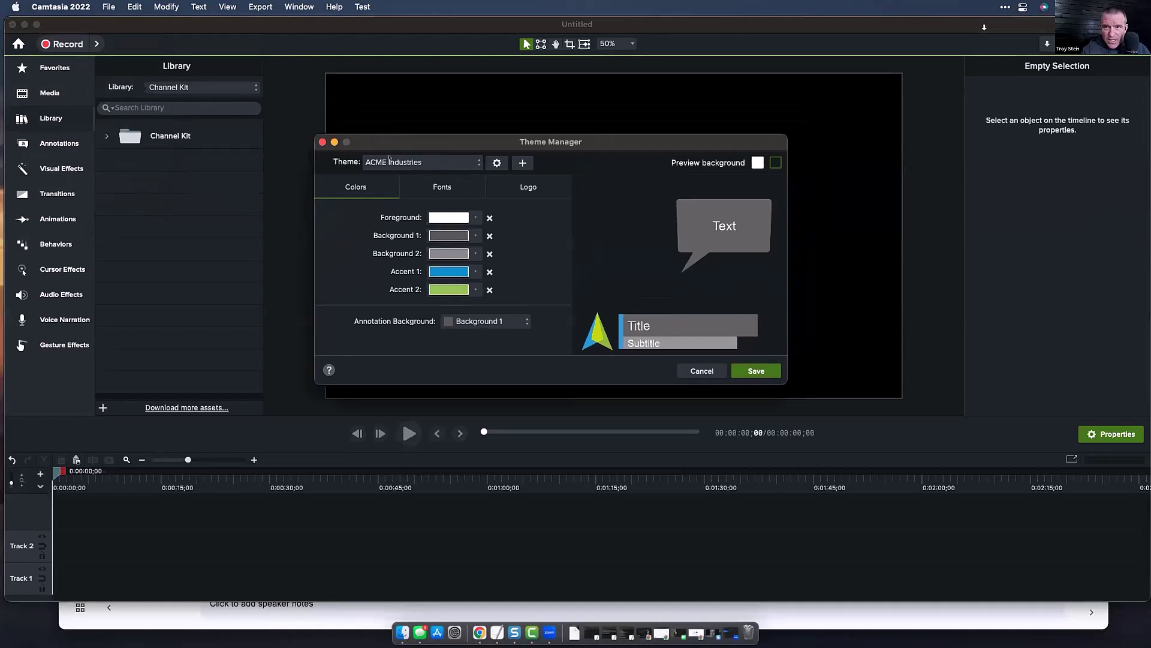
# Select the Vizualus theme in the Theme Manager and review its colors, fonts and logo
pyautogui.click(397, 161)
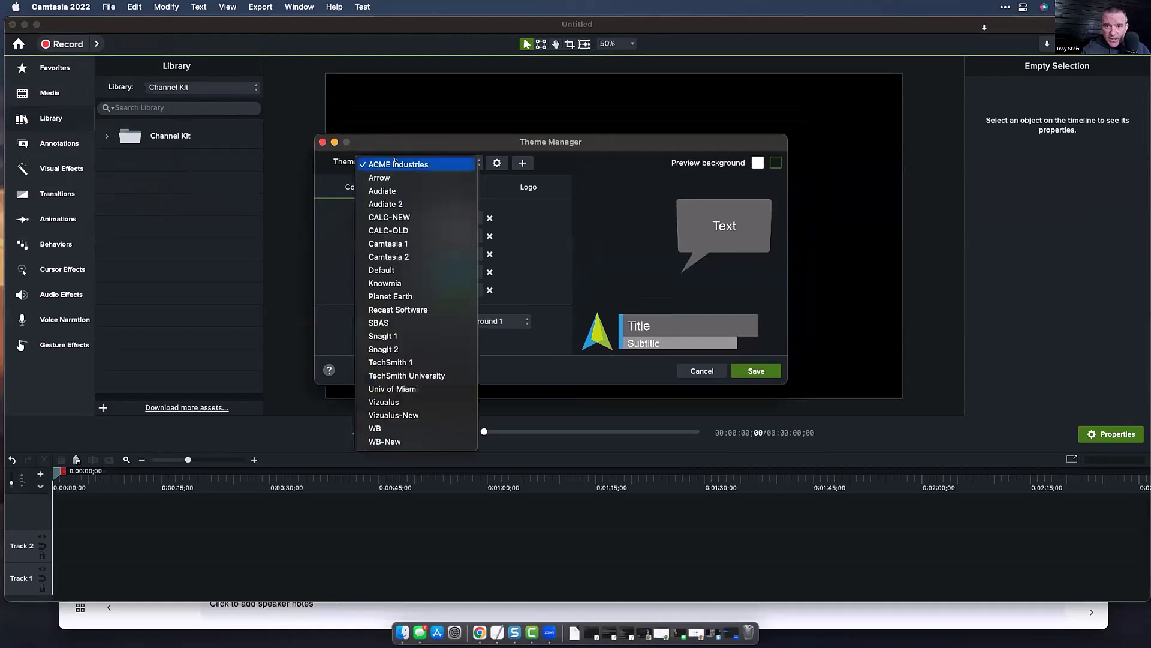
pyautogui.click(380, 400)
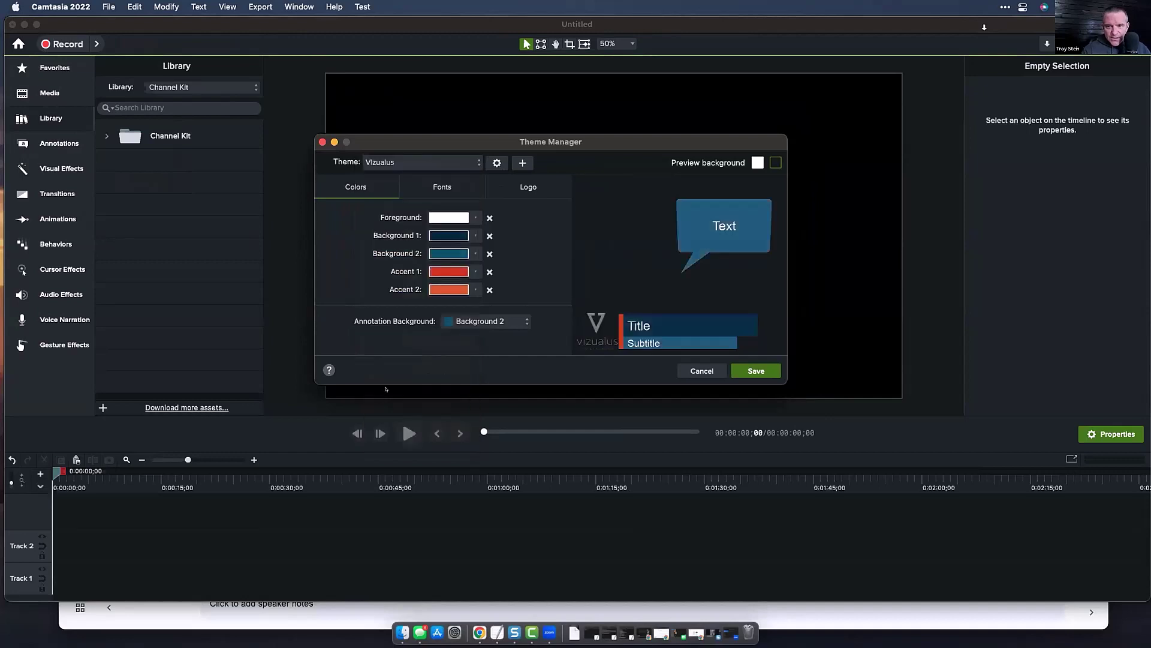
pyautogui.click(444, 187)
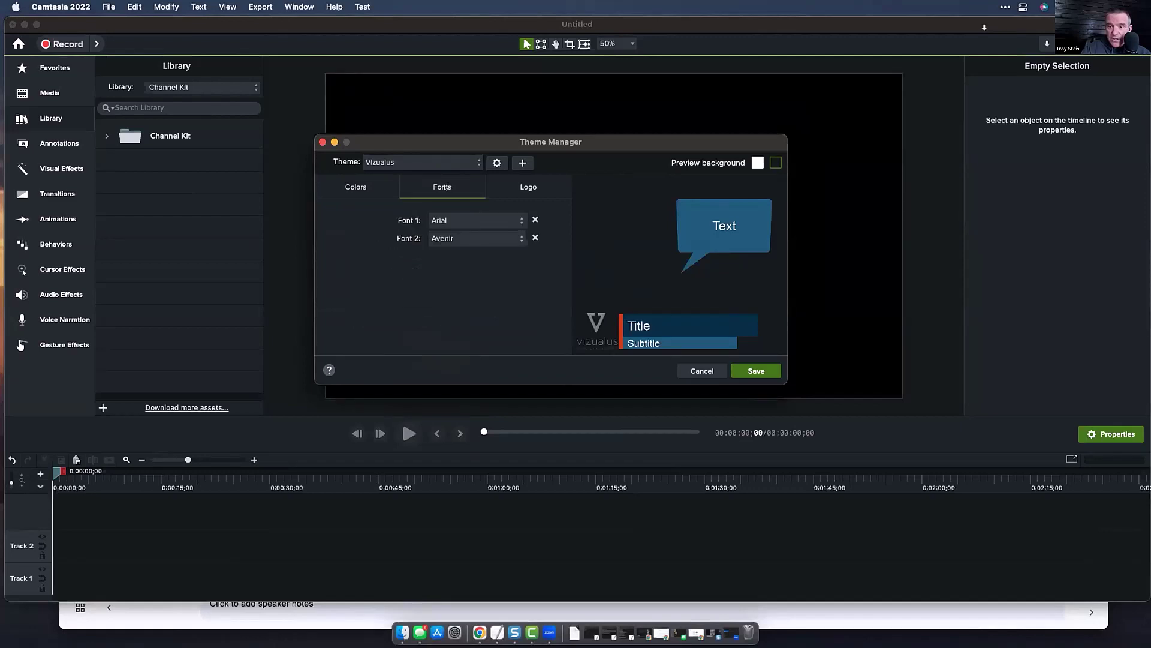
pyautogui.click(521, 180)
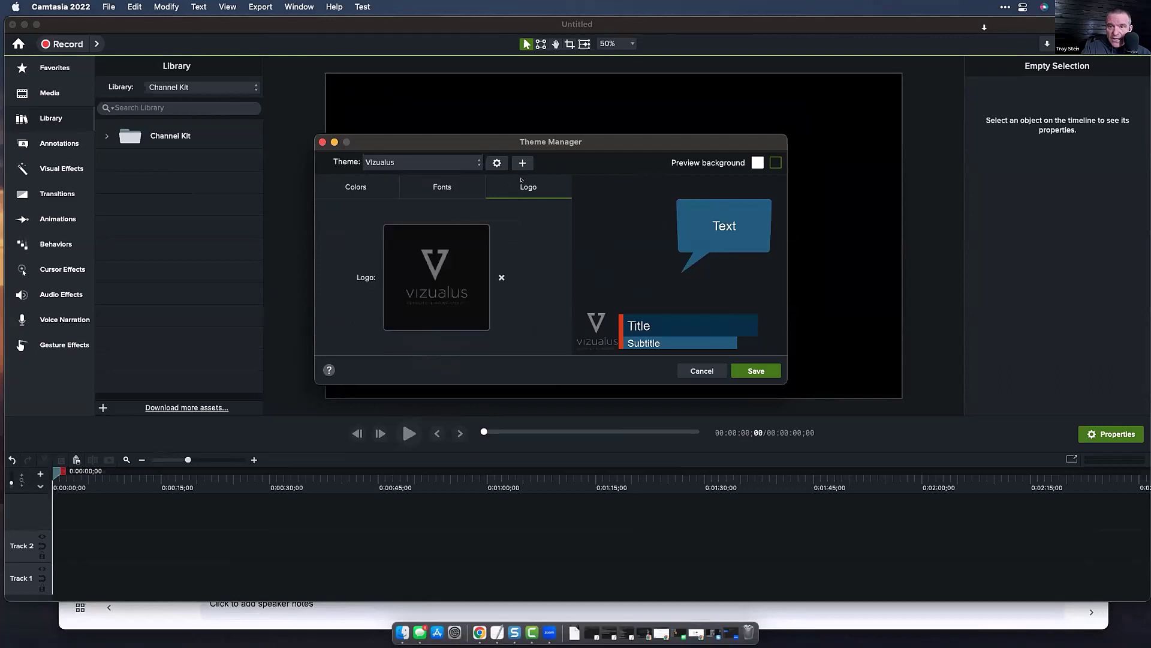
pyautogui.click(425, 187)
pyautogui.click(348, 187)
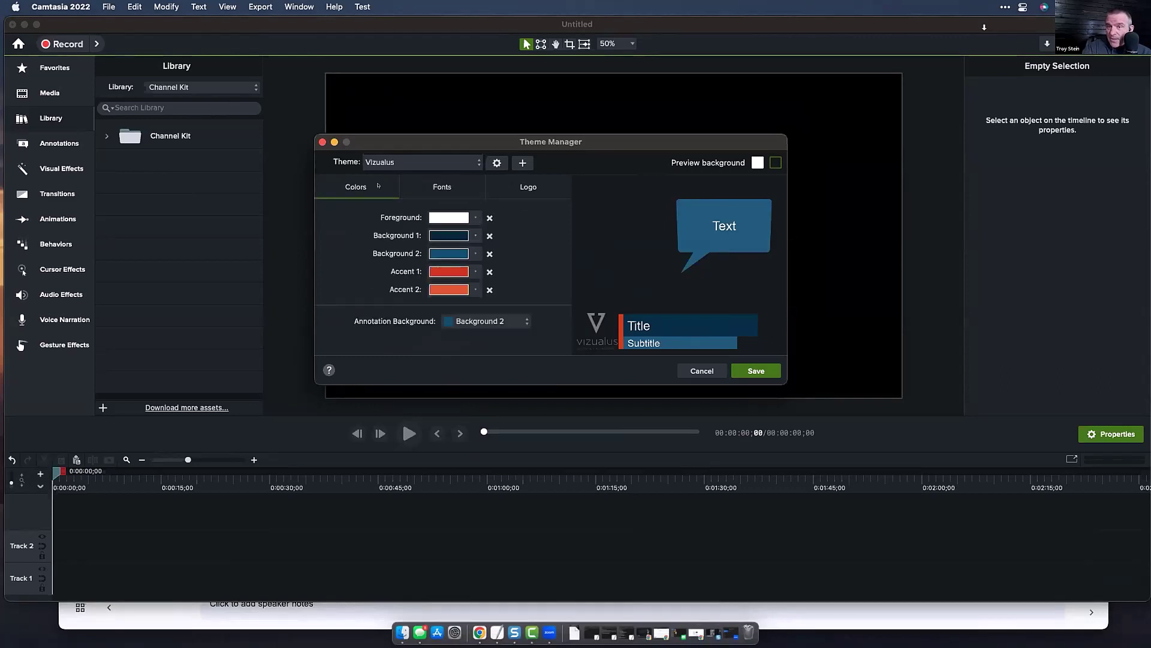
# Compare the colors of the Snagit 1 and Snagit 2 themes, and close the Theme Manager
pyautogui.click(418, 161)
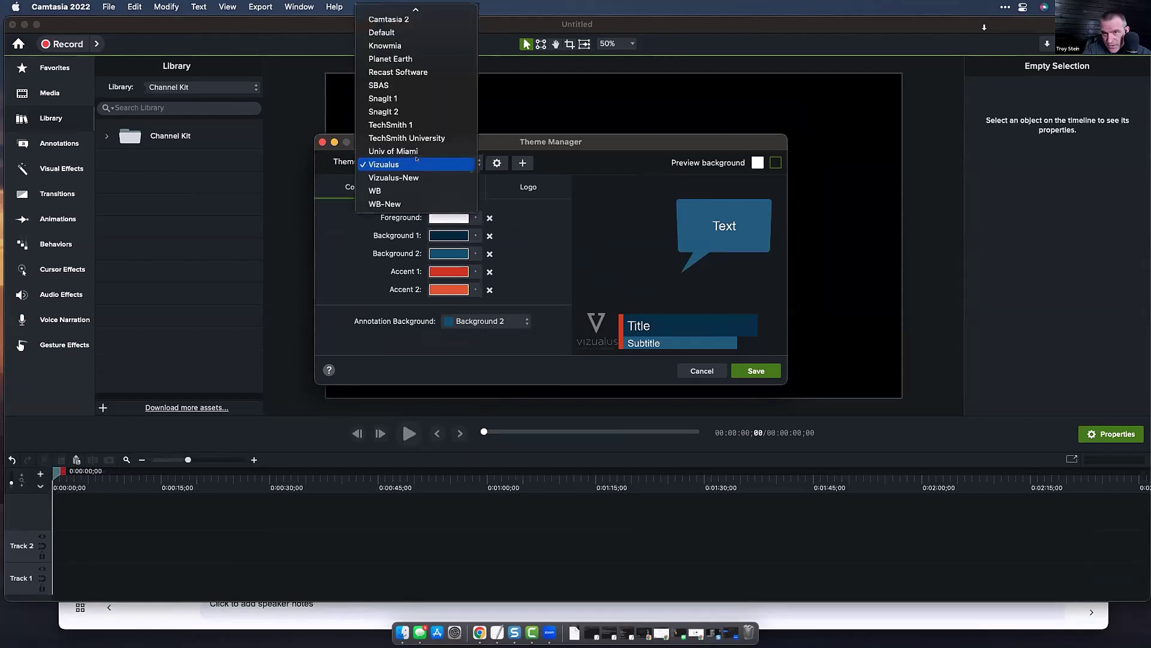
pyautogui.click(405, 98)
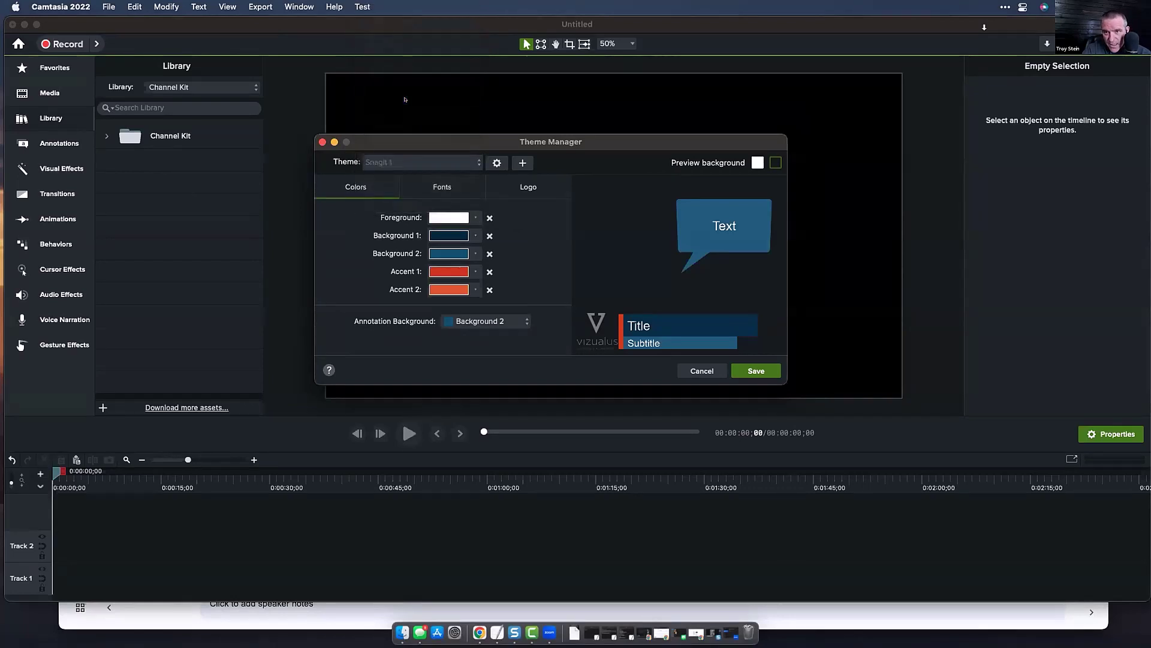
pyautogui.click(416, 159)
pyautogui.click(414, 173)
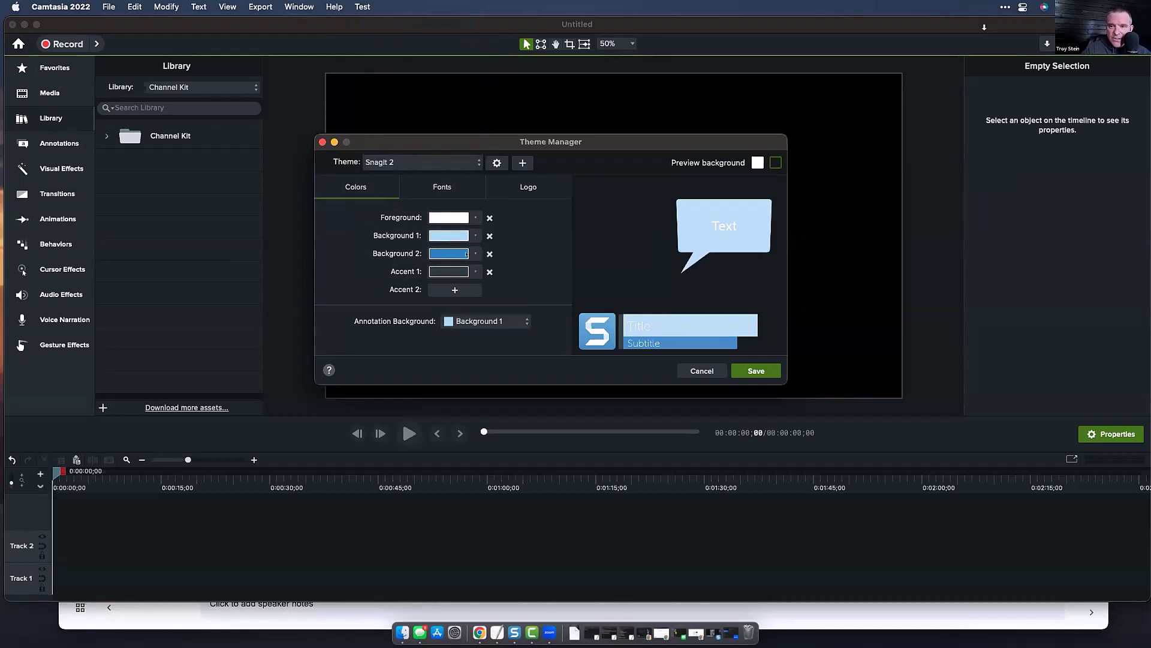
pyautogui.click(322, 141)
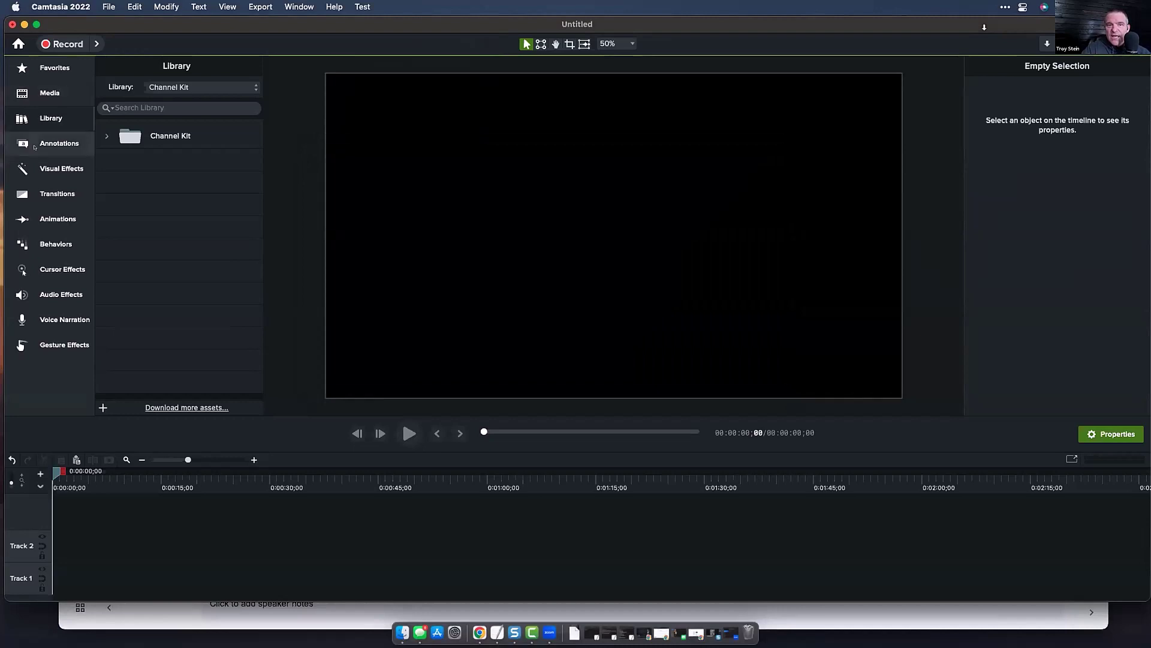
# Show callouts of all styles in the annotations and apply the Vizualus theme to them
pyautogui.click(40, 138)
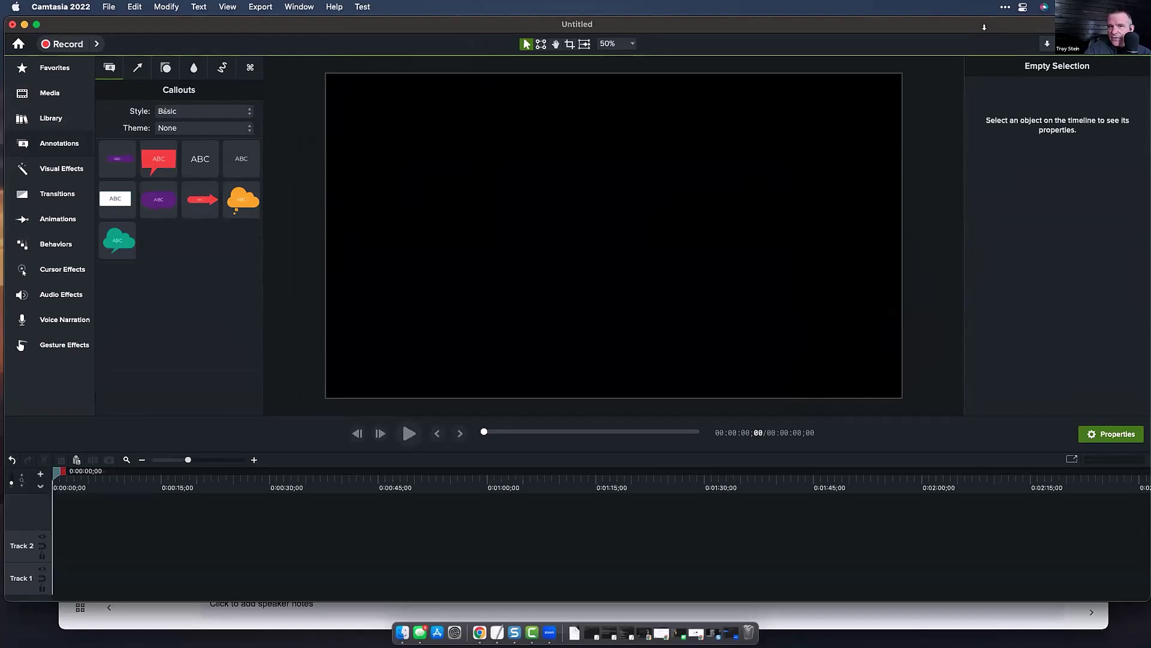
pyautogui.click(164, 111)
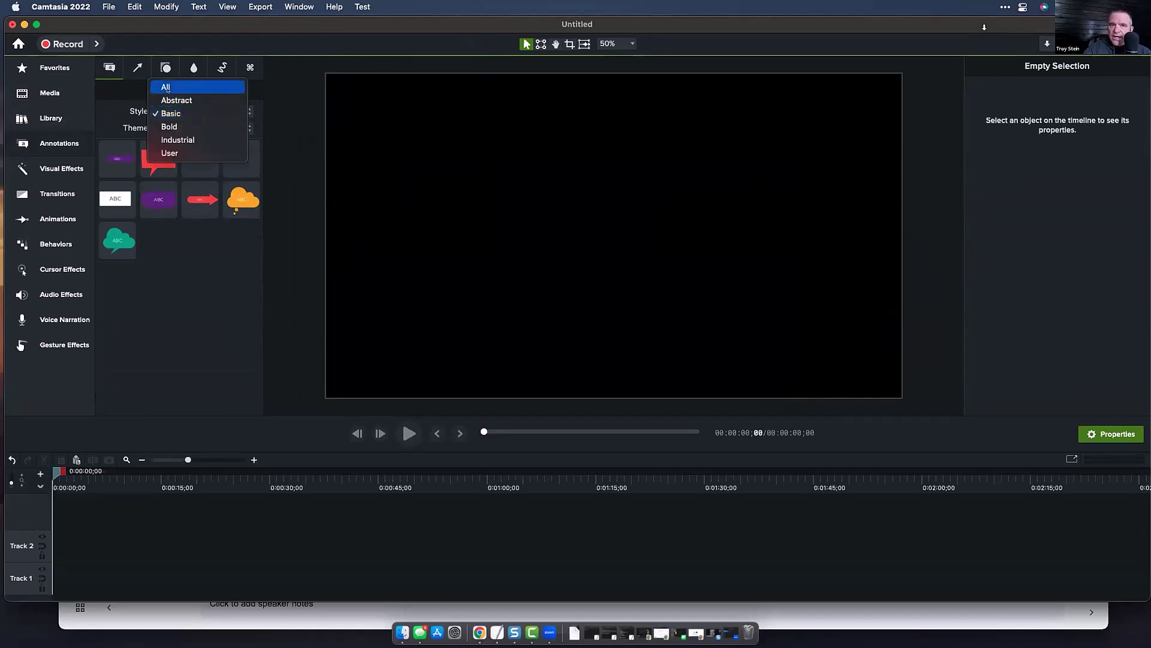
pyautogui.click(166, 87)
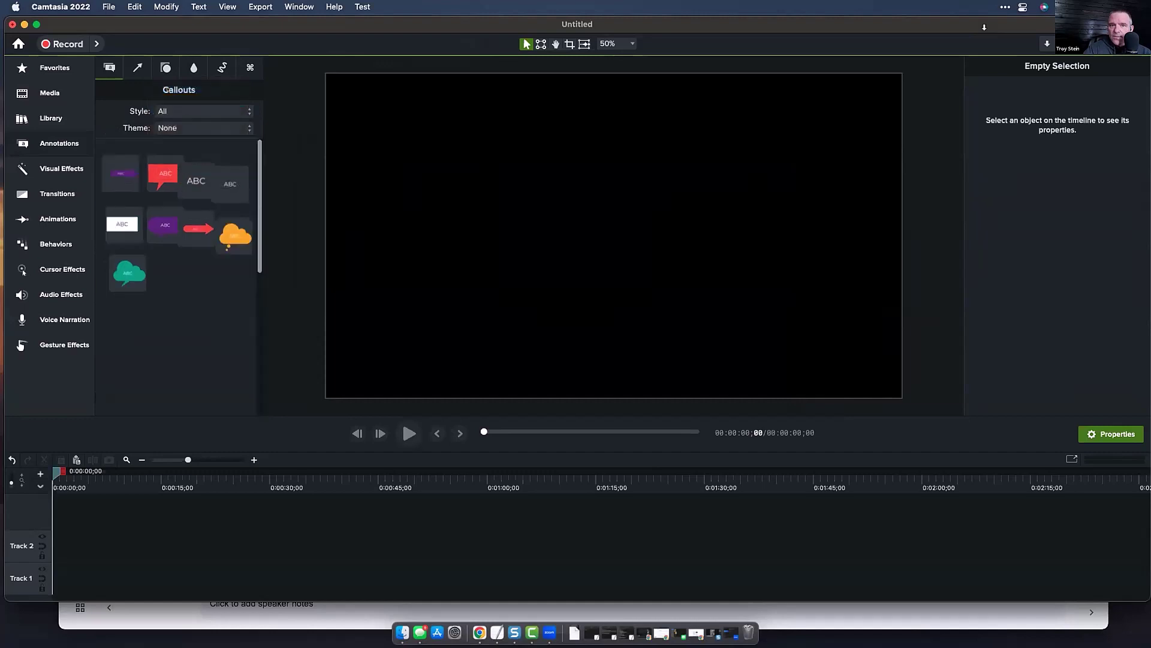
pyautogui.scroll(-10, 209, 312)
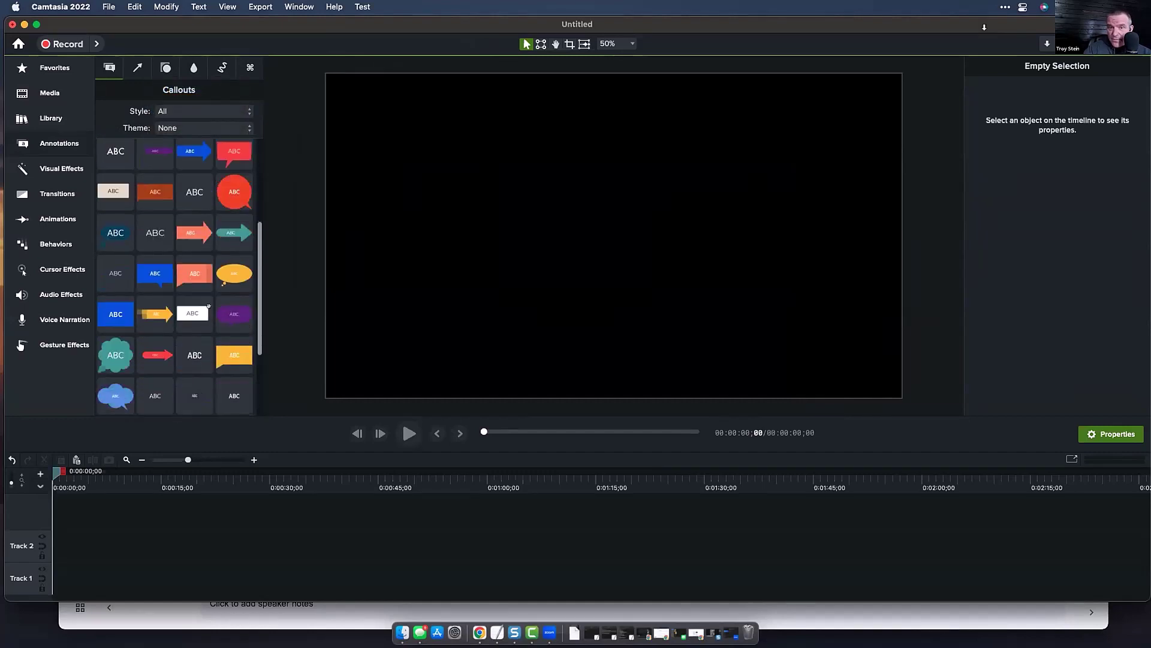
pyautogui.scroll(5, 208, 301)
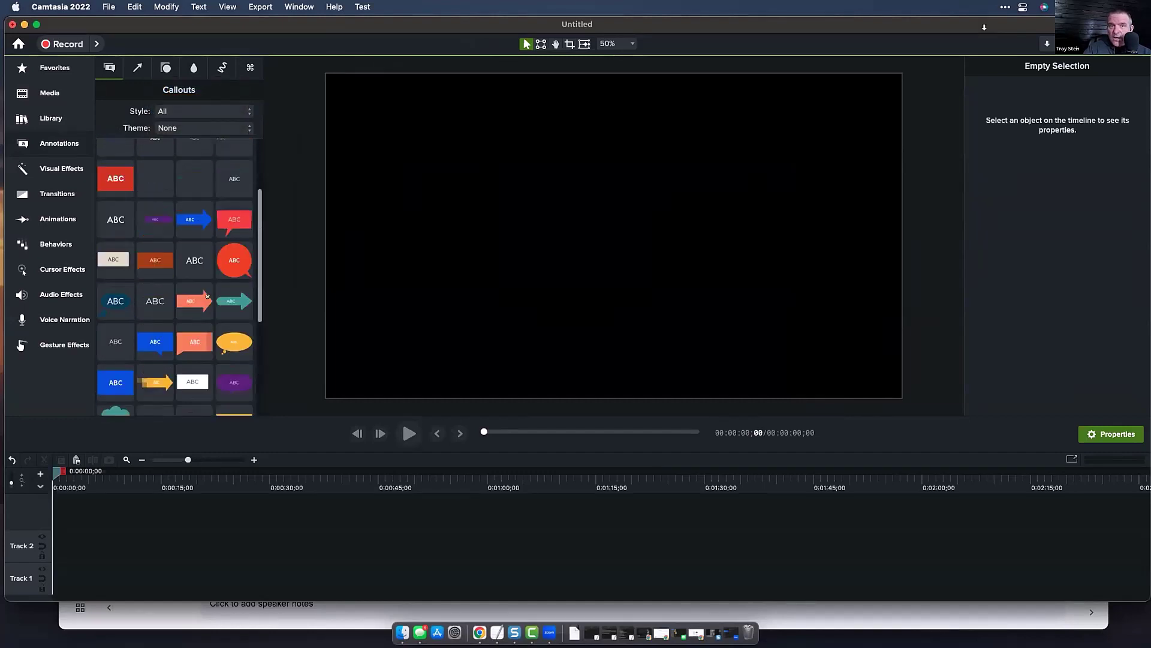
pyautogui.click(173, 126)
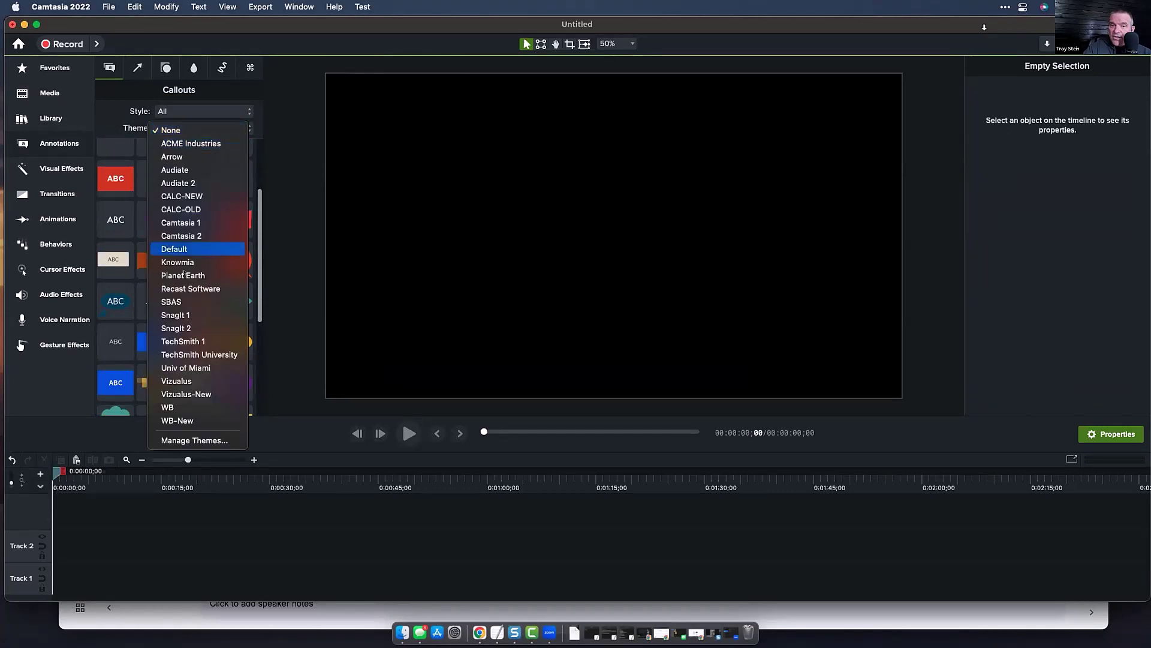
pyautogui.click(178, 380)
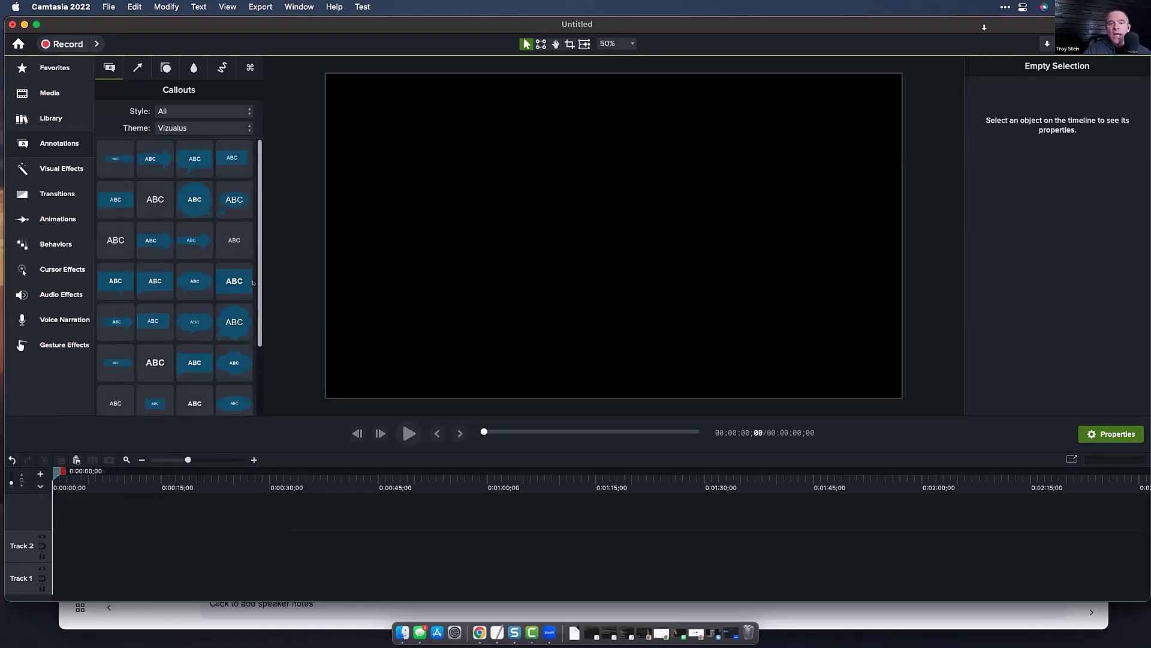
pyautogui.moveTo(260, 266); pyautogui.dragTo(261, 328)
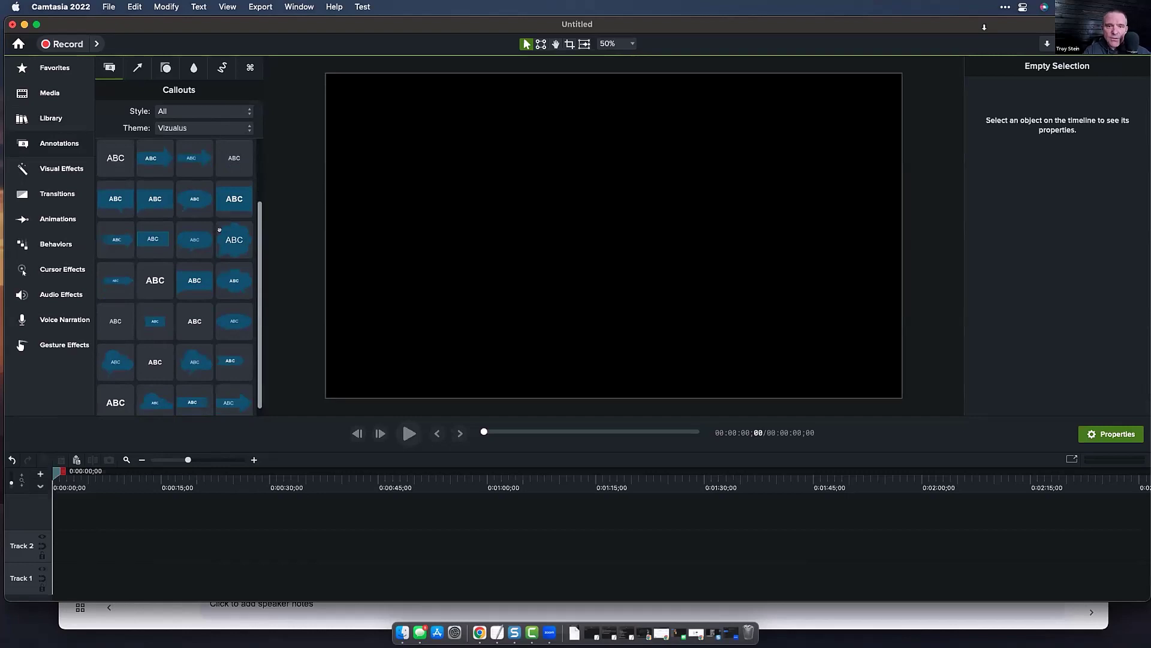
# Add a Vizualus-themed thought bubble callout to Track 2 at about 20 seconds and place the playhead over it
pyautogui.click(140, 285)
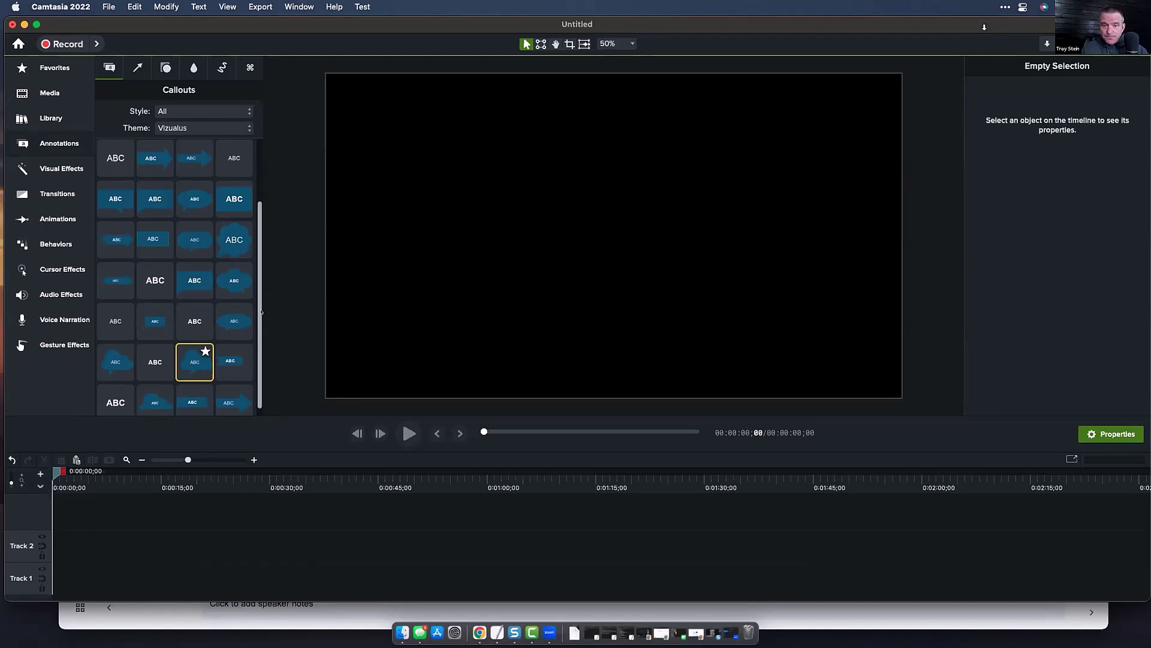
pyautogui.moveTo(151, 322); pyautogui.dragTo(205, 546)
pyautogui.press('super+equal')
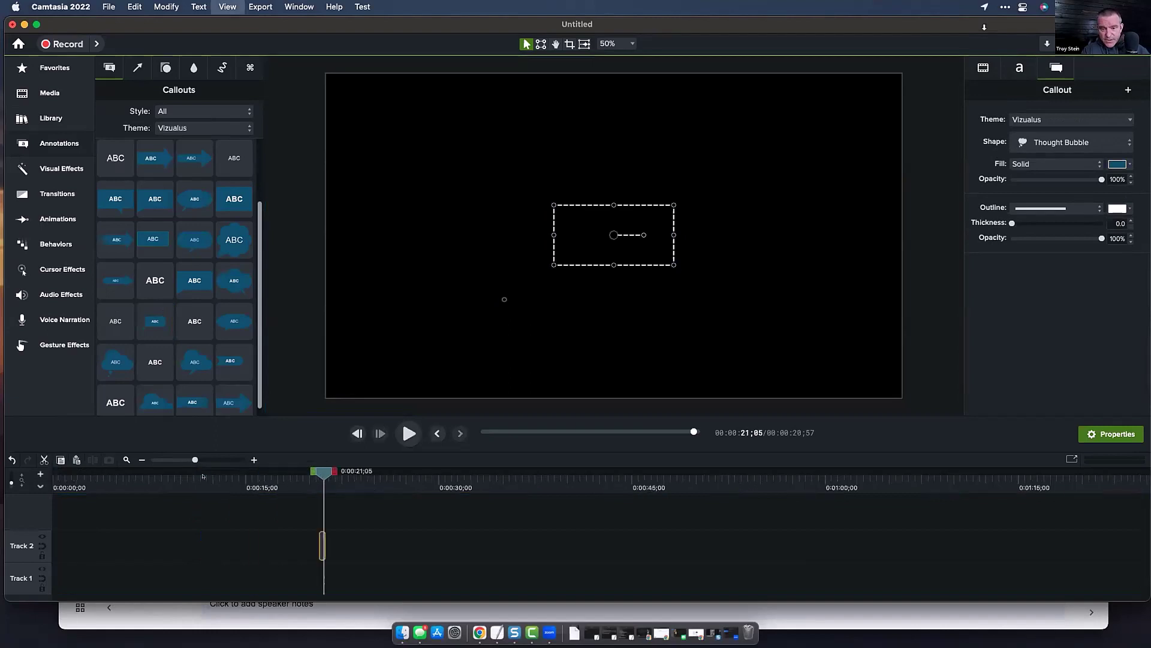
pyautogui.press('super+equal')
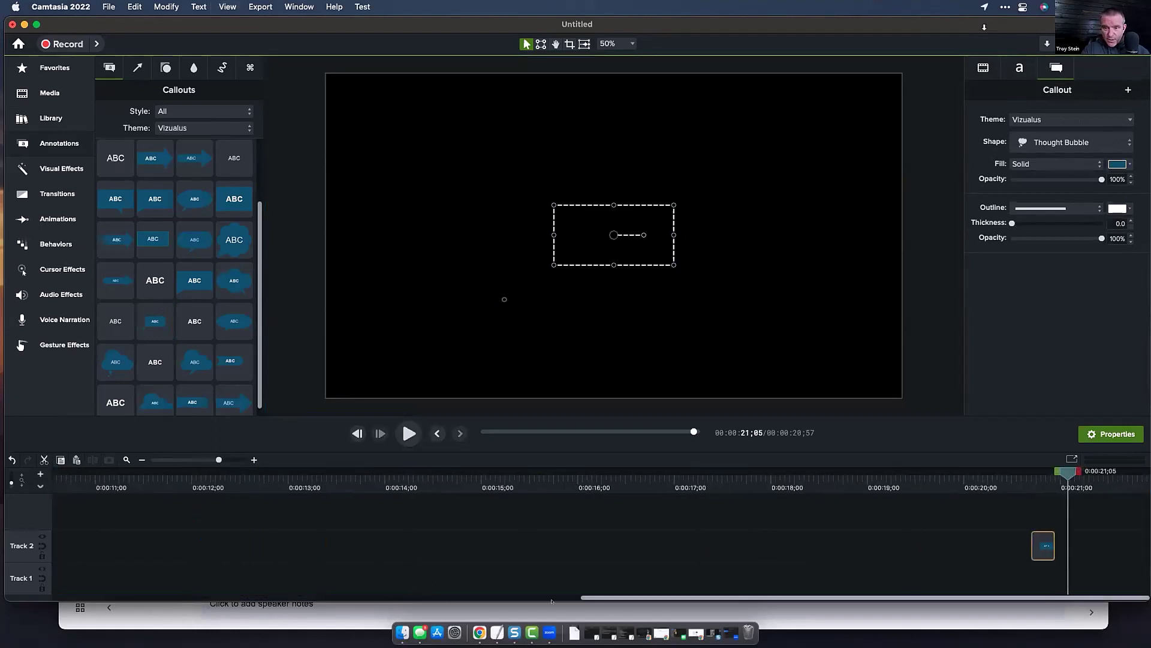
pyautogui.click(1040, 468)
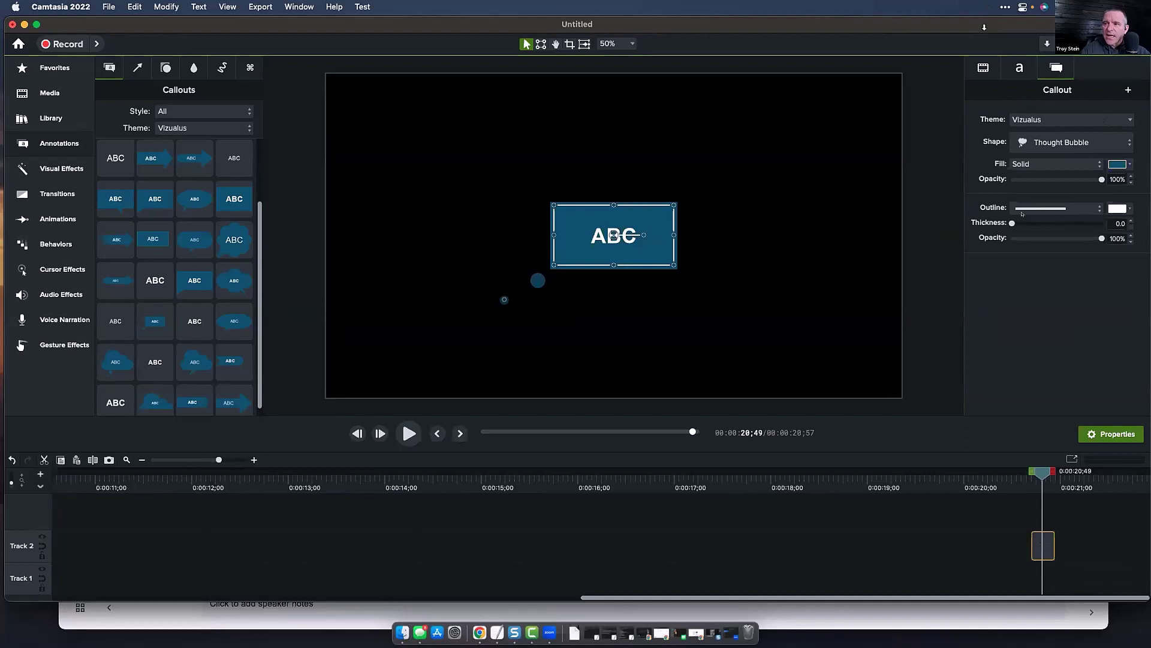
# Give the thought bubble callout a dark blue theme outline with thickness 13.7 and save it as a preset
pyautogui.click(1115, 207)
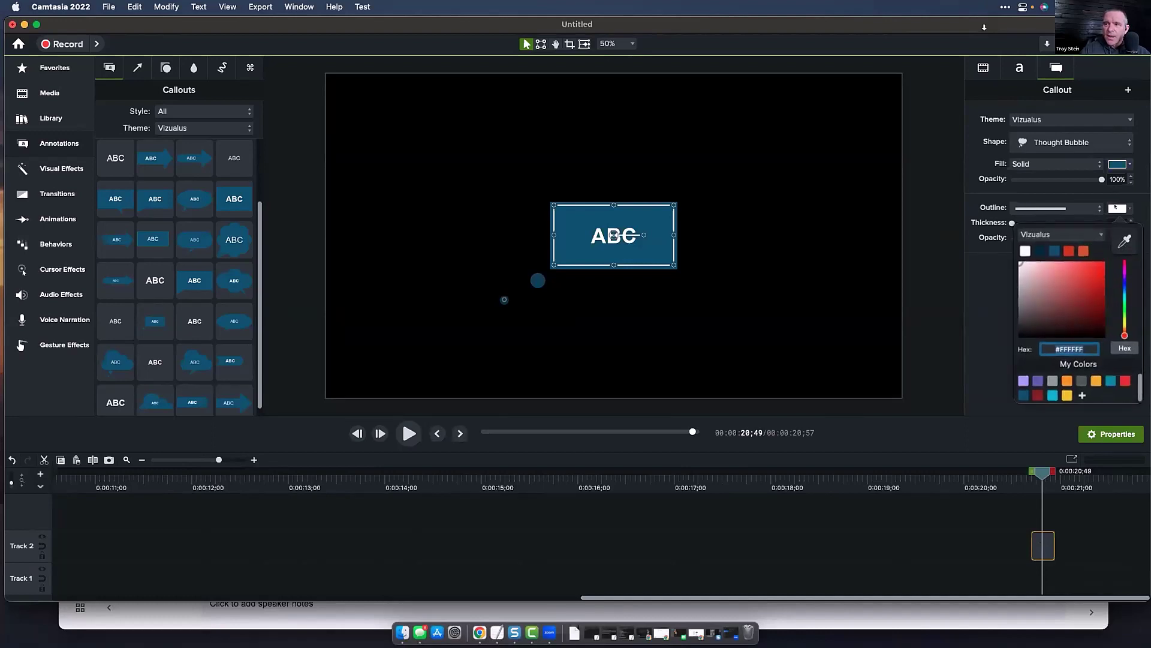
pyautogui.click(1040, 249)
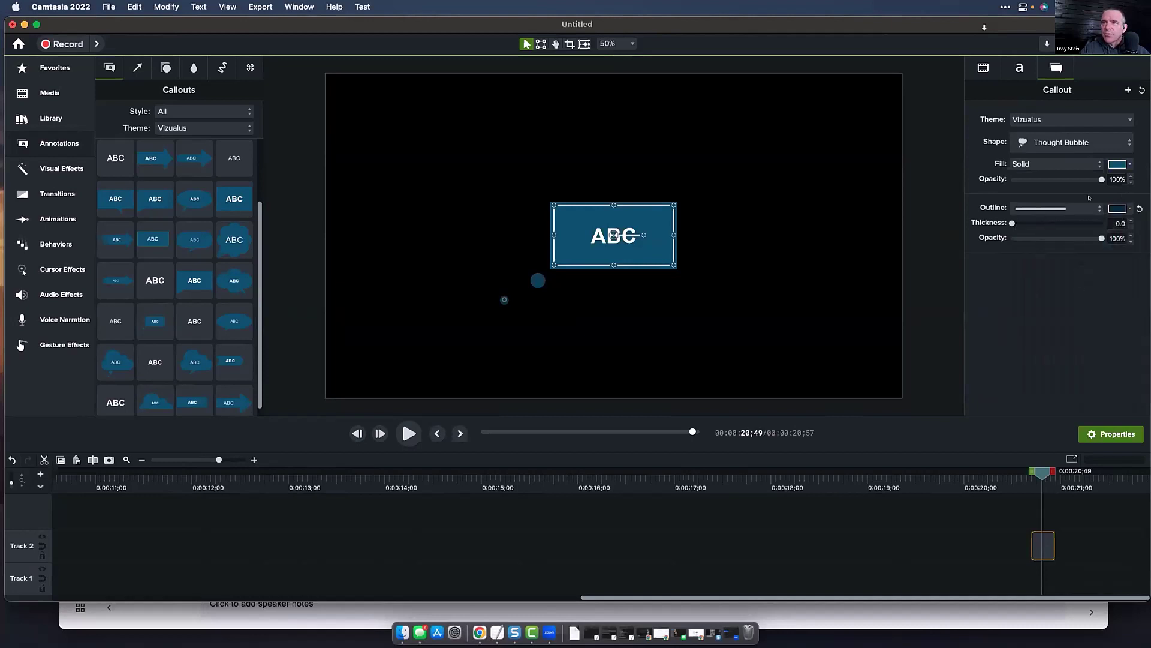
pyautogui.moveTo(1013, 220); pyautogui.dragTo(1023, 223)
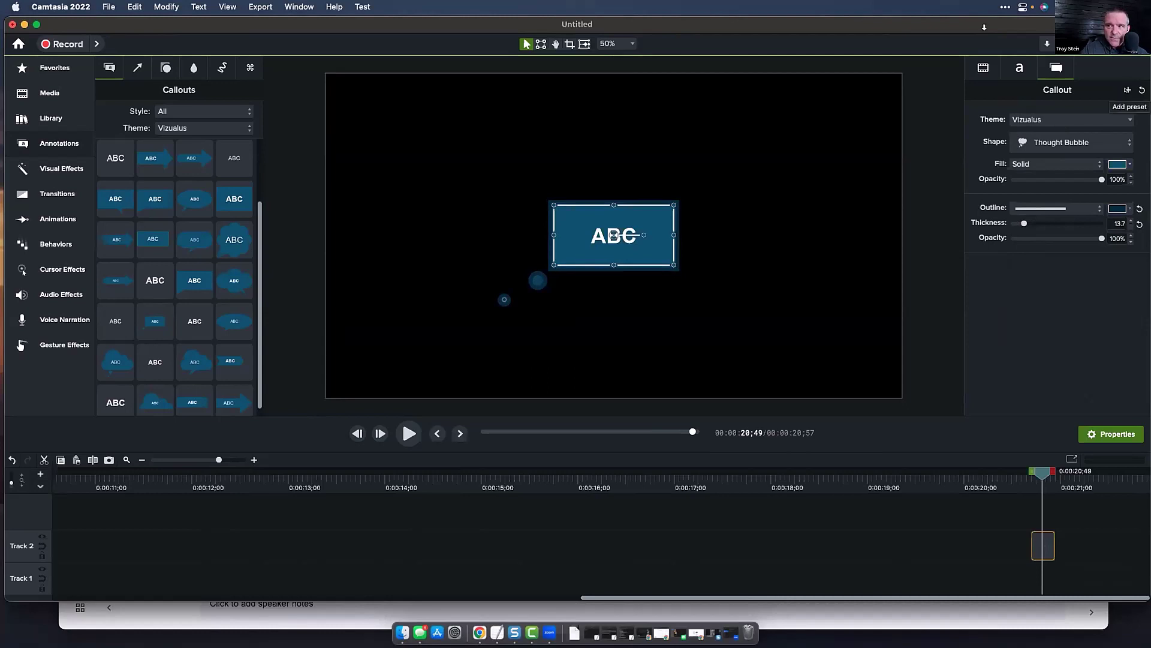
pyautogui.click(1127, 90)
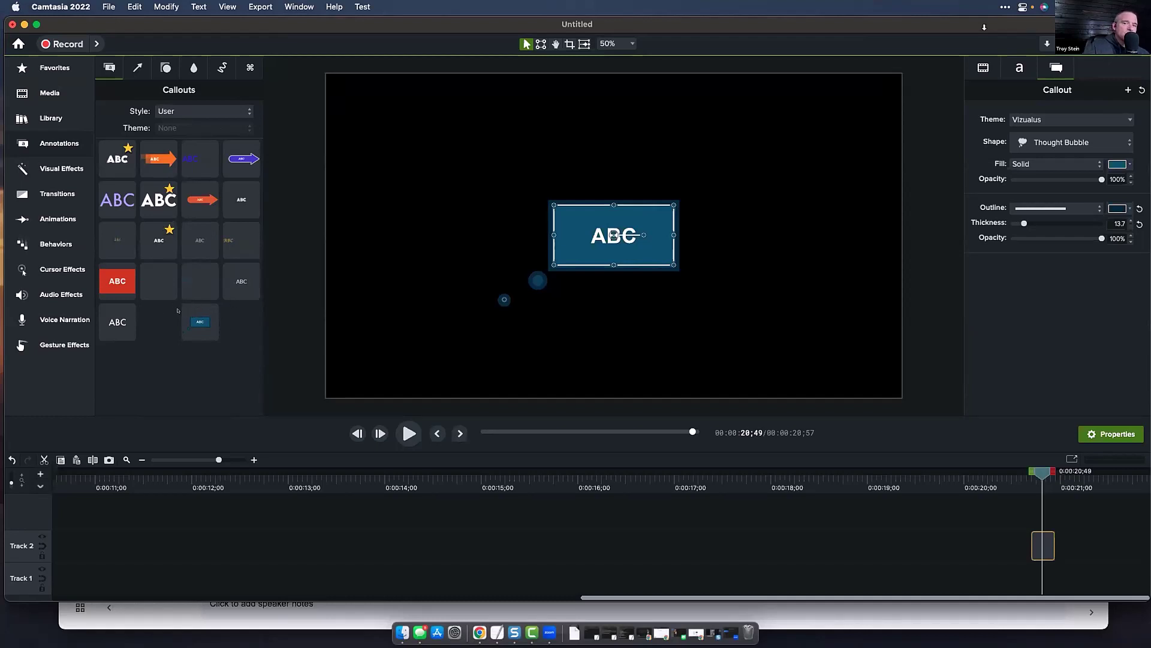
# Open the MCI-001 folder under Callouts, Indicator + Text, Two Field in the Camtasia 2022 library and preview the MCI-001-Left asset
pyautogui.click(51, 118)
pyautogui.click(203, 87)
pyautogui.click(168, 33)
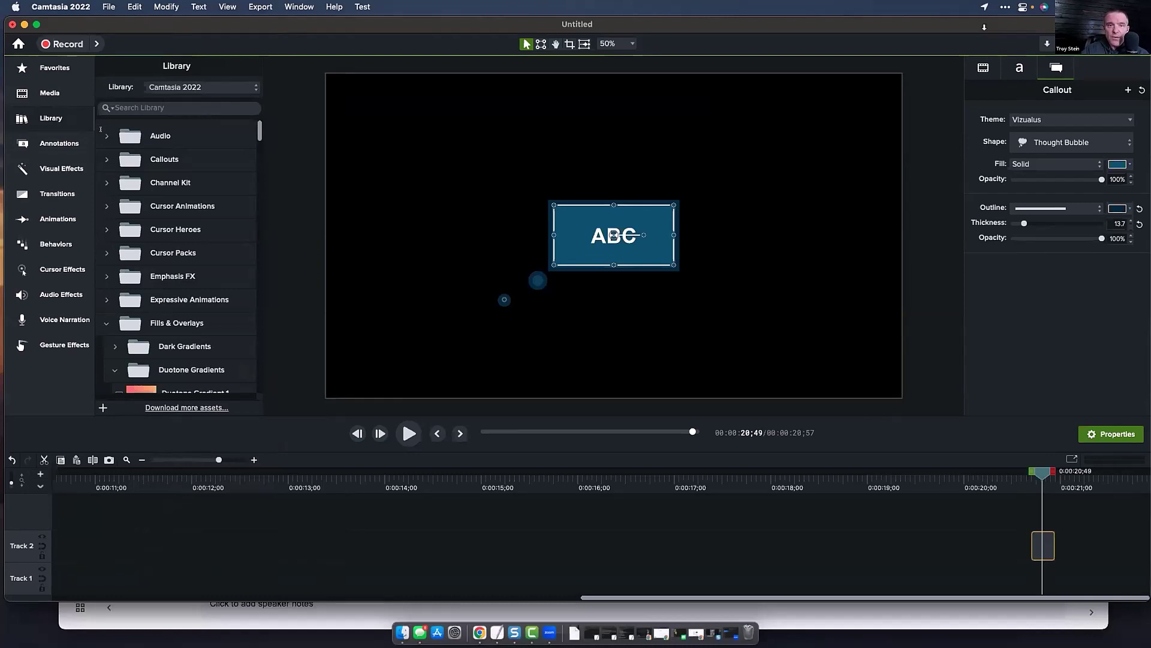
pyautogui.click(101, 129)
pyautogui.click(100, 137)
pyautogui.click(100, 158)
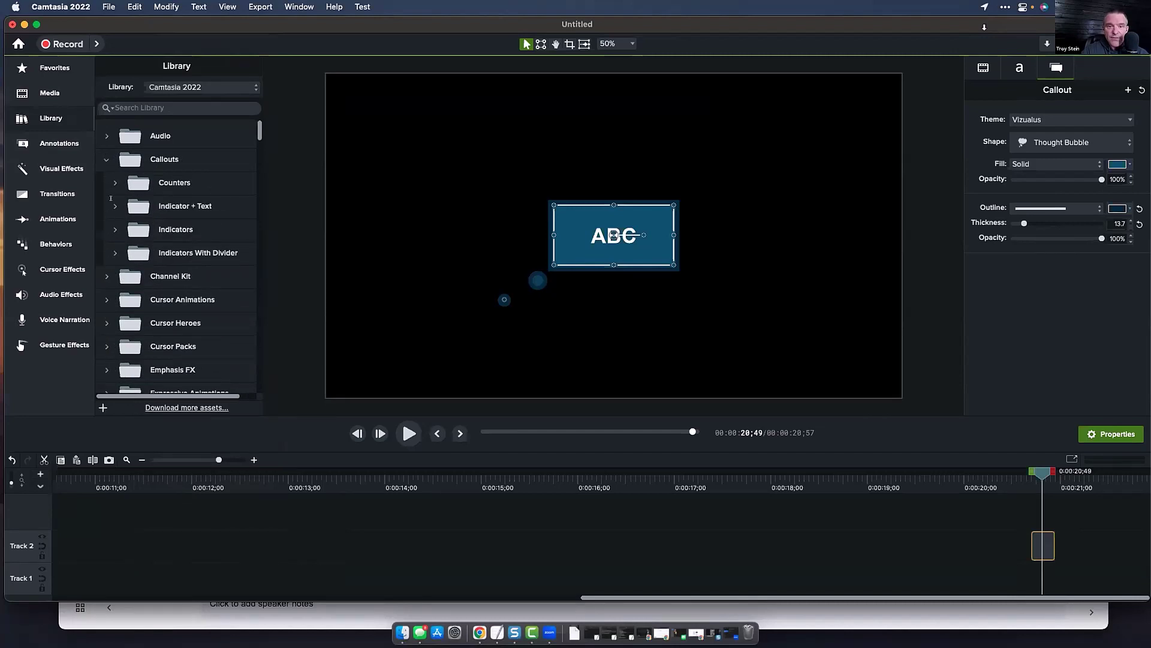
pyautogui.click(115, 207)
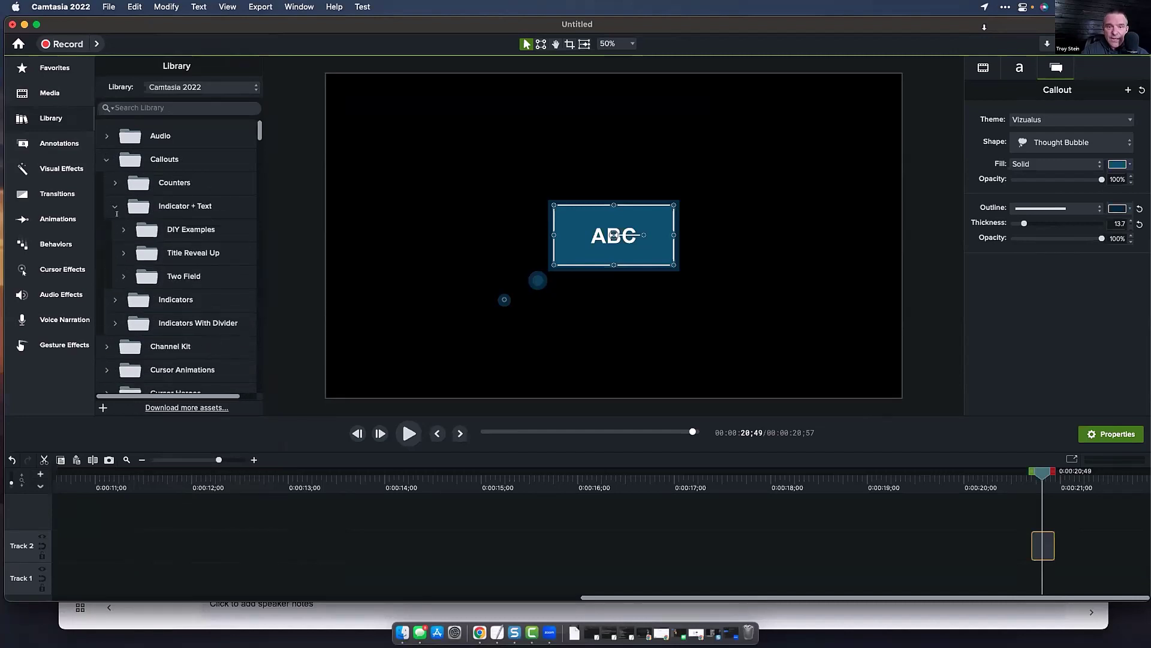
pyautogui.click(122, 276)
pyautogui.click(130, 297)
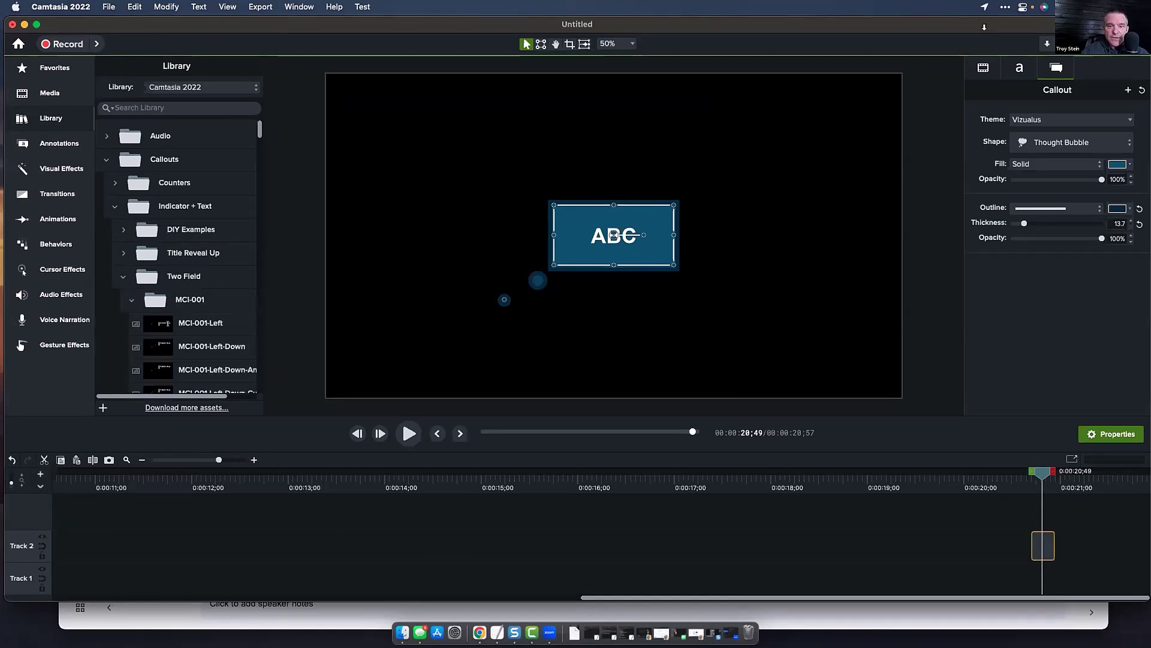
pyautogui.doubleClick(165, 322)
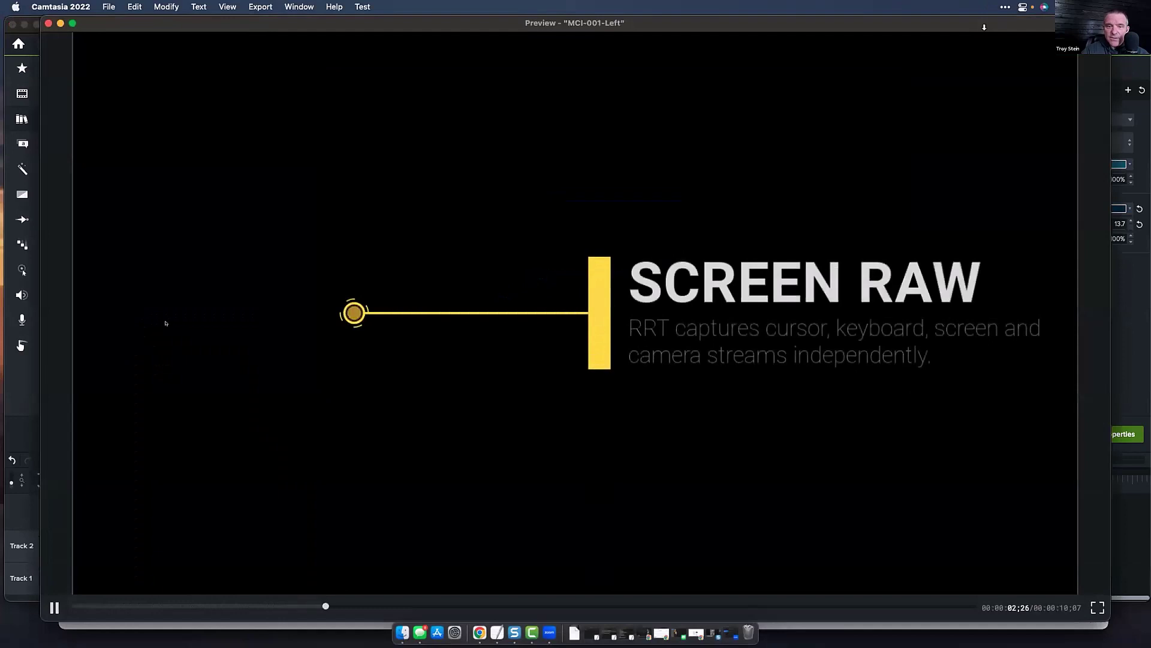
pyautogui.click(48, 23)
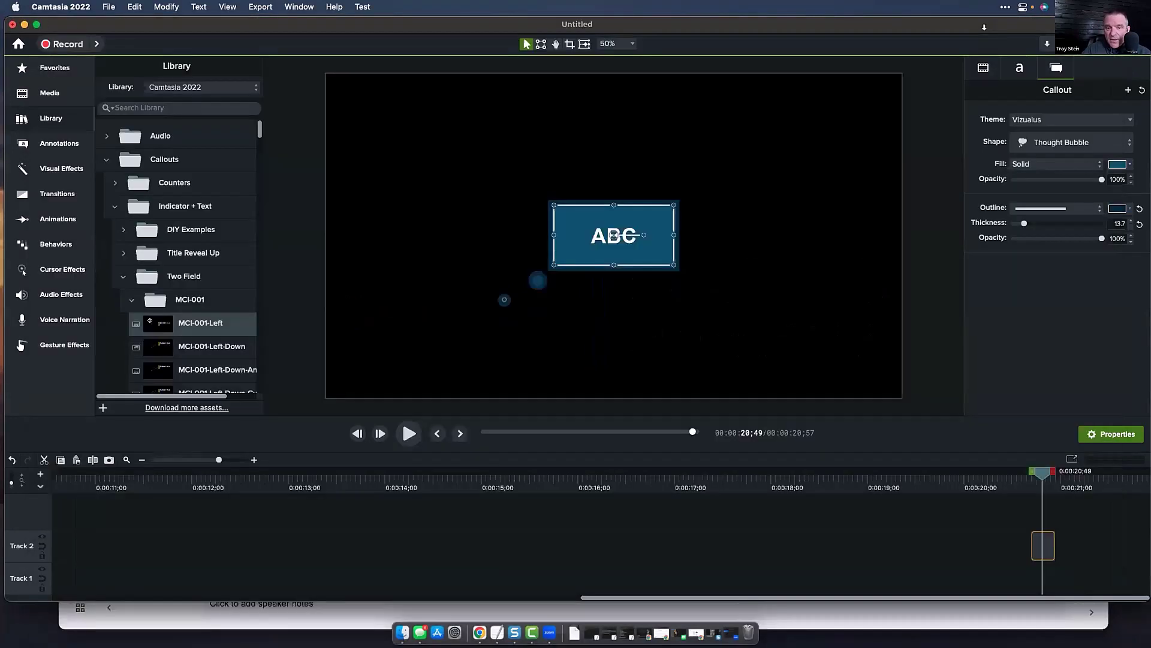
# Add the MCI-001-Left asset to Track 1 at about 13 seconds and move the playhead to 0:00:16;36
pyautogui.moveTo(151, 322); pyautogui.dragTo(312, 576)
pyautogui.moveTo(385, 476); pyautogui.dragTo(636, 503)
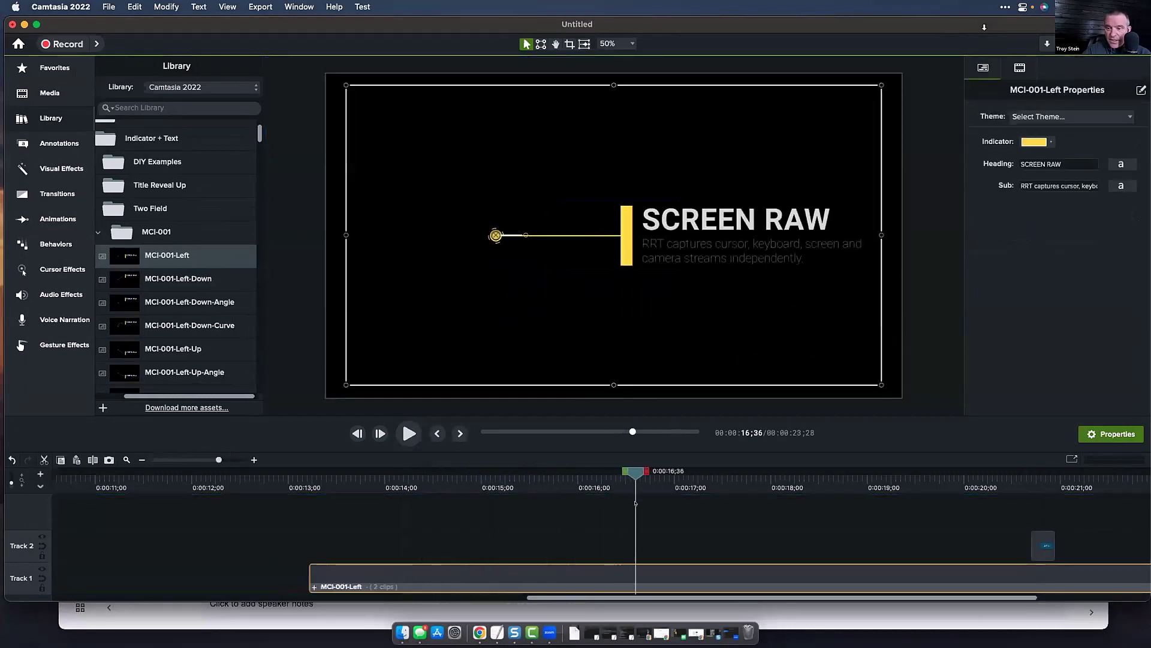
# Apply the Vizualus theme to the MCI-001-Left callout and recolour its indicator with the theme's lighter orange-red swatch
pyautogui.click(1070, 116)
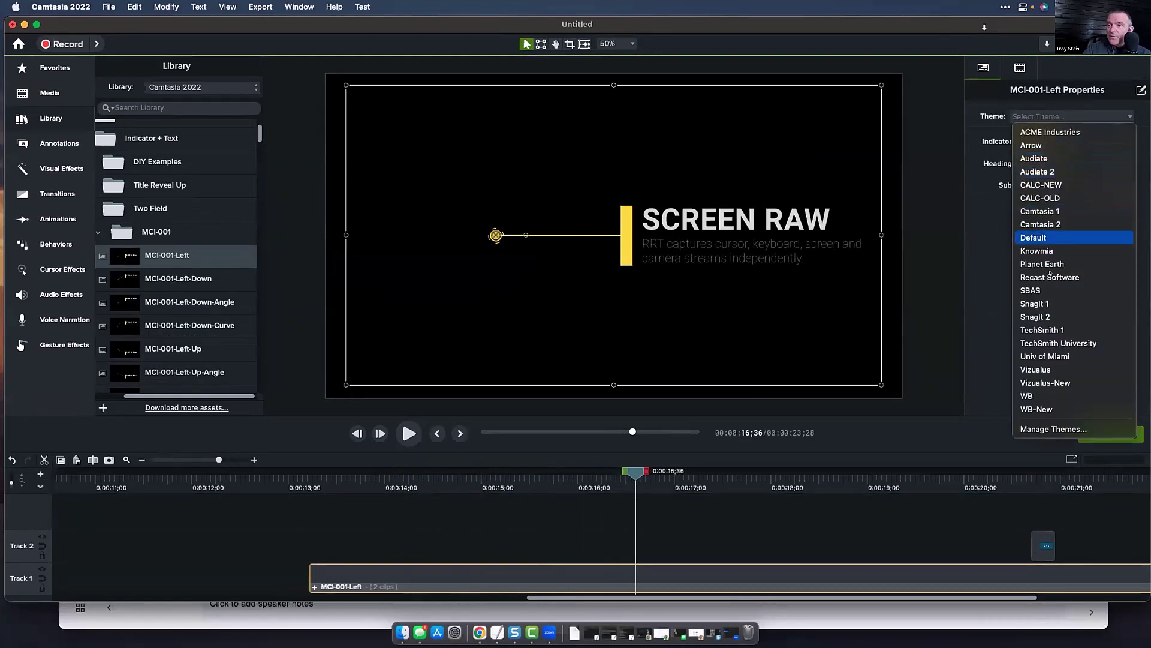
pyautogui.click(1042, 368)
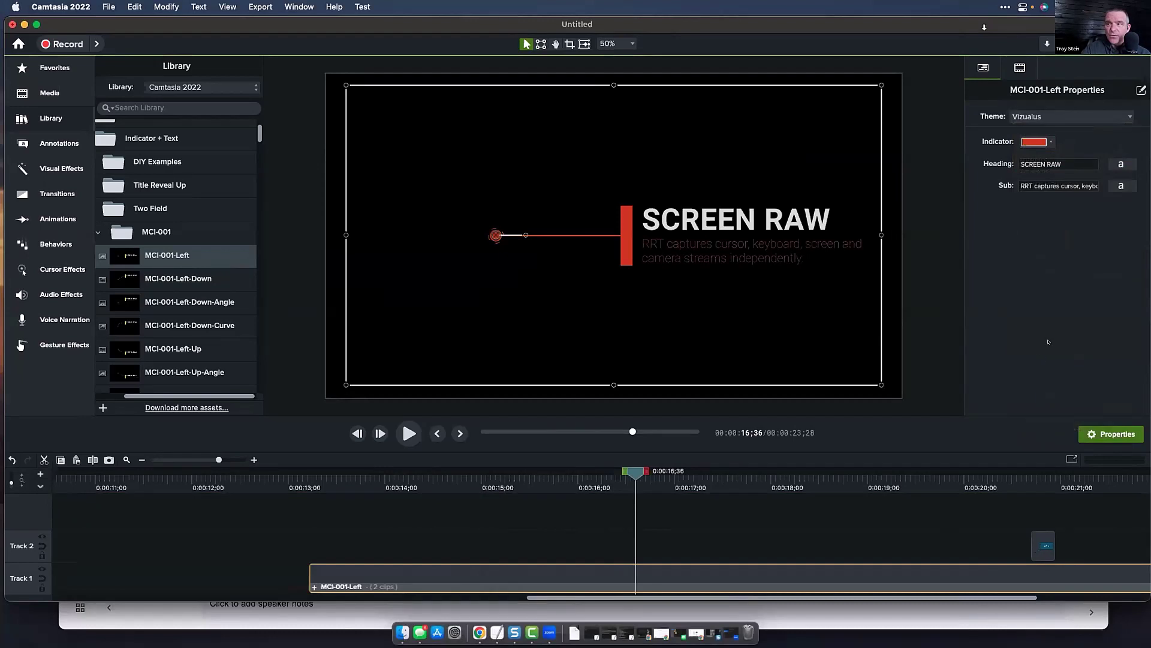
pyautogui.click(1049, 142)
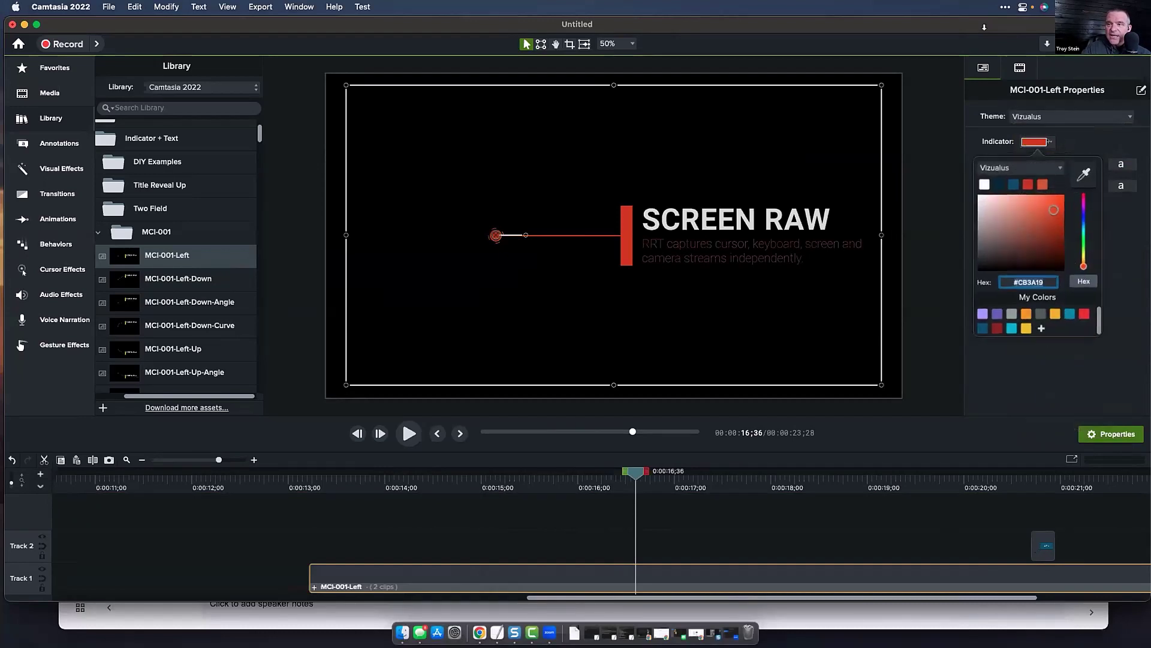
pyautogui.click(1041, 182)
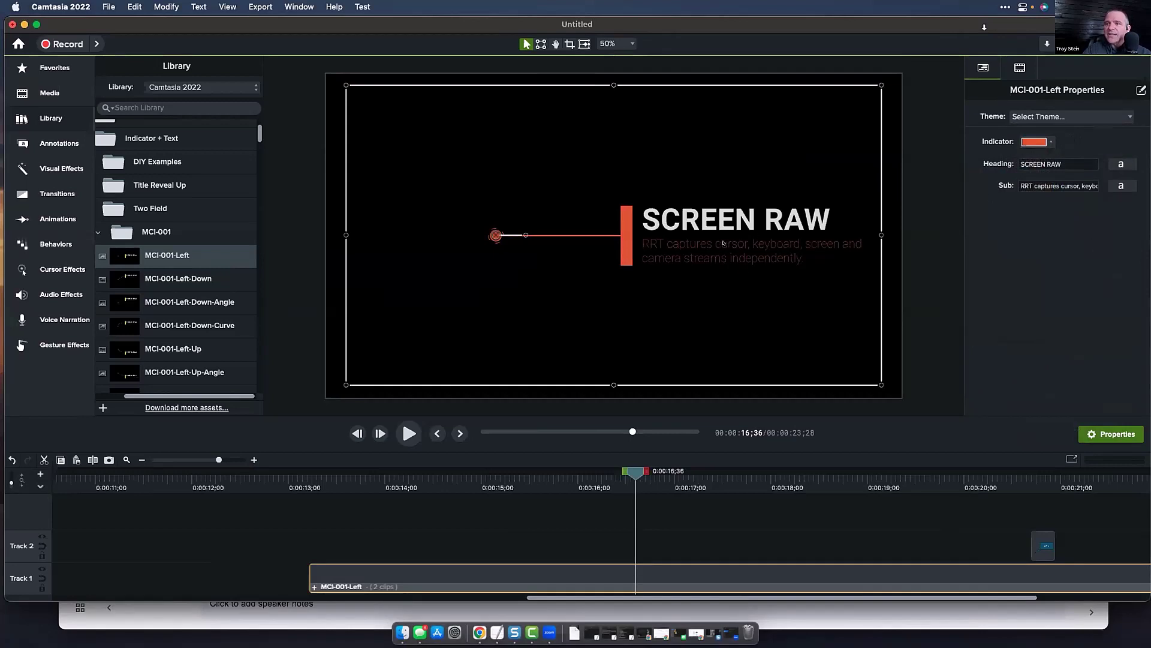
# Set the callout's Sub text to the Vizualus theme's white colour and the Medium font weight
pyautogui.click(1123, 185)
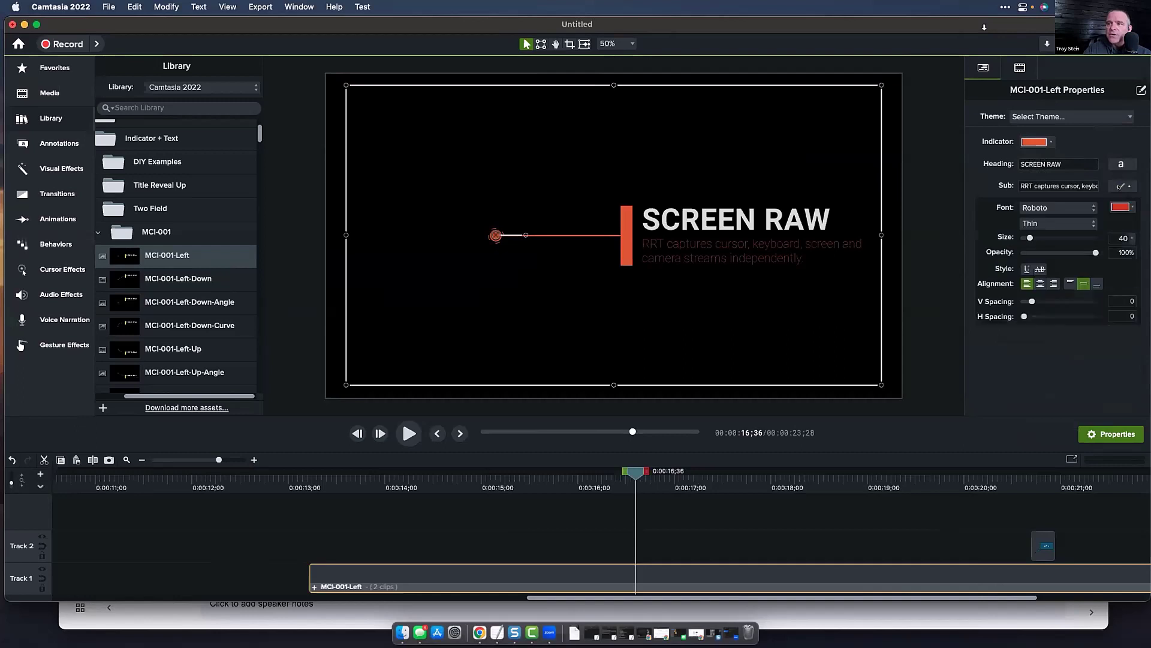
pyautogui.click(1119, 206)
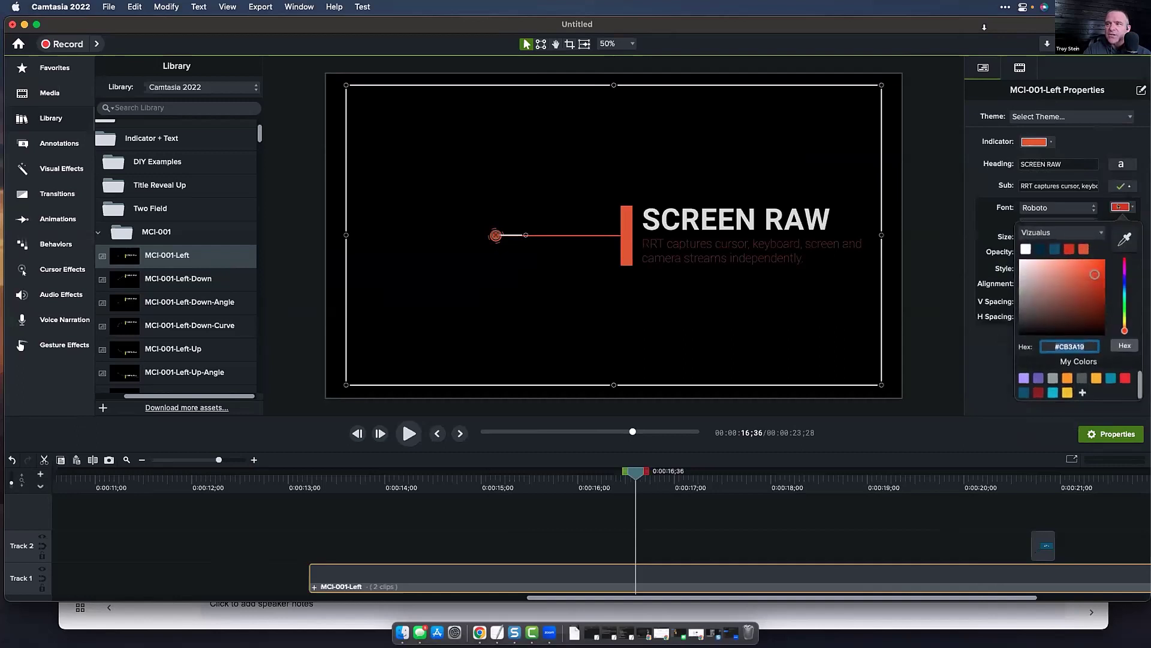
pyautogui.click(1026, 248)
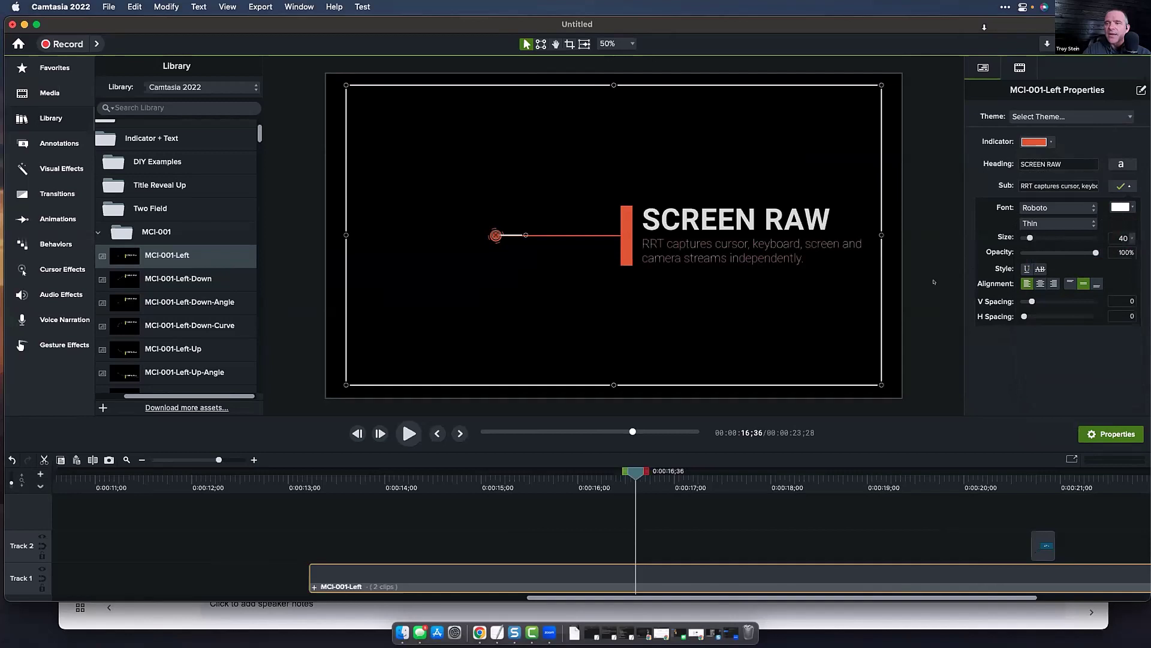
pyautogui.click(1028, 225)
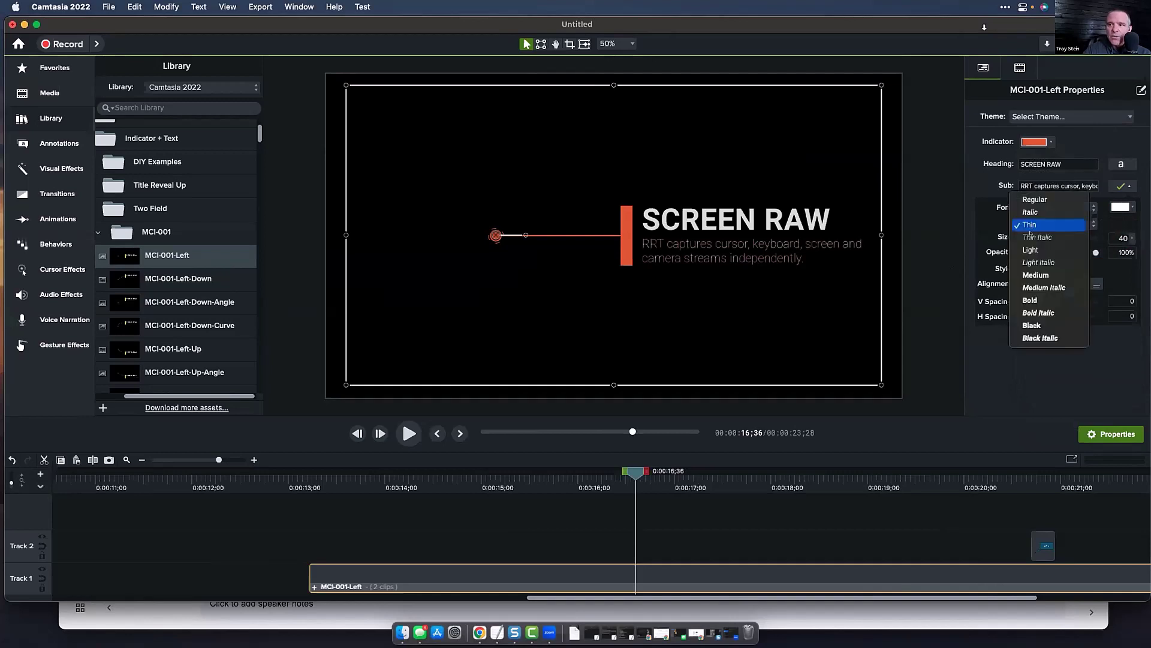
pyautogui.click(1036, 274)
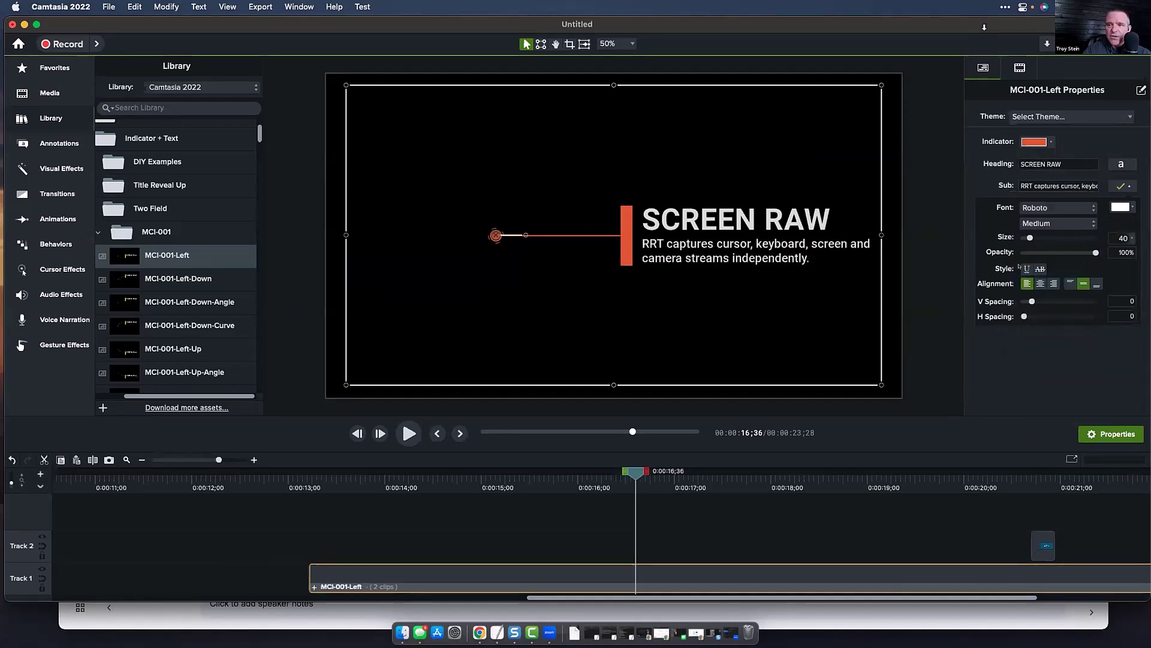
pyautogui.click(540, 541)
pyautogui.click(530, 569)
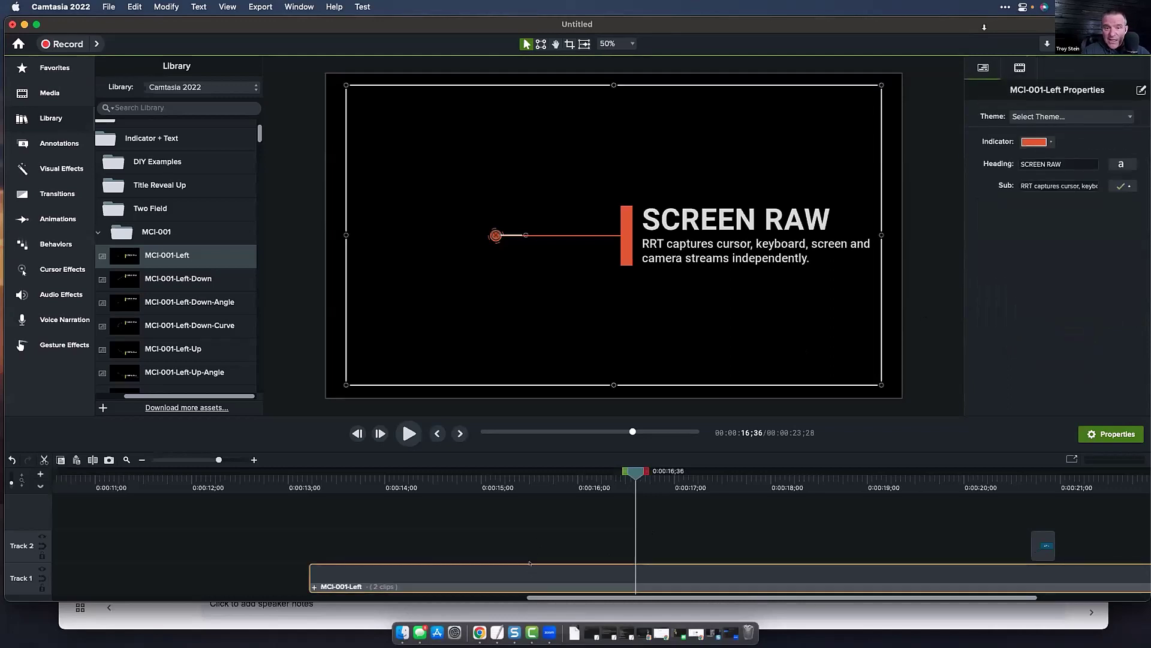
# Switch to the Vizualus user library and move the playhead to 0:00:14;59
pyautogui.scroll(3, 192, 180)
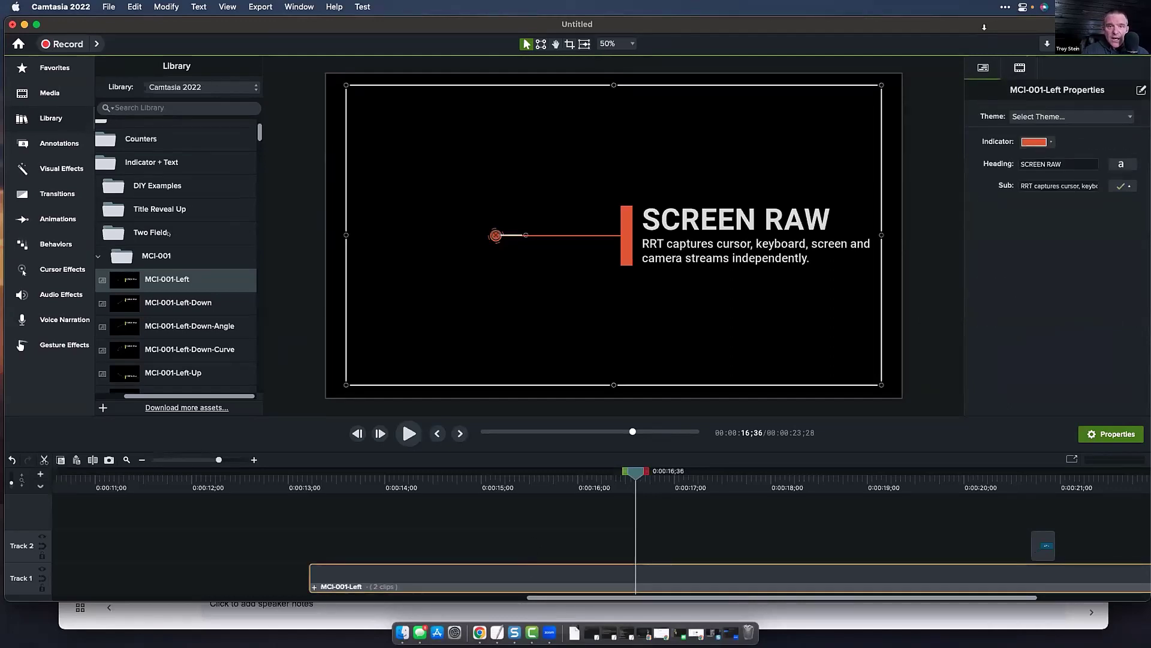
pyautogui.click(159, 84)
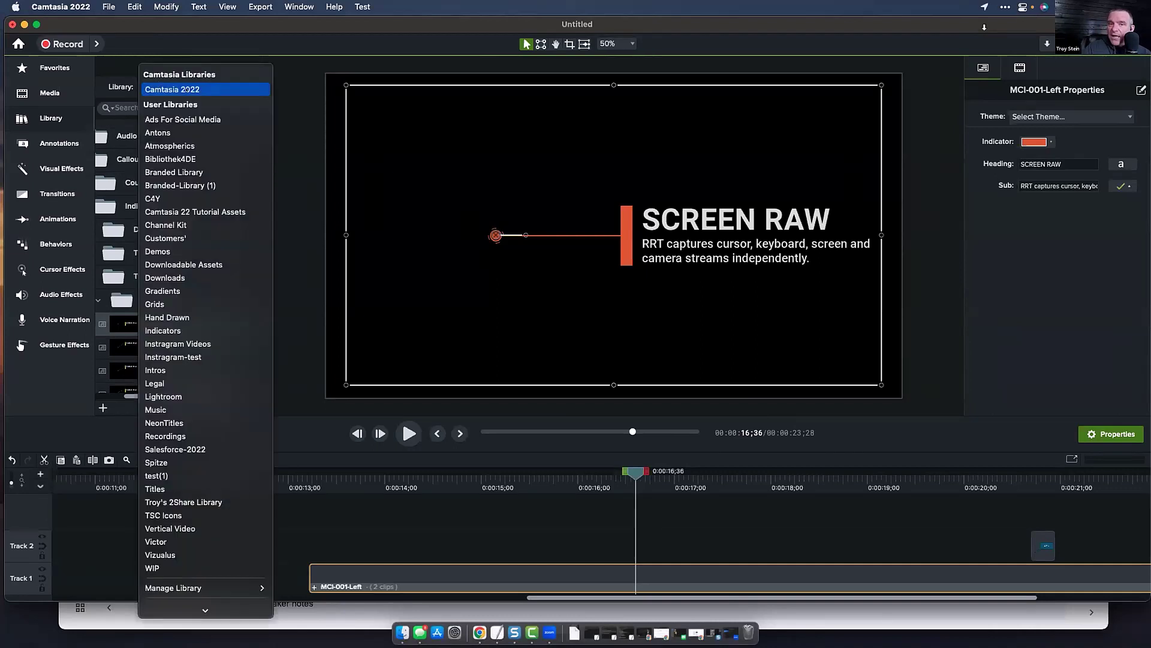
pyautogui.click(177, 552)
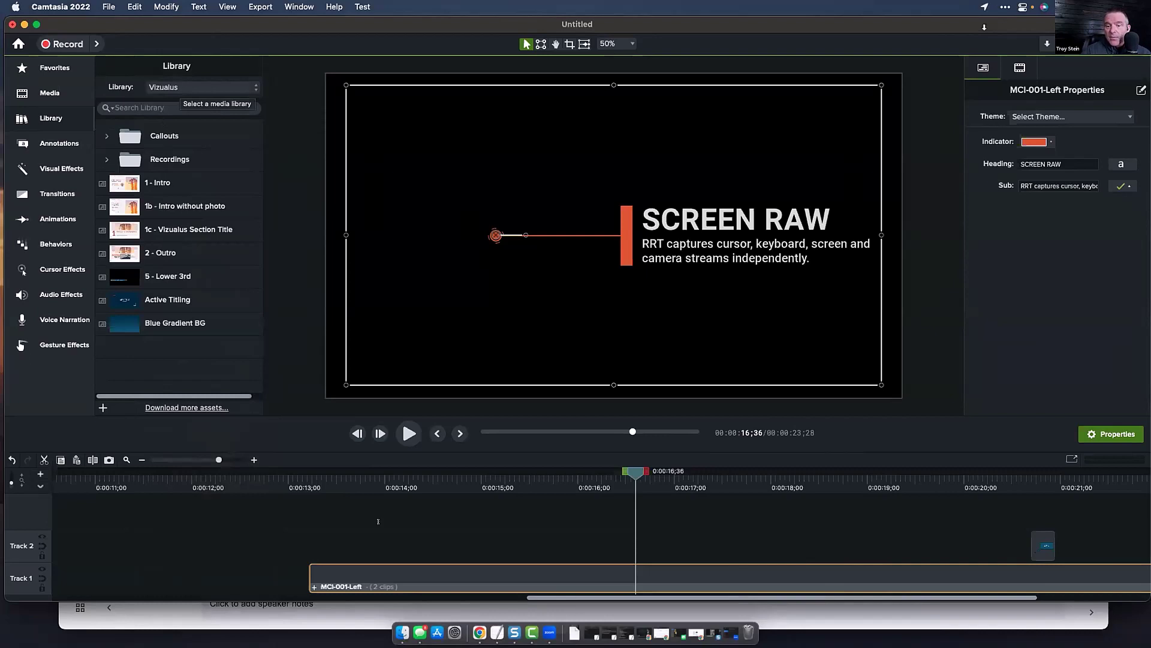
pyautogui.moveTo(357, 484); pyautogui.dragTo(475, 476)
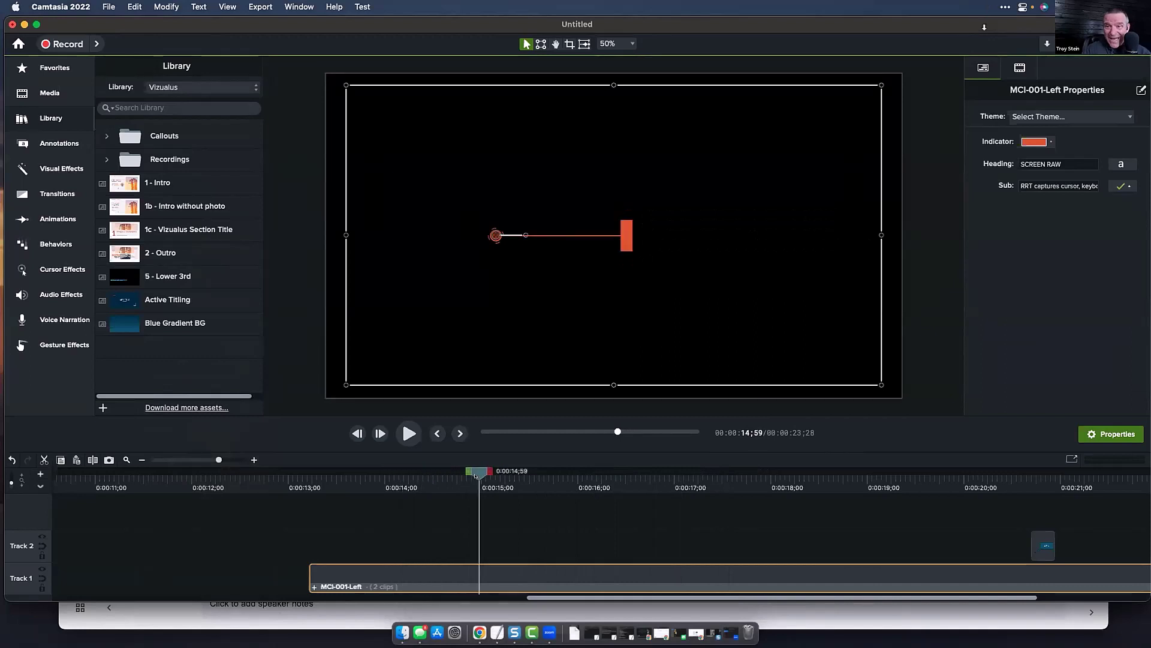
# Rename the MCI-001-Left group on Track 1 as "Left to right callout"
pyautogui.rightClick(386, 563)
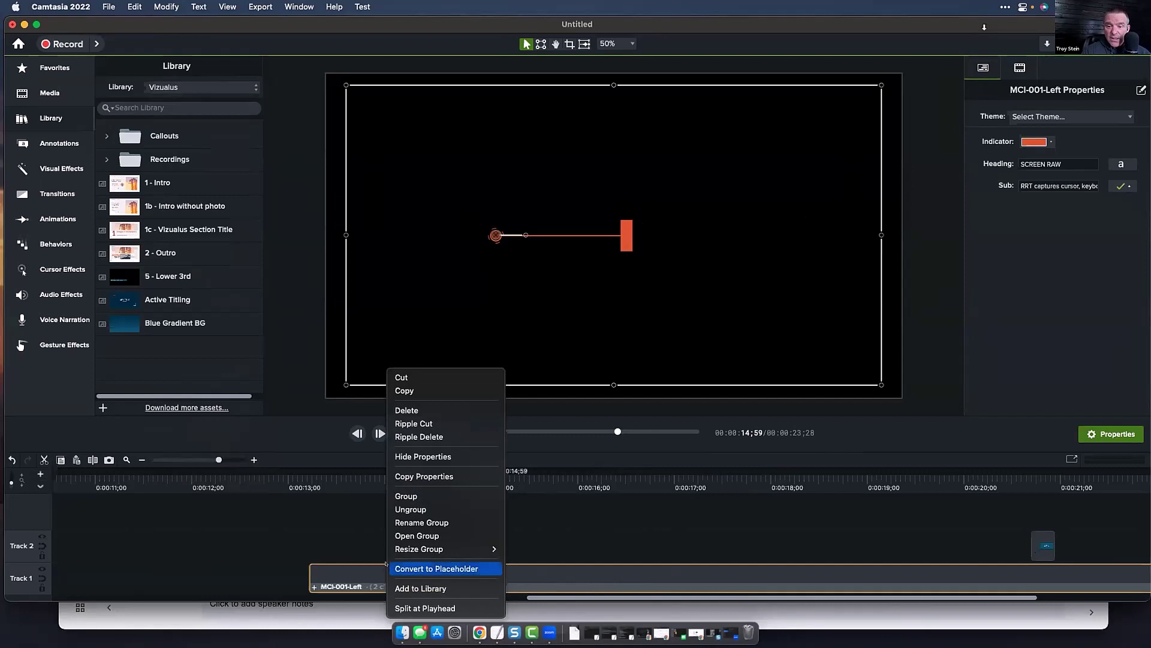
pyautogui.click(416, 522)
pyautogui.write('vis')
pyautogui.press('BackSpace')
pyautogui.press('BackSpace')
pyautogui.press('BackSpace')
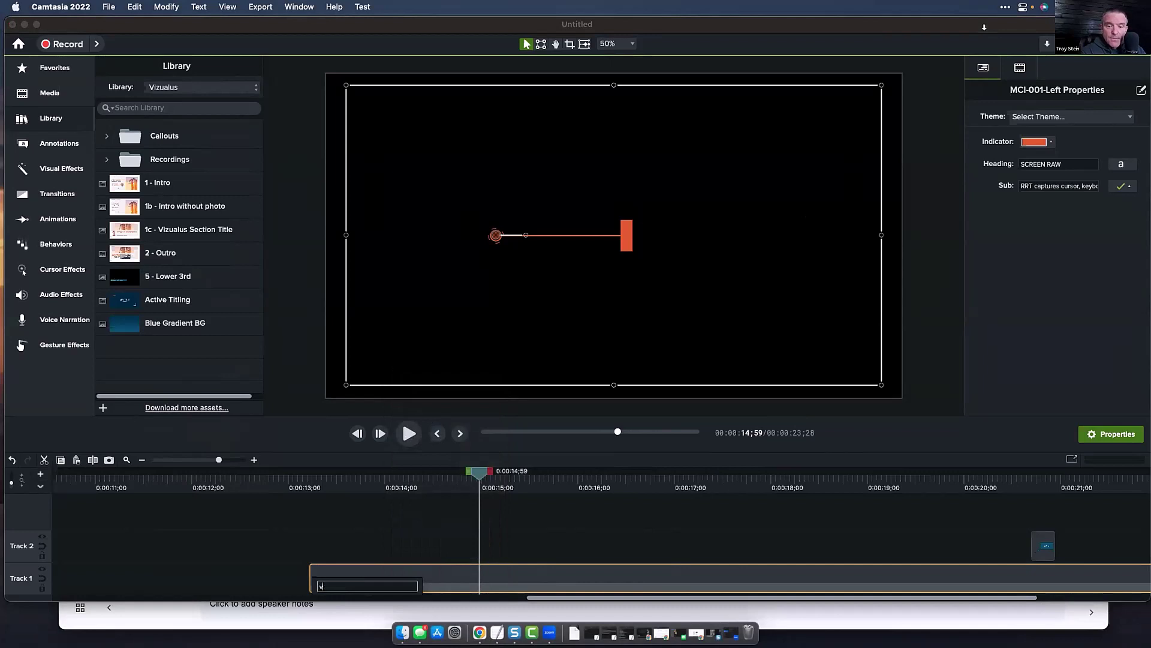
pyautogui.write('Left')
pyautogui.press('BackSpace')
pyautogui.press('BackSpace')
pyautogui.press('BackSpace')
pyautogui.press('BackSpace')
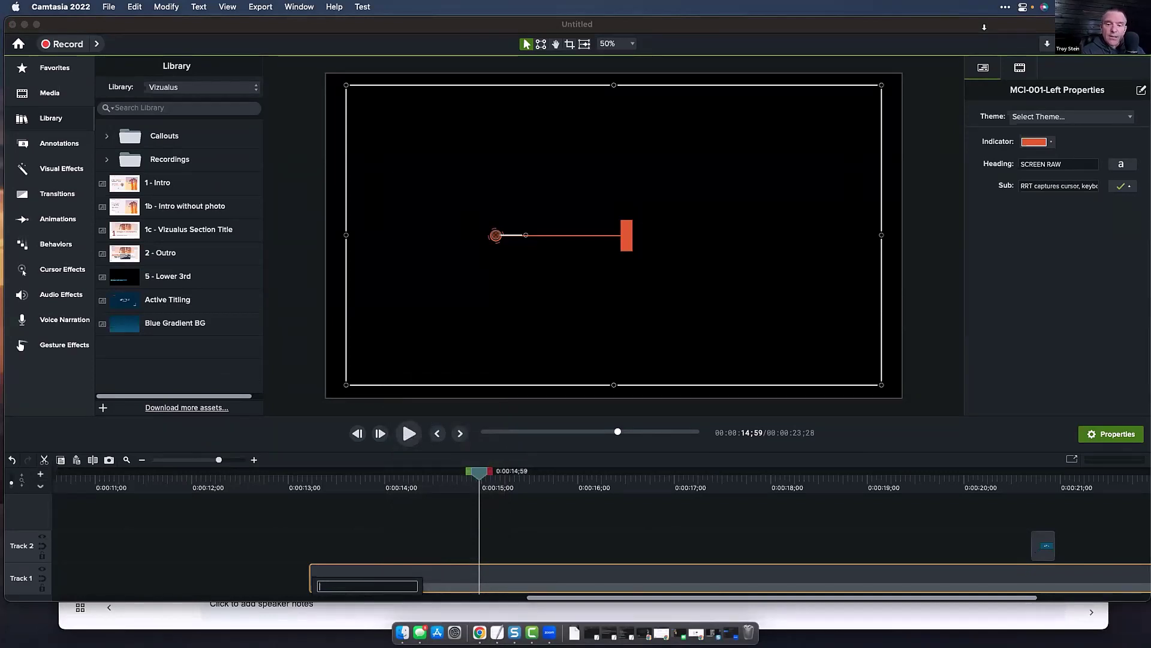
pyautogui.write('Left to rig')
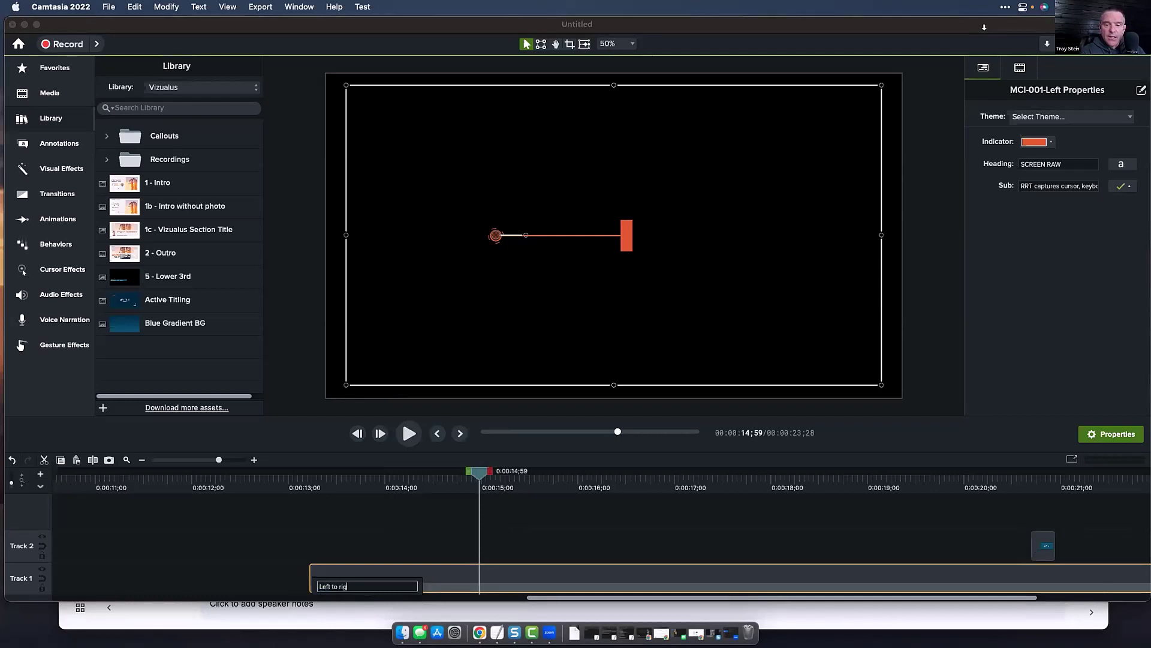
pyautogui.write('ht callout')
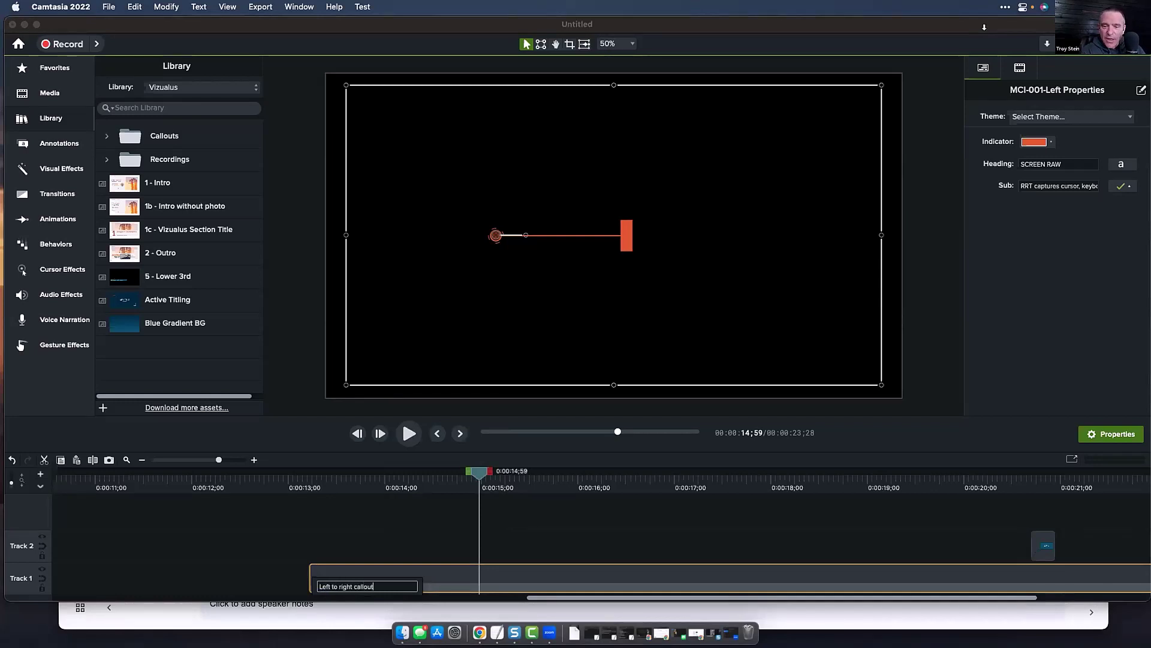
pyautogui.press('Return')
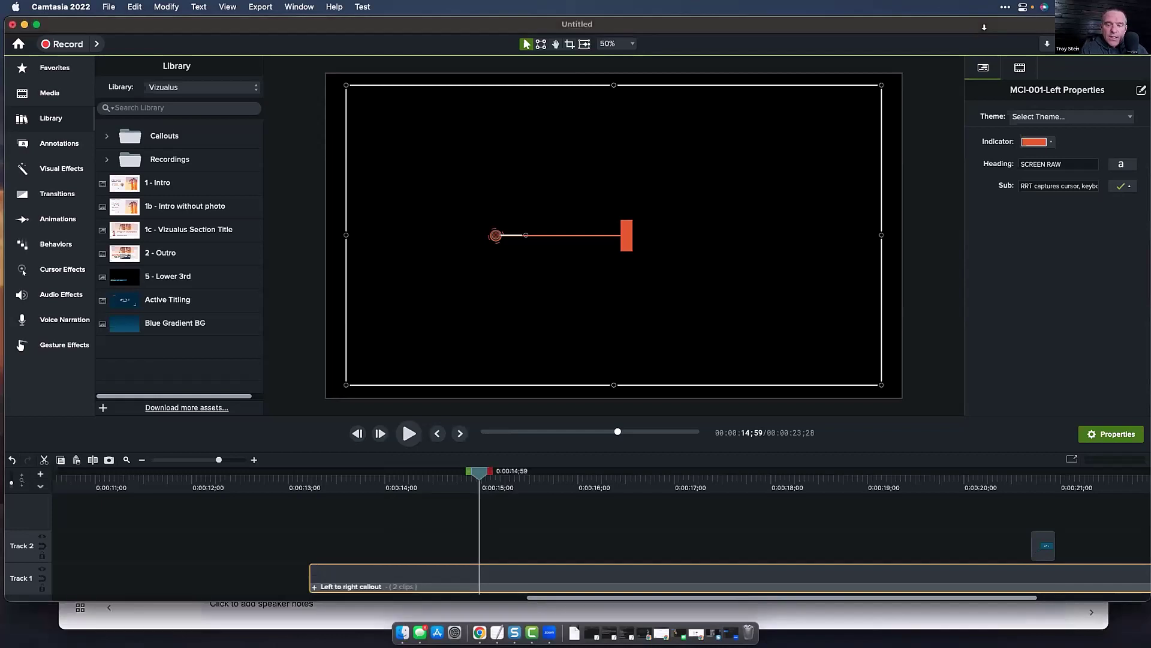
# Add the Left to right callout group to the Vizualus library at canvas size and move it into the Callouts folder
pyautogui.rightClick(339, 572)
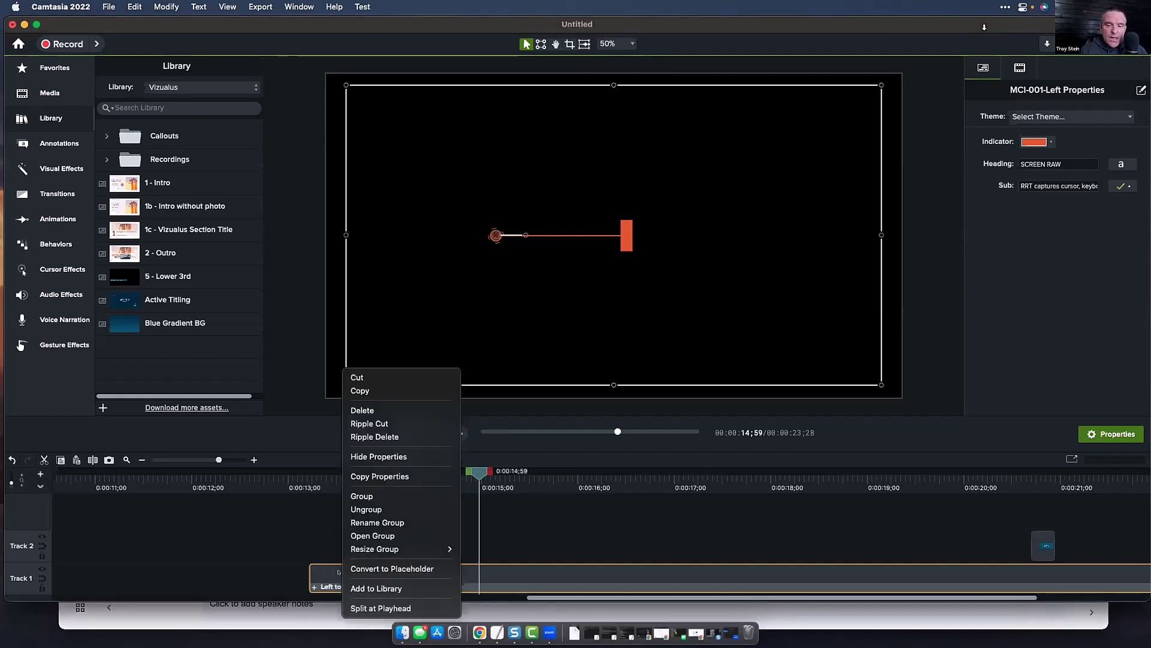
pyautogui.click(377, 584)
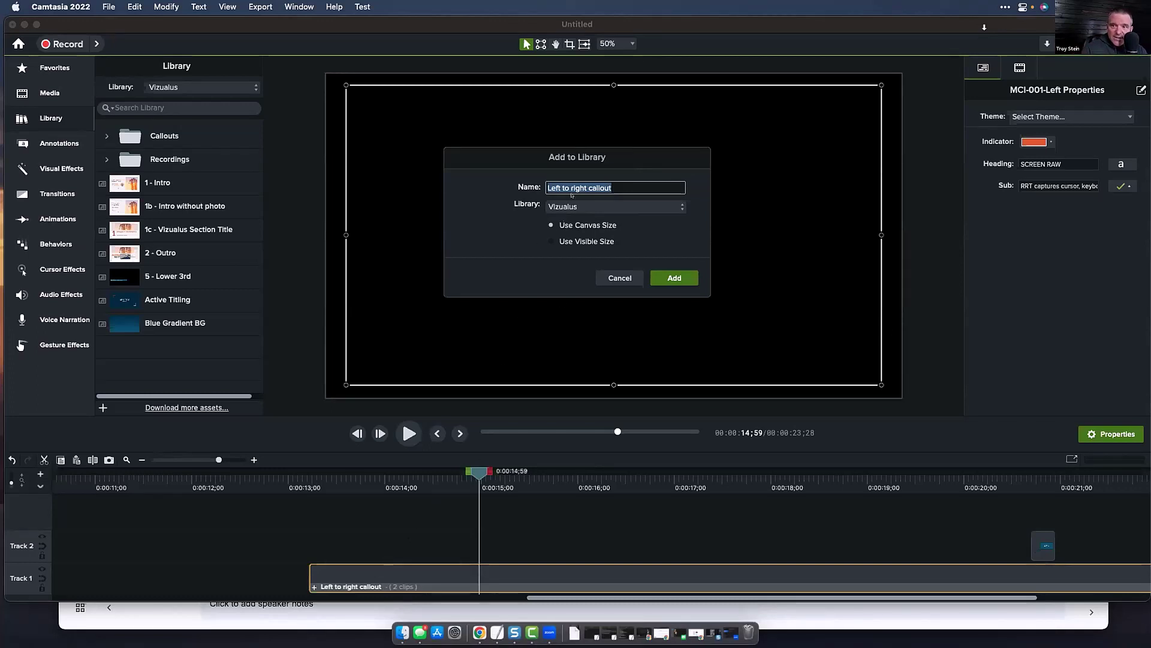
pyautogui.click(671, 279)
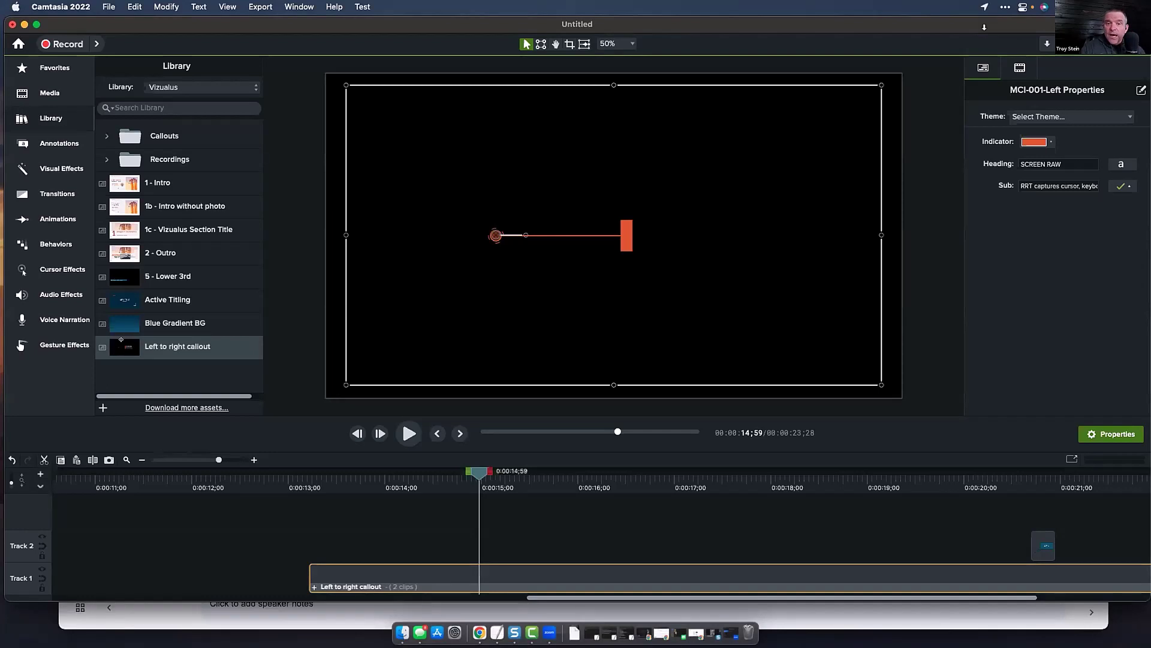
pyautogui.moveTo(120, 341); pyautogui.dragTo(133, 138)
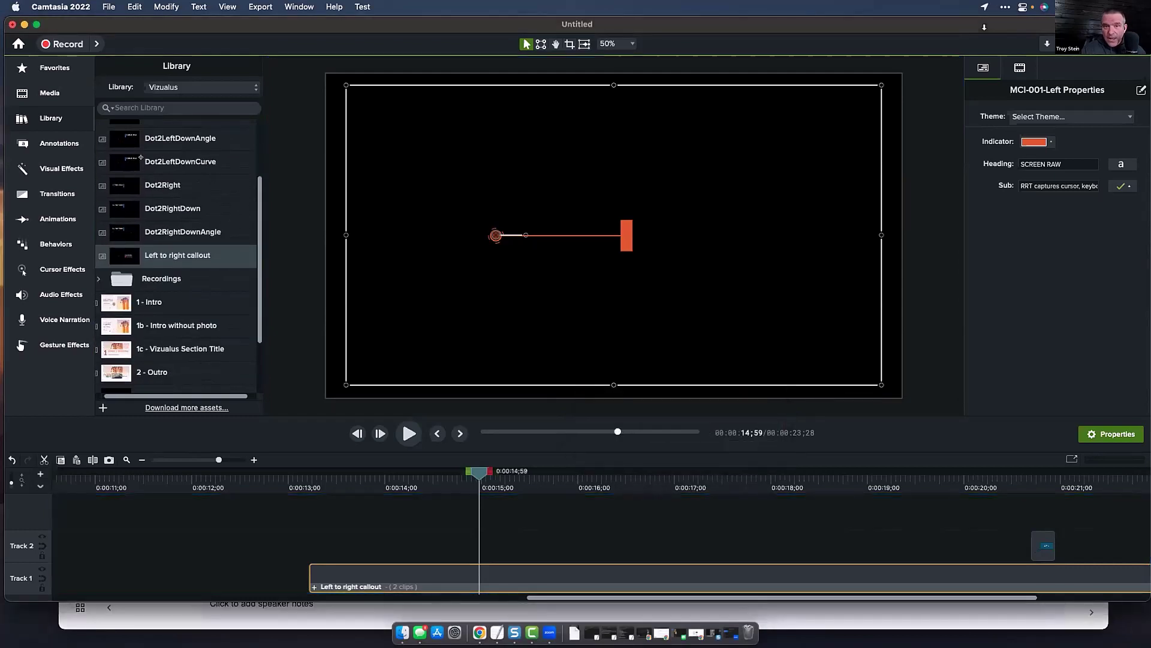
# Preview the Blended Callout asset from the Vizualus Callouts folder, scrub through it to about 10 seconds and close the preview
pyautogui.scroll(3, 235, 263)
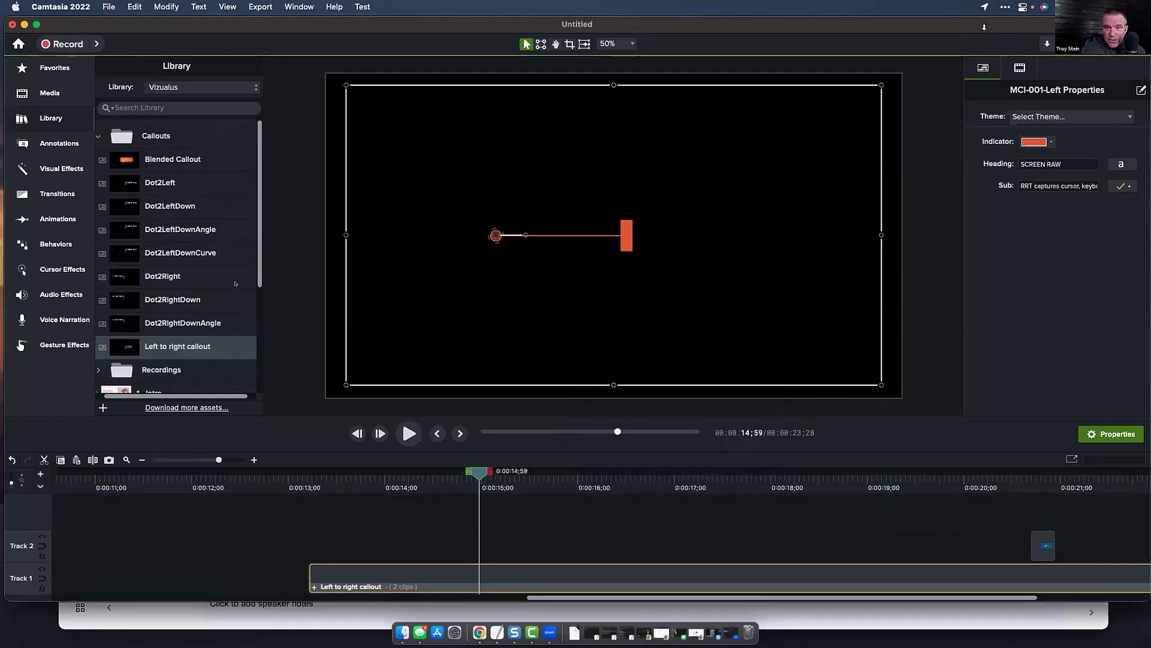
pyautogui.click(121, 158)
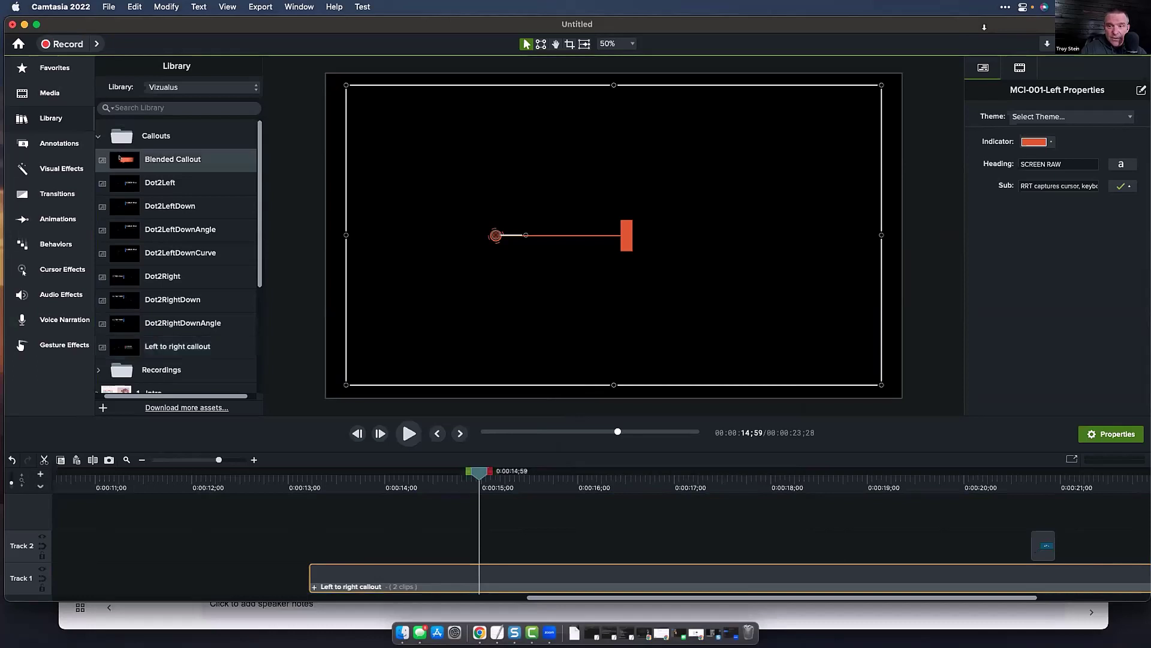
pyautogui.doubleClick(121, 159)
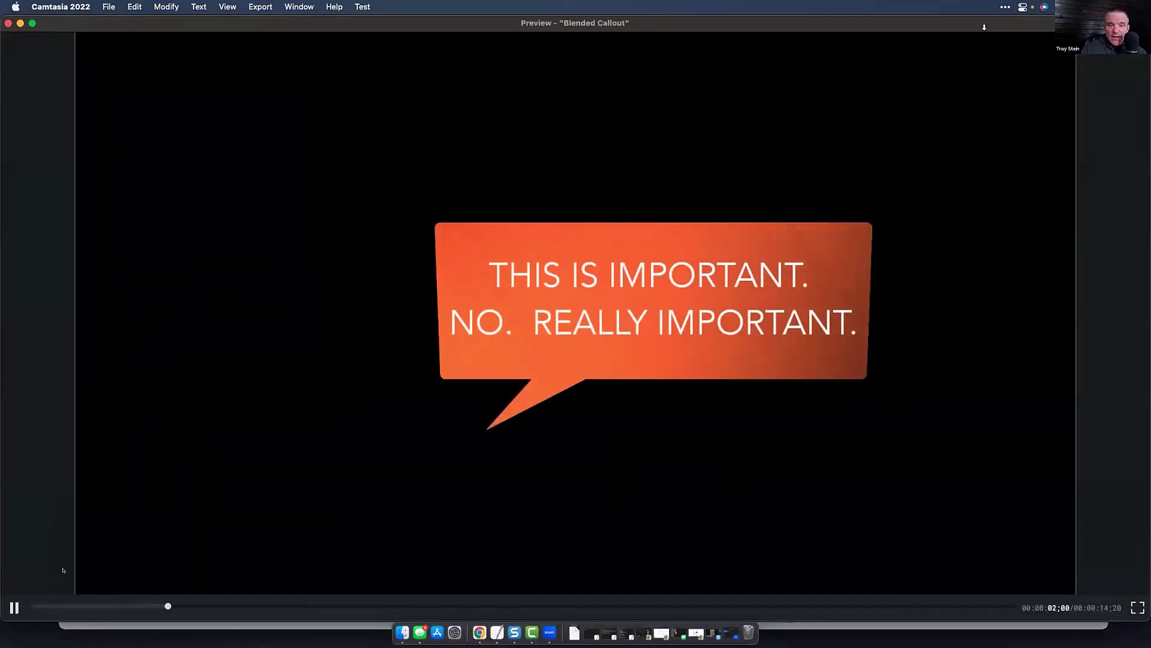
pyautogui.press('space')
pyautogui.click(89, 604)
pyautogui.moveTo(89, 603); pyautogui.dragTo(737, 607)
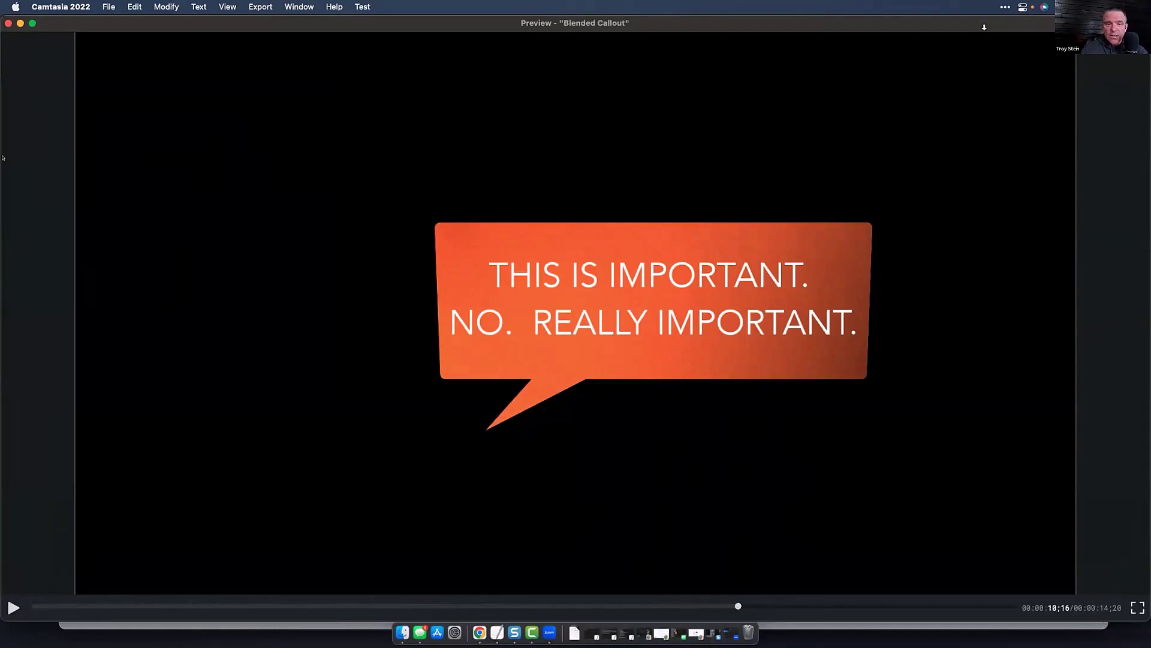
pyautogui.click(8, 23)
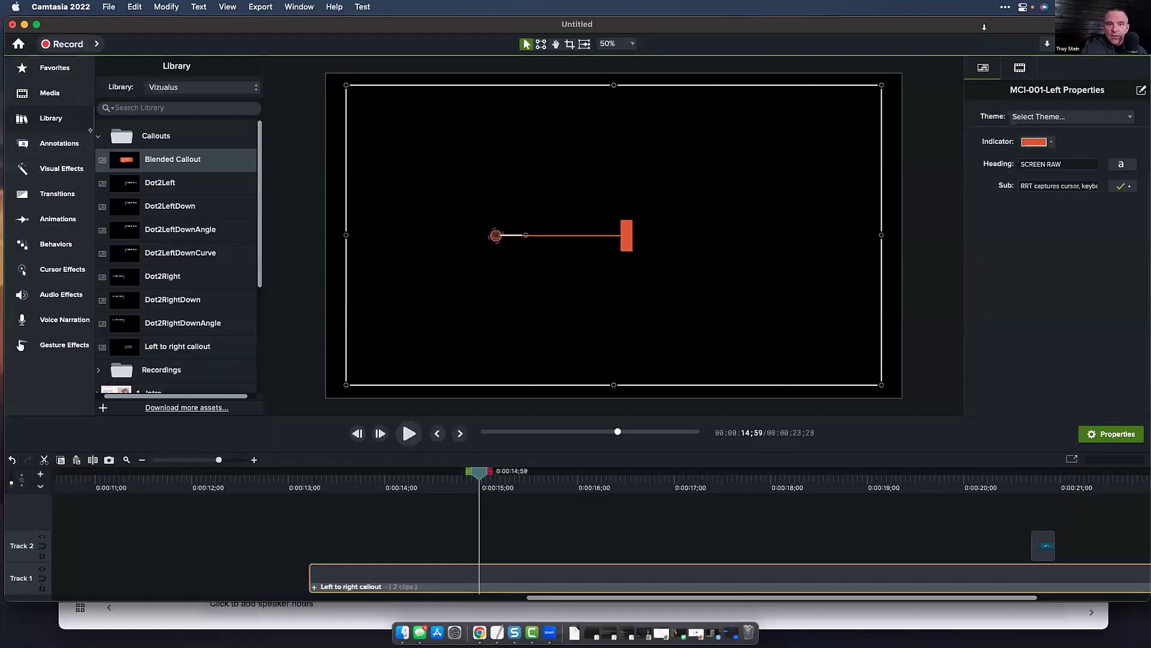
# Collapse the Callouts folder and delete the Left to right callout clip from Track 1
pyautogui.click(97, 136)
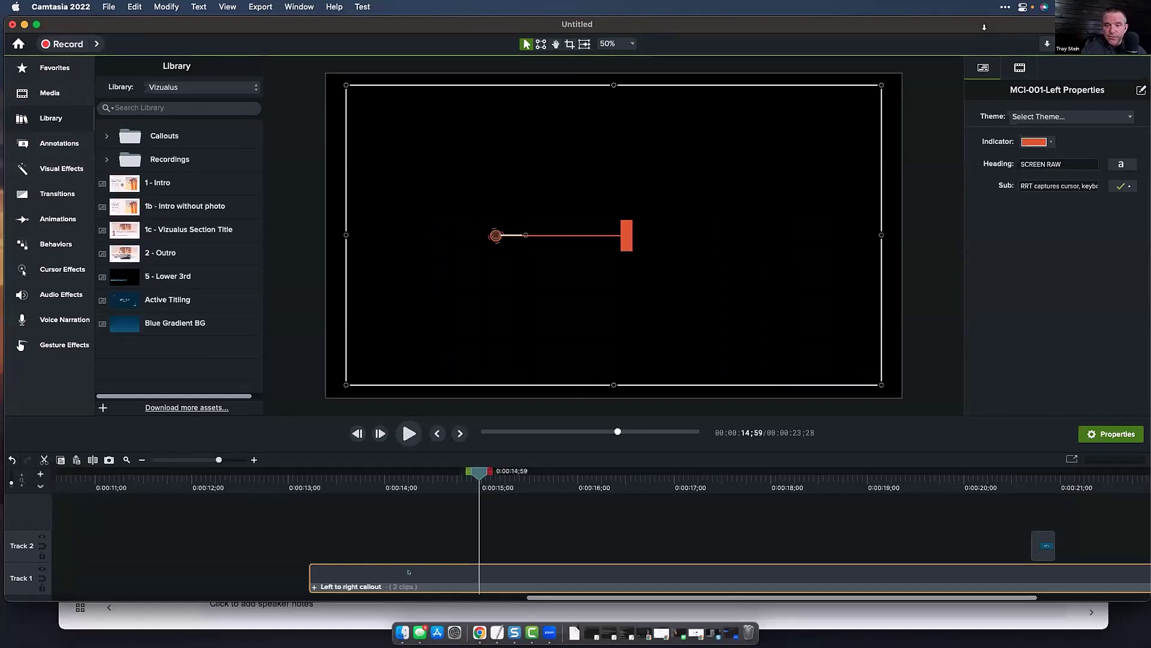
pyautogui.press('Delete')
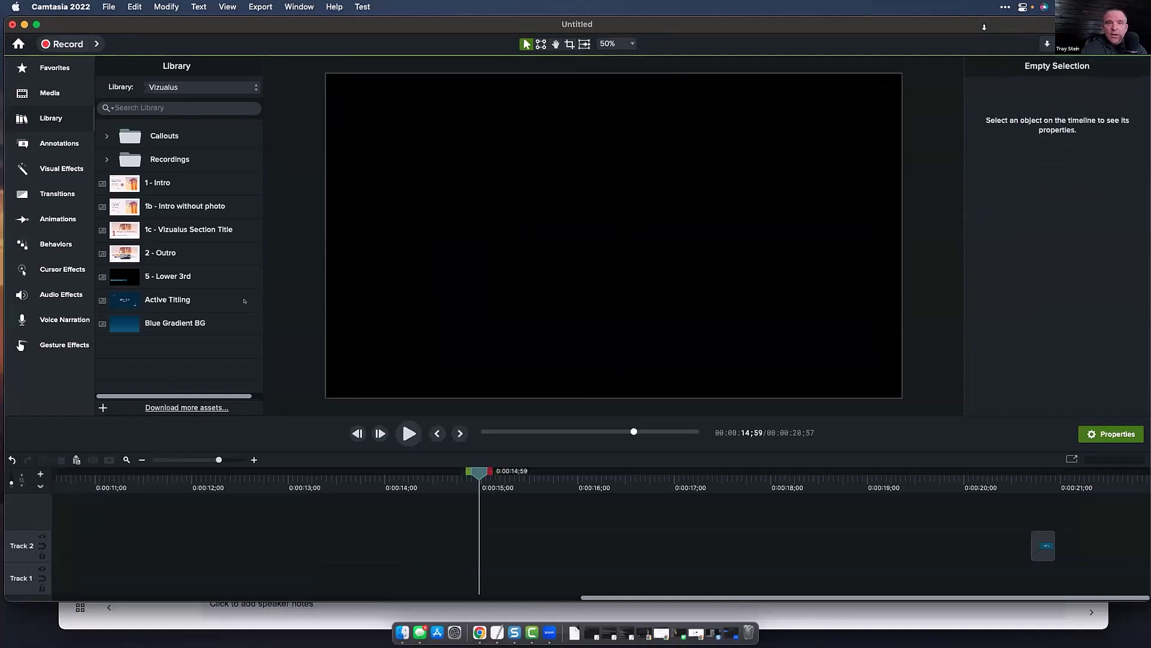
# Switch to the Camtasia 2022 library, collapse its expanded folders such as Fills & Overlays, and expand the Titles folder
pyautogui.click(154, 85)
pyautogui.moveTo(177, 11)
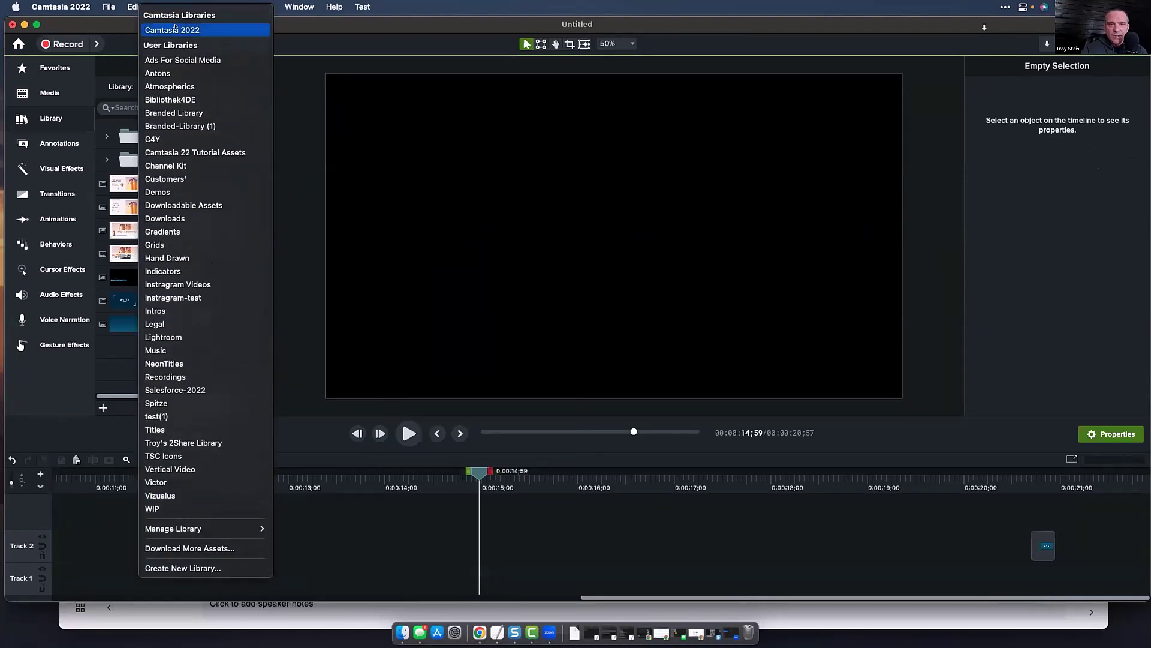
pyautogui.click(172, 30)
pyautogui.click(101, 158)
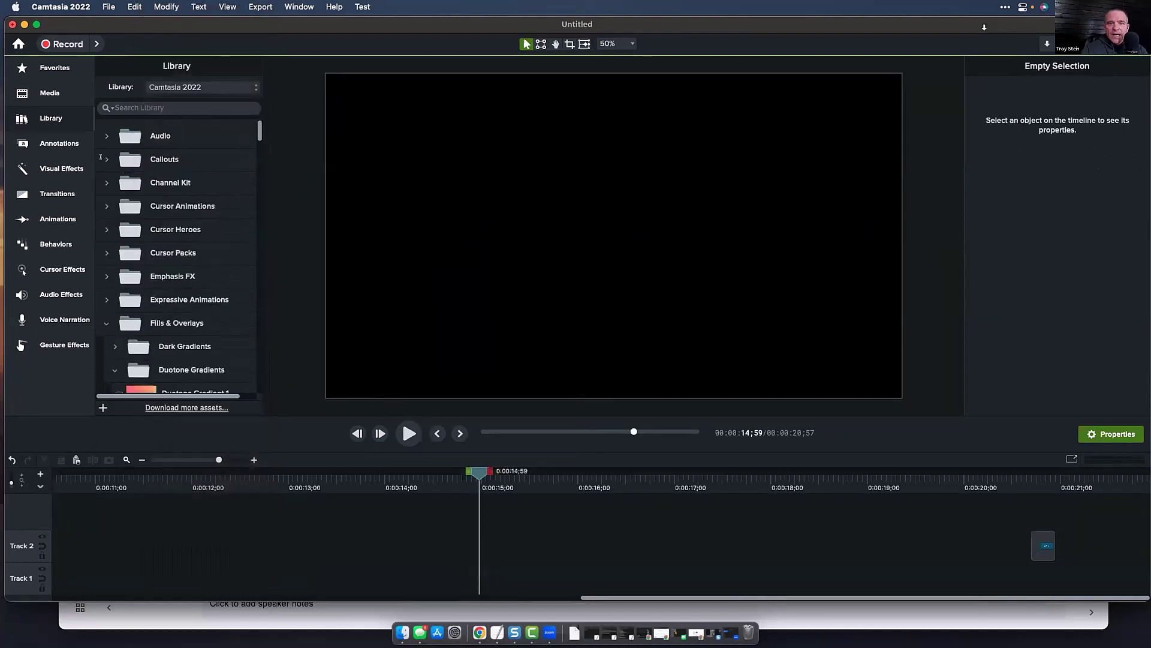
pyautogui.click(104, 322)
pyautogui.click(102, 342)
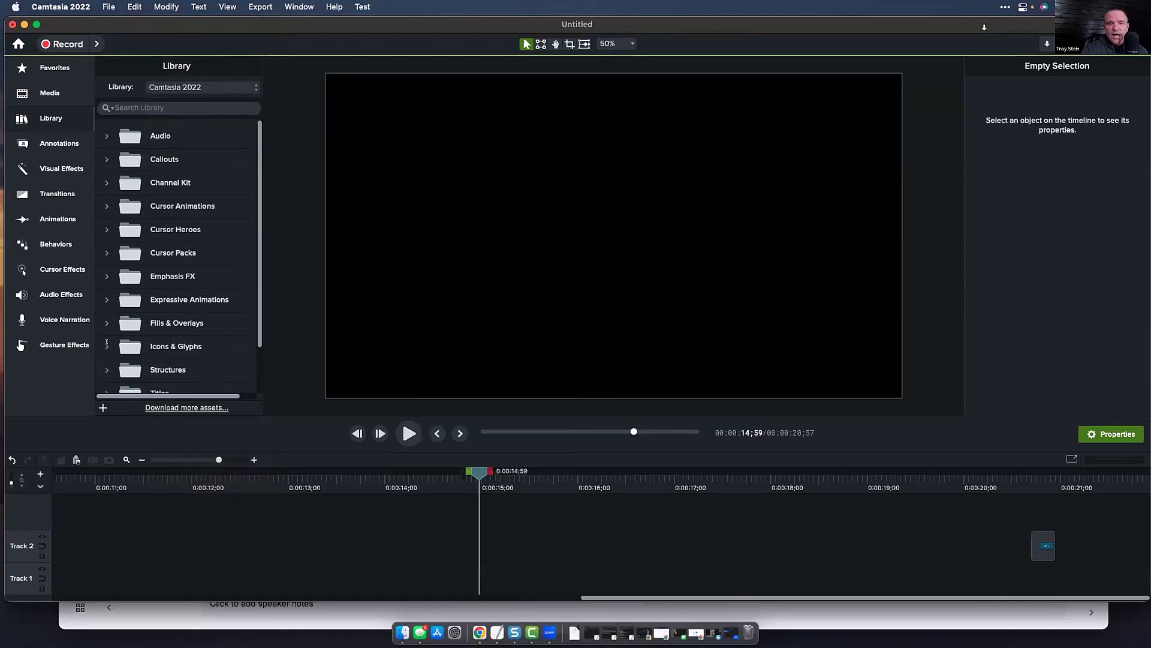
pyautogui.scroll(-2, 107, 342)
pyautogui.click(138, 348)
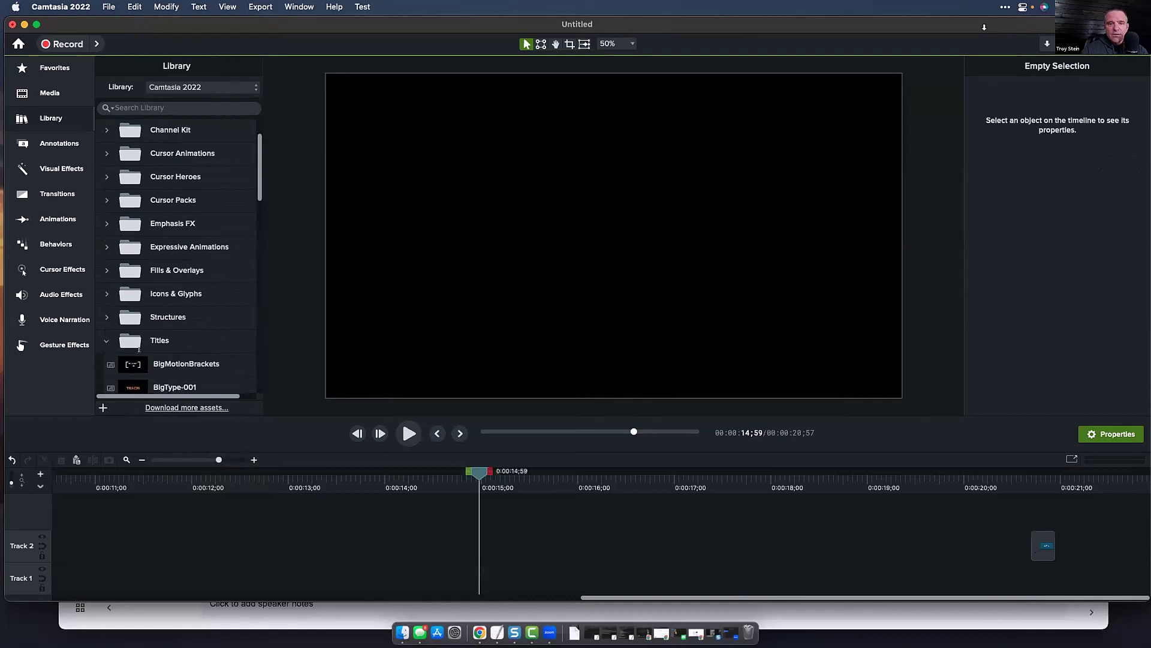
# Add the Boxy-Banner-Wipe title from the Titles folder to Track 1 at about 14 seconds and play it to about 18 seconds
pyautogui.scroll(-3, 137, 361)
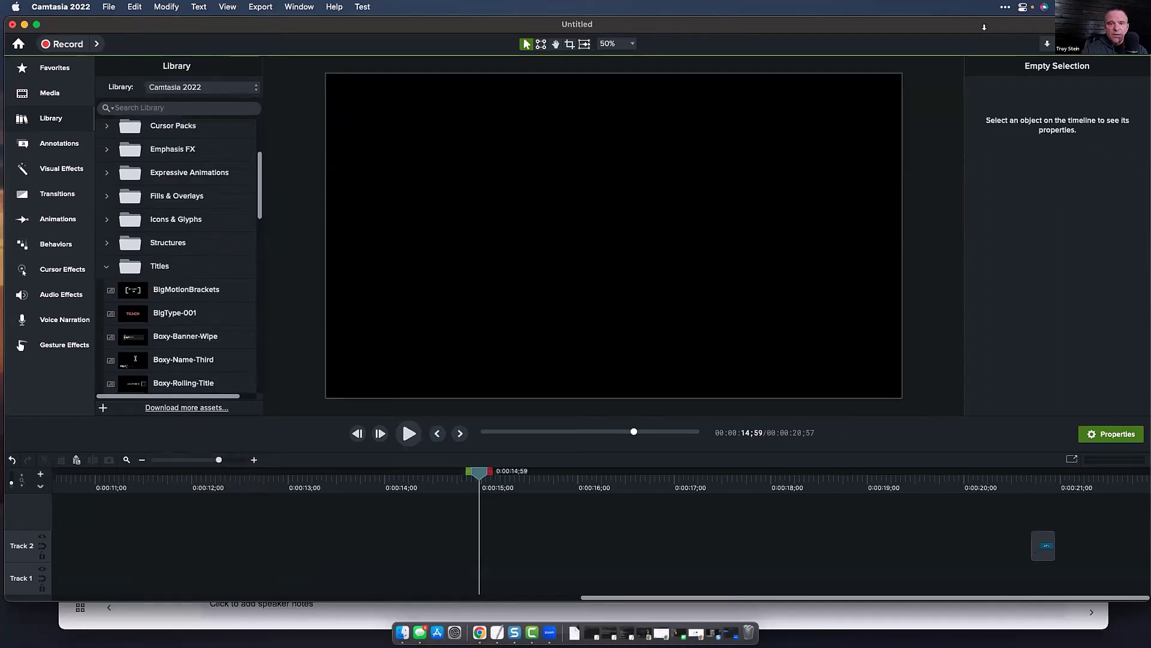
pyautogui.click(129, 333)
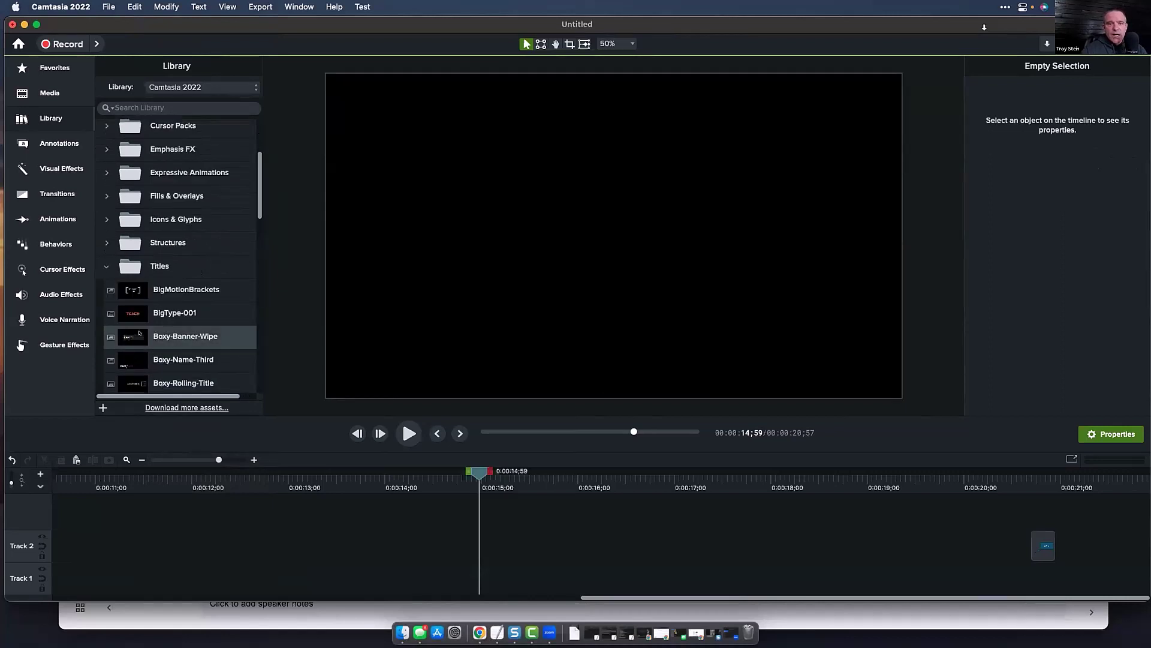
pyautogui.moveTo(136, 334); pyautogui.dragTo(416, 565)
pyautogui.click(415, 468)
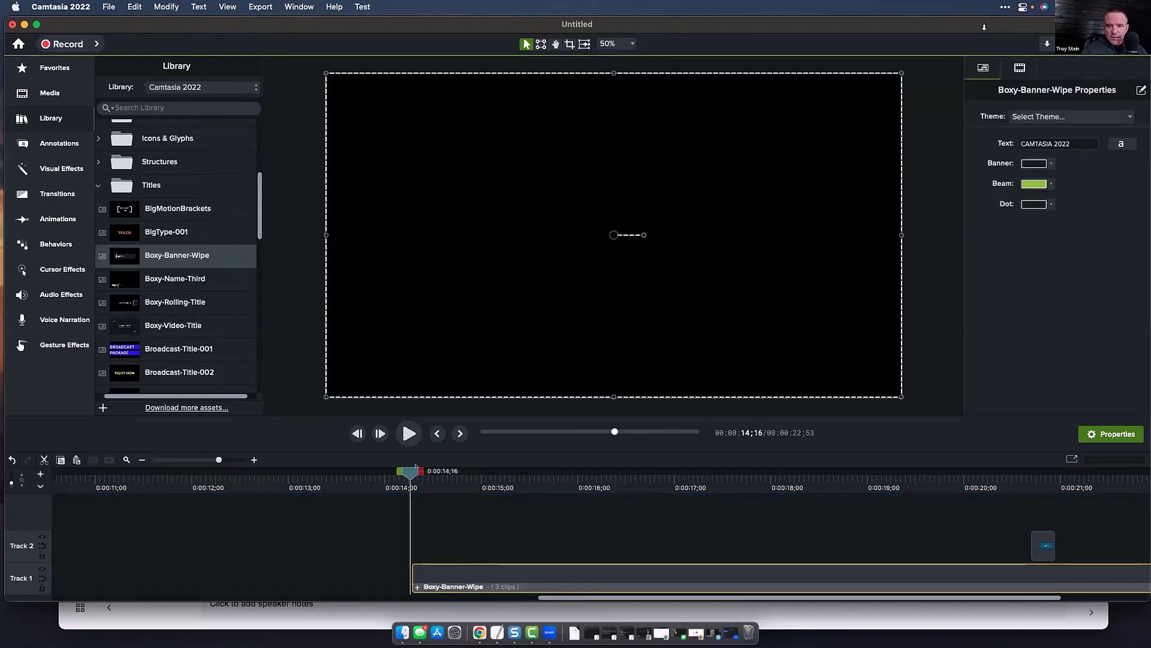
pyautogui.click(409, 433)
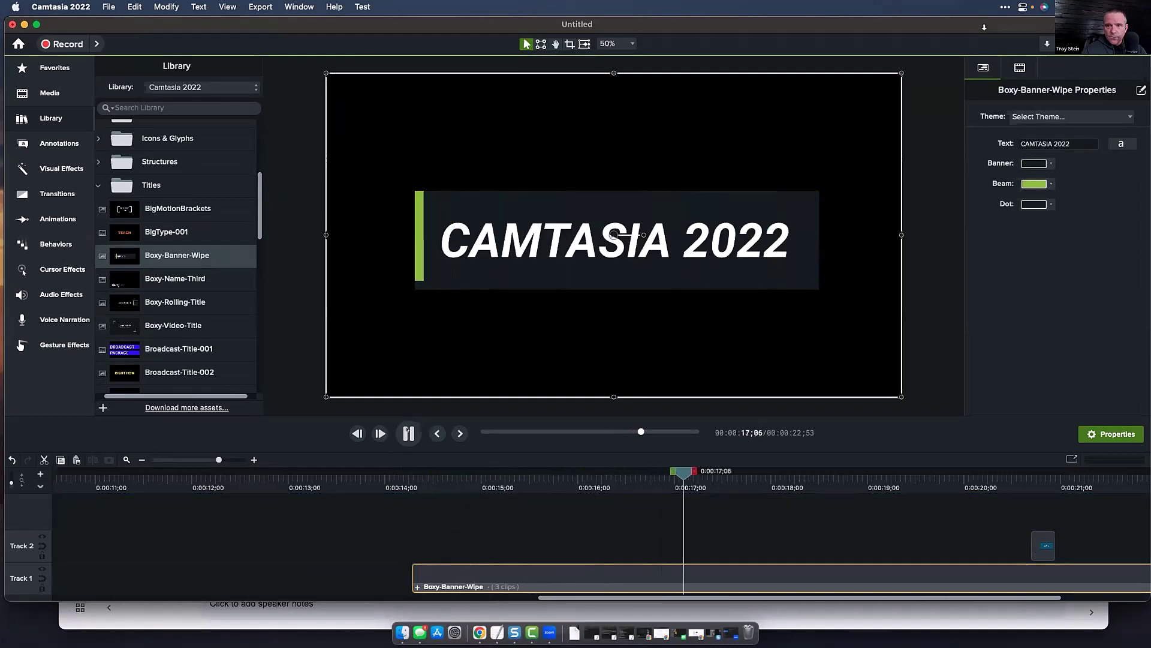
pyautogui.click(409, 433)
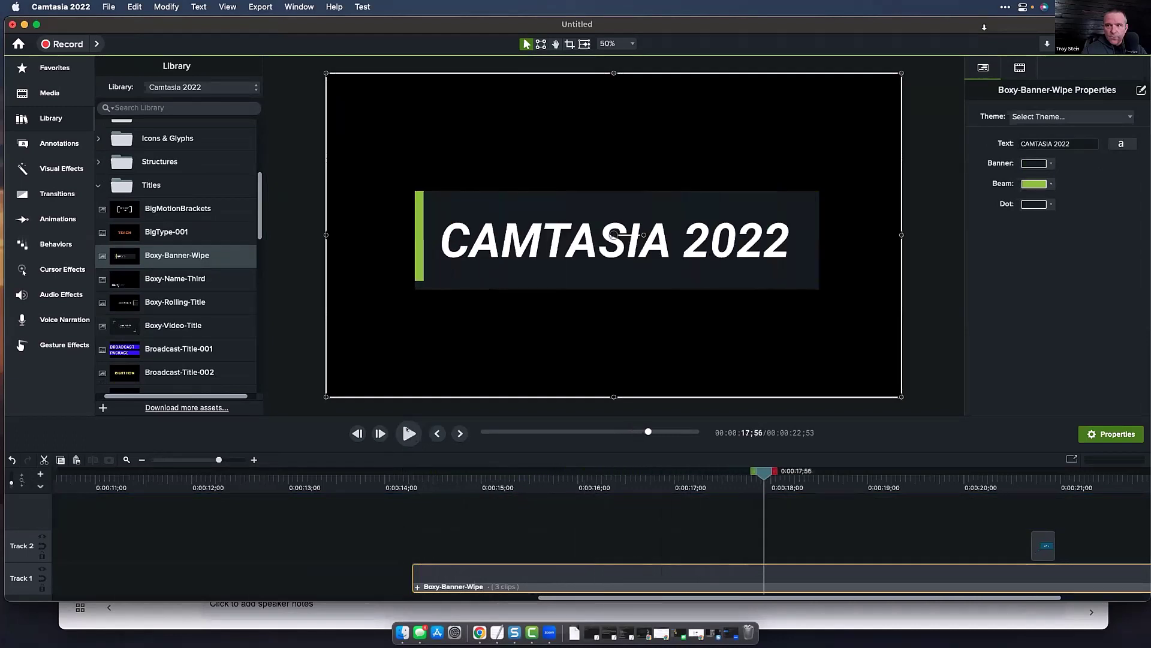
# Apply the Vizualus theme to the Boxy-Banner-Wipe title and scrub through its animation to about 17;51
pyautogui.click(1059, 117)
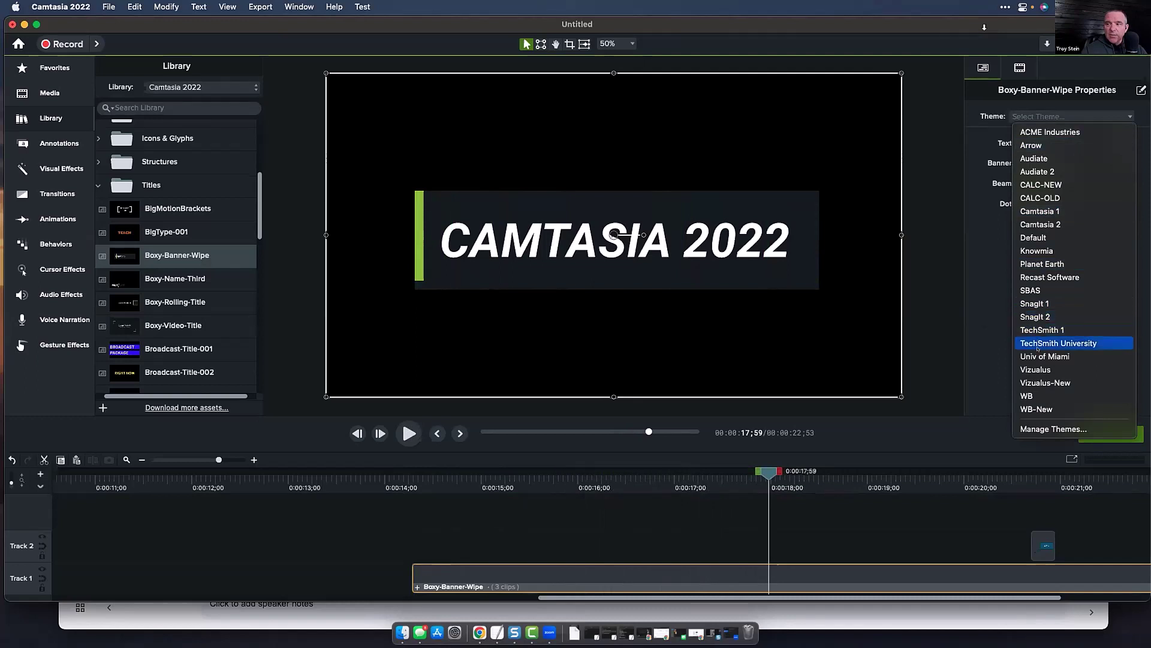
pyautogui.click(1035, 370)
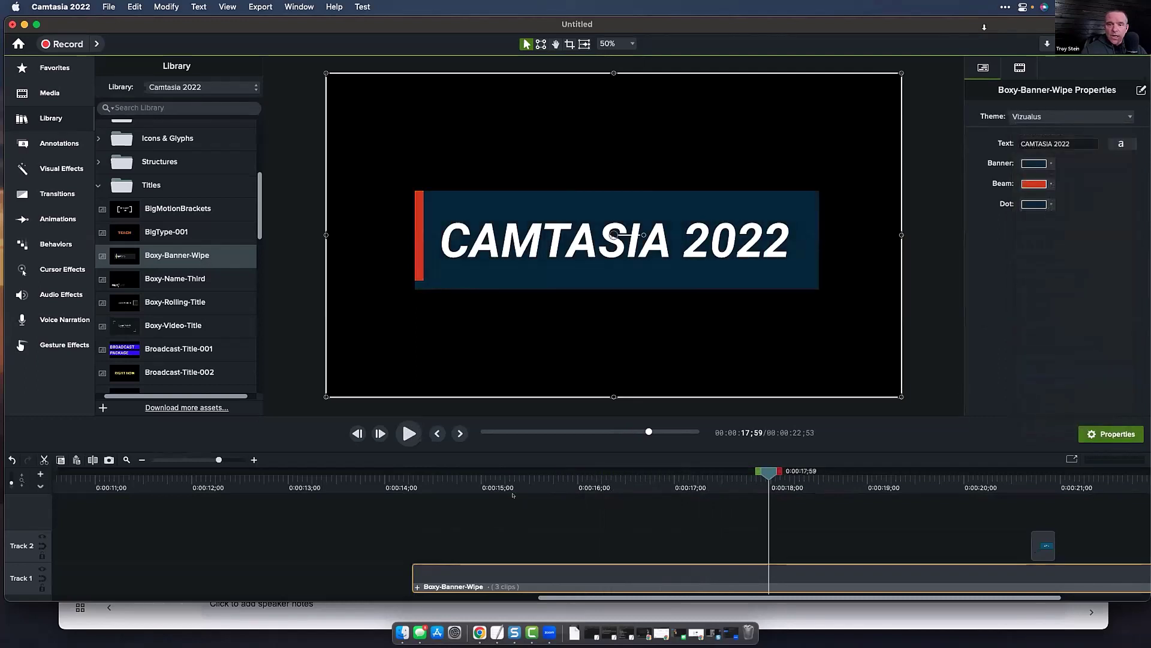
pyautogui.moveTo(408, 477); pyautogui.dragTo(756, 495)
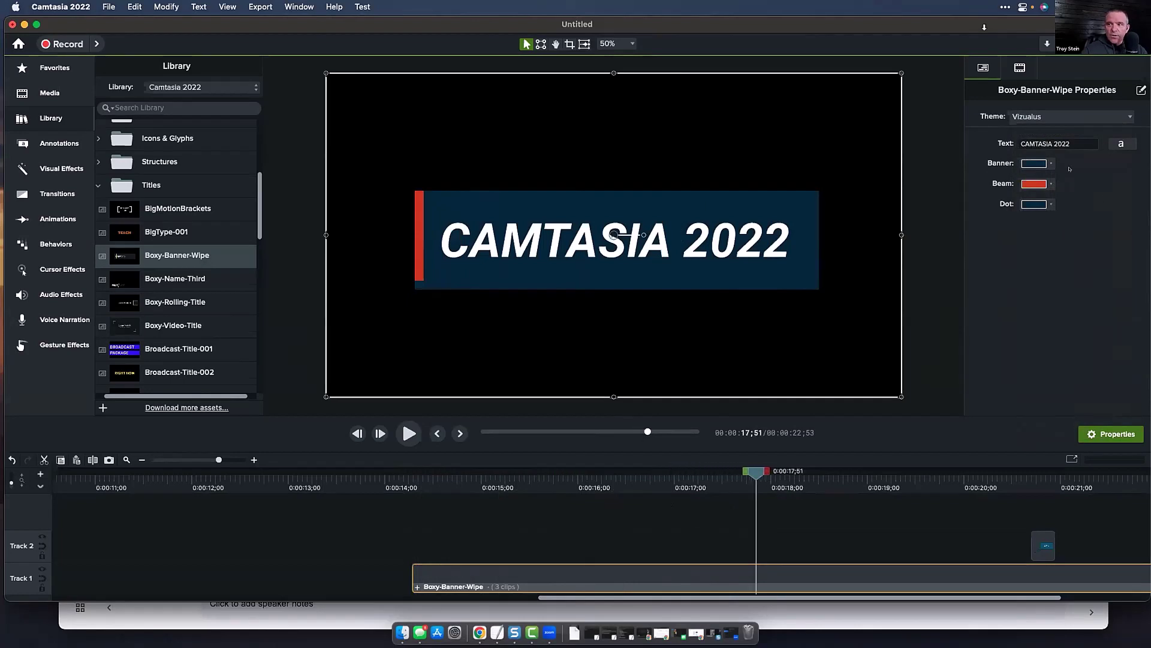
# Change the banner title's text to VIZUALUS
pyautogui.moveTo(1077, 141); pyautogui.dragTo(993, 139)
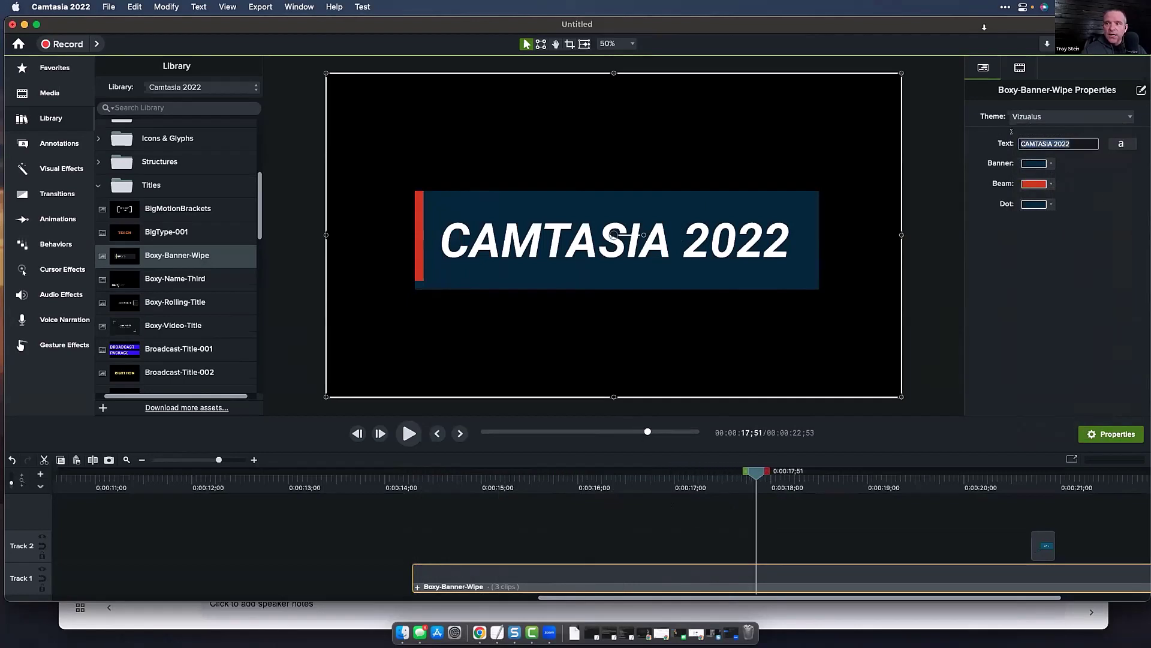
pyautogui.write('VU')
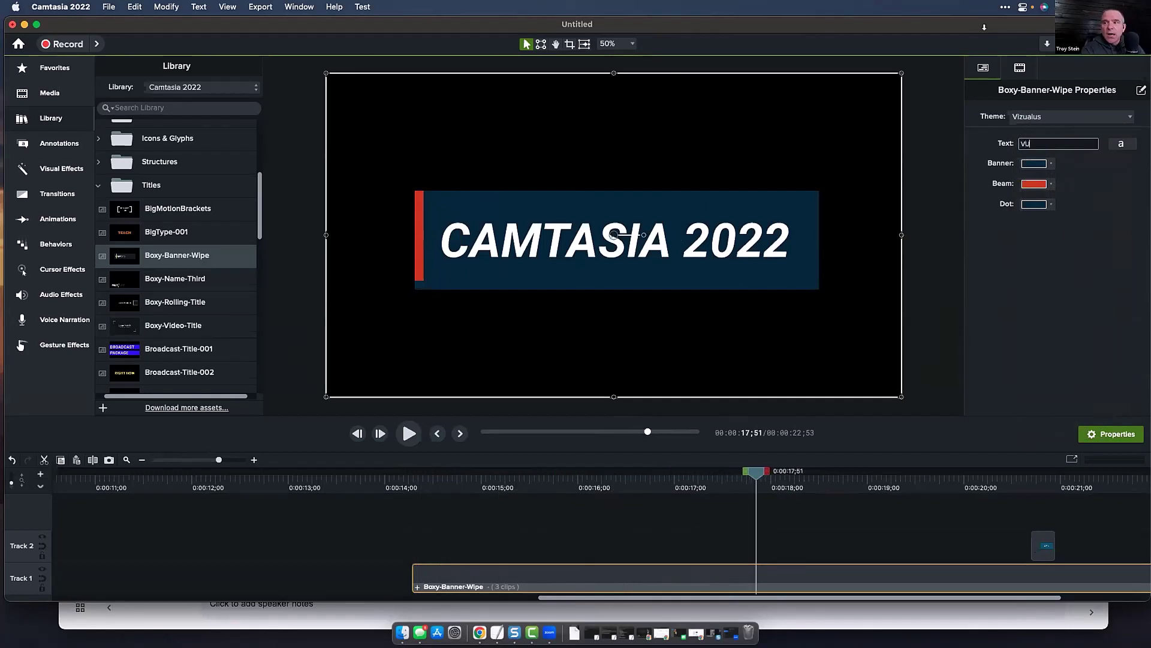
pyautogui.write('IZUALUS')
pyautogui.press('Return')
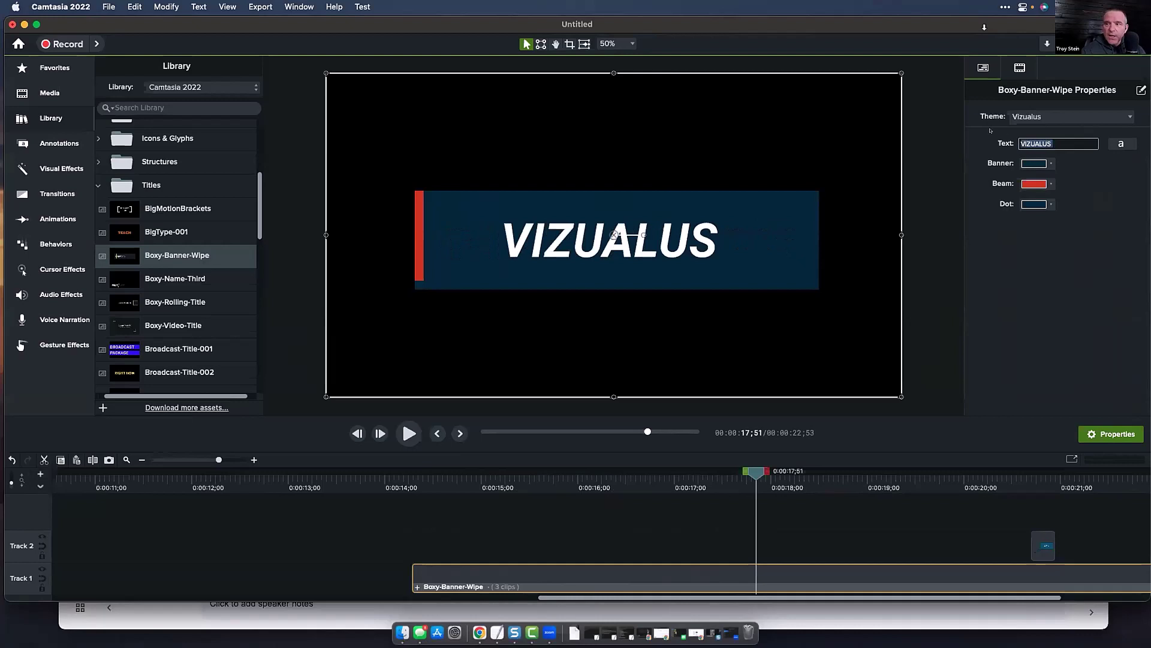
# Set the title text's horizontal spacing to 0.31 and its size to 166, and scrub through the animation to about 18 seconds
pyautogui.click(1133, 146)
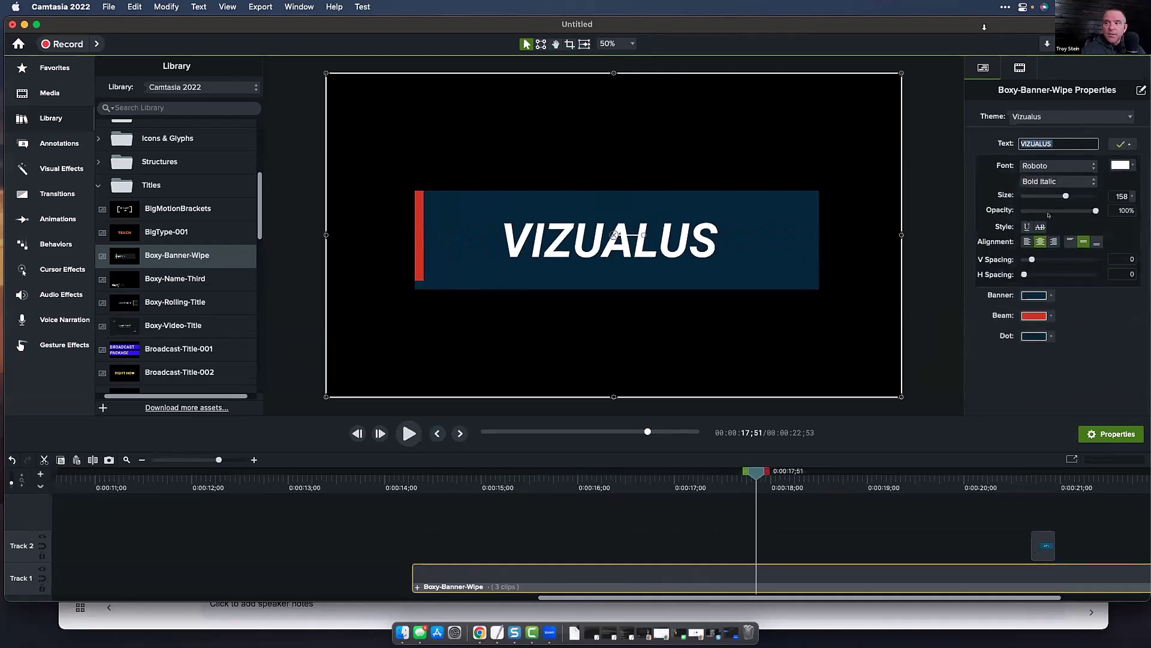
pyautogui.moveTo(1025, 274); pyautogui.dragTo(1028, 274)
pyautogui.moveTo(1063, 196); pyautogui.dragTo(1068, 196)
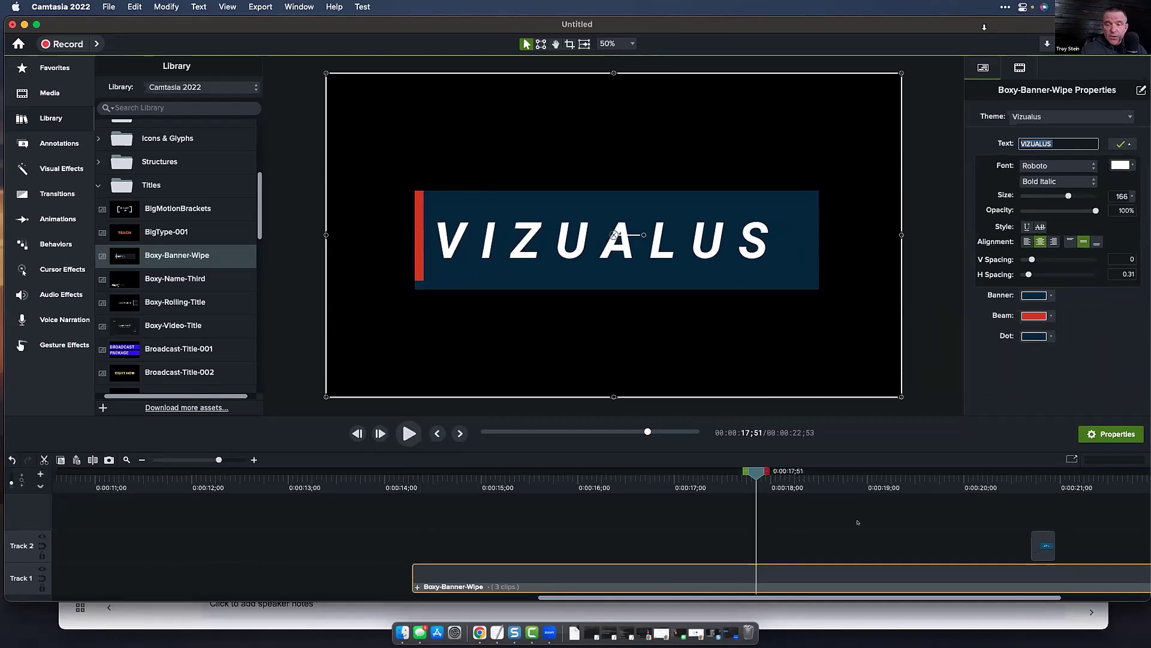
pyautogui.click(427, 504)
pyautogui.moveTo(449, 476); pyautogui.dragTo(722, 477)
pyautogui.click(779, 478)
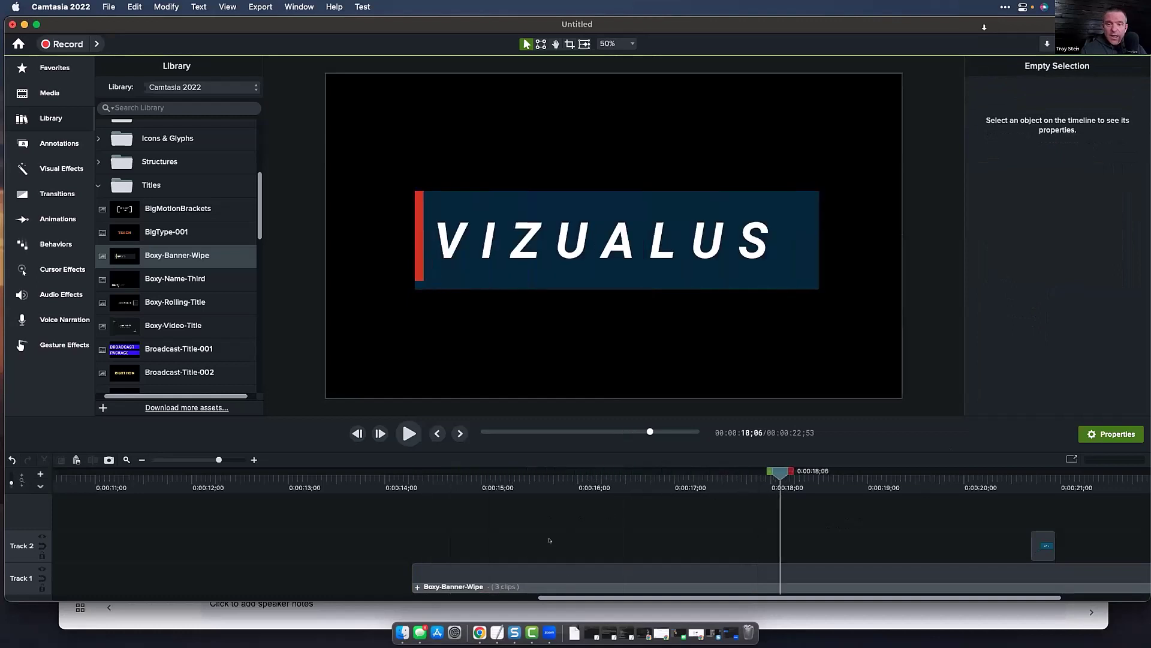
# Add the banner title to the Ads For Social Media library at canvas size under the name Vizualus-Banner-Wipe
pyautogui.rightClick(513, 564)
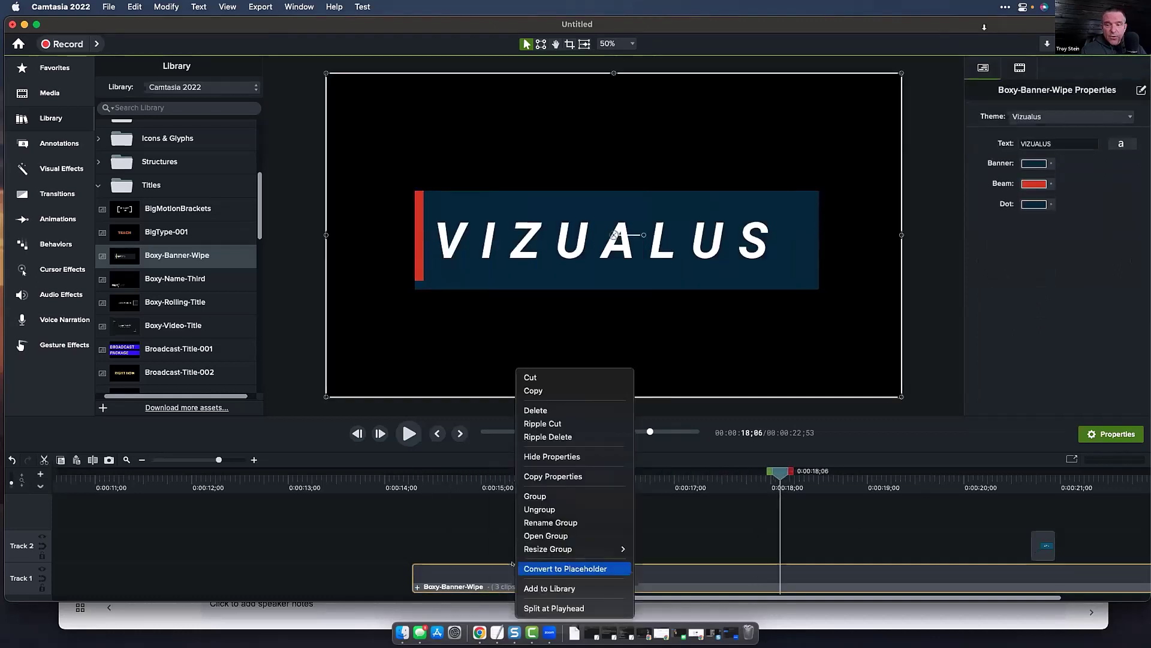
pyautogui.click(550, 587)
pyautogui.doubleClick(556, 188)
pyautogui.write('Vizualus-Banner-Wipe')
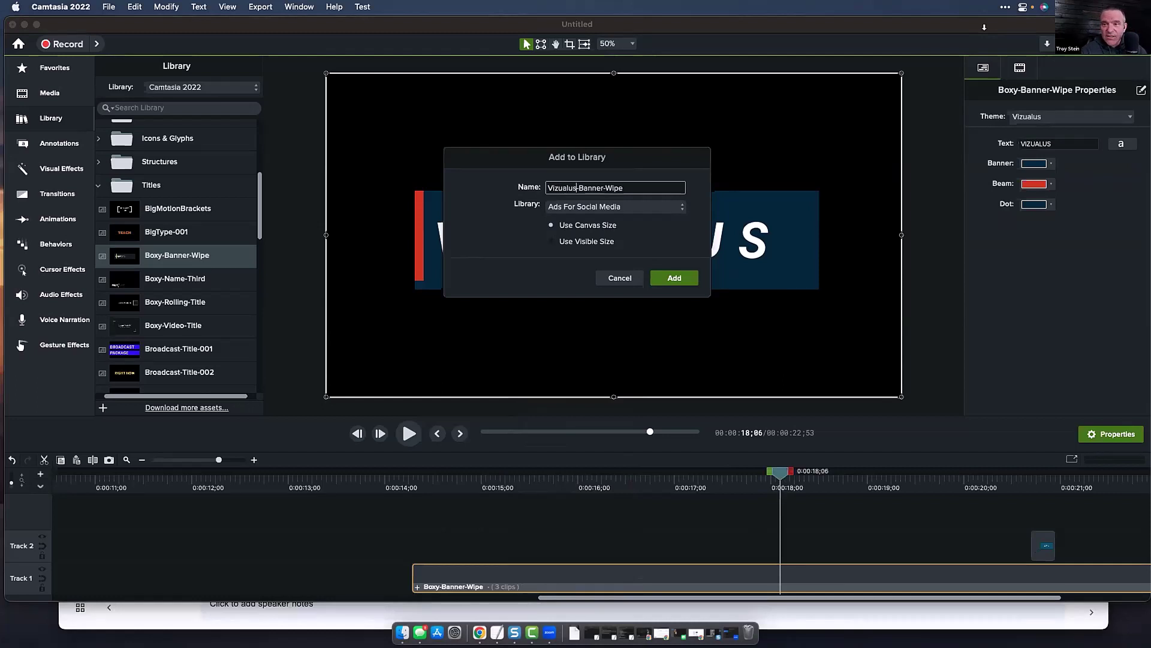
pyautogui.click(675, 277)
# Scrub through the banner title's animation to about 20 seconds and look over the list of available libraries
pyautogui.click(425, 476)
pyautogui.moveTo(426, 477); pyautogui.dragTo(954, 483)
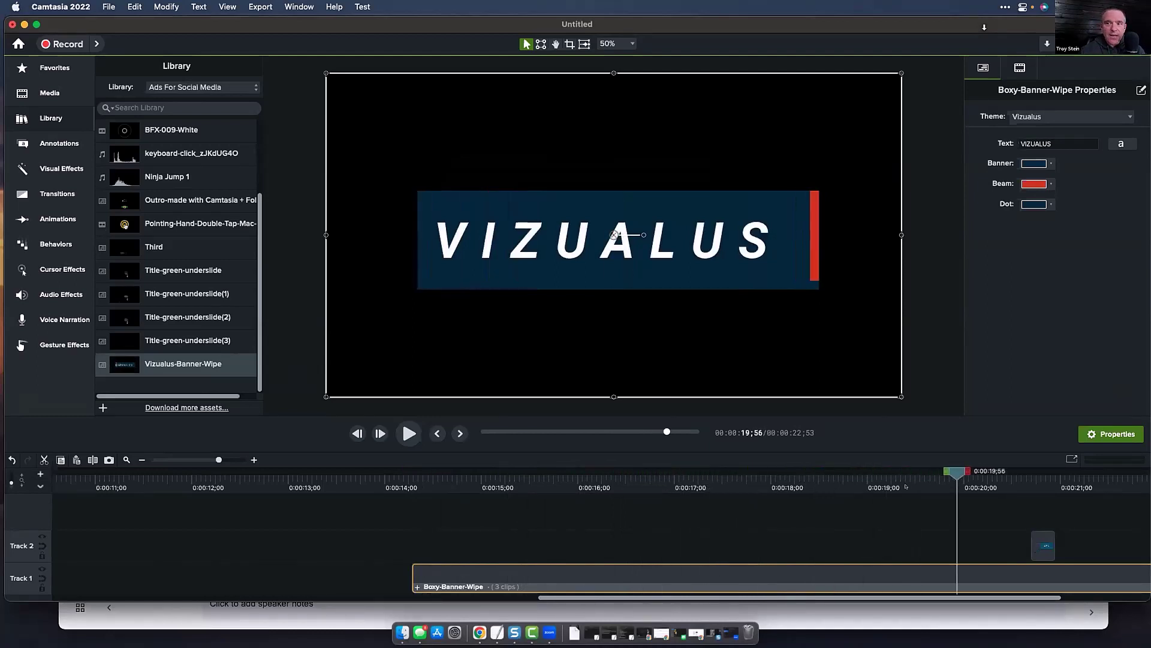
pyautogui.moveTo(516, 479); pyautogui.dragTo(962, 495)
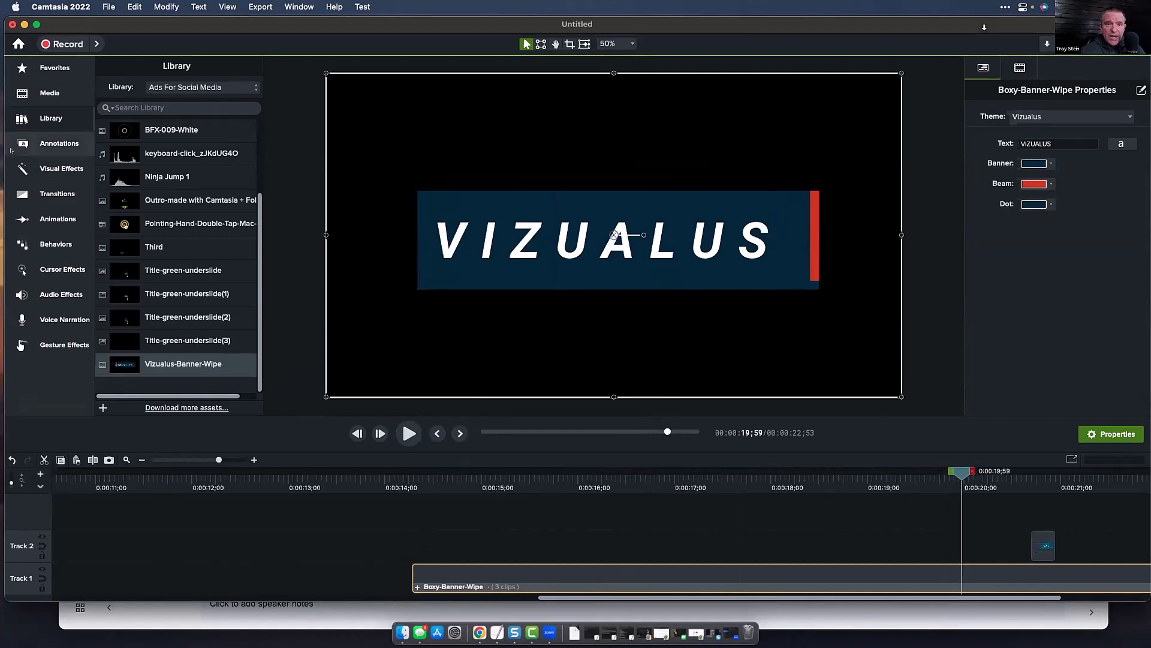
pyautogui.click(176, 84)
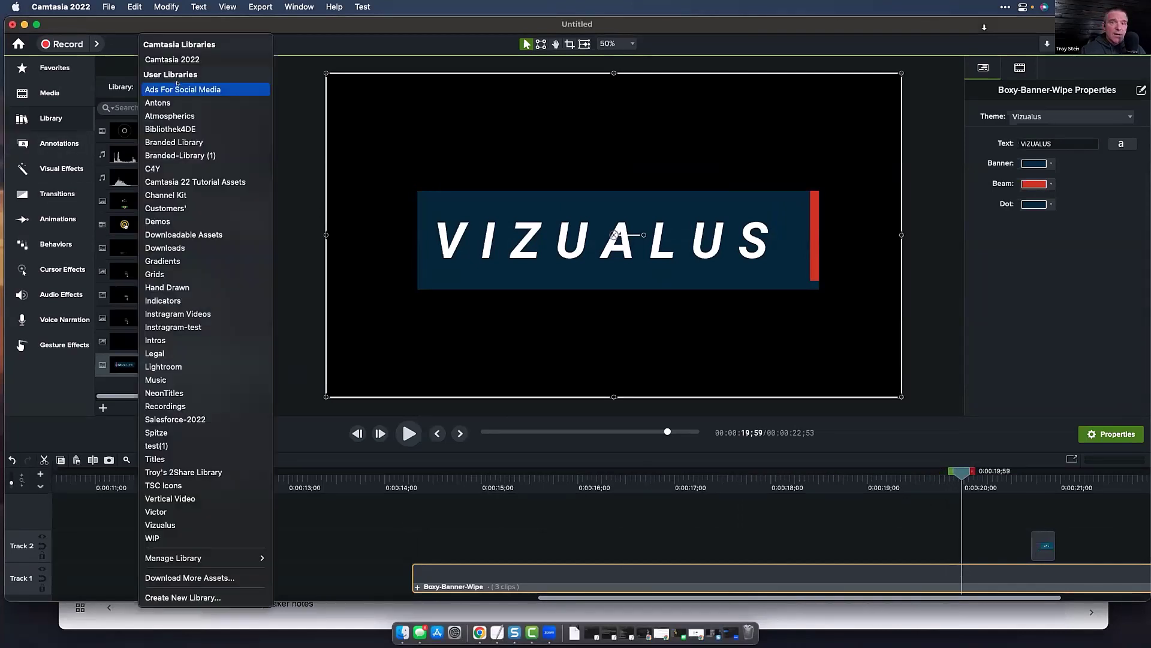
pyautogui.click(110, 387)
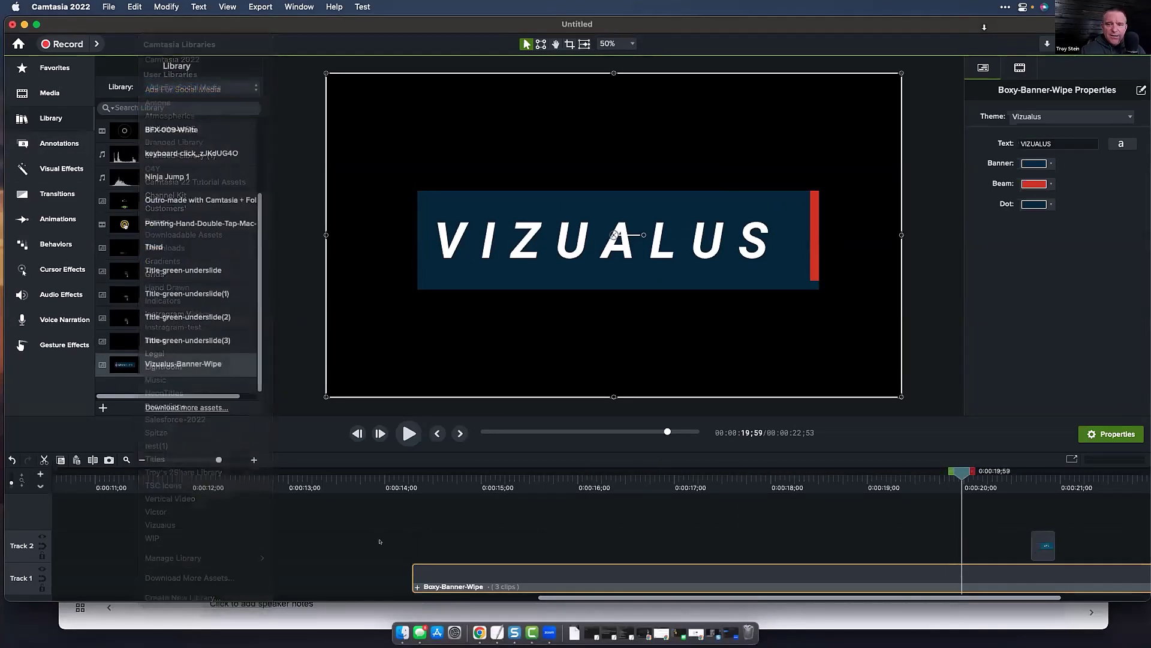
# Add the Boxy-Banner-Wipe title to the Vizualus library at canvas size, keeping its name
pyautogui.rightClick(445, 573)
pyautogui.click(485, 588)
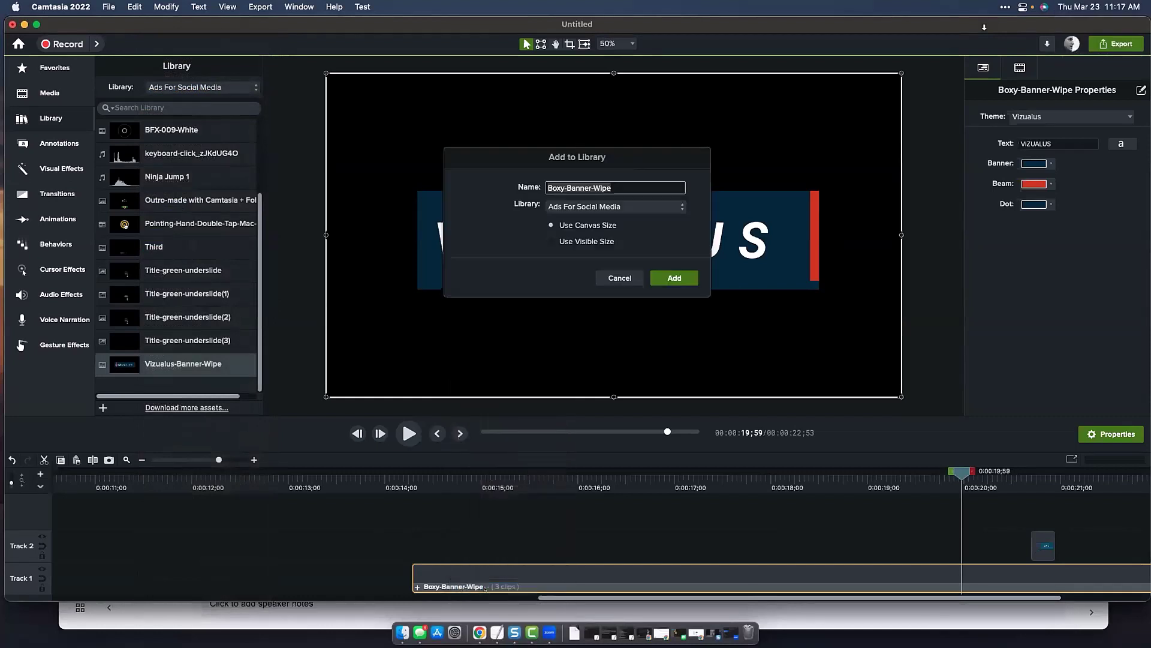
pyautogui.click(579, 205)
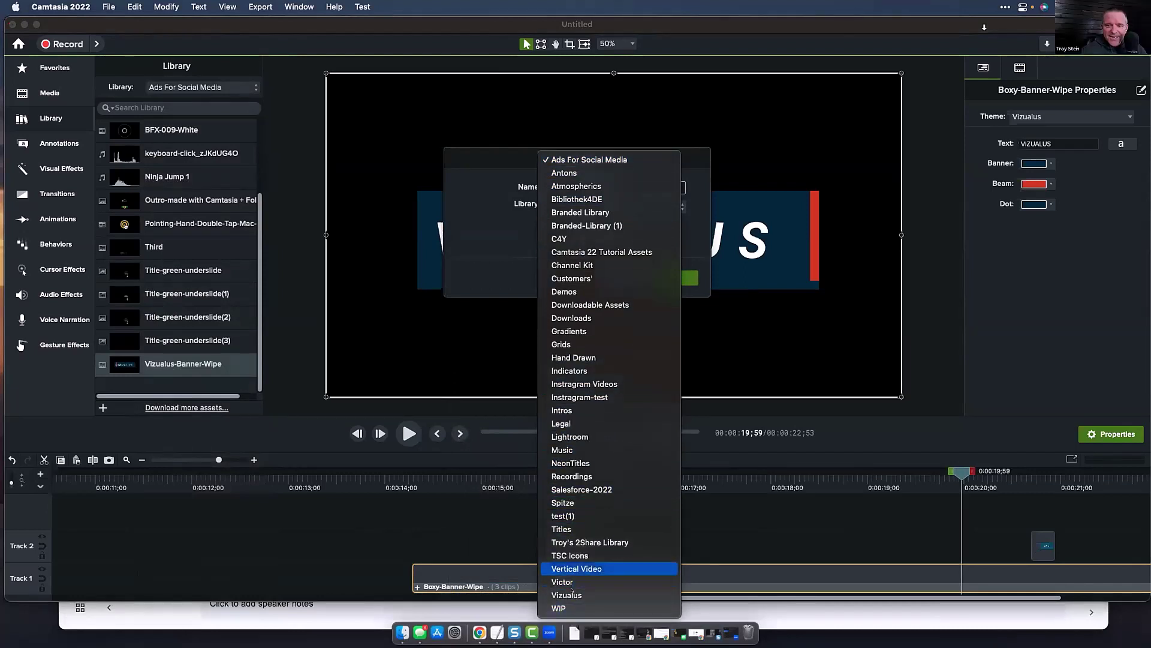
pyautogui.click(571, 594)
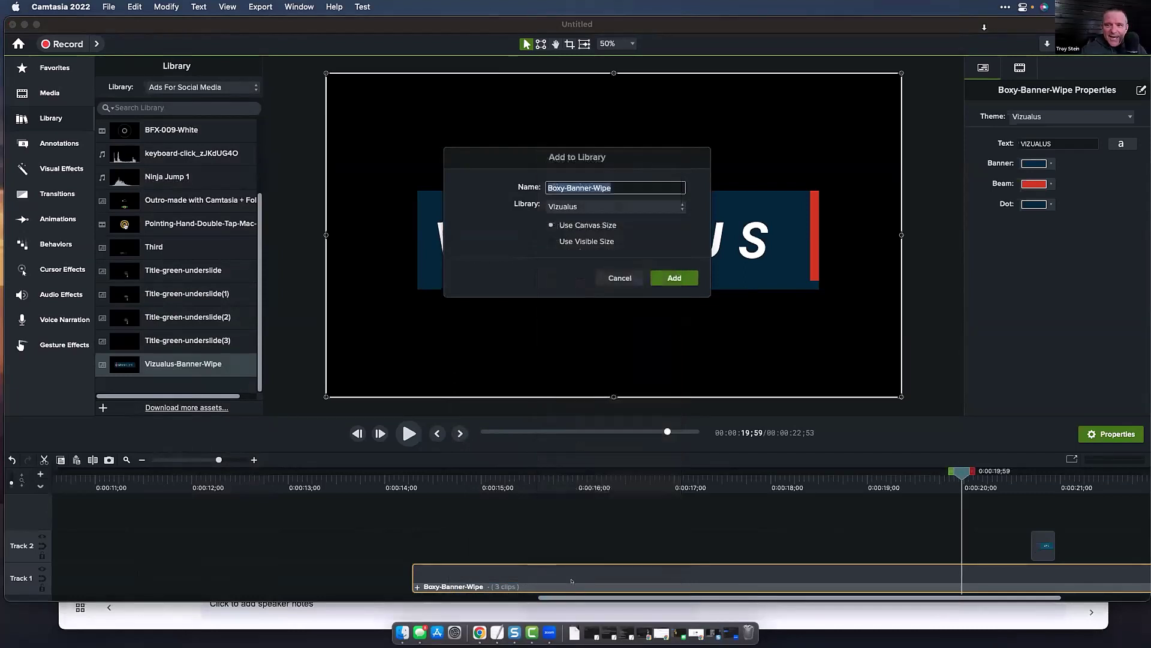
pyautogui.click(663, 276)
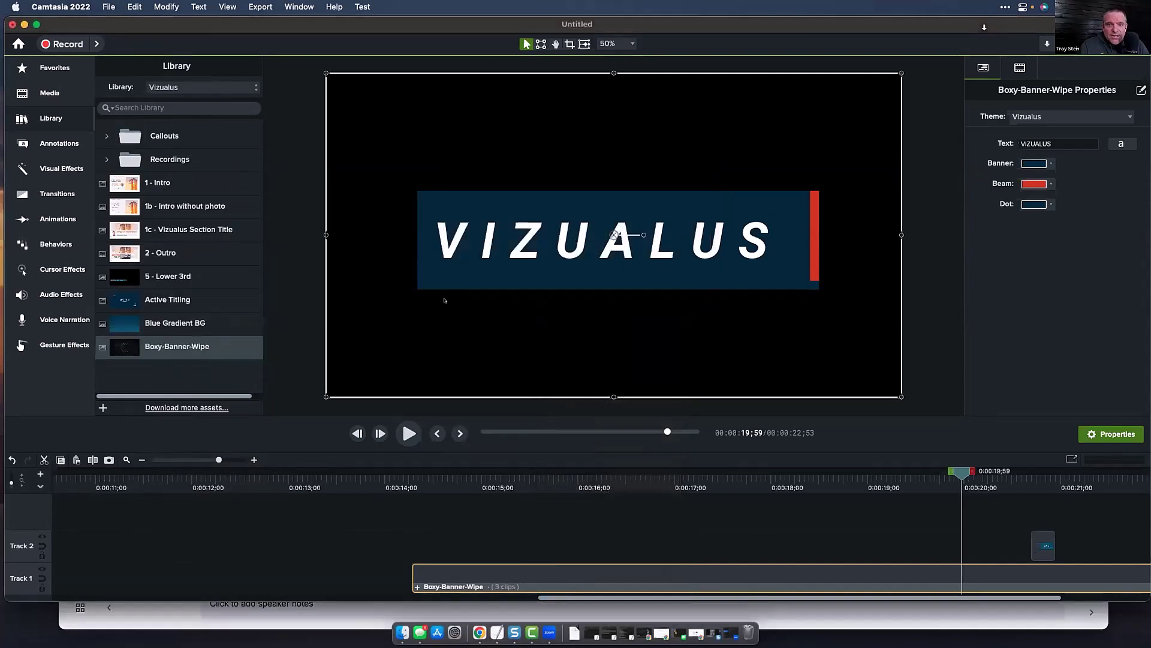
# Scrub through the banner title once more and reopen Camtasia 2022 from the crash dialog
pyautogui.moveTo(454, 475); pyautogui.dragTo(648, 486)
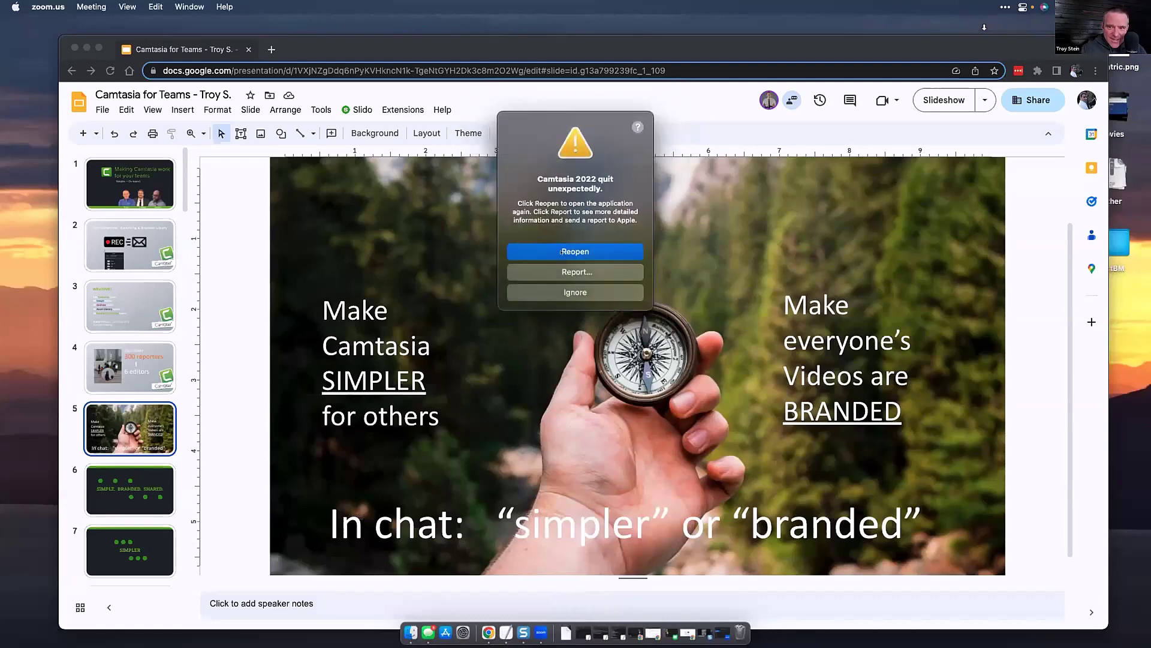
pyautogui.click(561, 251)
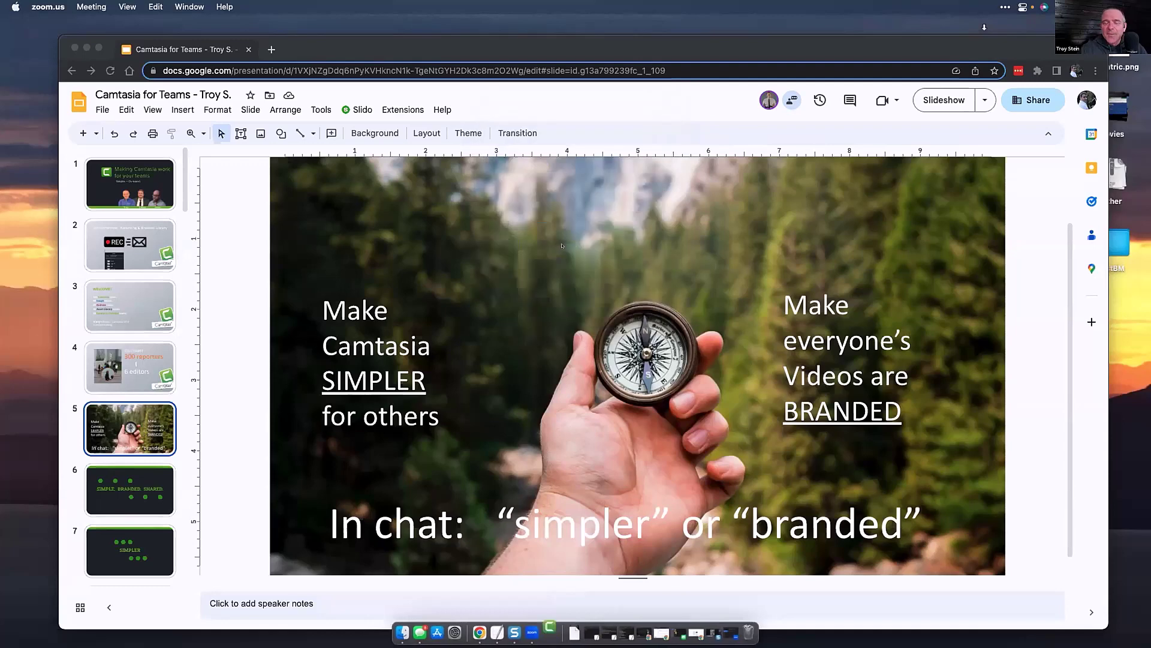
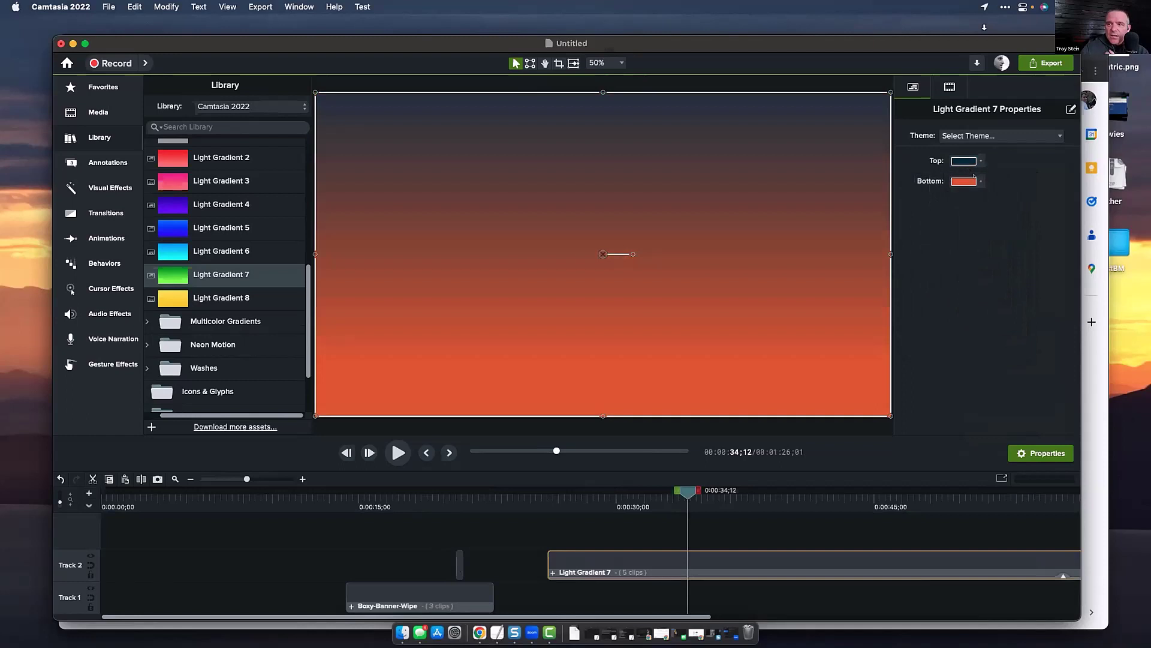
# Set the bottom colour of Light Gradient 7 to the medium blue of the Vizualus theme and scrub to about 37;35
pyautogui.click(973, 179)
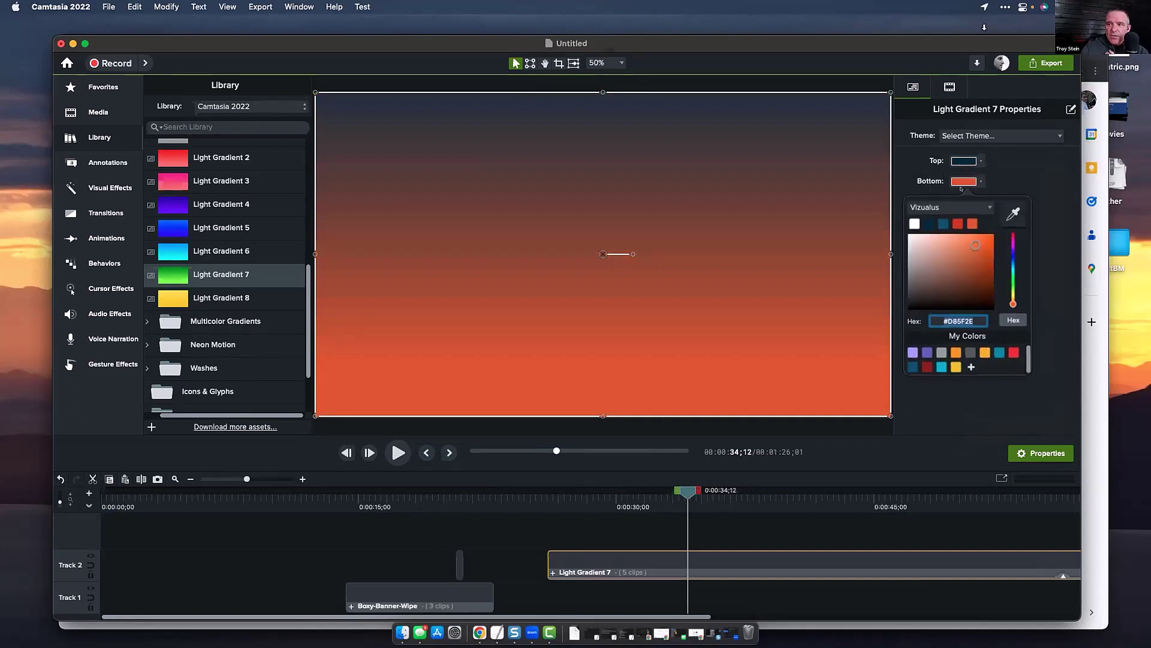
pyautogui.click(943, 223)
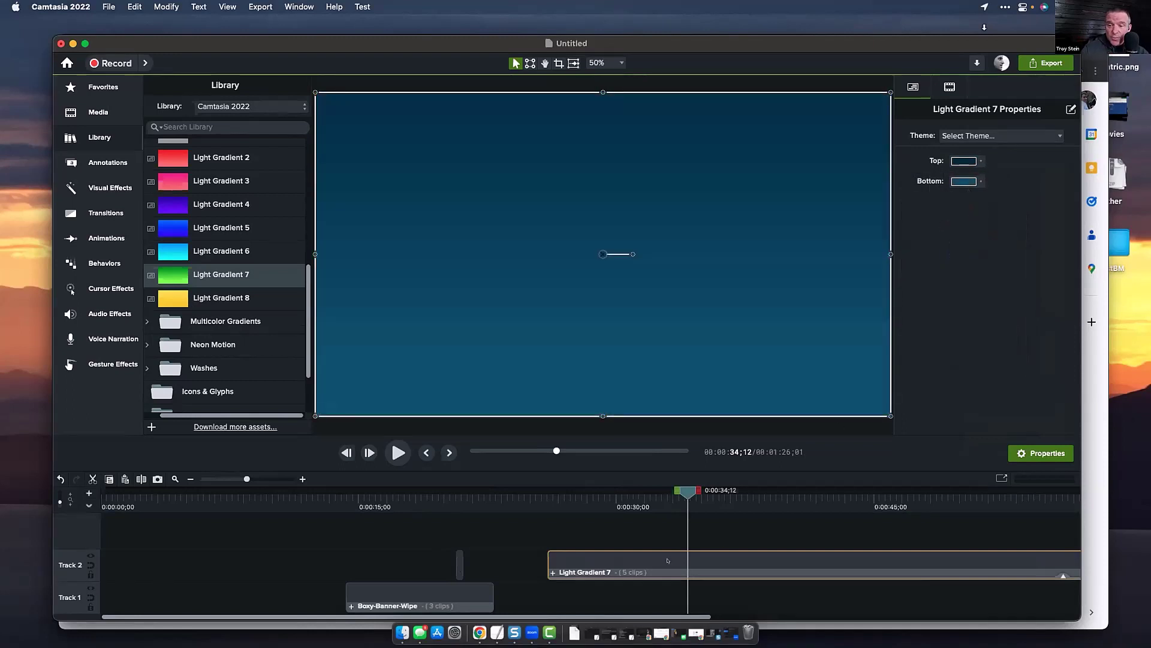
pyautogui.moveTo(569, 505); pyautogui.dragTo(743, 494)
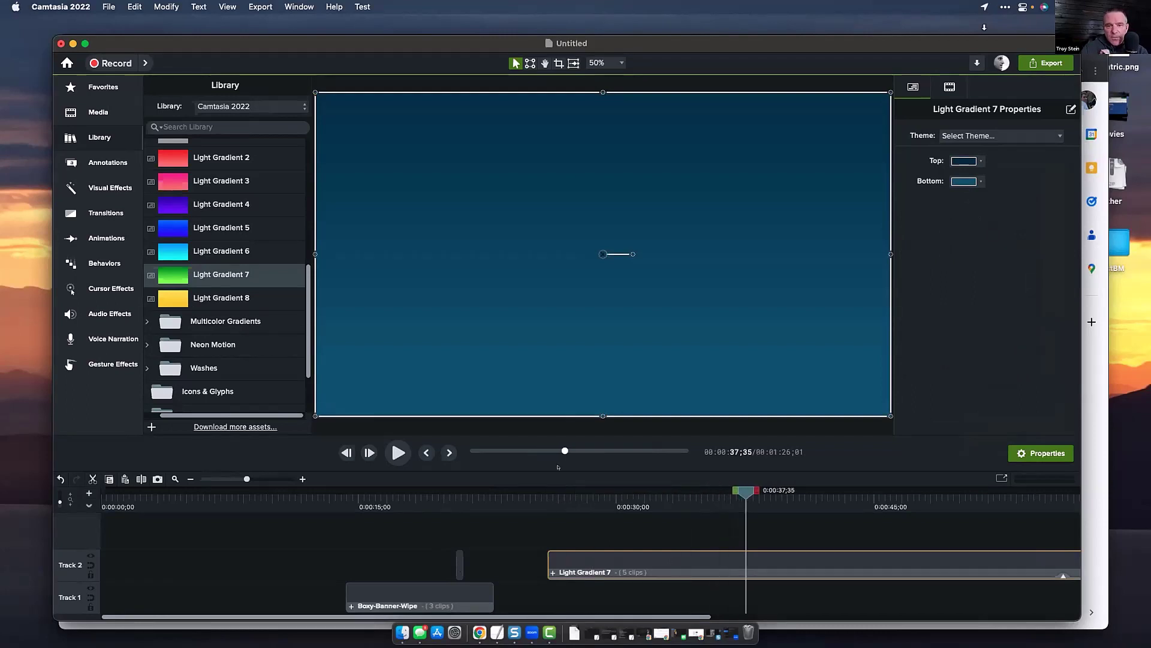
# Collapse the Light Gradients and Fills & Overlays folders and switch the displayed library from Camtasia 2022 to Vizualus
pyautogui.scroll(2, 255, 310)
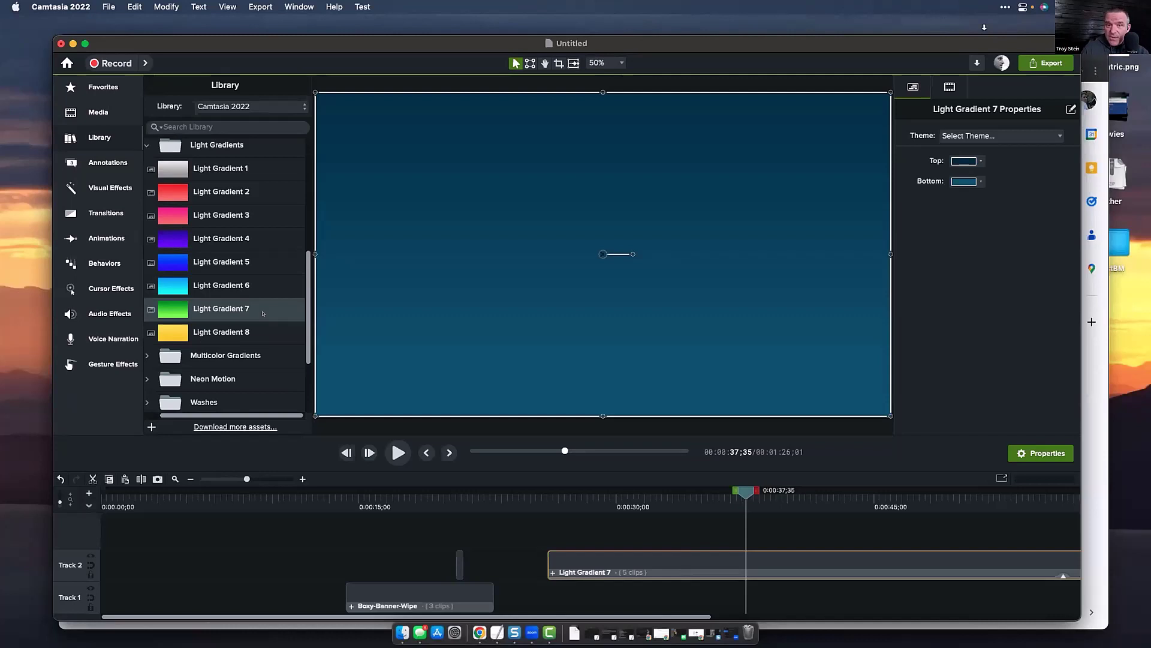
pyautogui.click(147, 144)
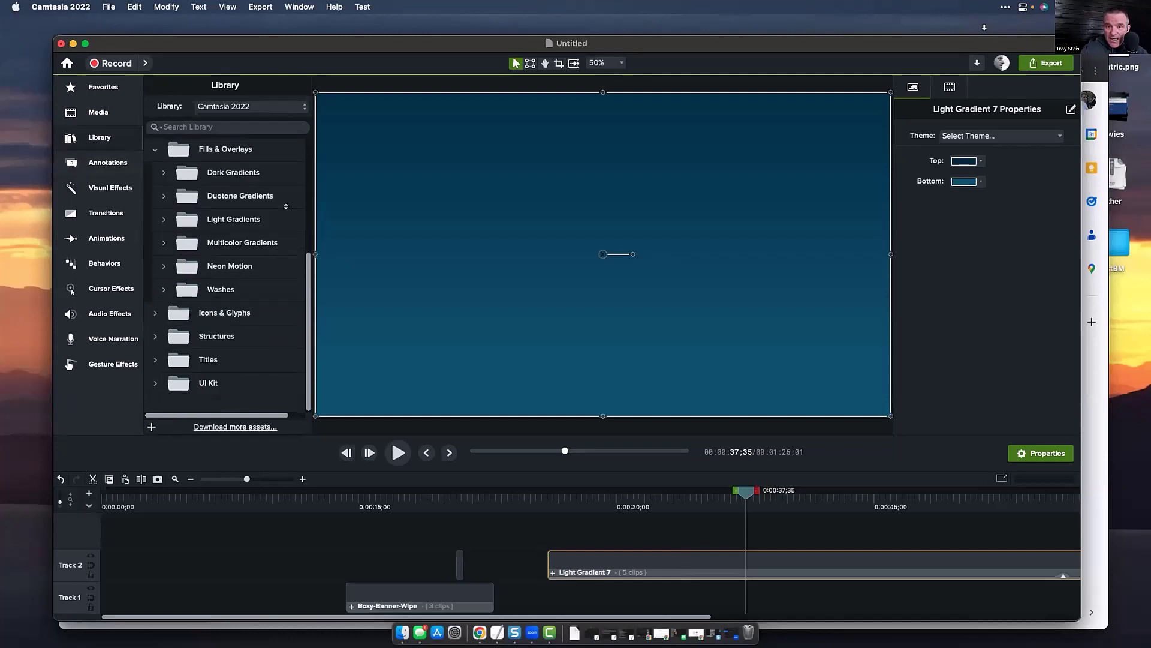
pyautogui.click(154, 149)
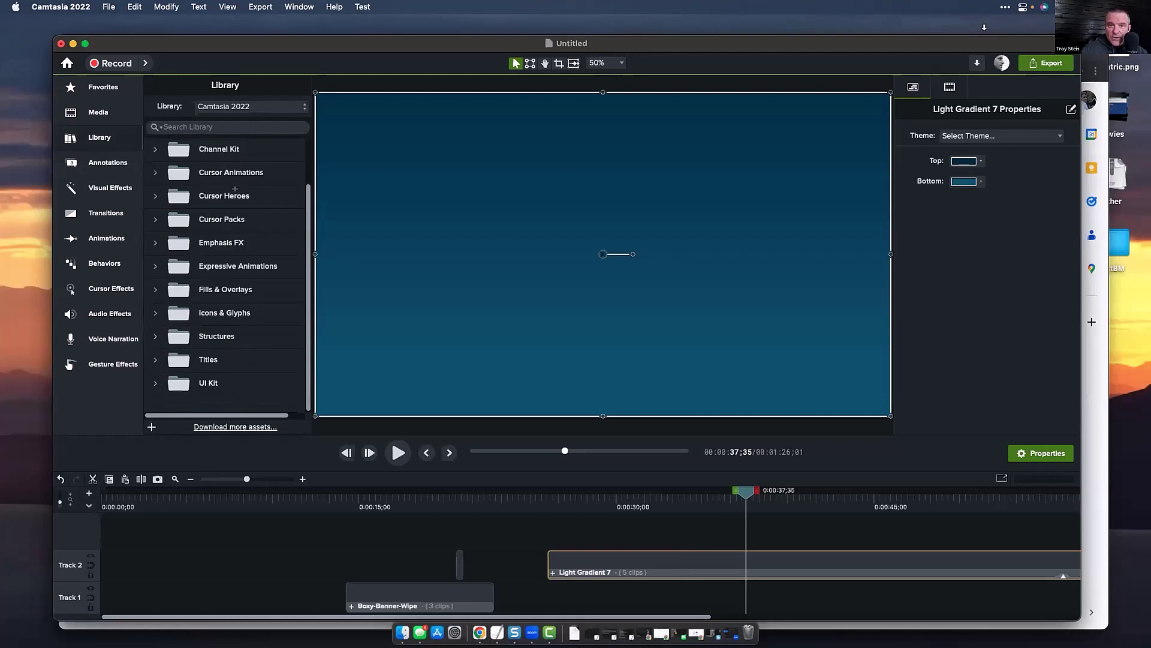
pyautogui.scroll(2, 229, 190)
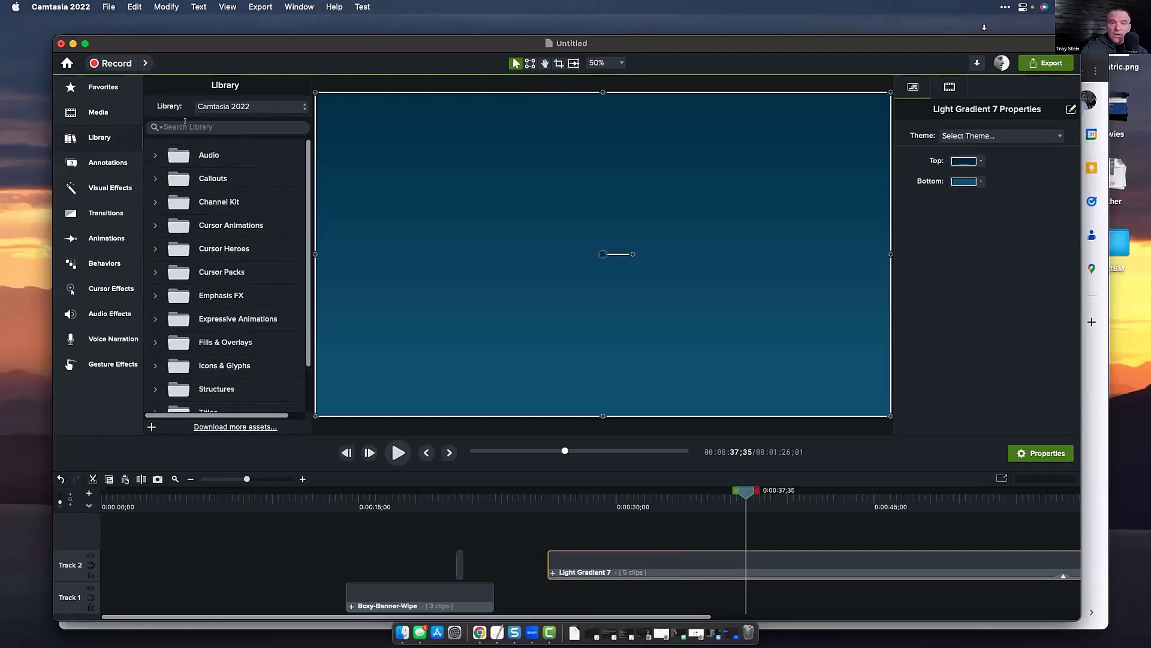
pyautogui.click(224, 107)
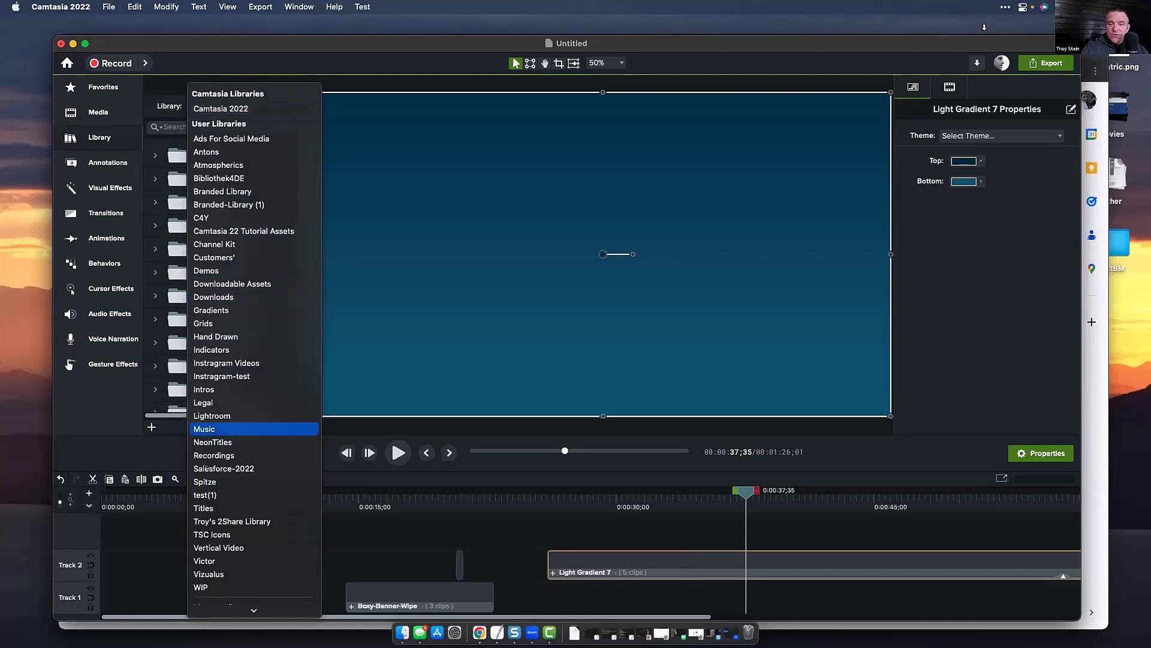
pyautogui.click(209, 573)
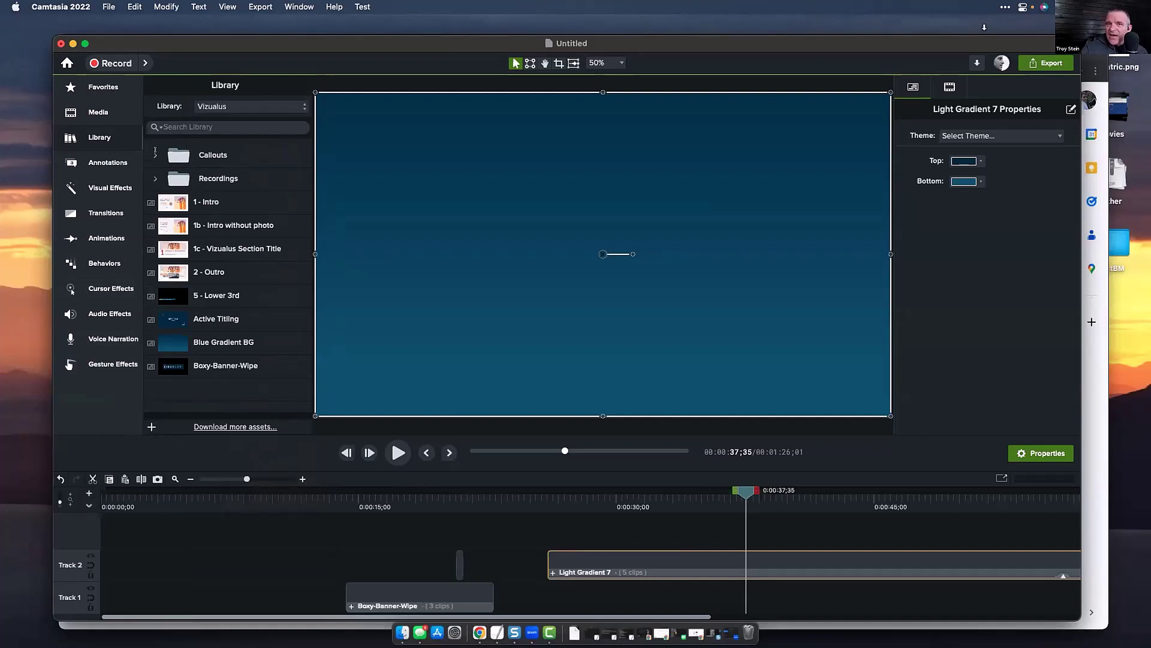
pyautogui.click(177, 148)
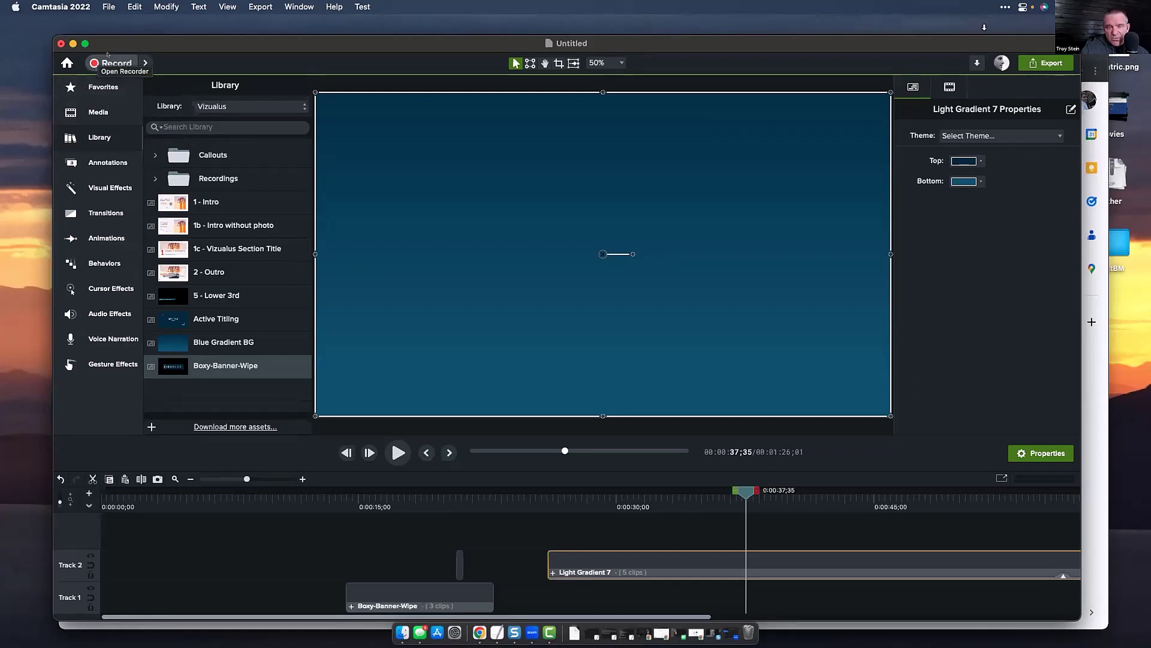
pyautogui.click(100, 137)
pyautogui.click(100, 137)
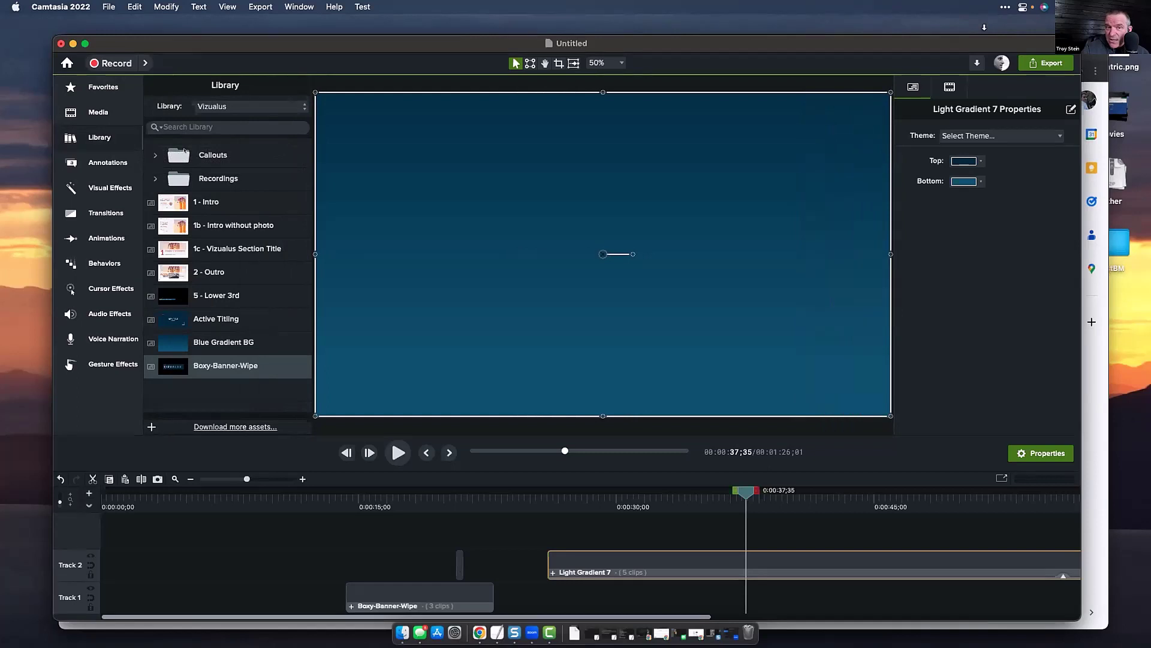
# Look through the favorited annotations, transitions, behaviors and effects
pyautogui.click(83, 85)
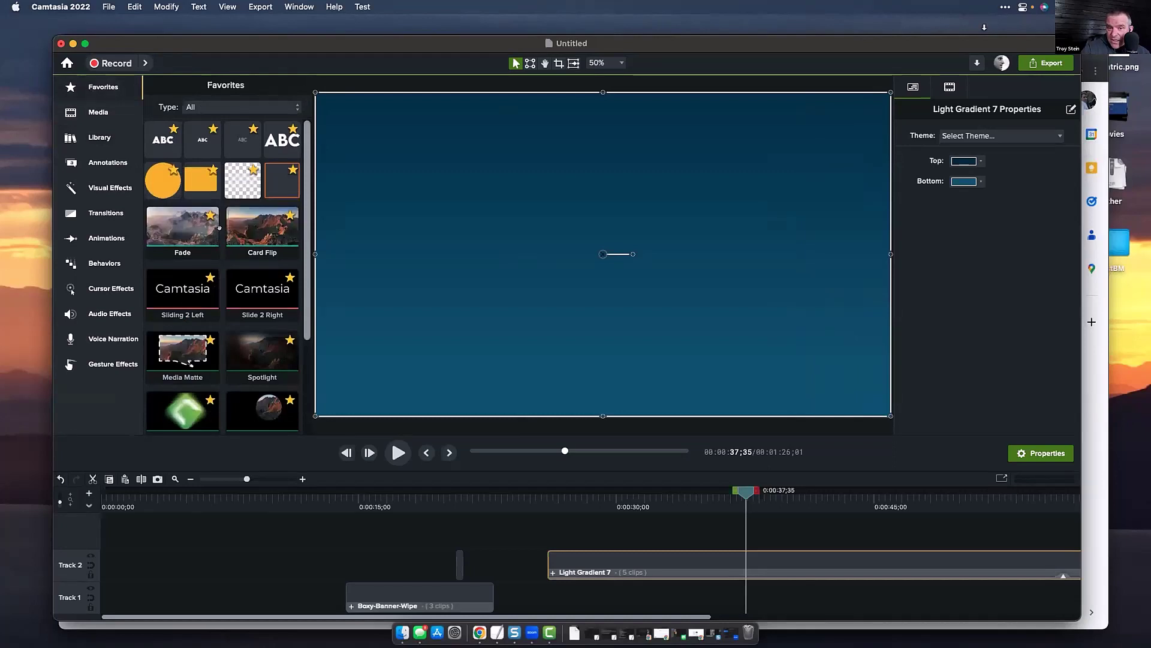
pyautogui.scroll(-1, 219, 228)
pyautogui.scroll(1, 220, 228)
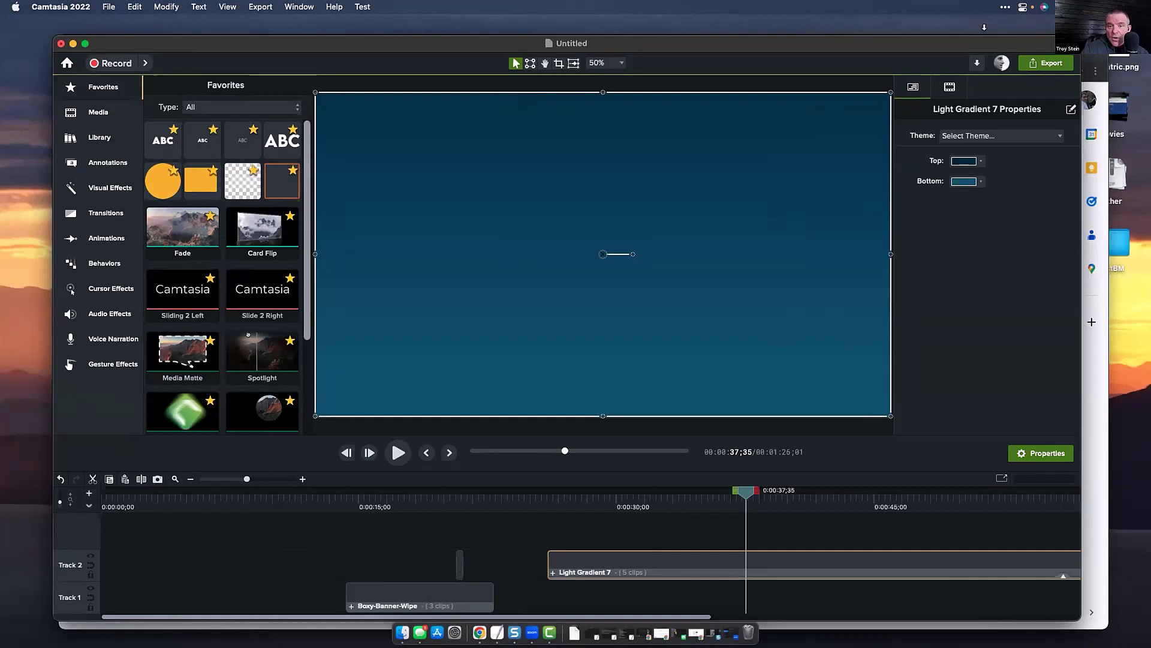
pyautogui.scroll(-2, 197, 373)
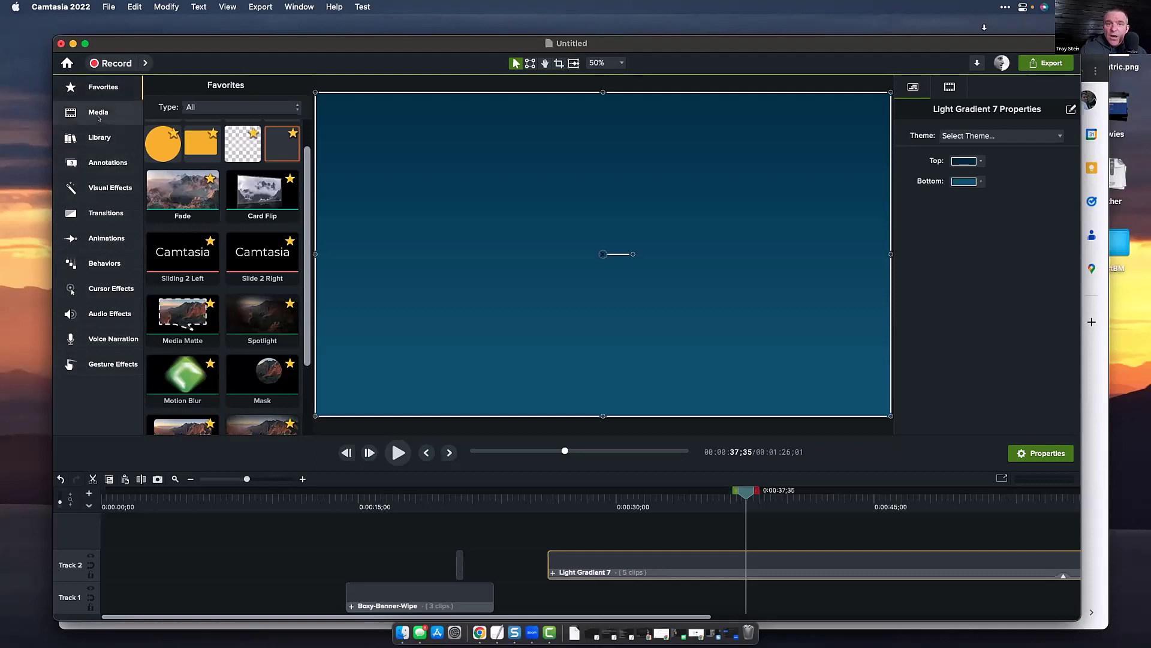
pyautogui.click(91, 88)
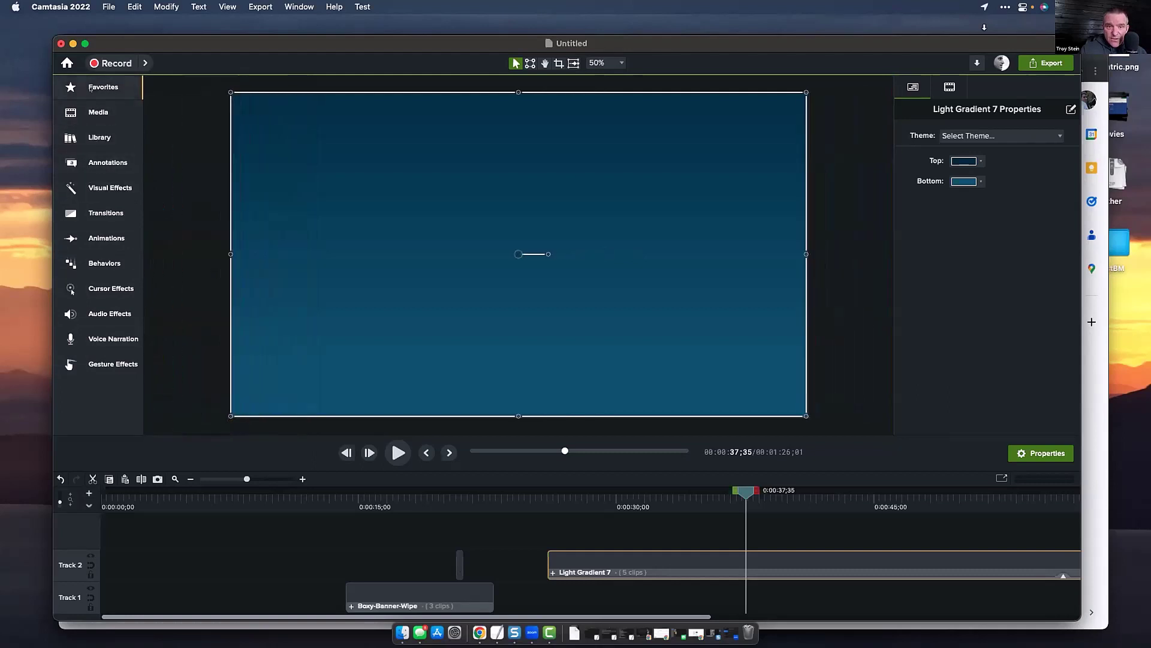
pyautogui.click(90, 112)
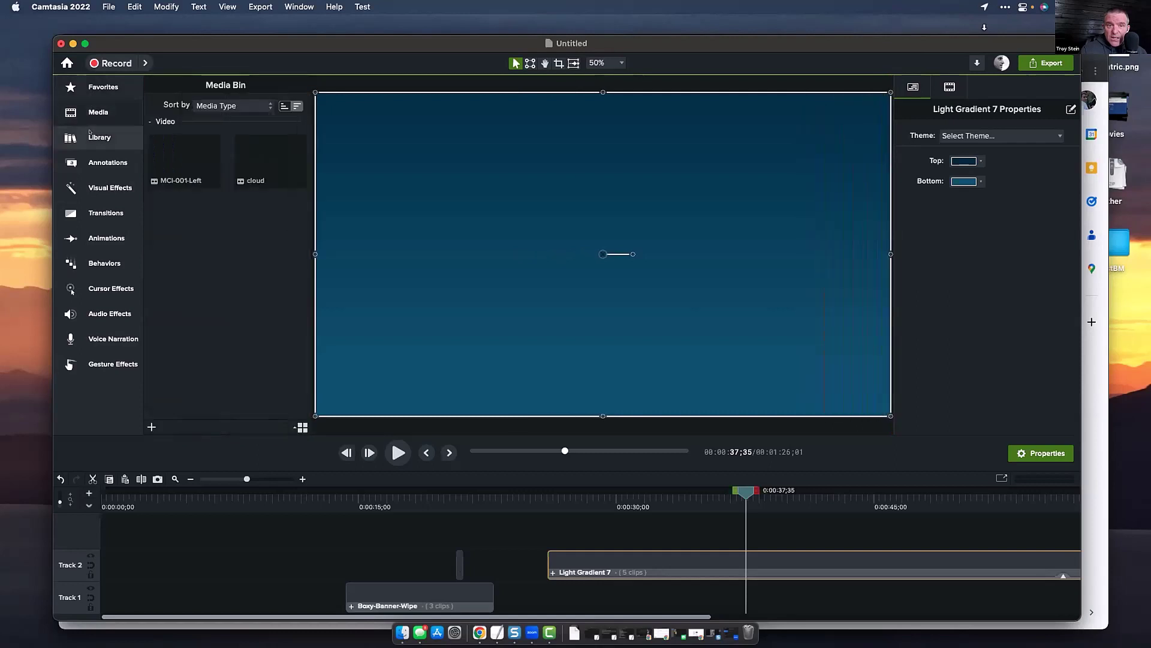
pyautogui.click(90, 133)
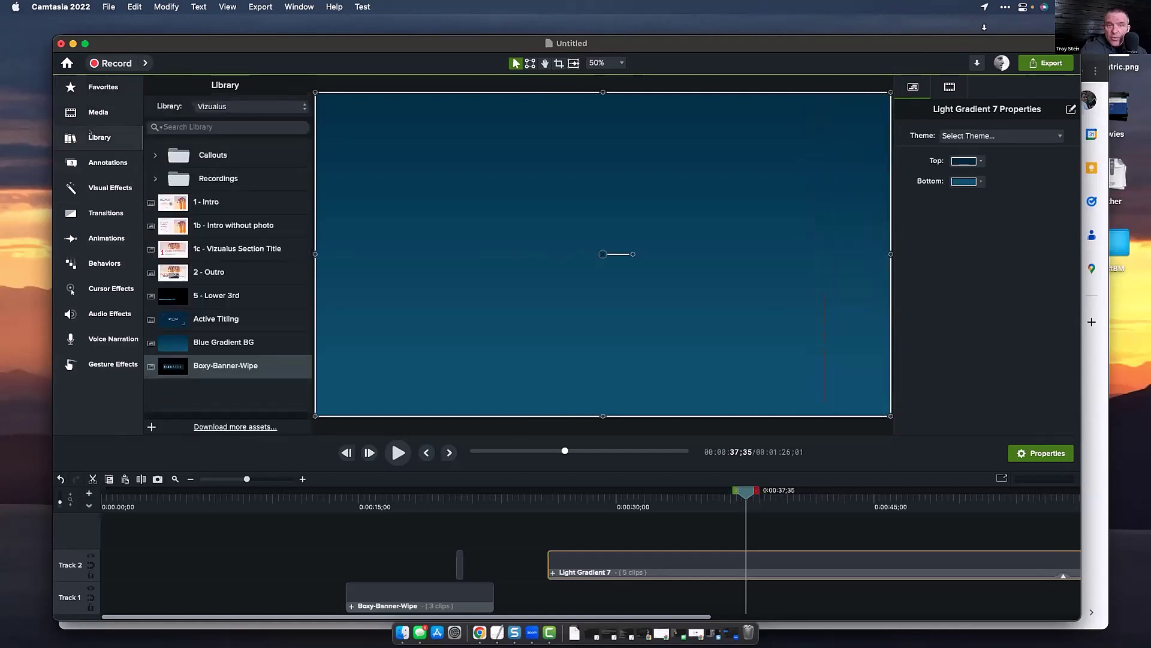
pyautogui.click(90, 133)
pyautogui.click(93, 112)
pyautogui.click(97, 94)
pyautogui.click(98, 105)
pyautogui.click(91, 137)
# Save the Action Wipe transition to the favorites and show the favorites collection
pyautogui.click(130, 220)
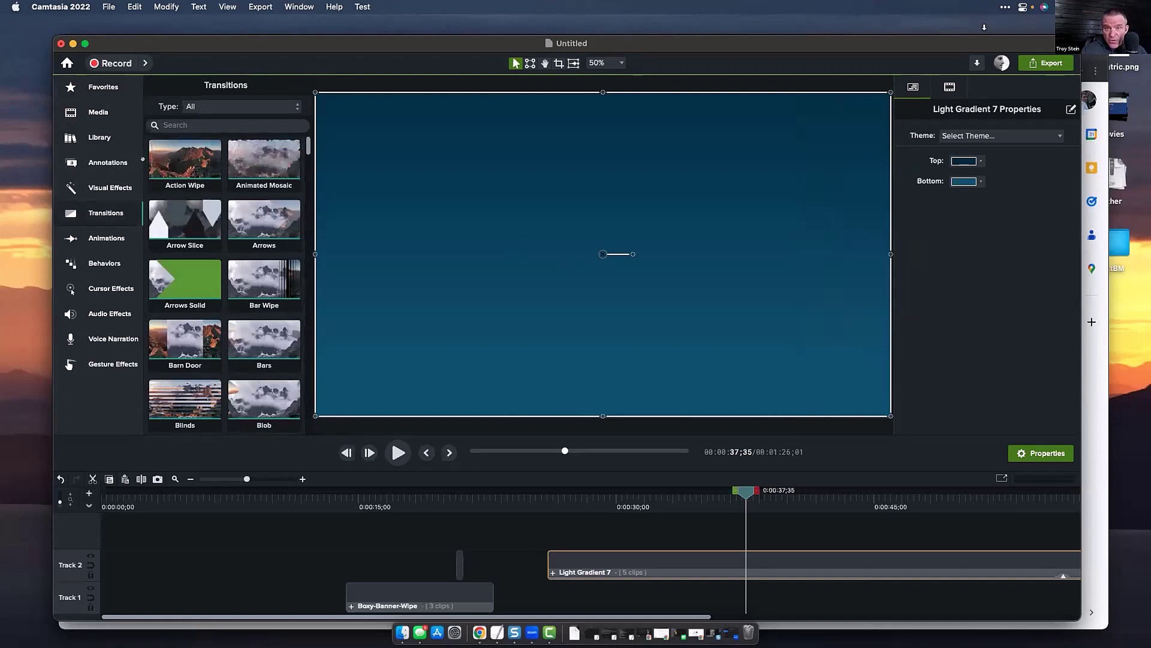
pyautogui.click(200, 150)
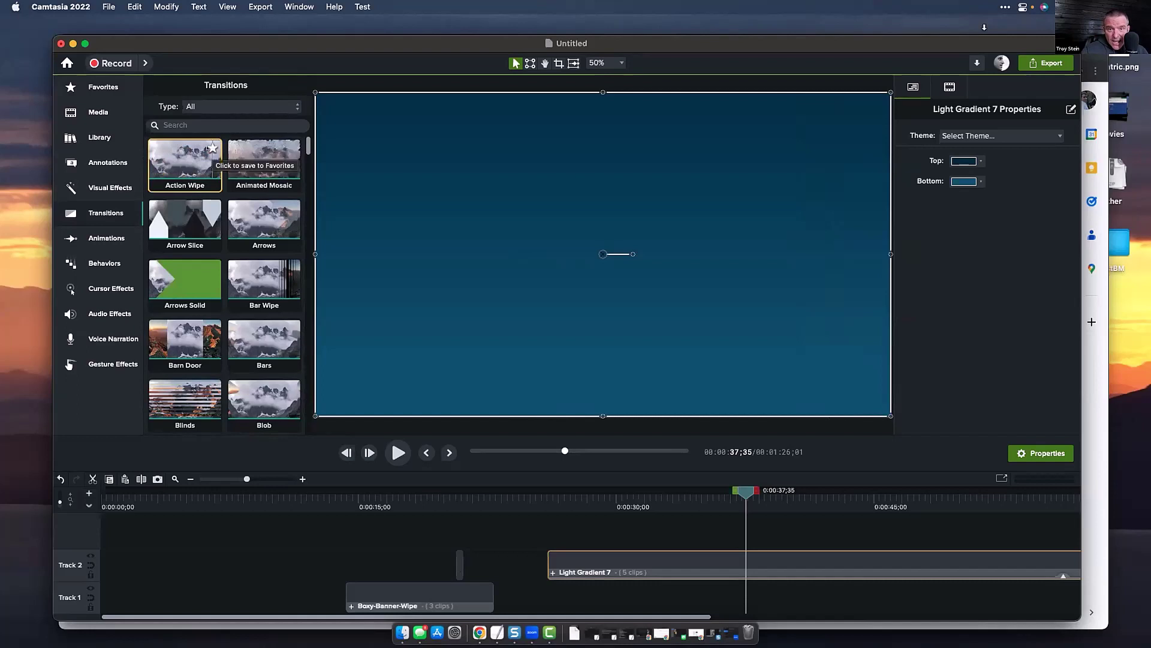
pyautogui.click(209, 148)
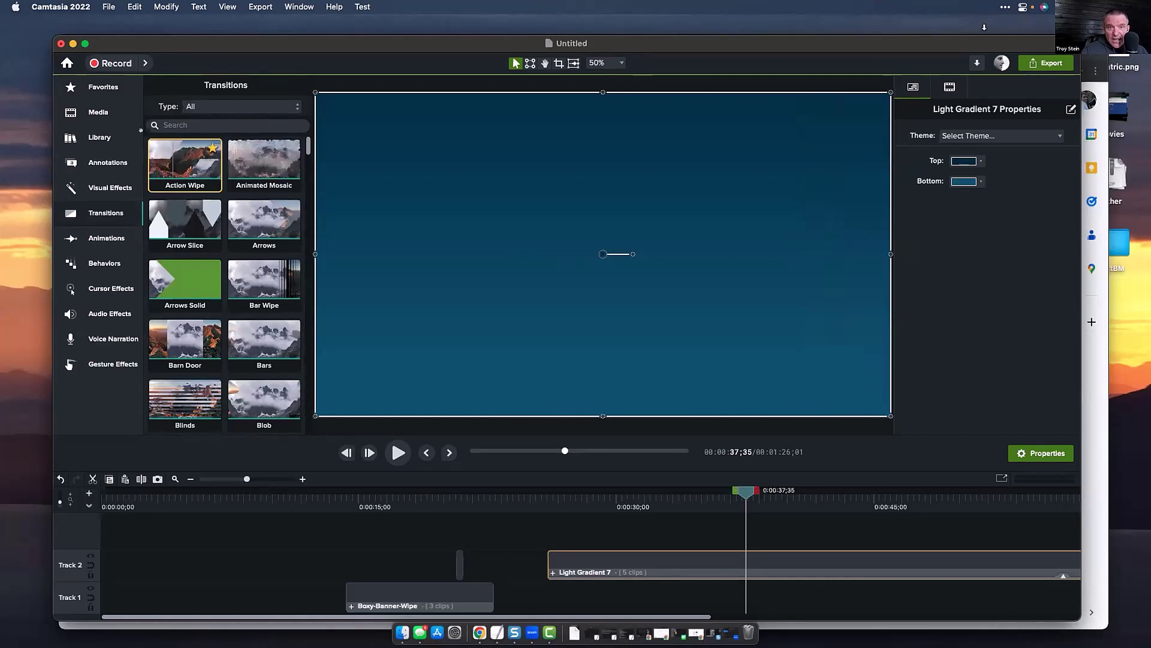
pyautogui.click(109, 89)
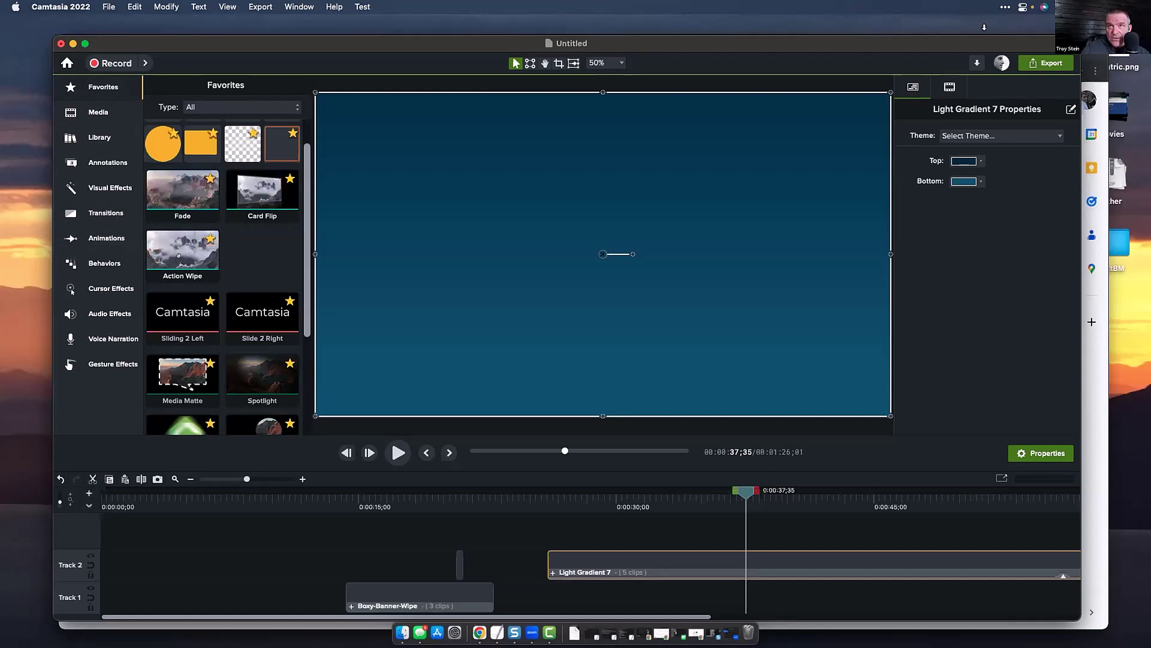
pyautogui.click(199, 523)
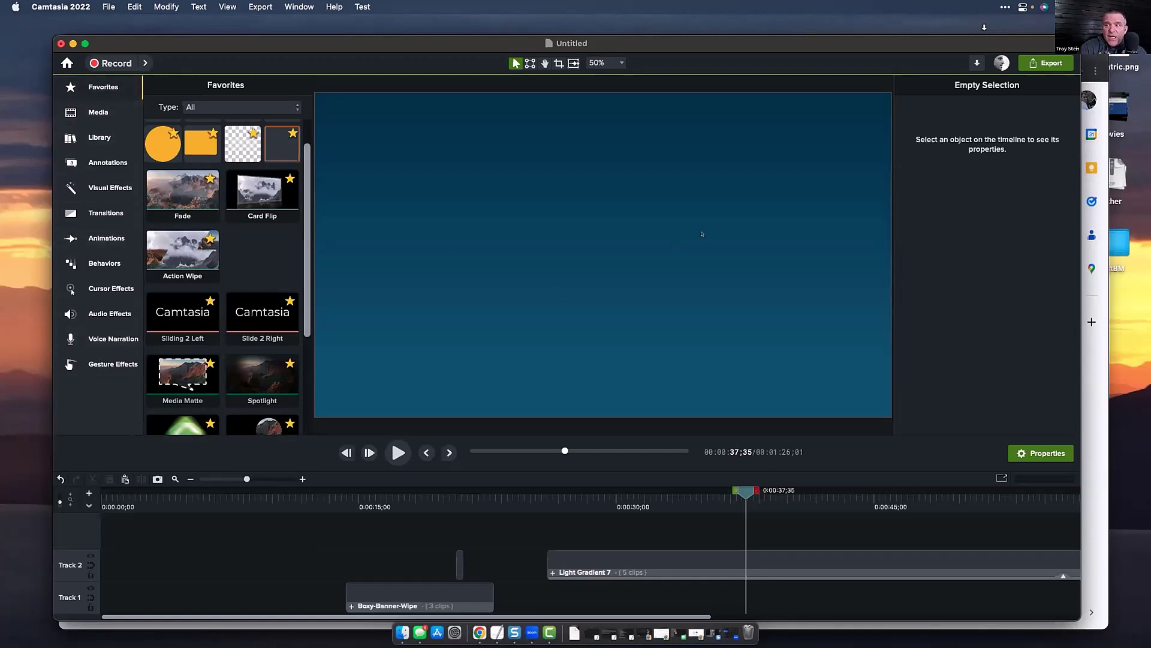
pyautogui.click(791, 563)
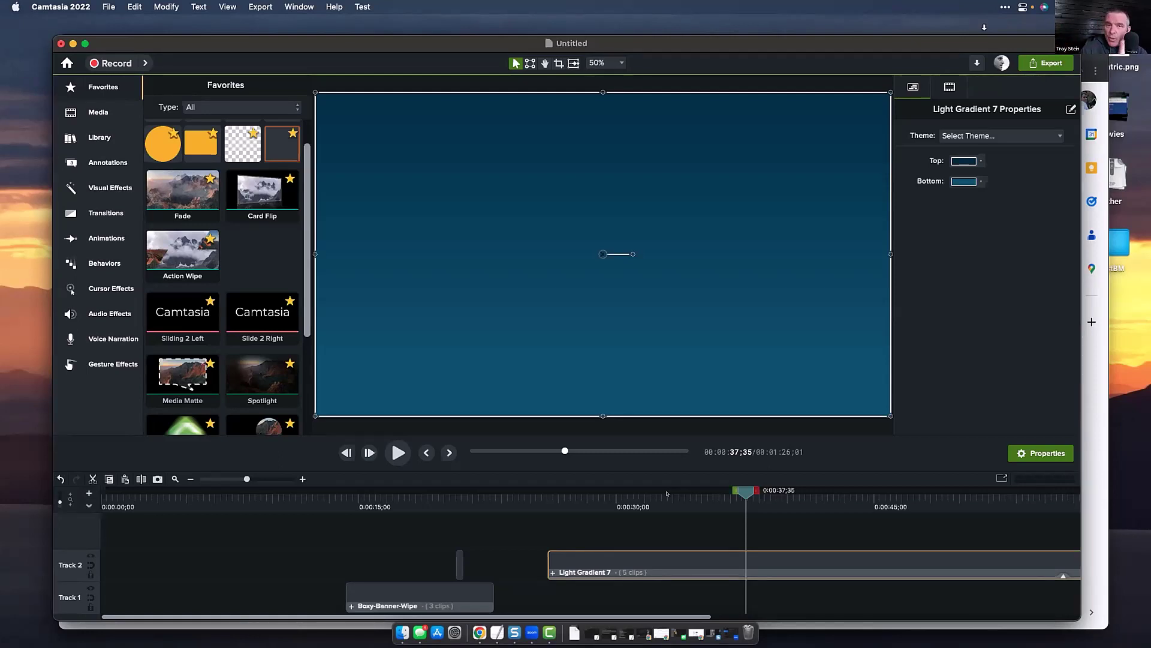
# Create a new project from the 3 Step Training - Vizualus template
pyautogui.click(106, 6)
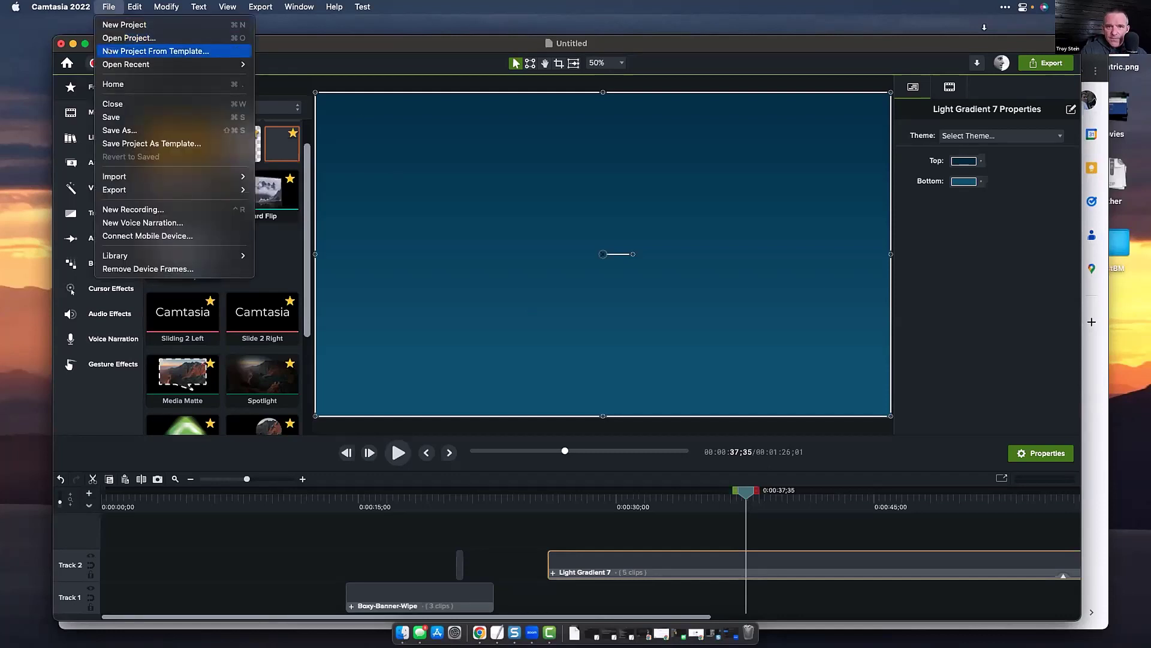
pyautogui.click(156, 51)
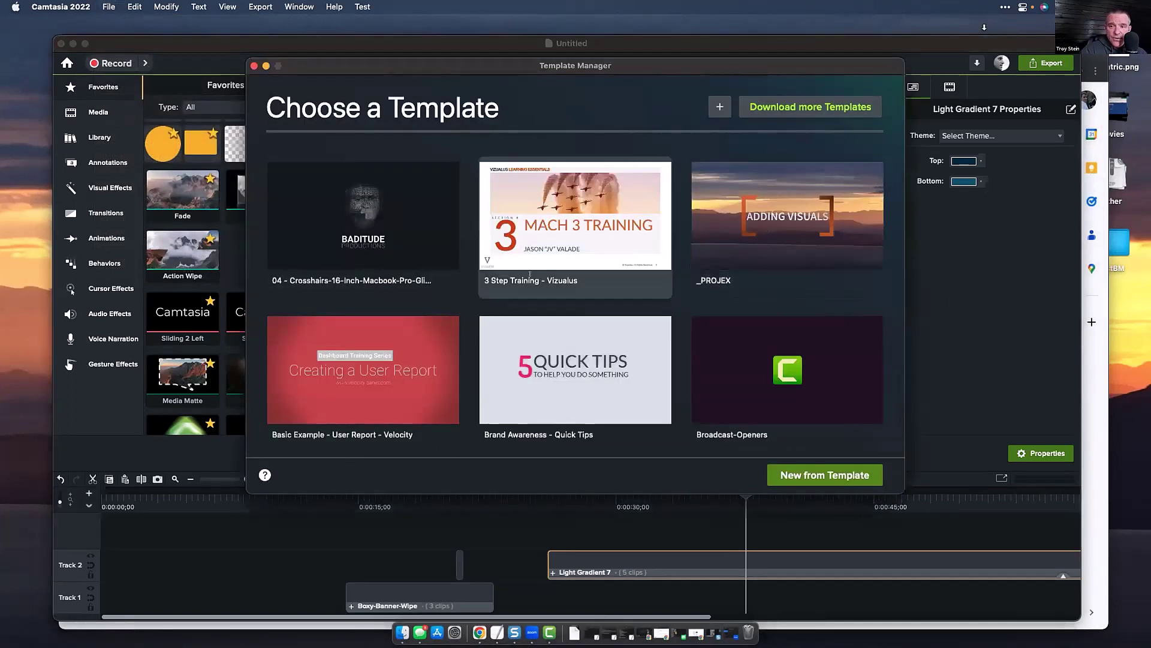
pyautogui.click(531, 219)
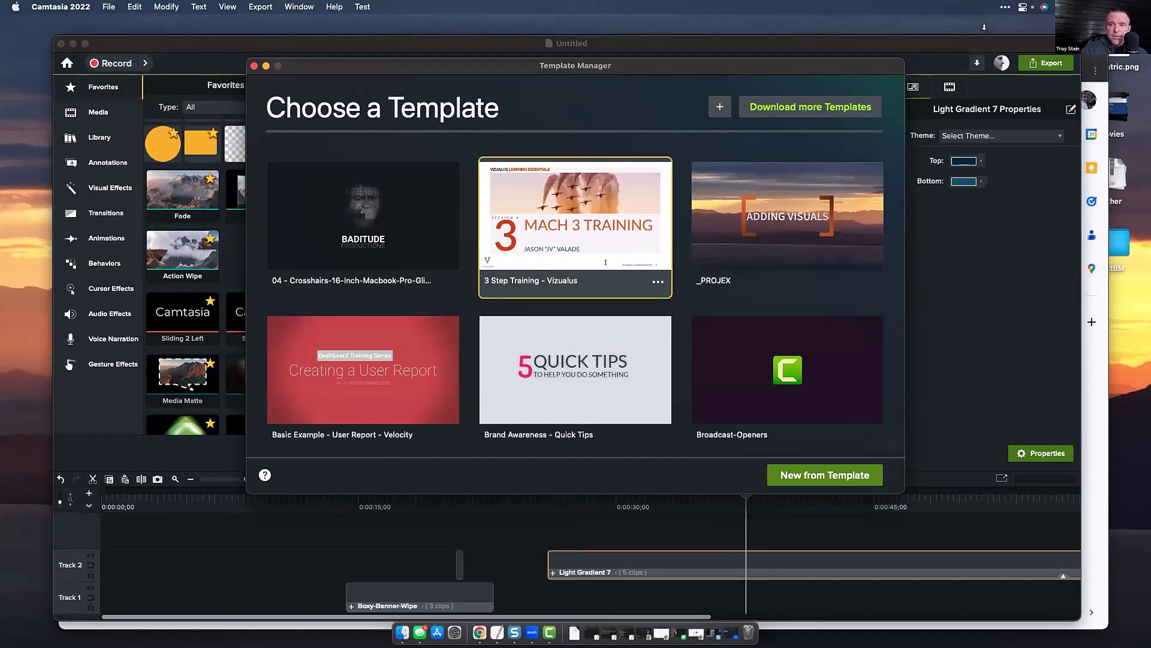
pyautogui.click(818, 475)
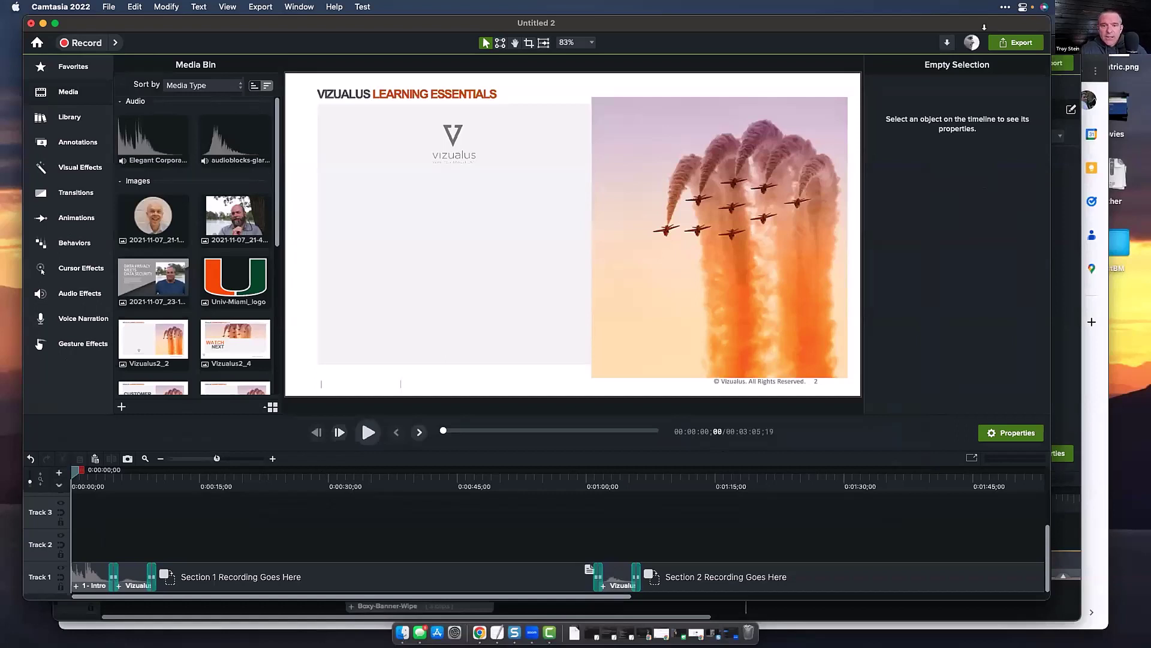
# Play the template's opening up to the Section 1 placeholder and return the playhead to about 1;08 in the intro
pyautogui.moveTo(216, 458); pyautogui.dragTo(210, 458)
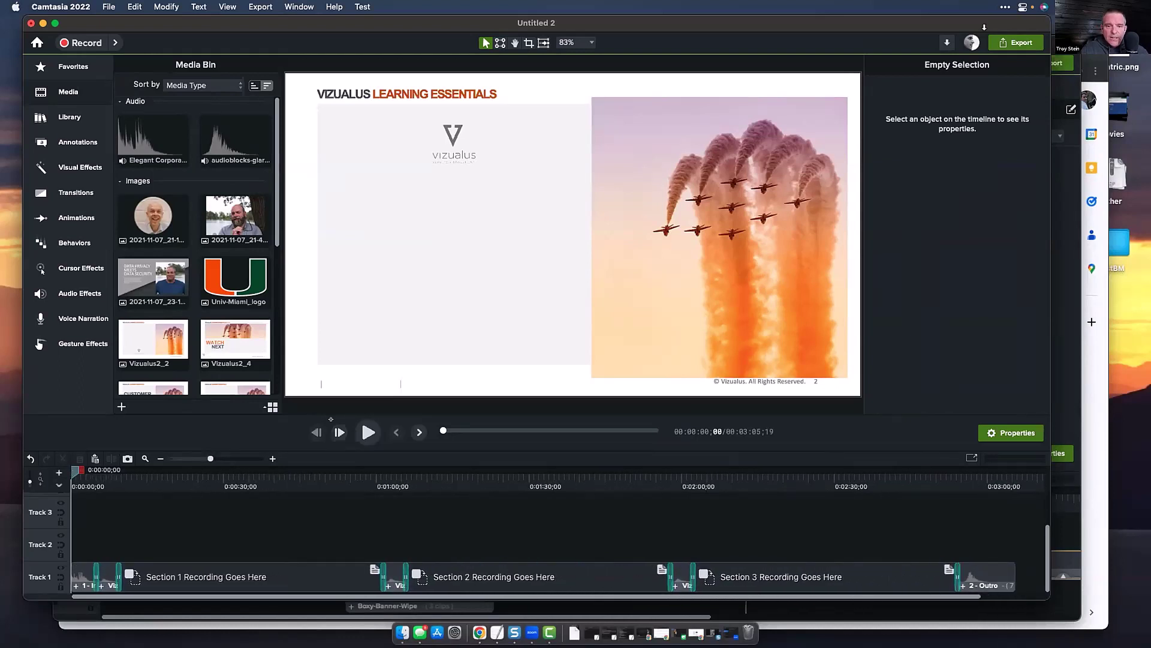
pyautogui.click(362, 427)
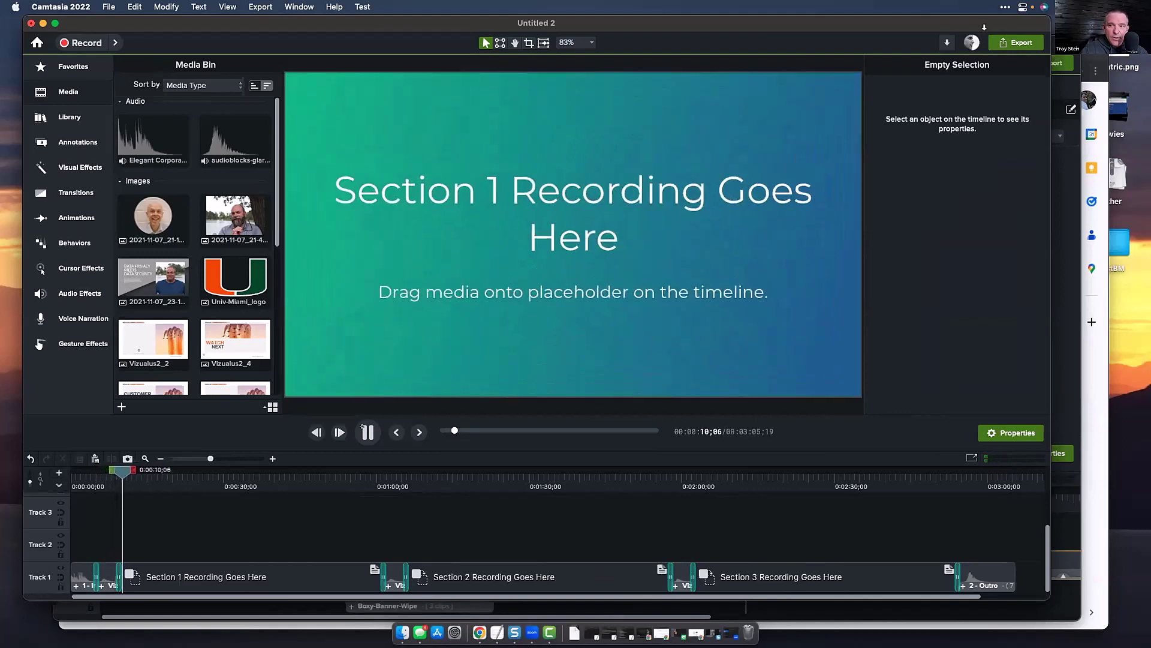
pyautogui.click(362, 427)
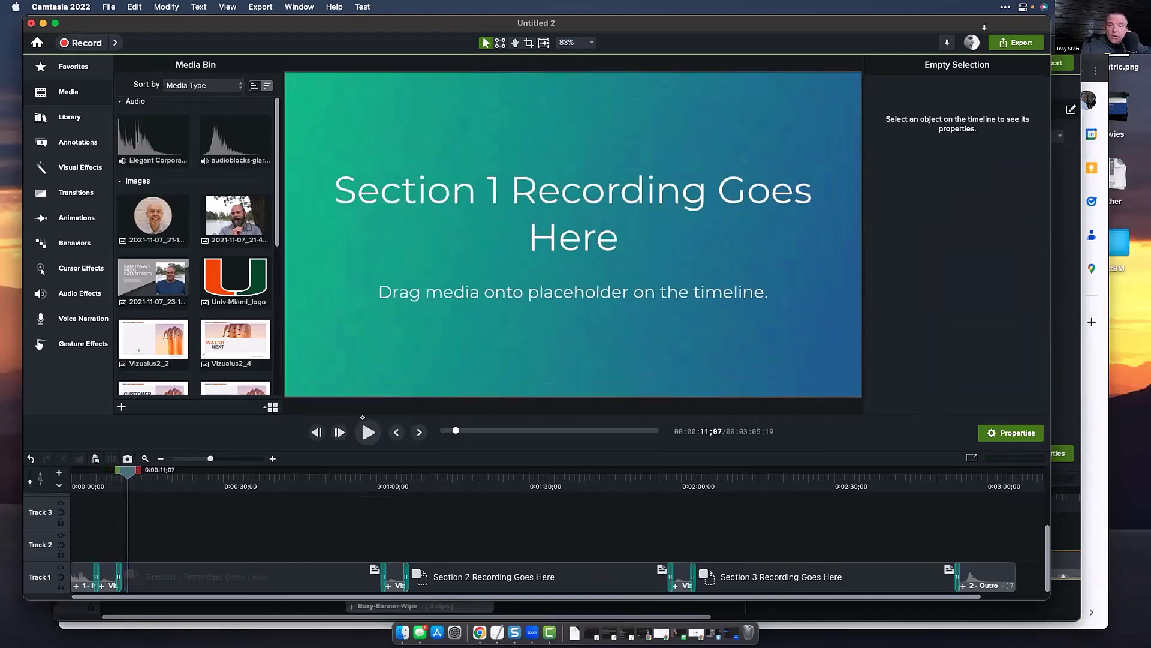
pyautogui.click(78, 477)
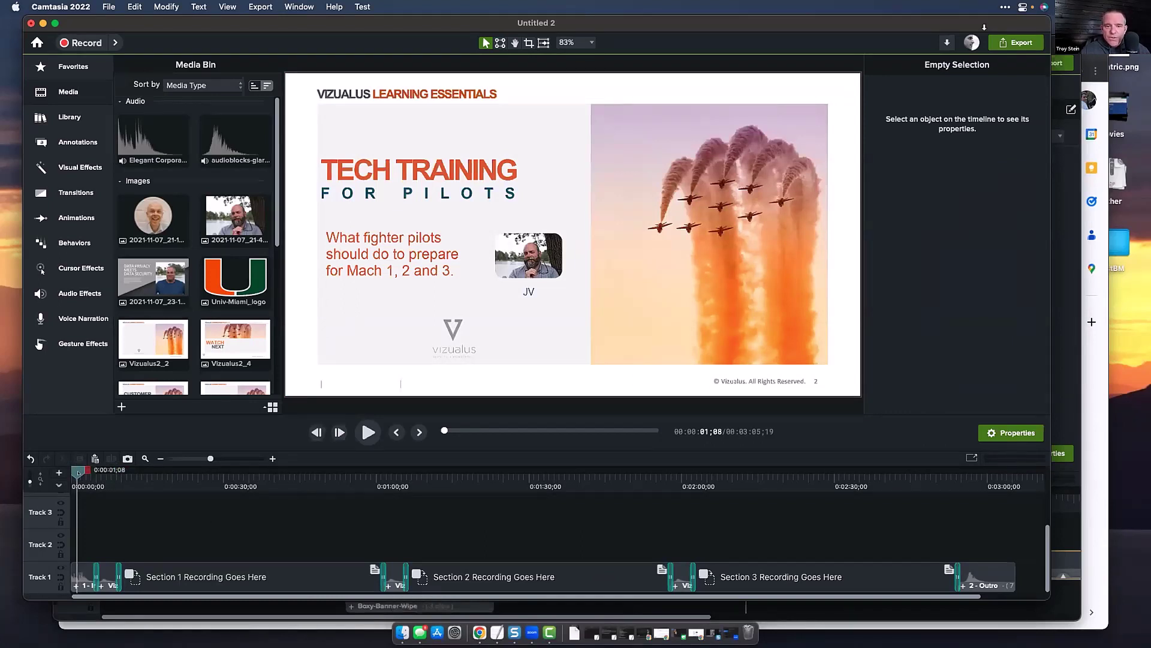
# Set the intro clip's titles to PILOT TRAINING and FOR MACH 3 and replace its photo with the round portrait from the media bin
pyautogui.click(82, 571)
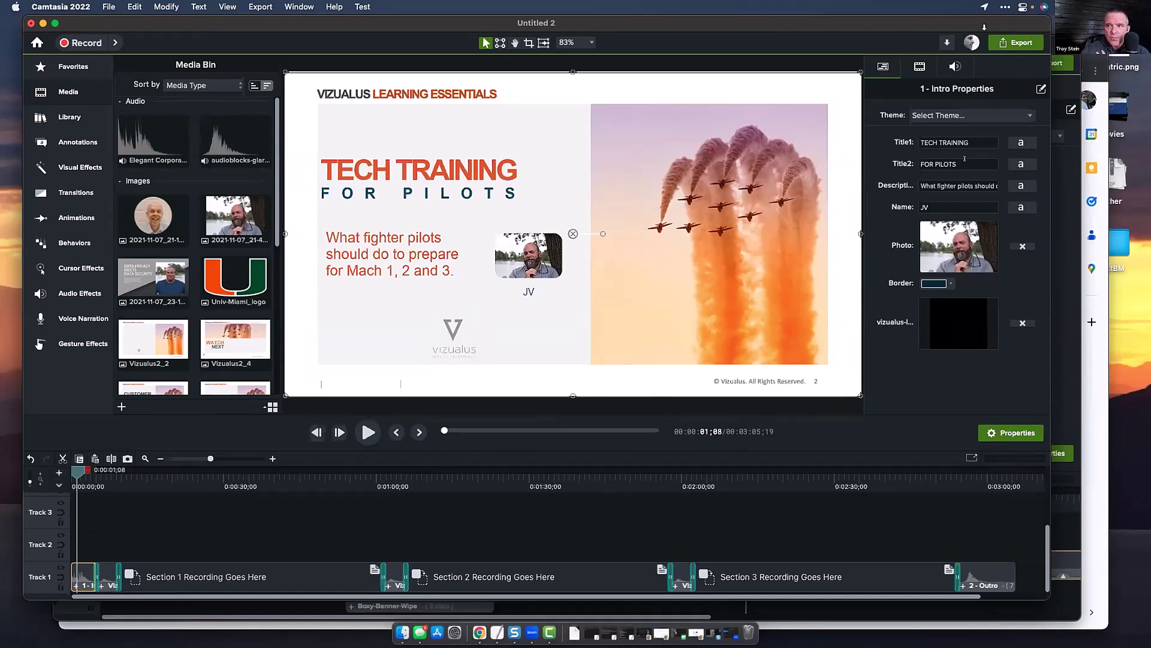
pyautogui.moveTo(970, 142); pyautogui.dragTo(893, 131)
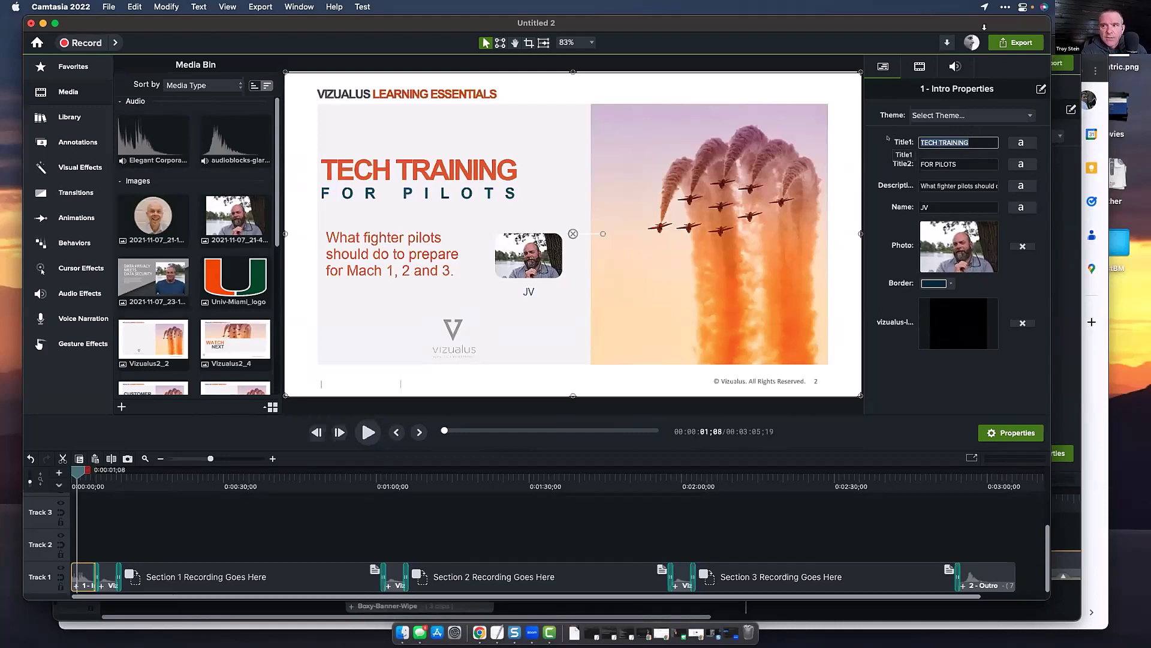
pyautogui.write('PILO')
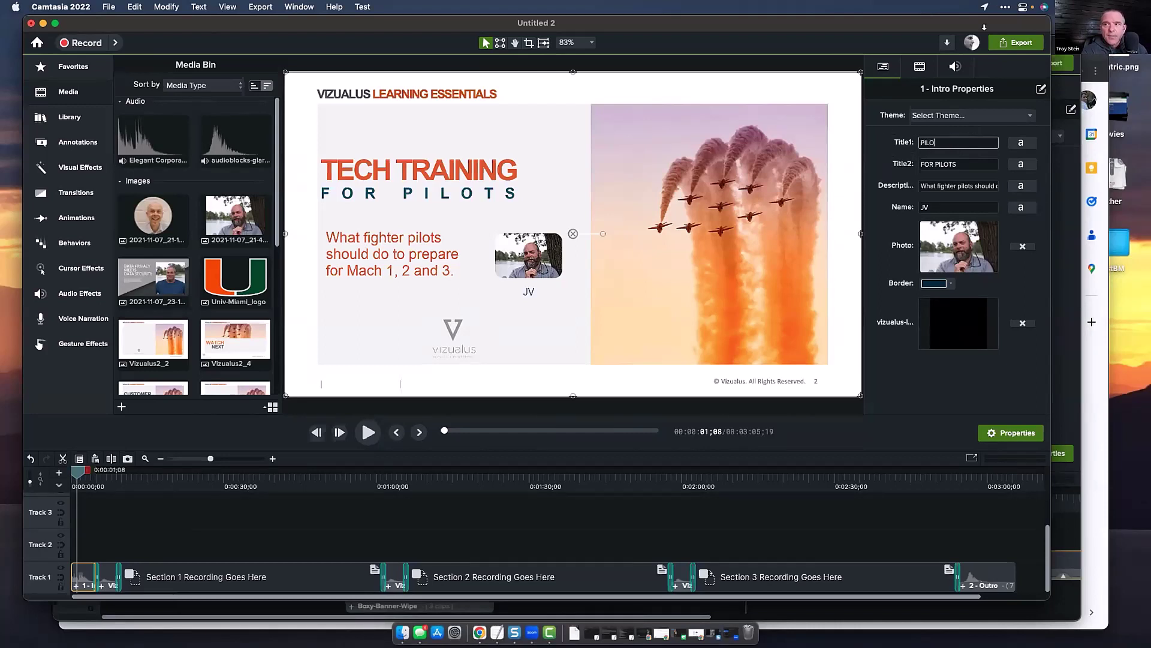
pyautogui.write('T TRAINING')
pyautogui.press('Tab')
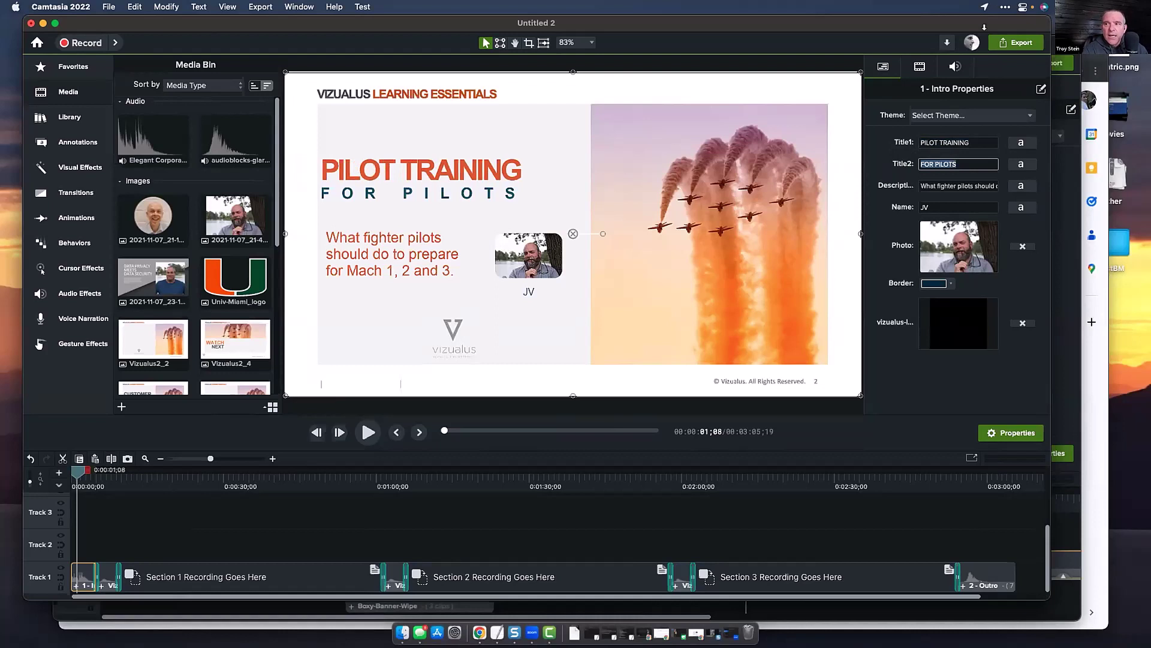
pyautogui.write('FOR MACH 3')
pyautogui.press('Tab')
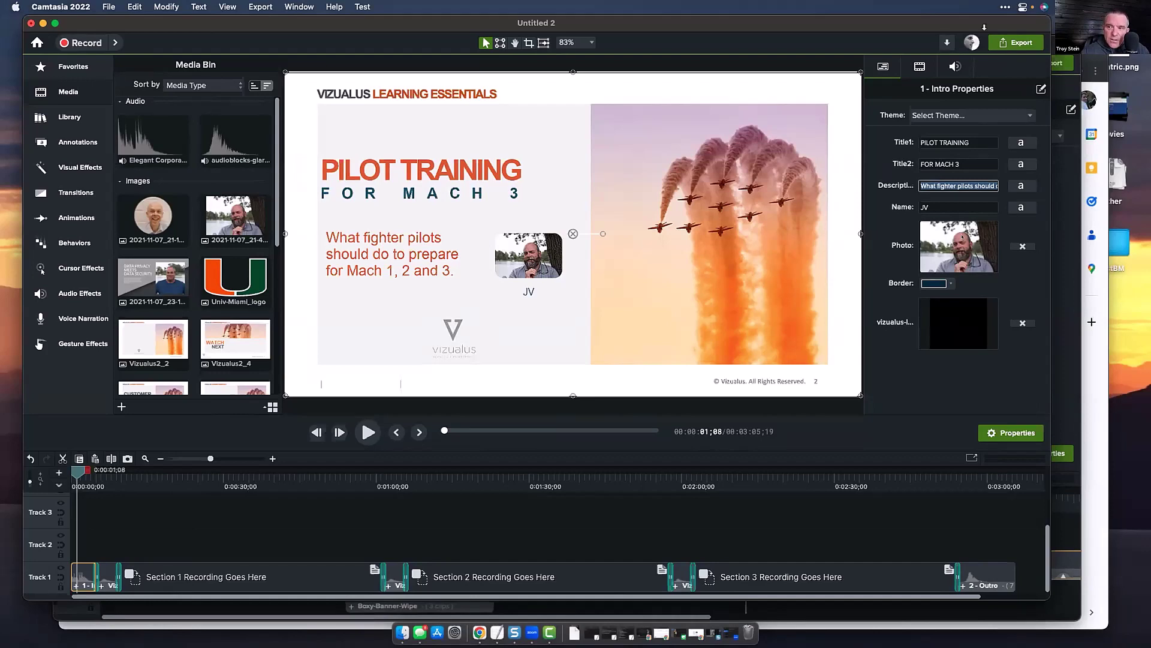
pyautogui.press('Return')
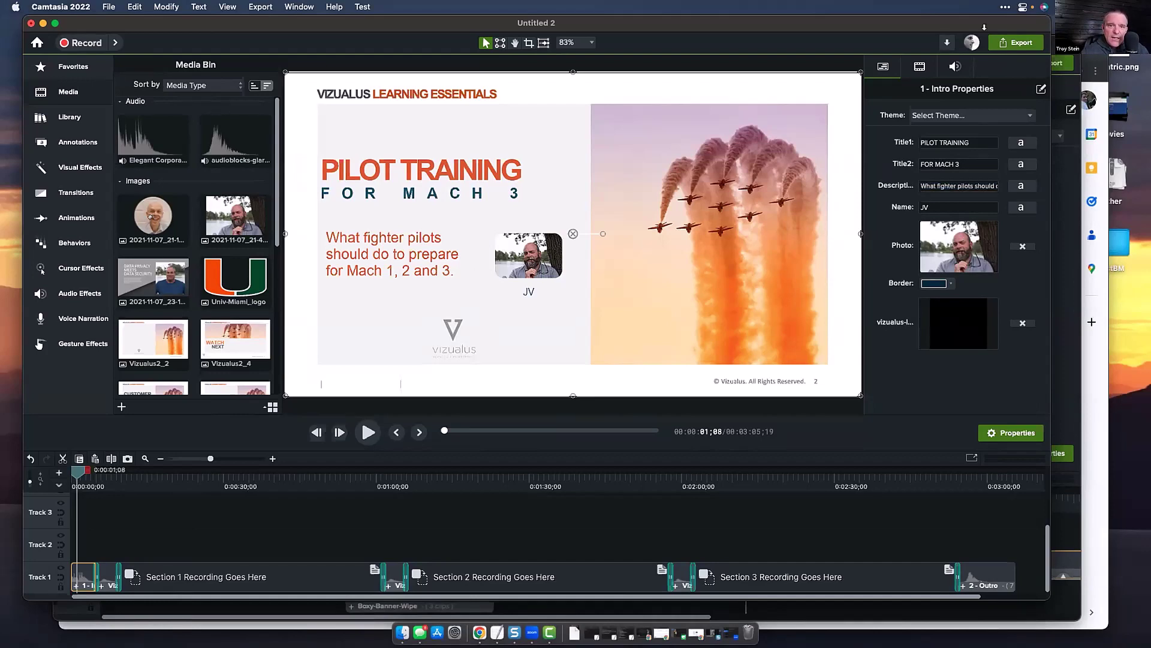
pyautogui.moveTo(133, 217); pyautogui.dragTo(939, 241)
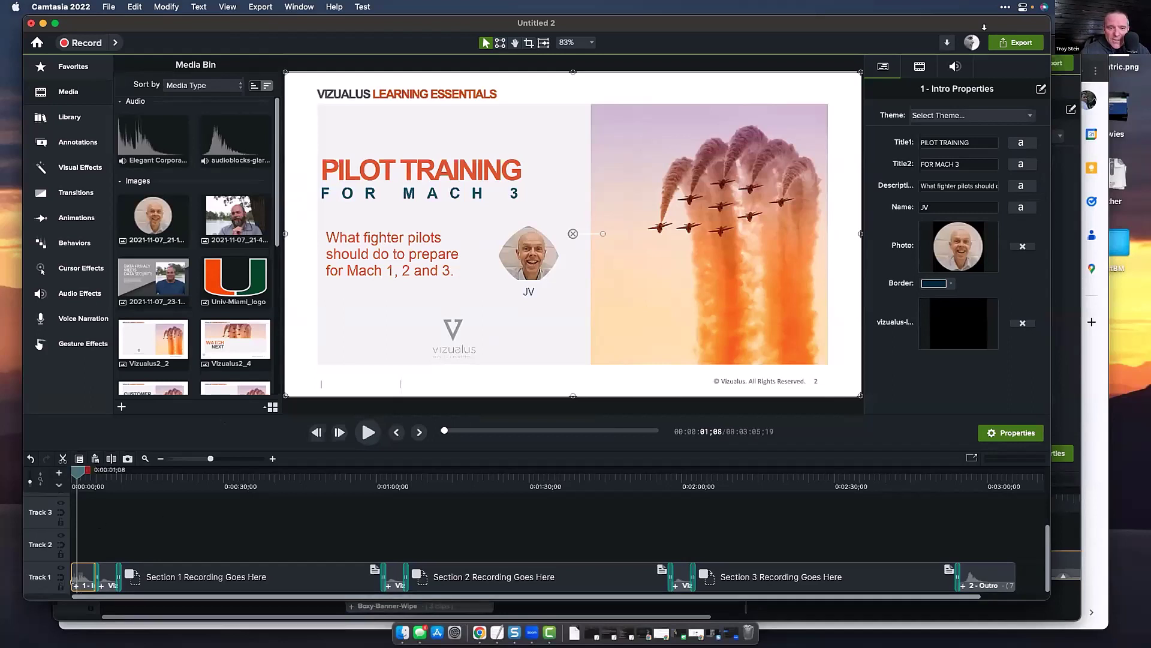
# Remove the Corner Rounding effect from the portrait inside the intro group and return to the main timeline
pyautogui.doubleClick(82, 567)
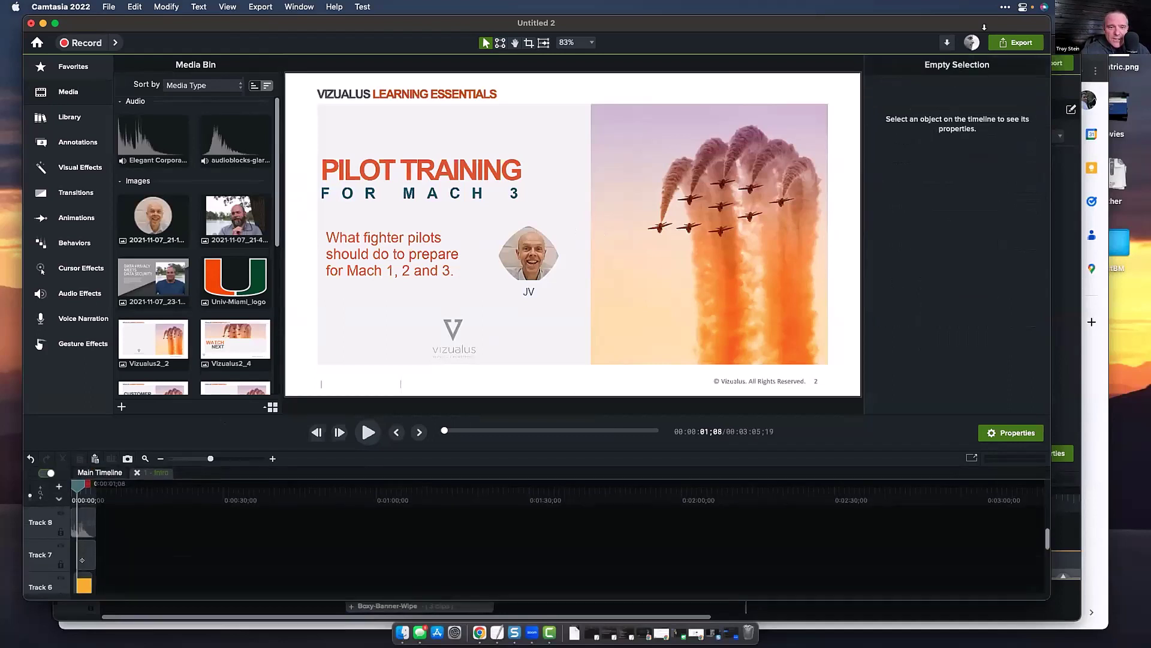
pyautogui.moveTo(82, 523)
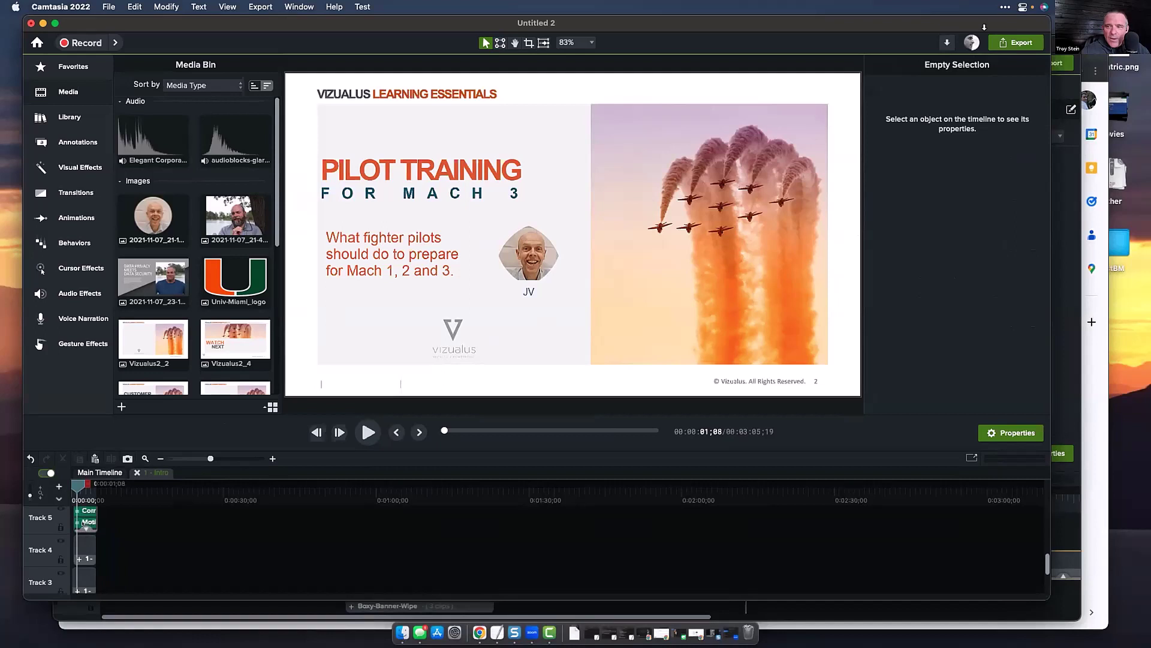
pyautogui.click(89, 510)
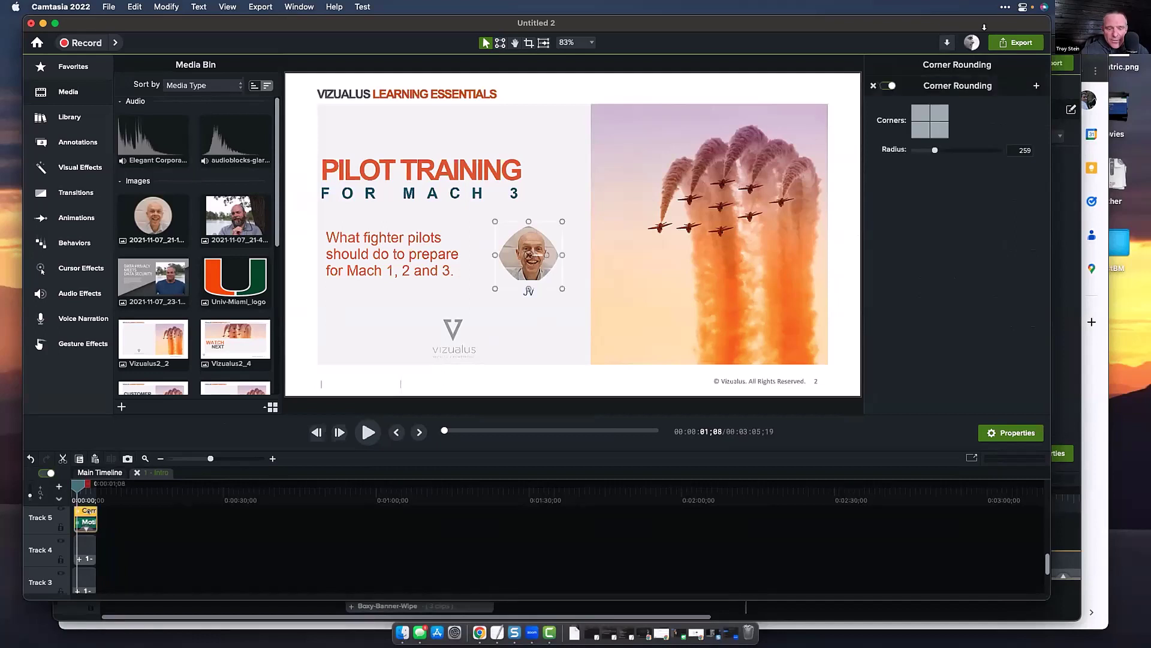
pyautogui.click(527, 289)
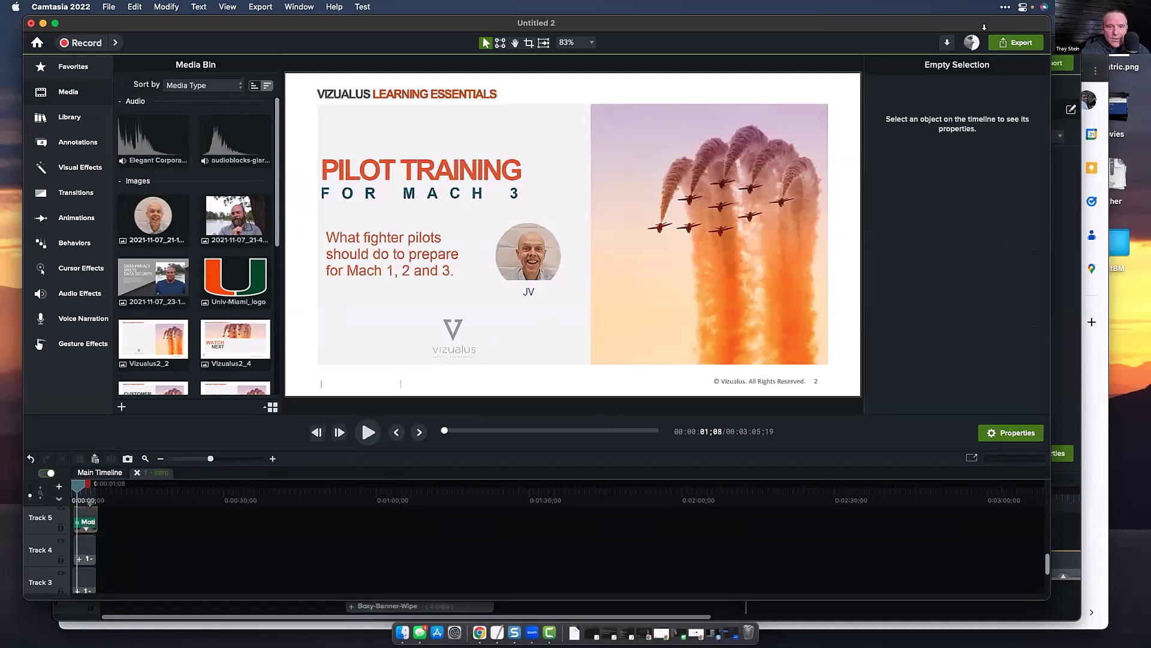
pyautogui.click(527, 235)
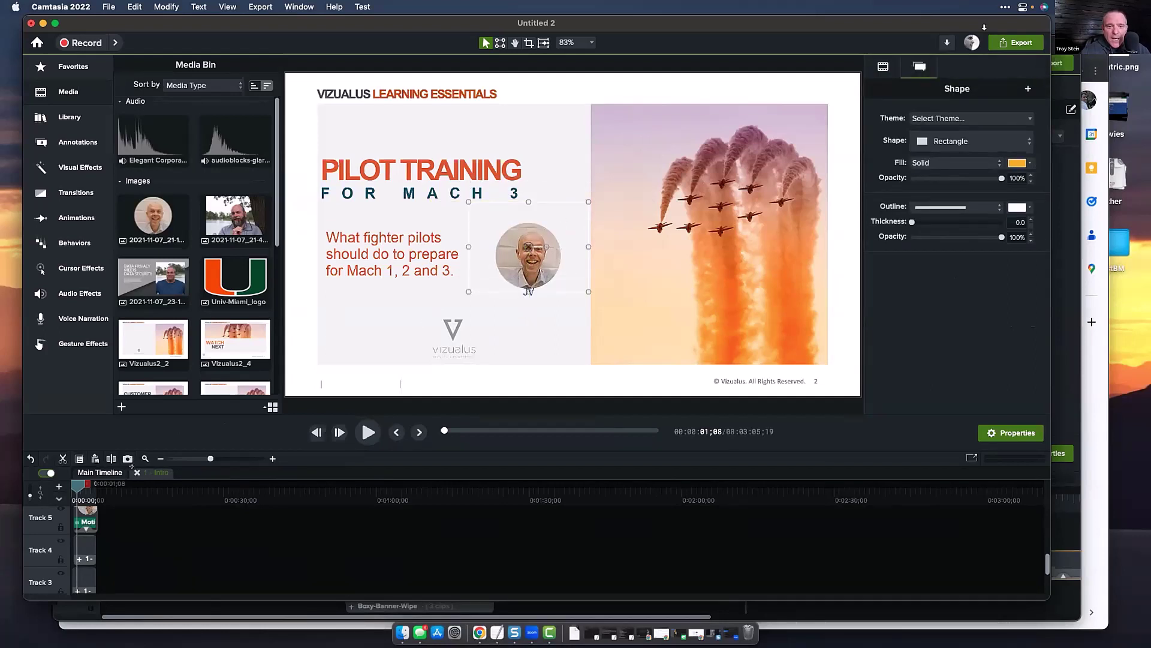
pyautogui.click(136, 472)
# Replace the initials in the intro clip's Name property with the presenter's full name in capitals
pyautogui.moveTo(77, 472); pyautogui.dragTo(80, 472)
pyautogui.click(81, 563)
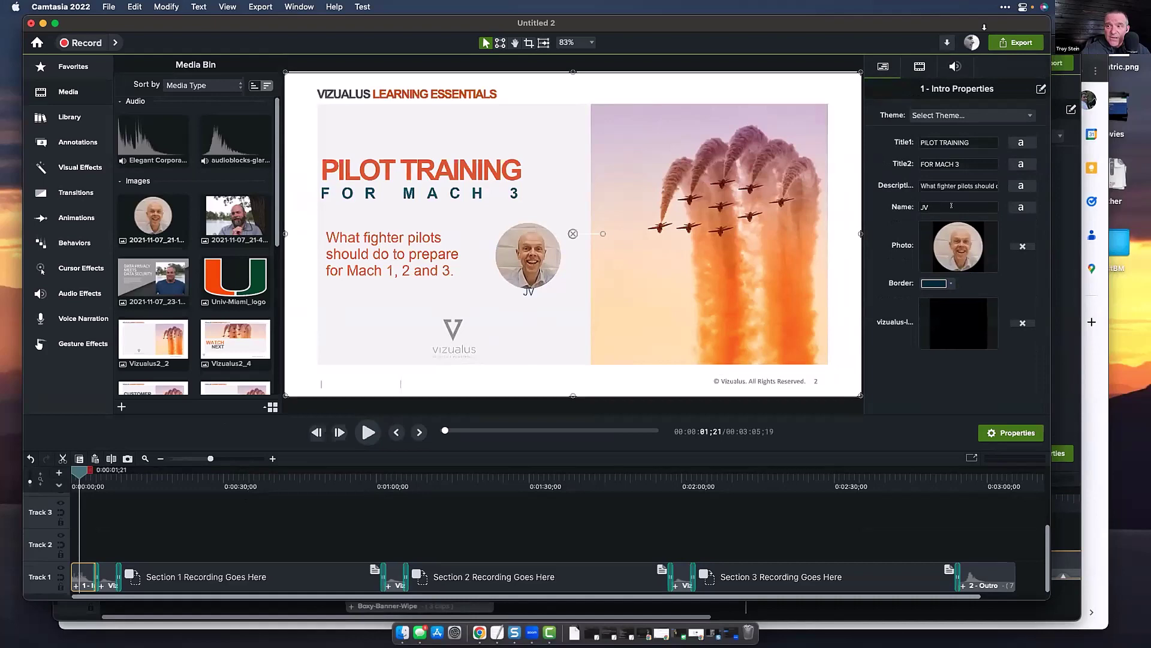
pyautogui.click(945, 206)
pyautogui.press('BackSpace')
pyautogui.press('BackSpace')
pyautogui.write('jo')
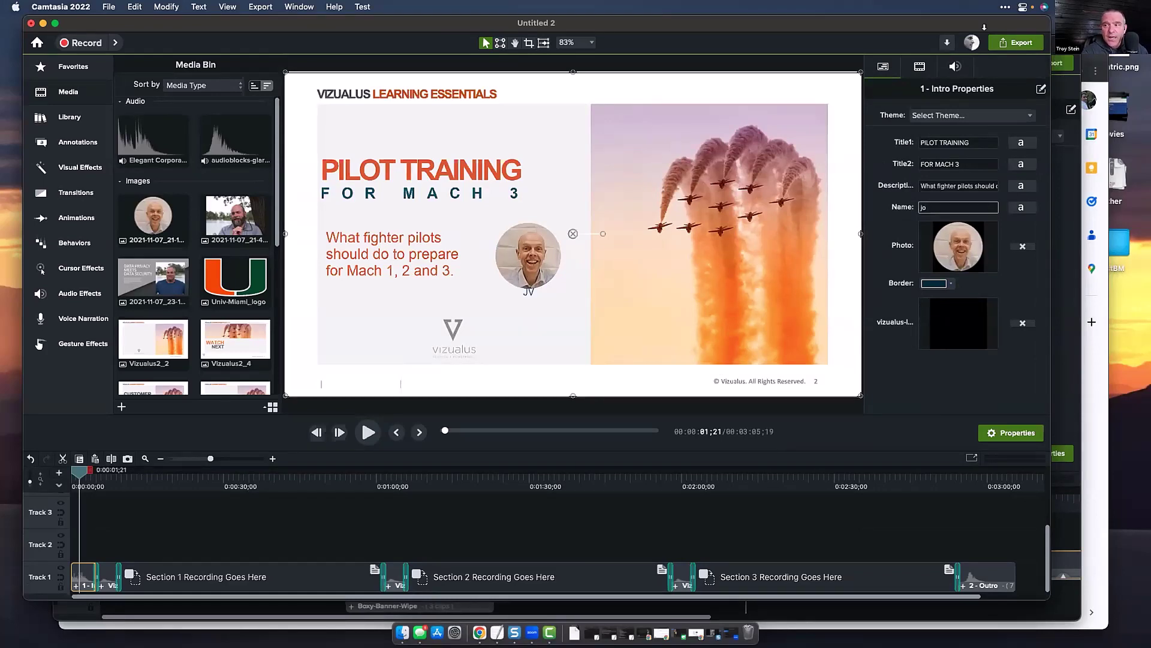
pyautogui.write('JONATAHAN BOYLE')
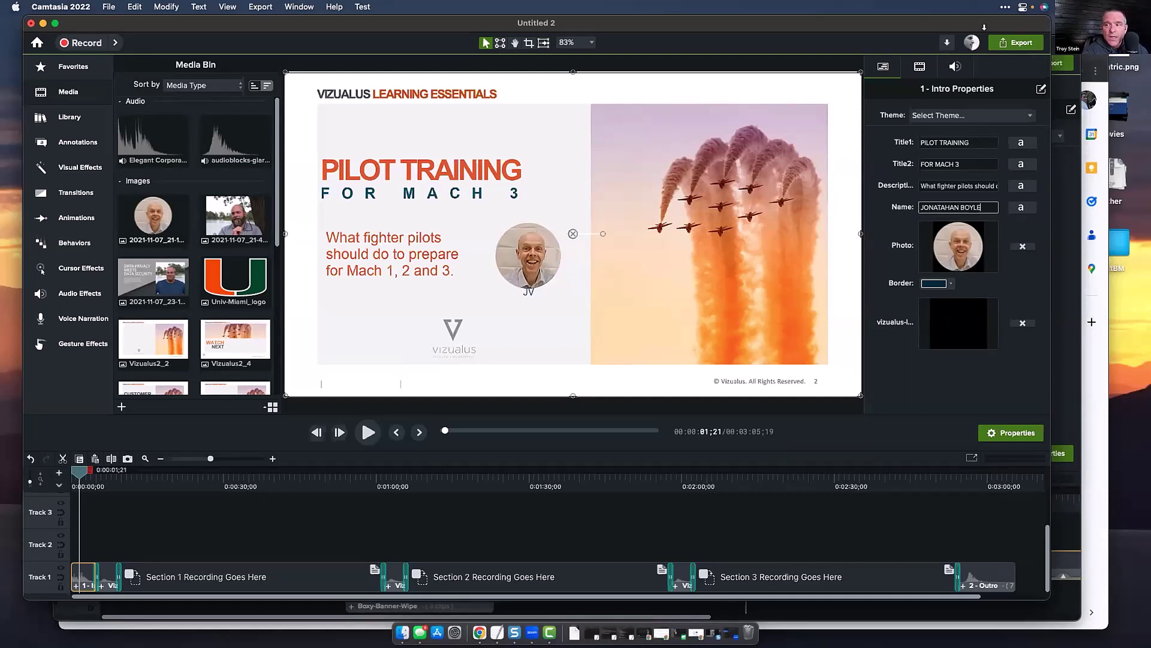
pyautogui.press('Tab')
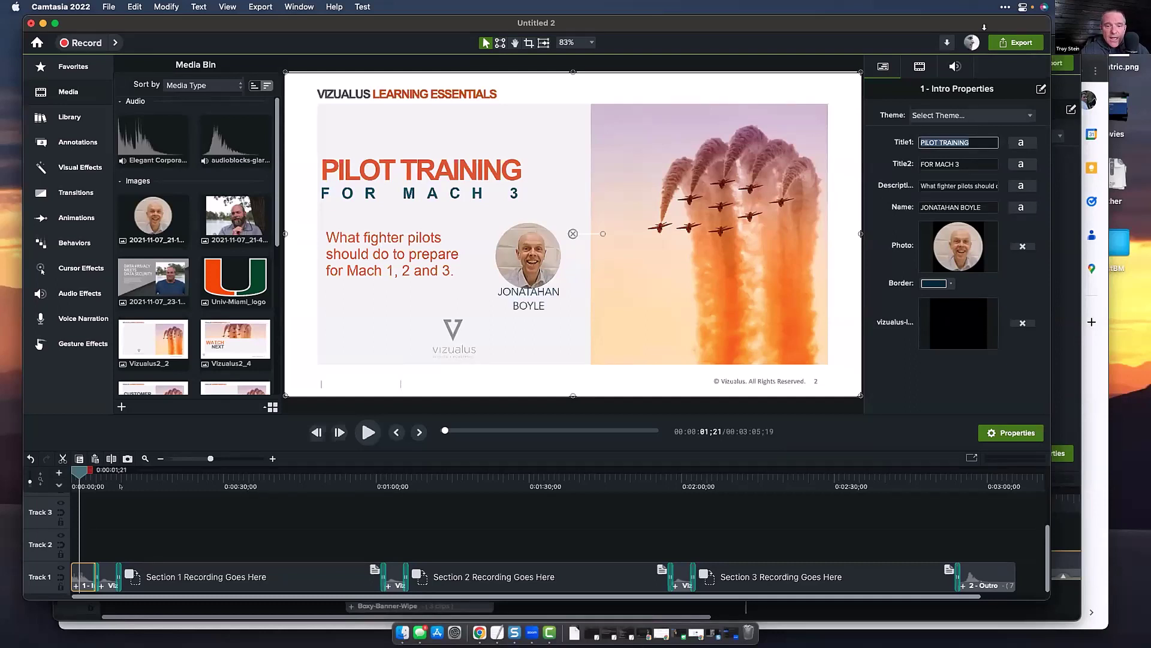
# Scrub the timeline through the section titles and placeholders, then return to about 2;28 in the intro
pyautogui.moveTo(98, 475); pyautogui.dragTo(102, 474)
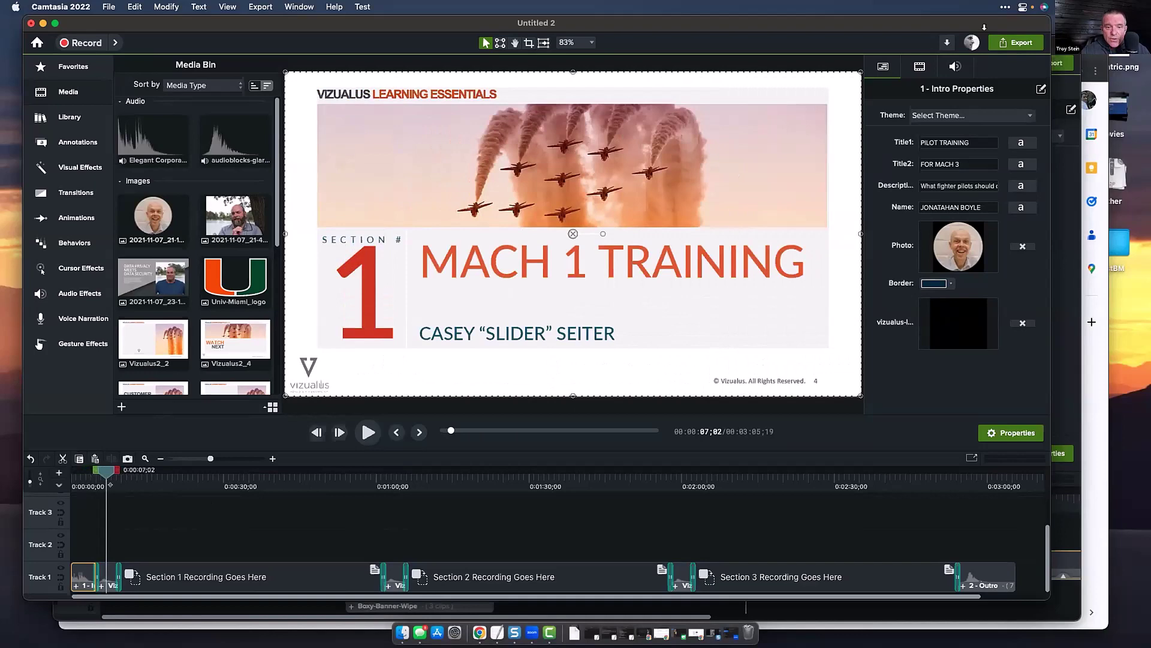
pyautogui.moveTo(71, 475); pyautogui.dragTo(103, 483)
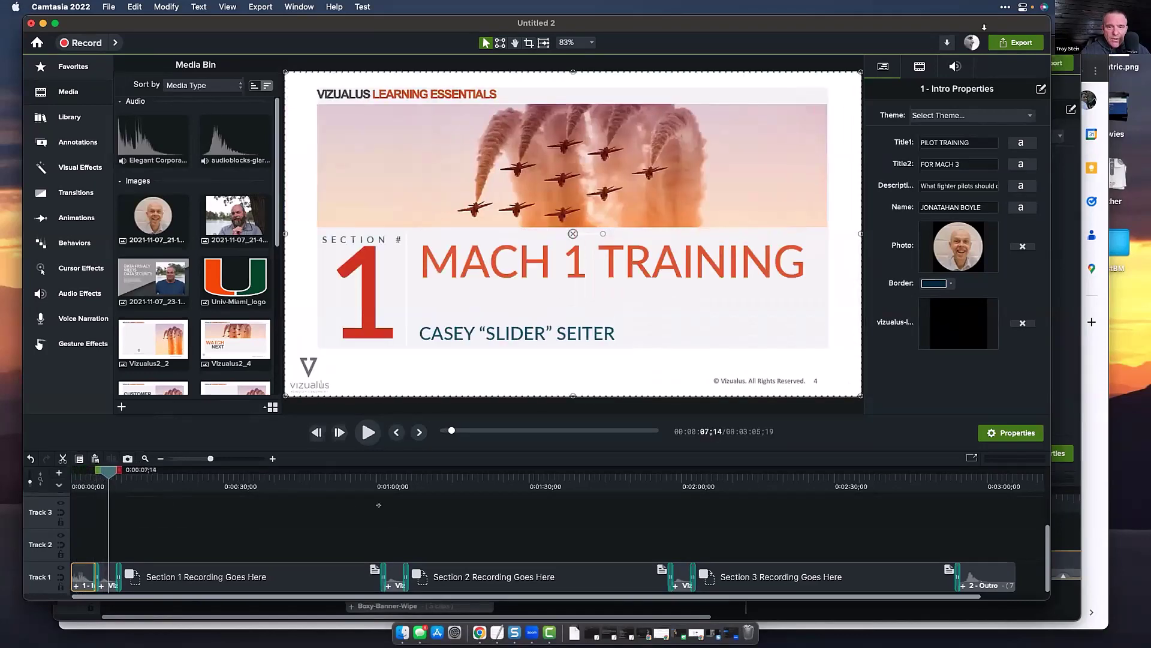
pyautogui.click(397, 486)
pyautogui.click(549, 479)
pyautogui.click(666, 476)
pyautogui.moveTo(667, 476); pyautogui.dragTo(159, 467)
pyautogui.moveTo(81, 471); pyautogui.dragTo(85, 471)
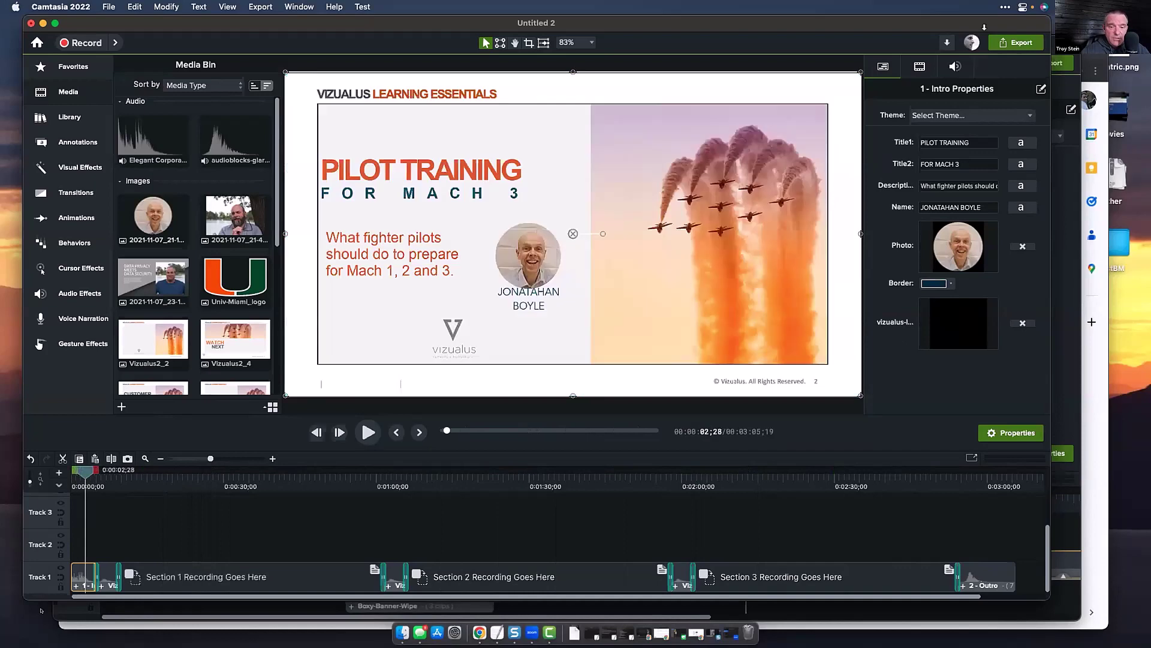
# Change the first section title clip's heading text to MACH 11 TRAINING
pyautogui.click(117, 473)
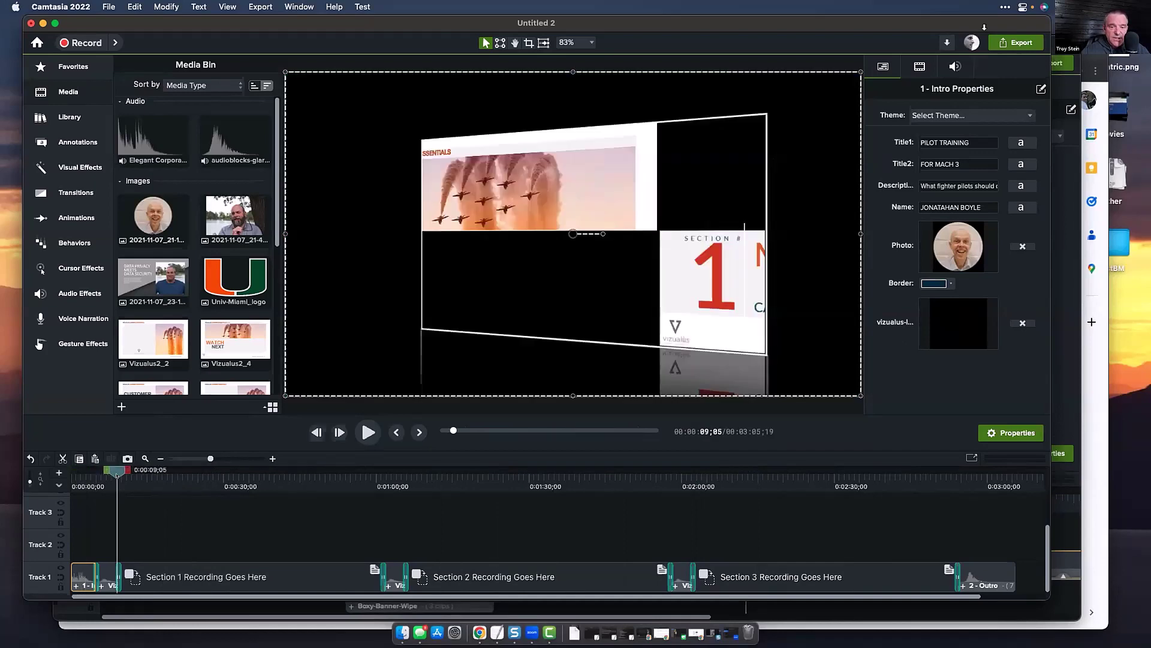
pyautogui.click(101, 571)
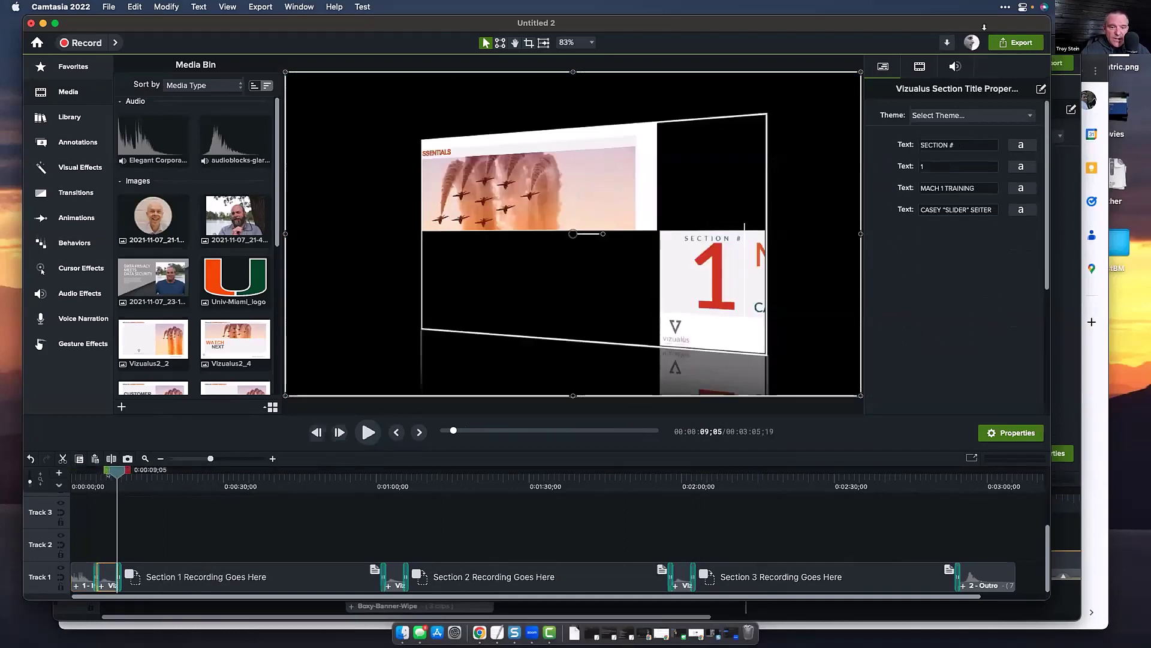
pyautogui.click(110, 474)
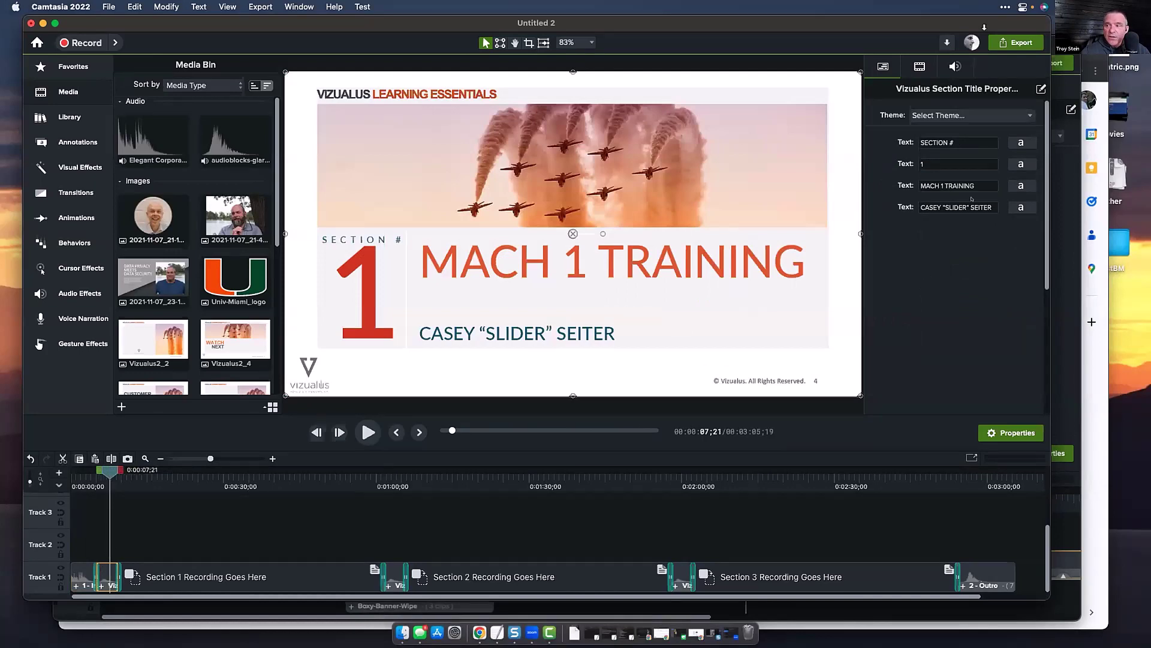
pyautogui.moveTo(973, 183); pyautogui.dragTo(934, 186)
pyautogui.click(940, 180)
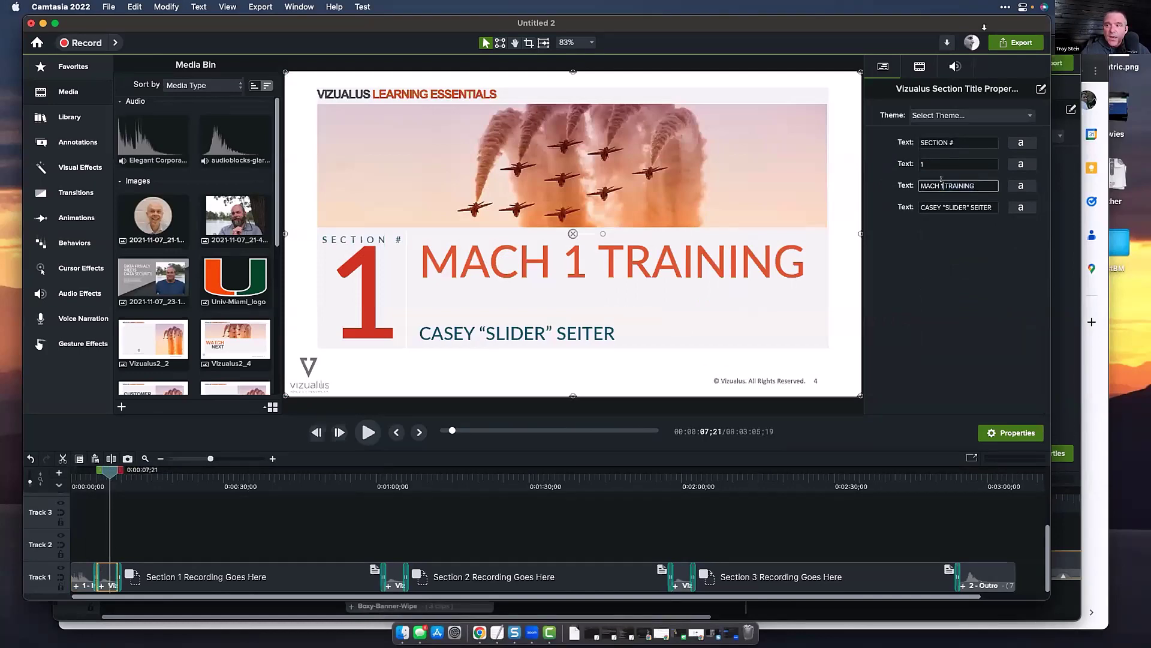
pyautogui.write('1')
pyautogui.press('Tab')
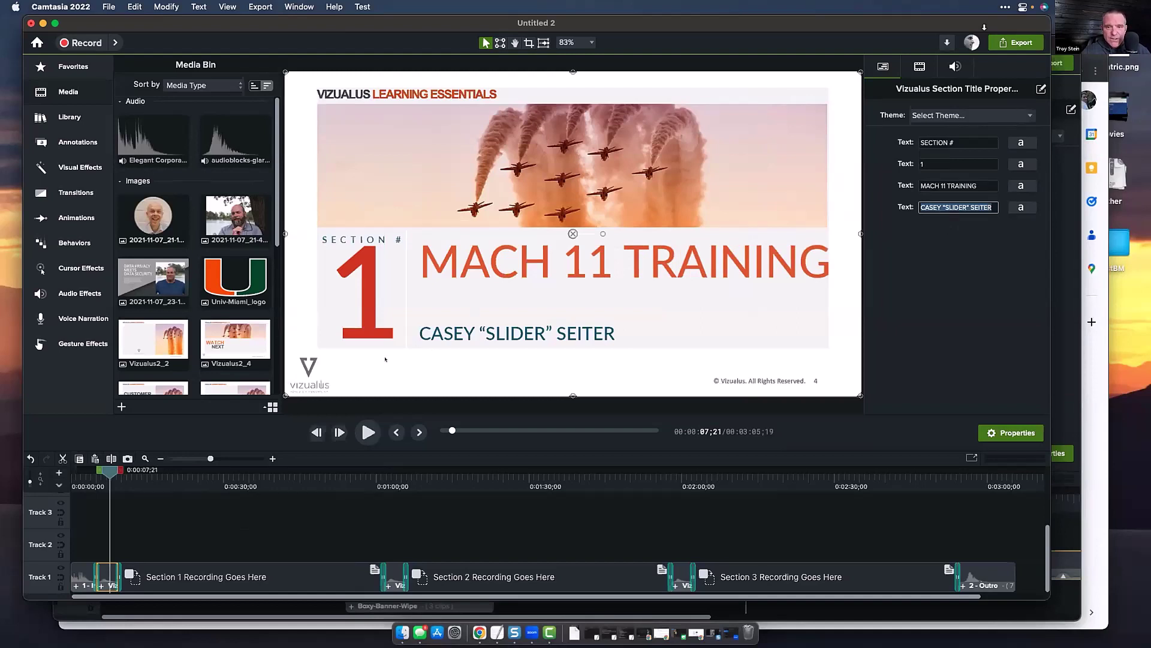
# Ripple-replace the Section 1 placeholder with shutterstock_4159258 from the library's Recordings folder and scale the clip to about 140%
pyautogui.click(231, 478)
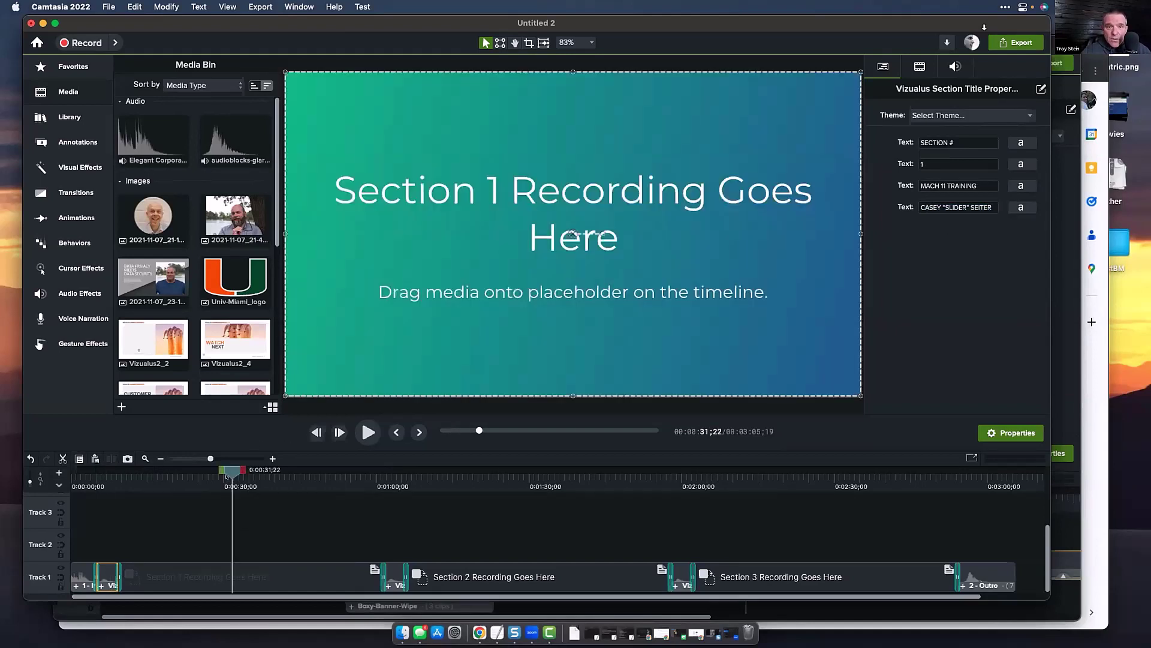
pyautogui.click(234, 579)
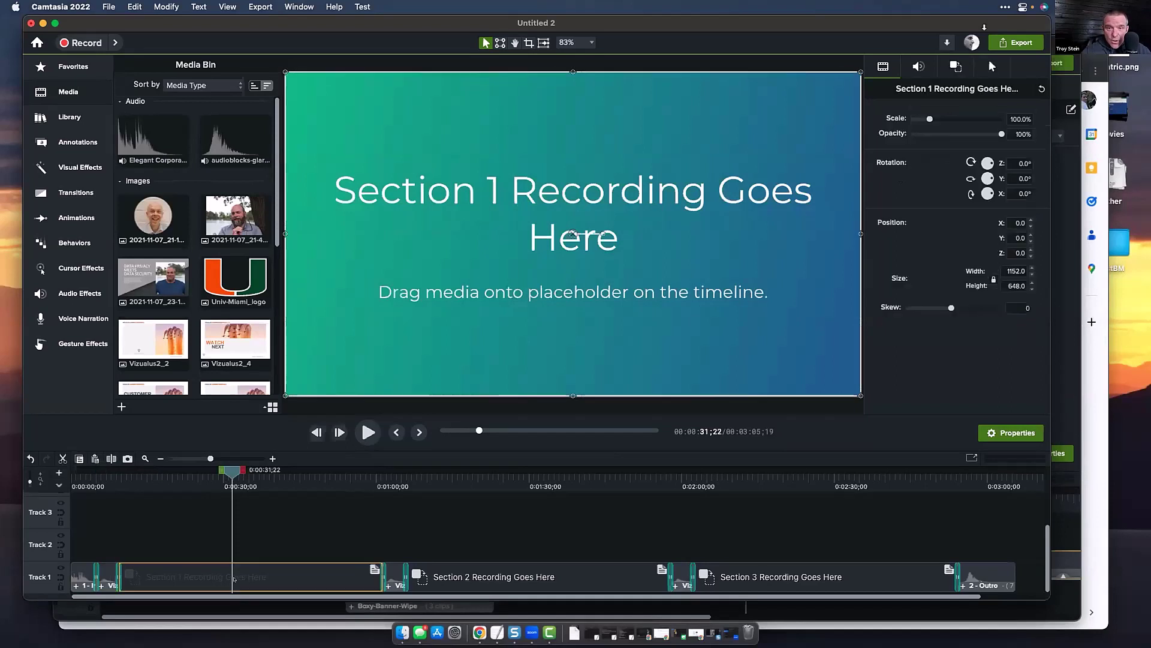
pyautogui.click(63, 114)
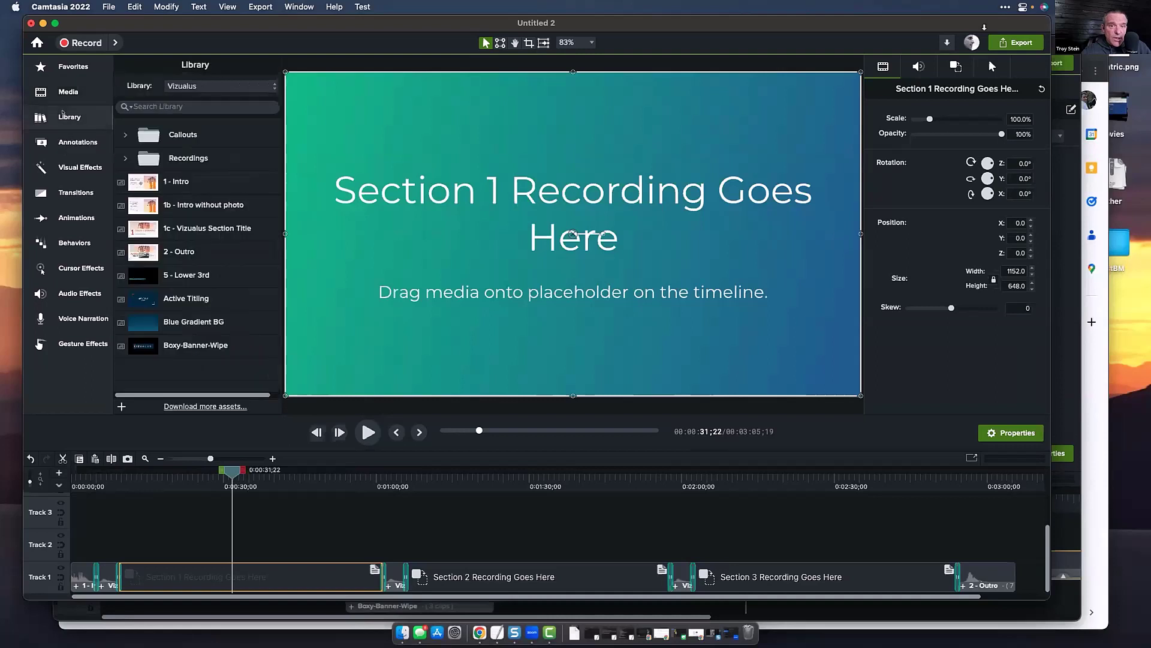
pyautogui.click(121, 151)
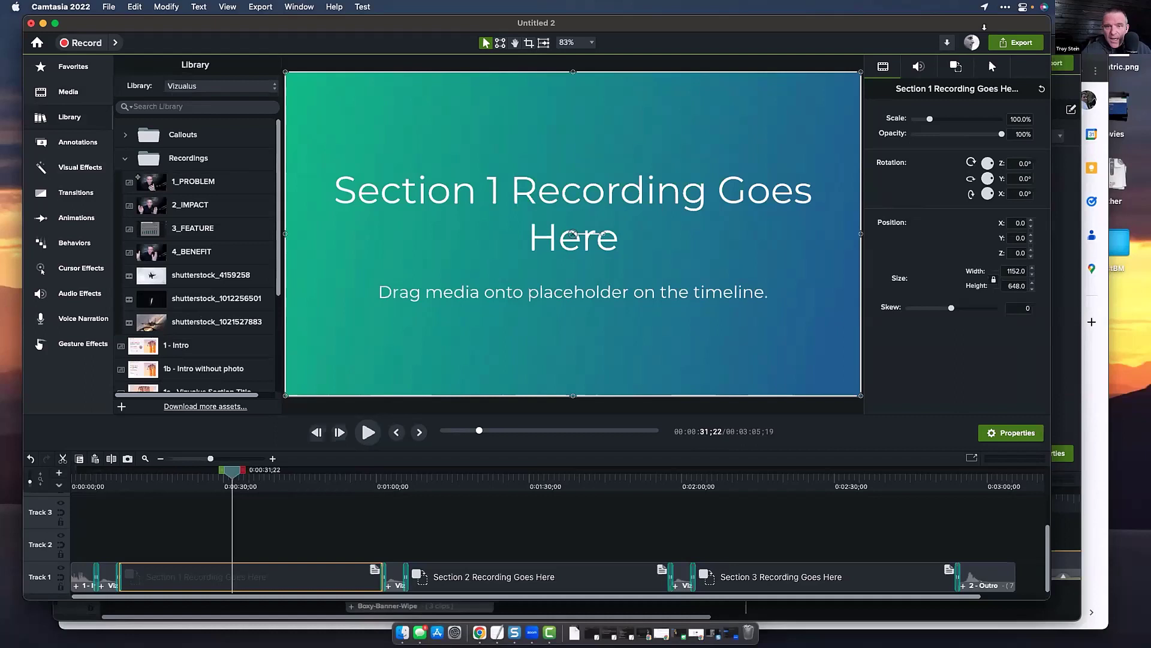
pyautogui.moveTo(151, 274); pyautogui.dragTo(174, 573)
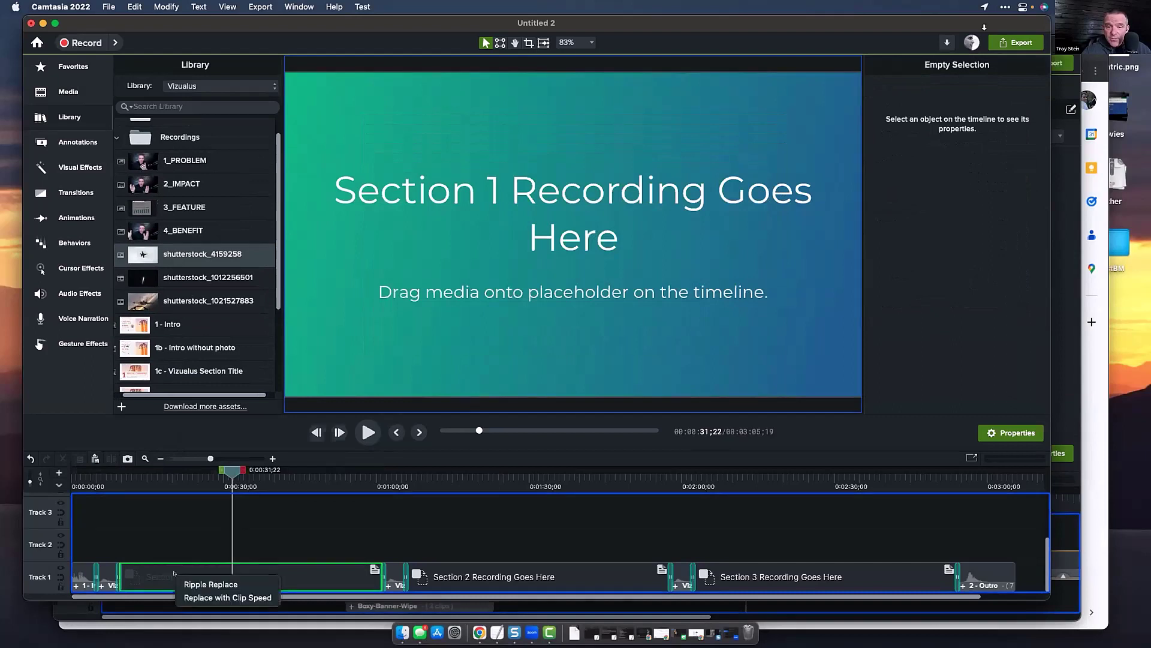
pyautogui.click(213, 582)
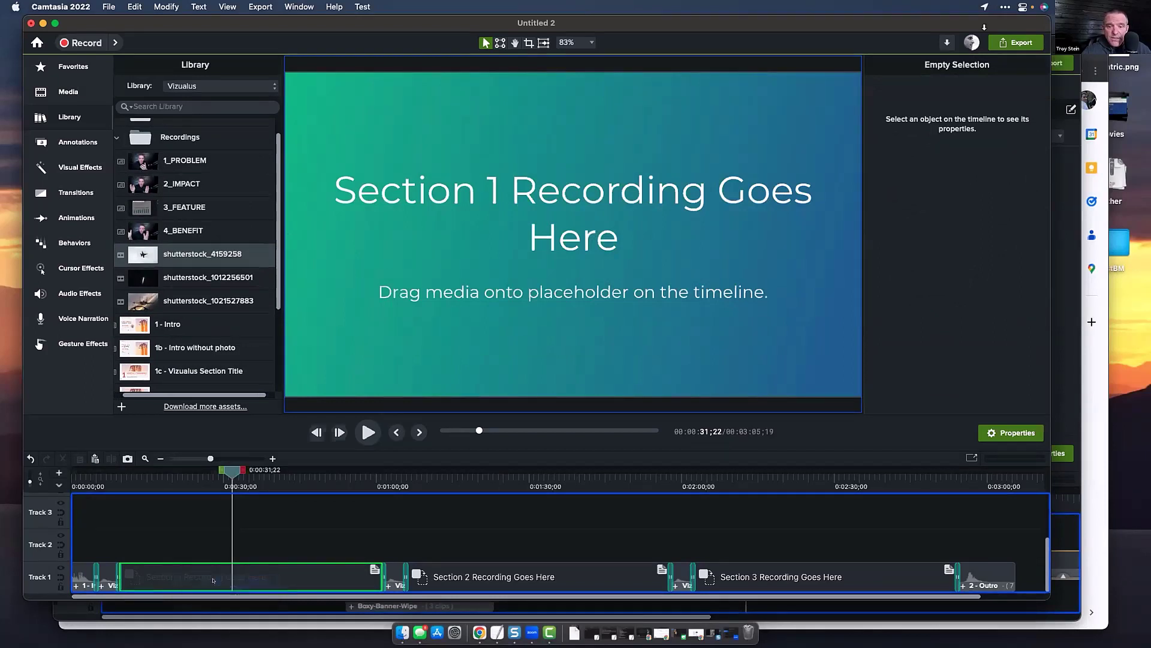
pyautogui.moveTo(90, 473); pyautogui.dragTo(157, 492)
pyautogui.moveTo(927, 120); pyautogui.dragTo(937, 119)
pyautogui.moveTo(160, 472); pyautogui.dragTo(303, 495)
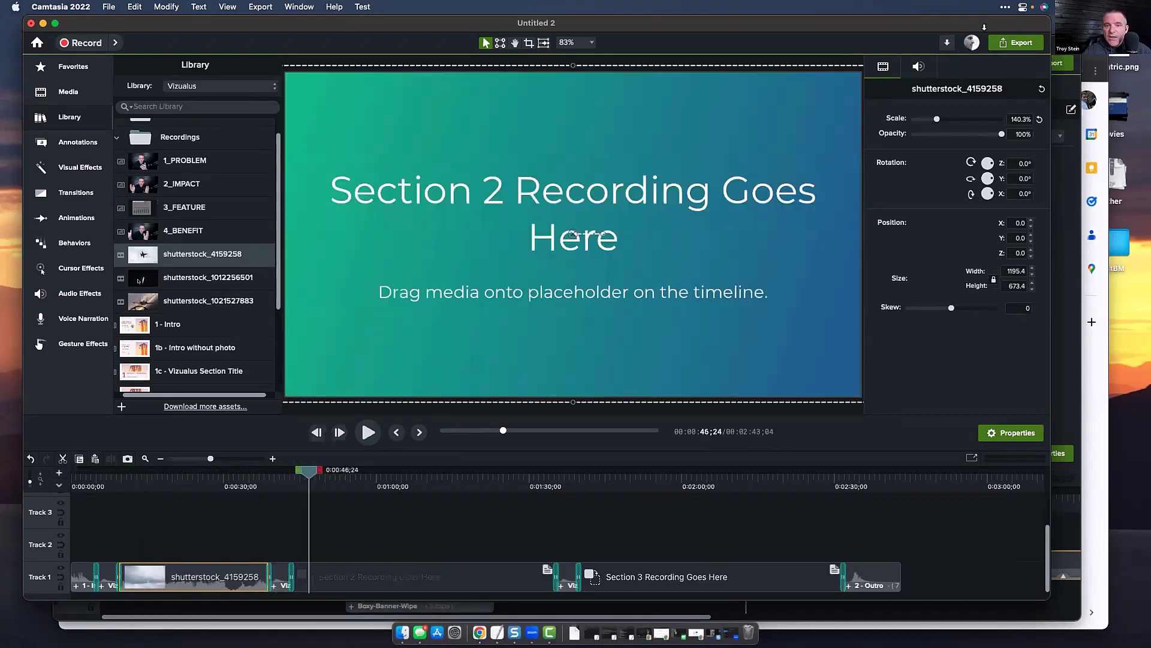
pyautogui.click(138, 281)
pyautogui.moveTo(138, 301); pyautogui.dragTo(340, 570)
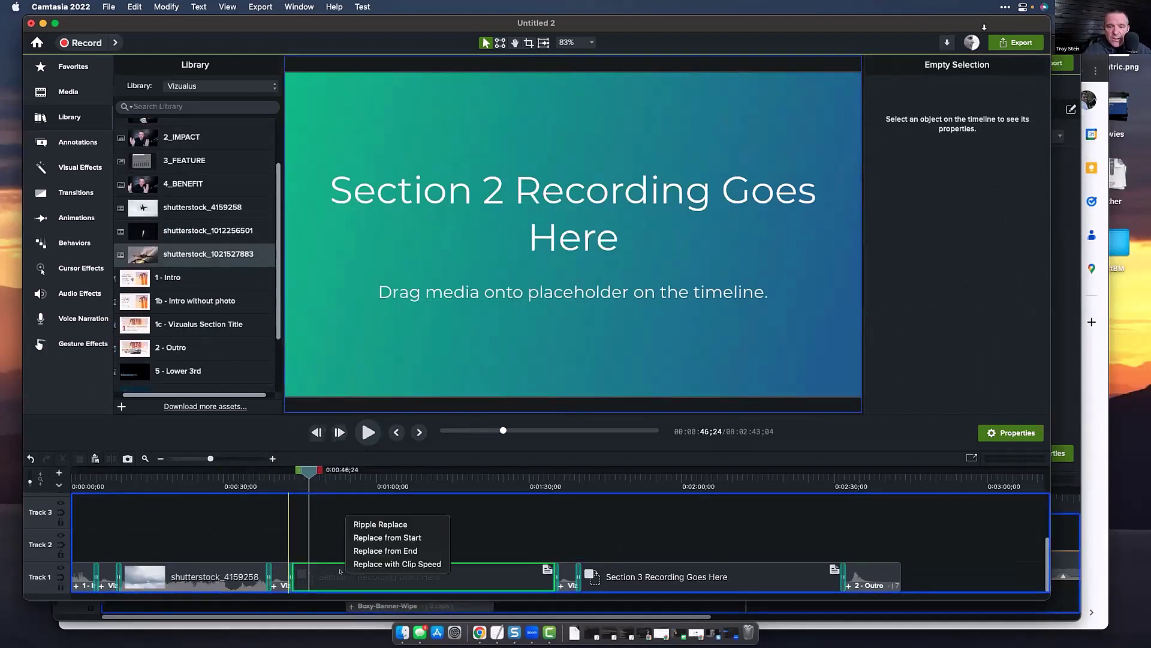
pyautogui.click(388, 524)
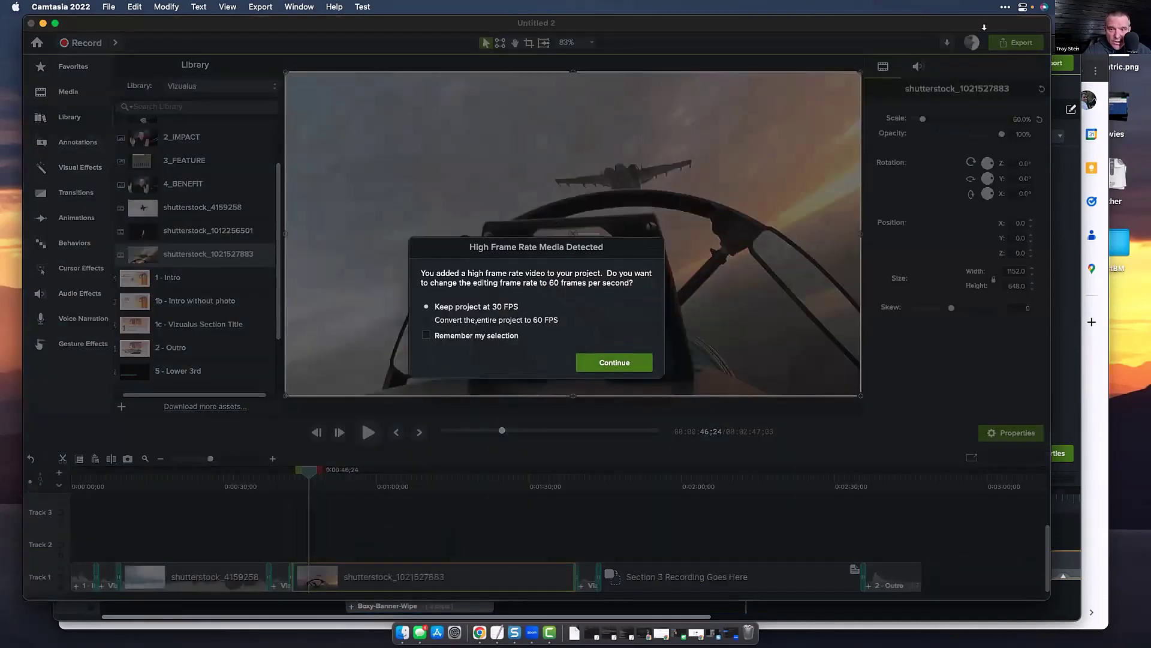
pyautogui.click(617, 360)
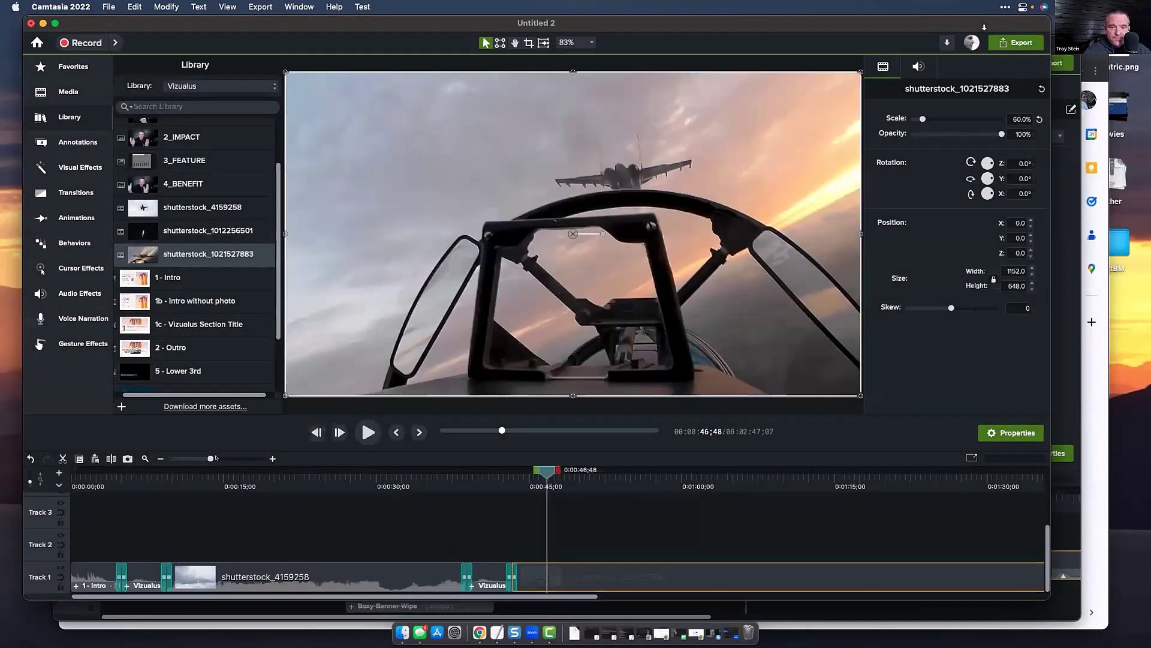
pyautogui.moveTo(206, 458); pyautogui.dragTo(200, 458)
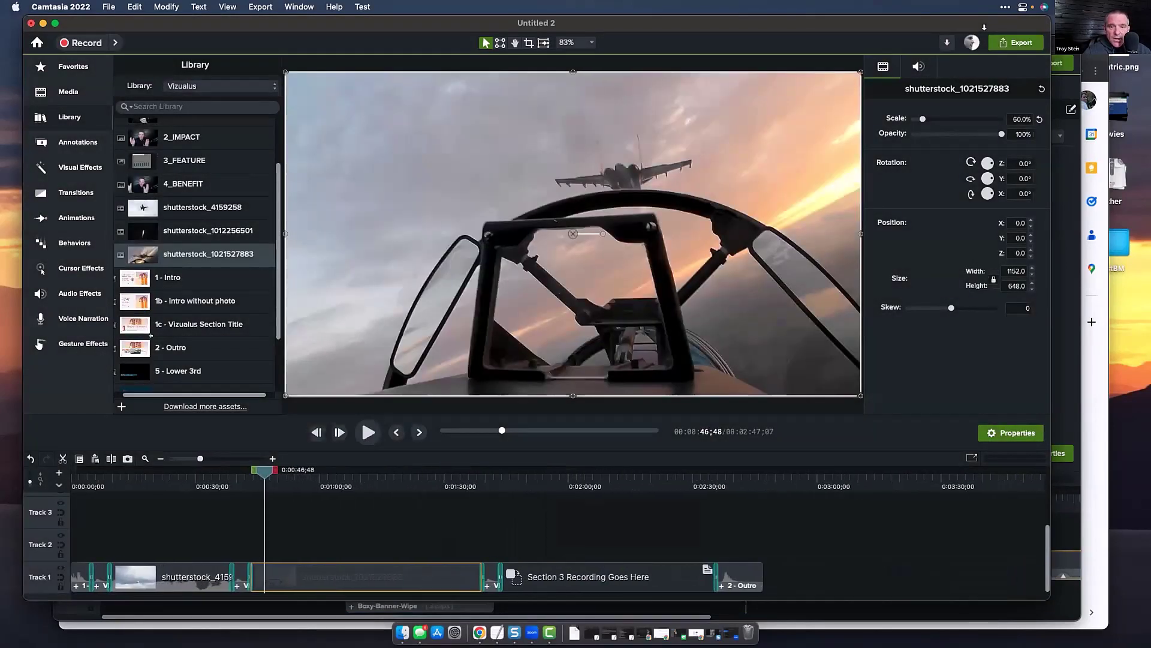
pyautogui.click(130, 229)
pyautogui.moveTo(160, 246); pyautogui.dragTo(537, 580)
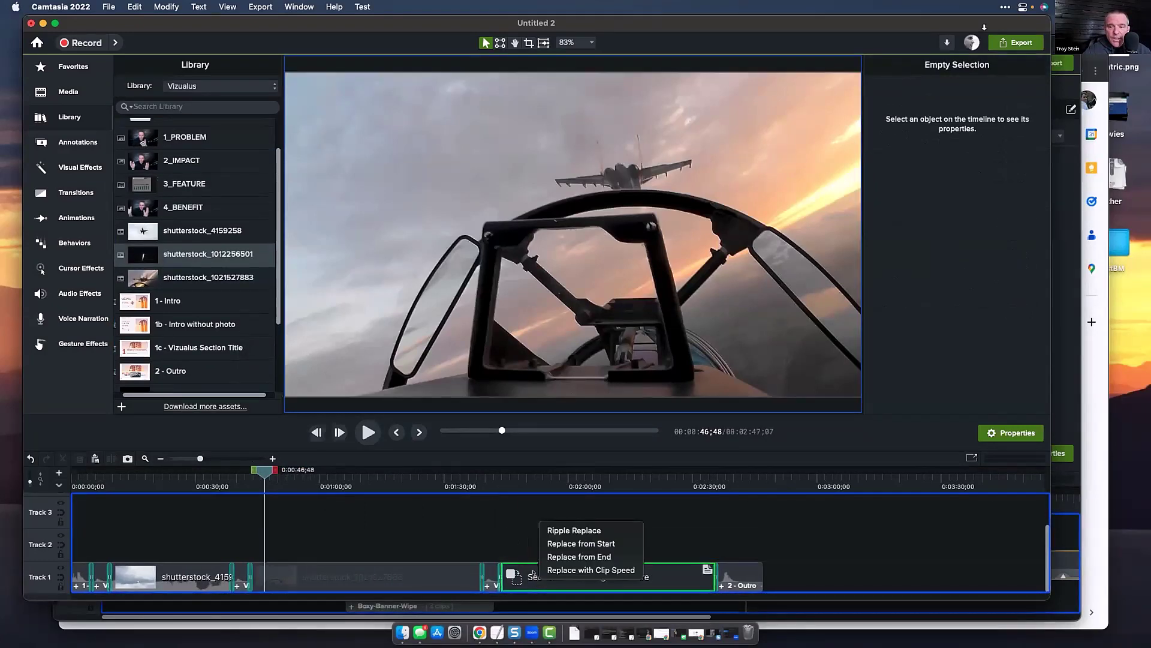
pyautogui.click(559, 530)
# Scrub back through the replaced recordings to about 1:07 in the Section 2 clip
pyautogui.moveTo(736, 487); pyautogui.dragTo(475, 473)
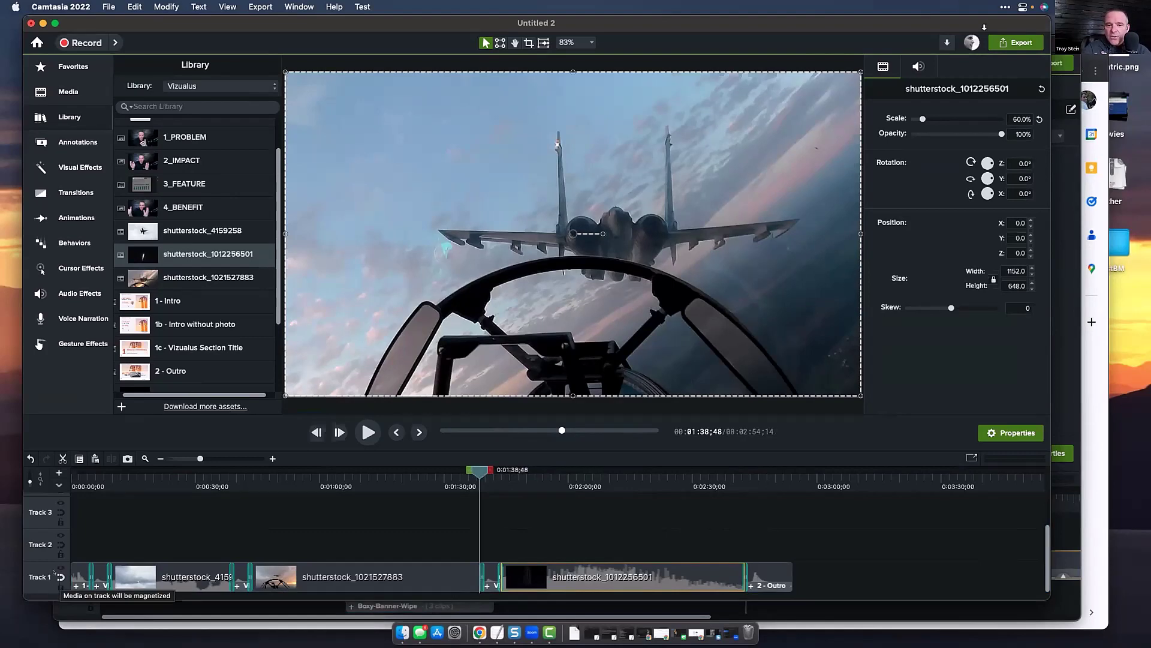
pyautogui.click(277, 473)
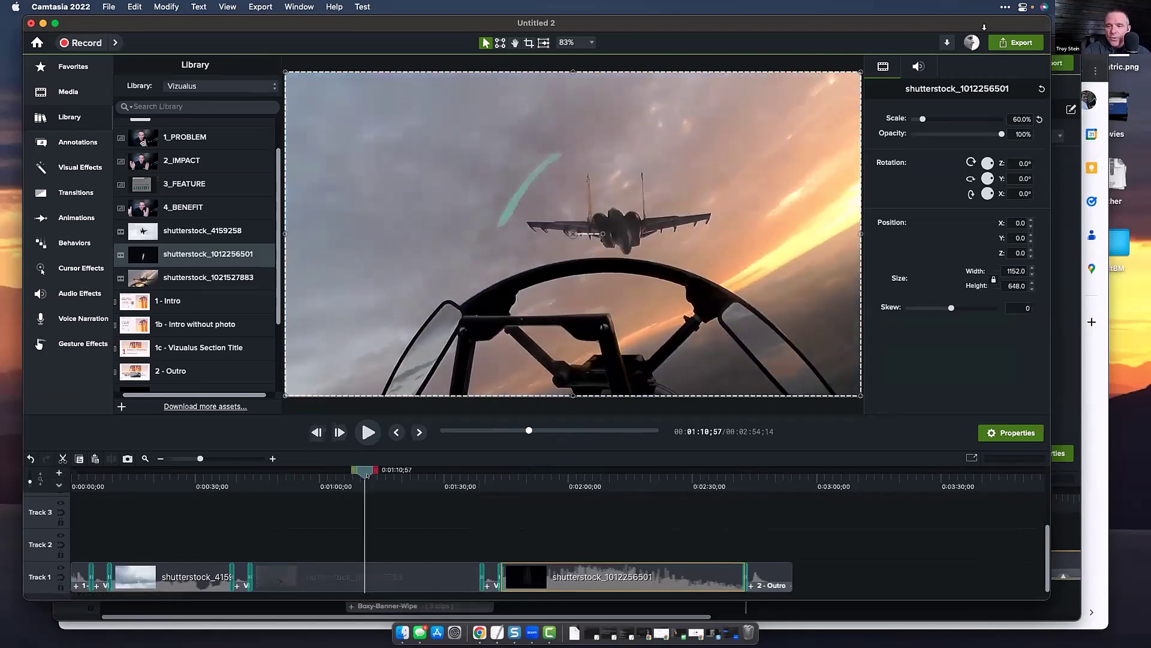
pyautogui.click(352, 473)
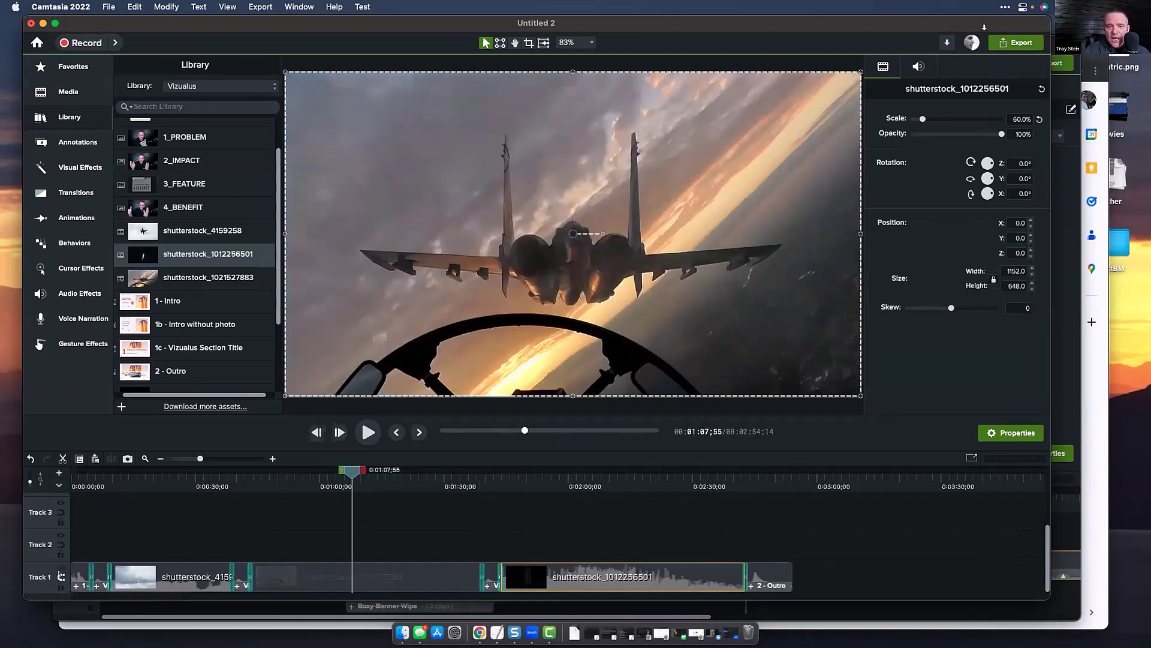
# Move the outro clip about 11 seconds later on Track 1, leaving a gap, and place the playhead at about 1:55 in the third recording
pyautogui.moveTo(762, 532); pyautogui.dragTo(819, 570)
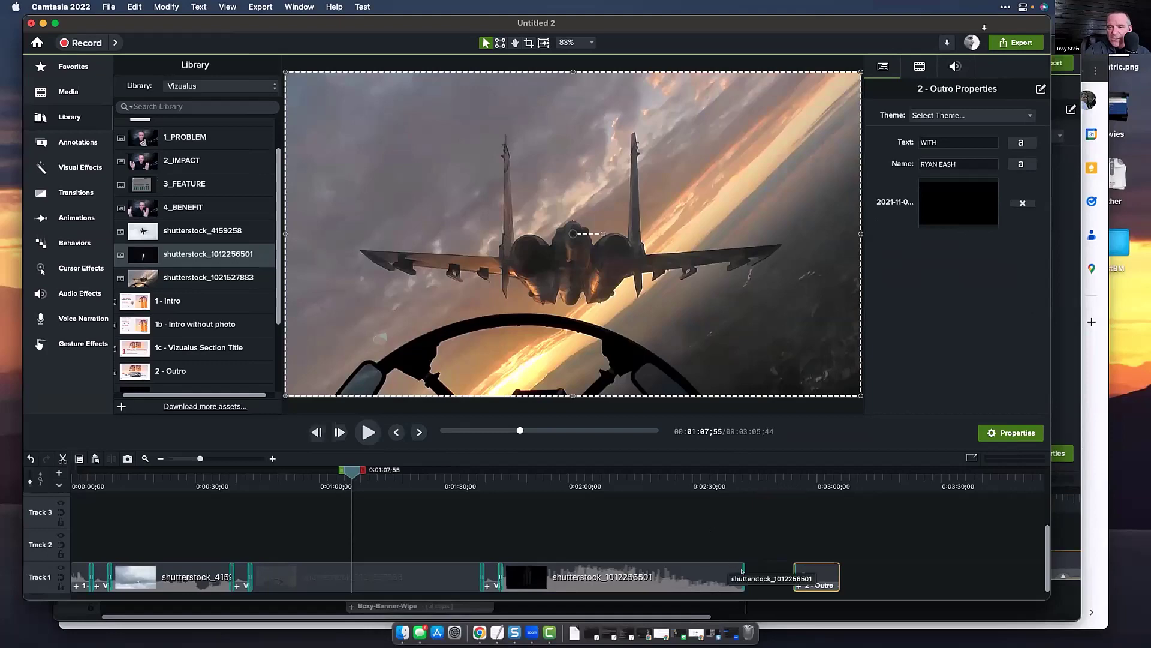
pyautogui.click(620, 550)
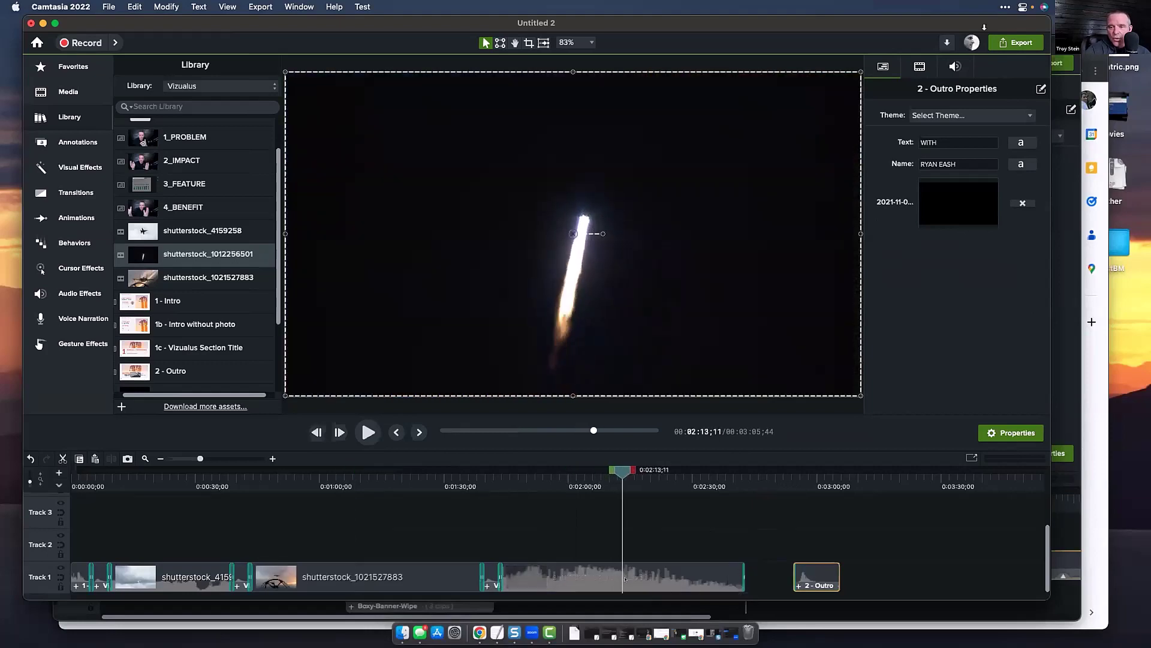
pyautogui.moveTo(547, 475)
pyautogui.mouseDown()
pyautogui.moveTo(514, 475)
pyautogui.moveTo(547, 474)
pyautogui.mouseUp()
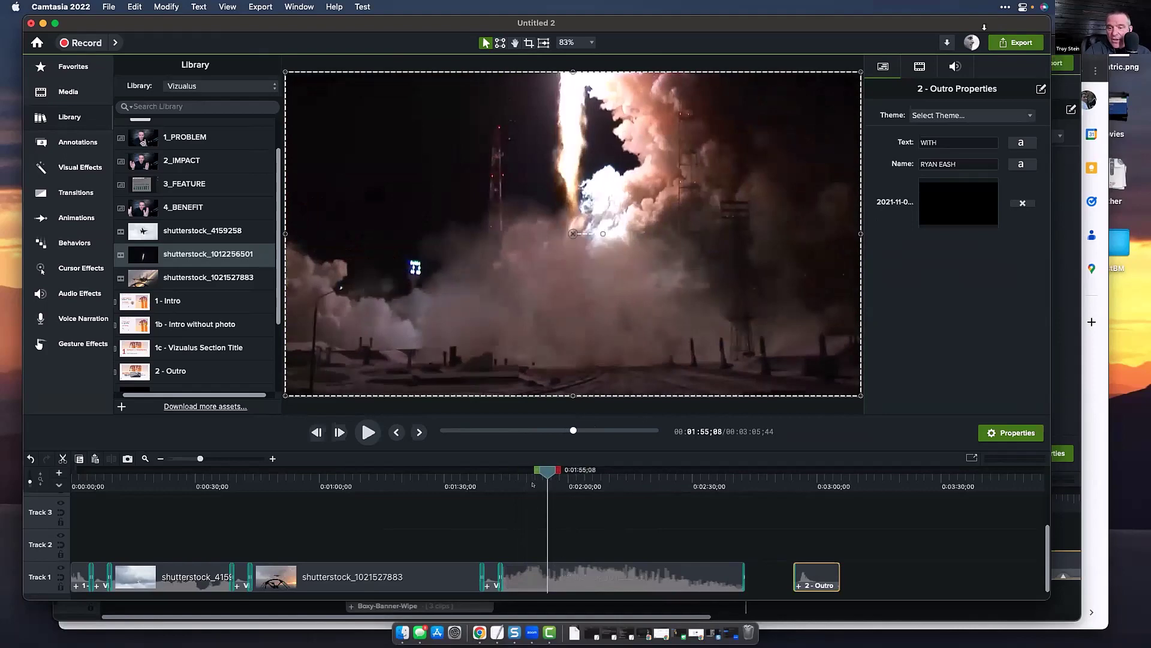
pyautogui.click(579, 476)
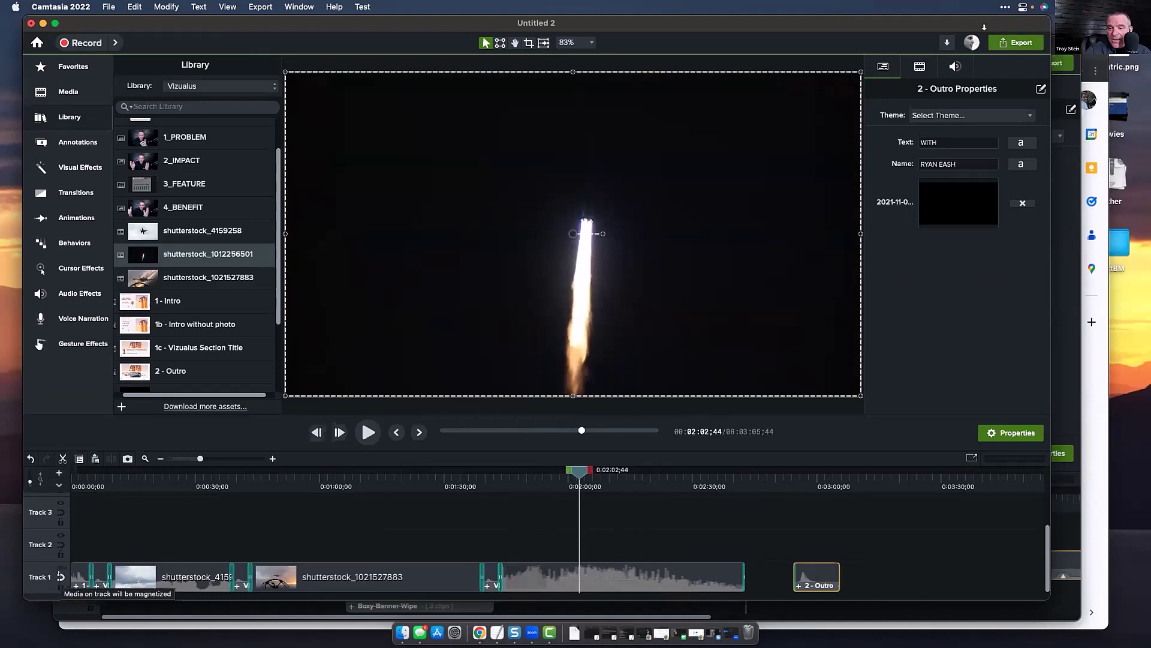
pyautogui.click(61, 576)
pyautogui.moveTo(161, 479)
pyautogui.mouseDown()
pyautogui.moveTo(81, 480)
pyautogui.moveTo(399, 513)
pyautogui.mouseUp()
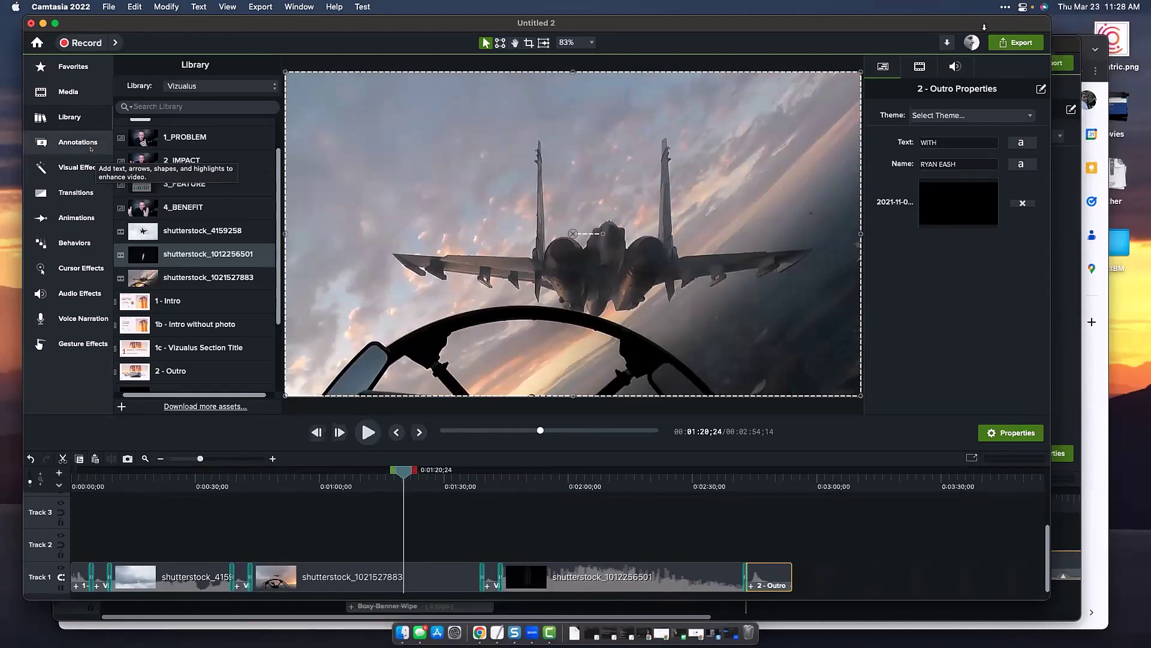
# Set the second title of the intro clip to "FOR MACH ===="
pyautogui.click(87, 476)
pyautogui.moveTo(87, 474); pyautogui.dragTo(83, 473)
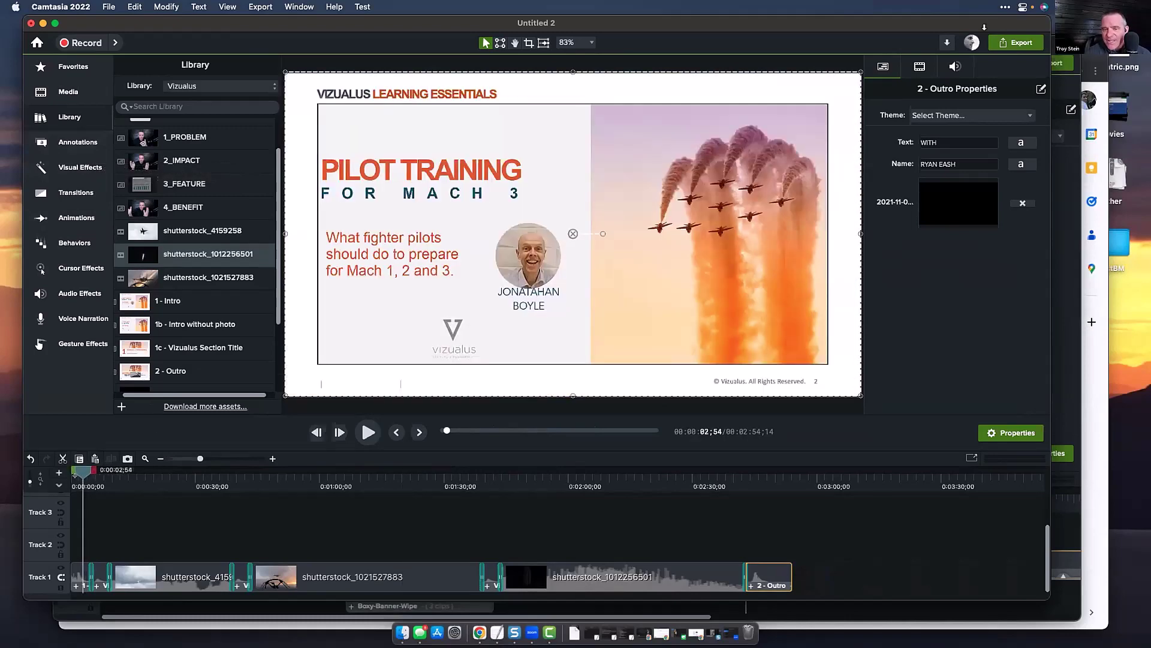
pyautogui.click(79, 573)
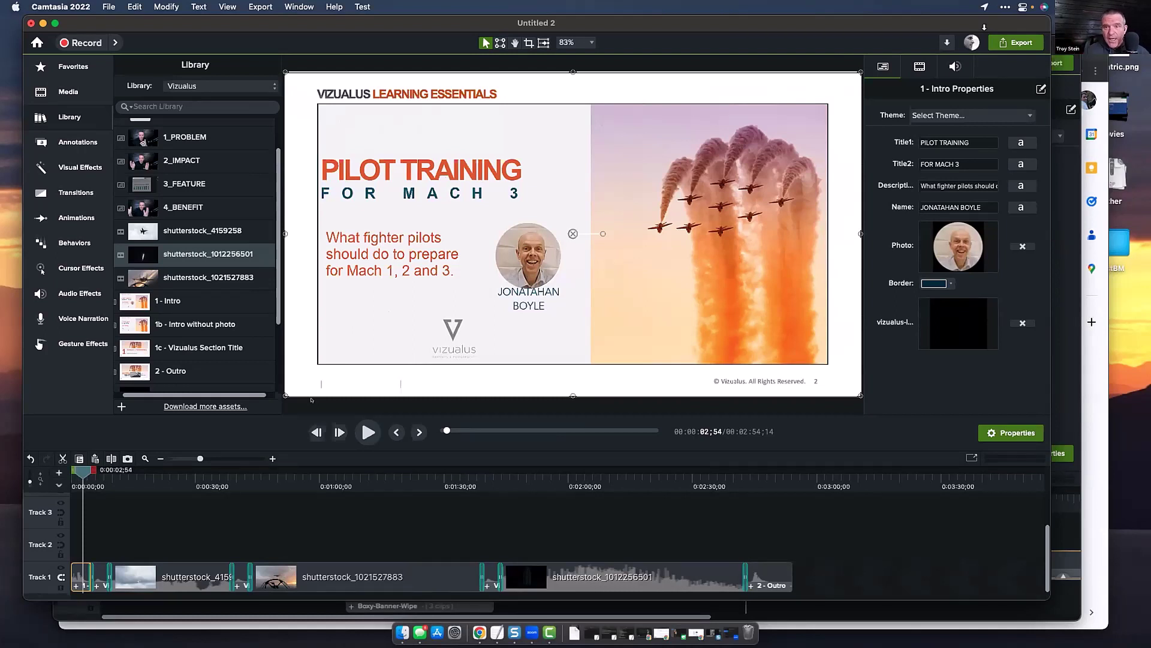
pyautogui.click(959, 143)
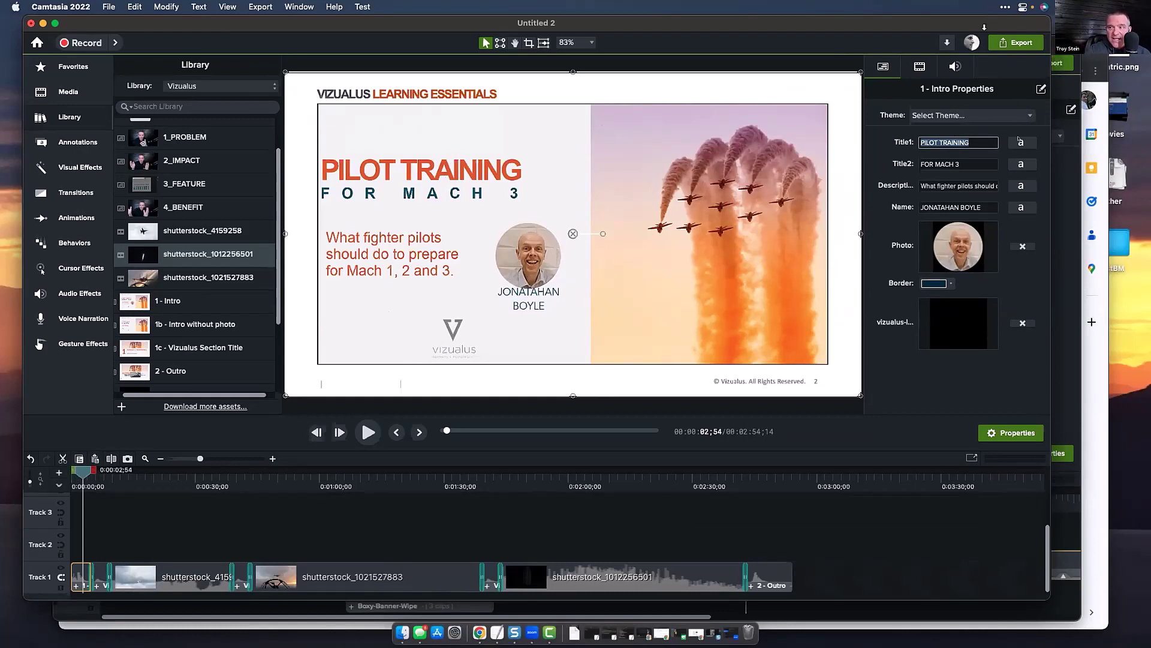
pyautogui.click(963, 159)
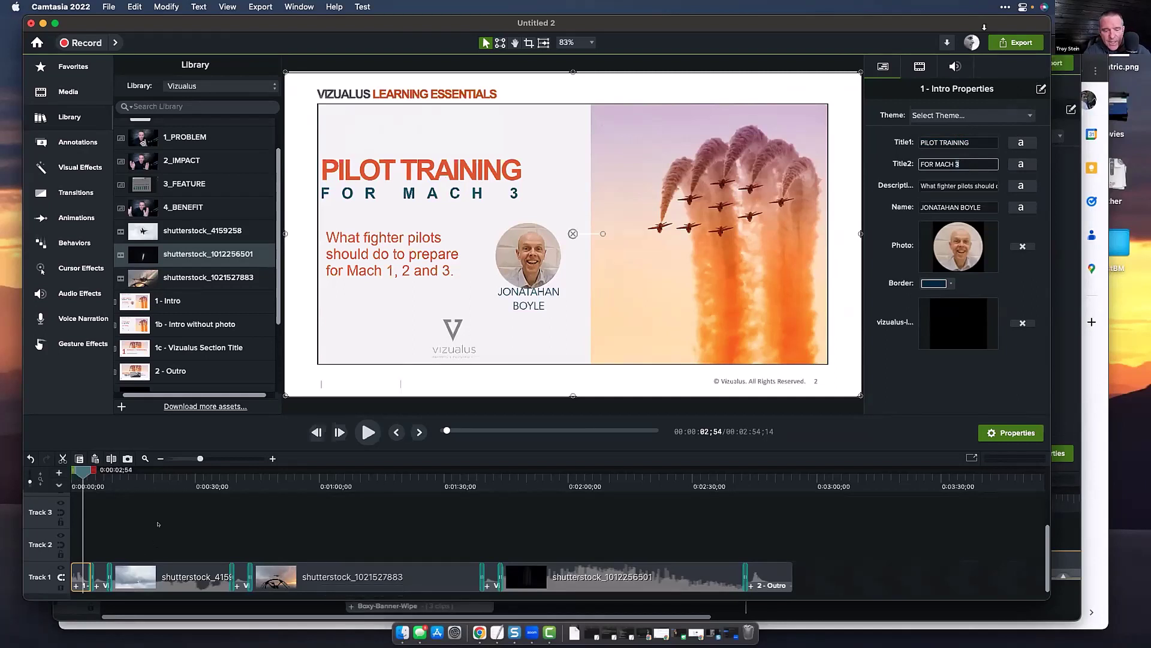
pyautogui.press('BackSpace')
pyautogui.write('1-3')
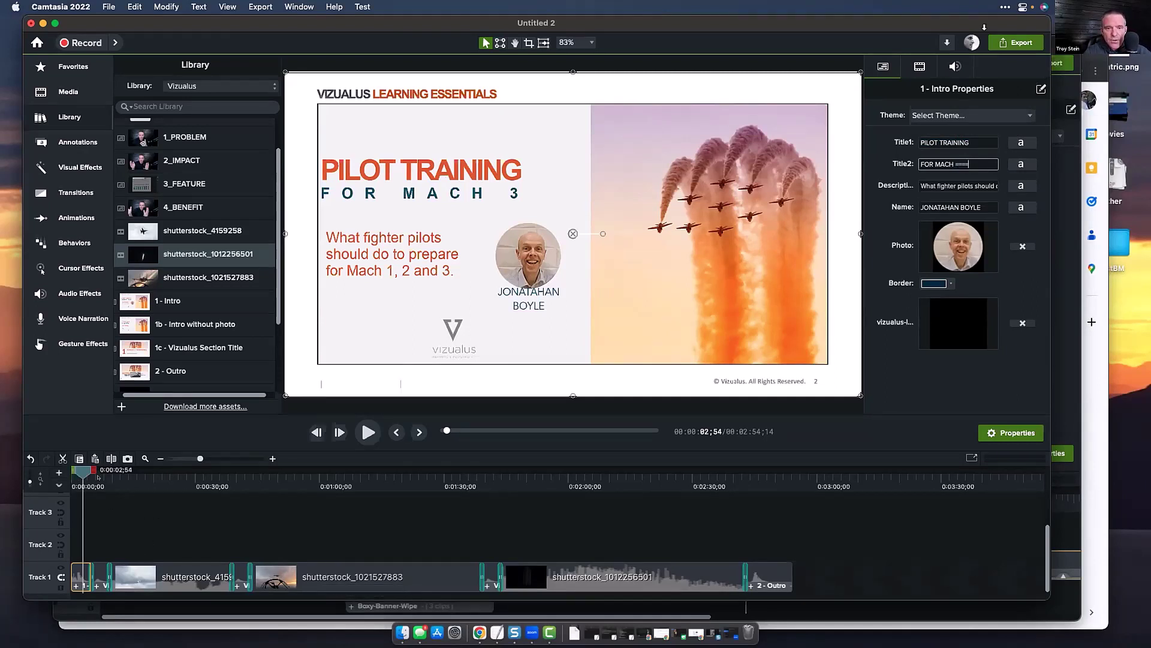
pyautogui.press('Return')
# Open the intro group and examine its nested callout, photo, description and title clips, closing the group at the end
pyautogui.moveTo(200, 458); pyautogui.dragTo(233, 458)
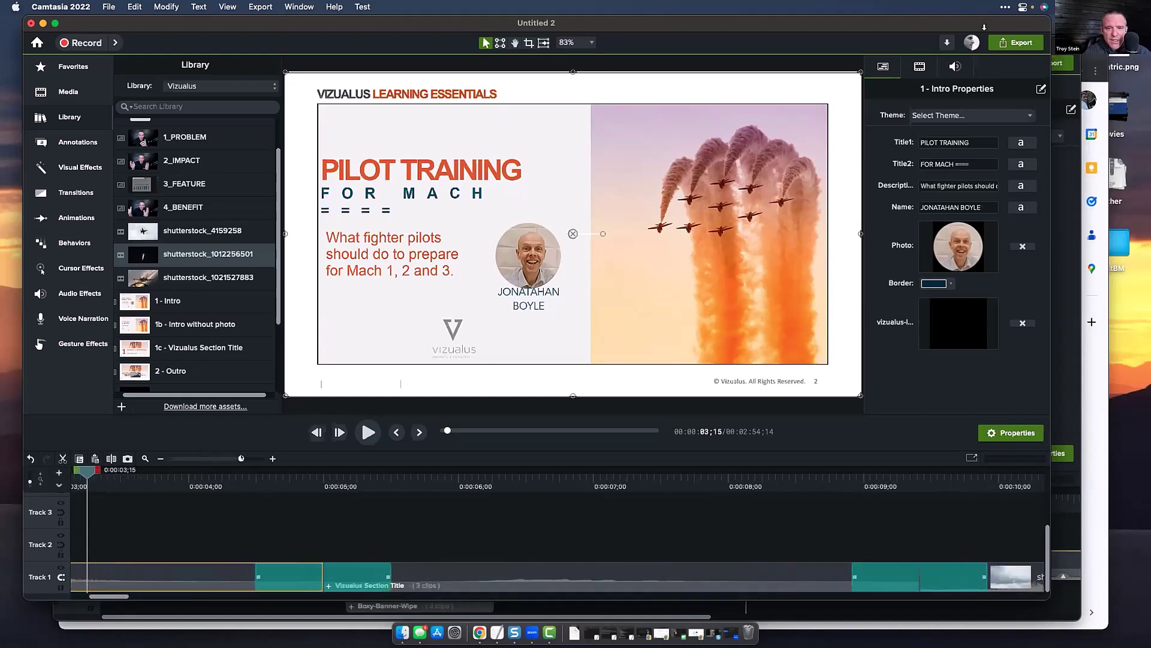
pyautogui.hscroll(-5, 136, 589)
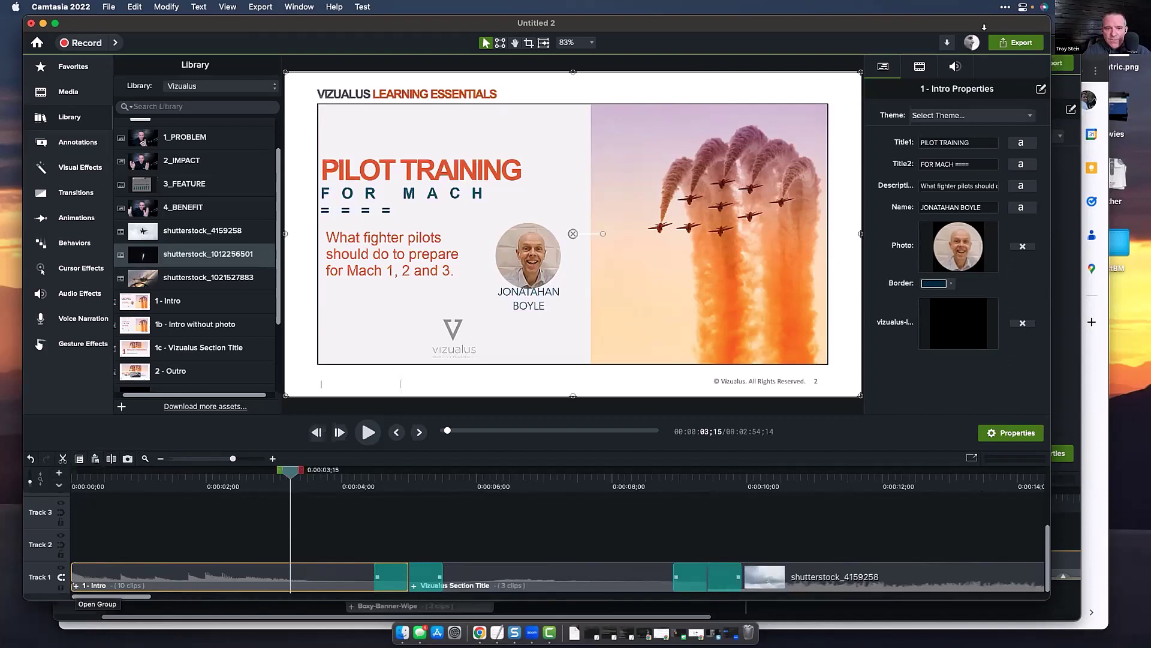
pyautogui.click(74, 585)
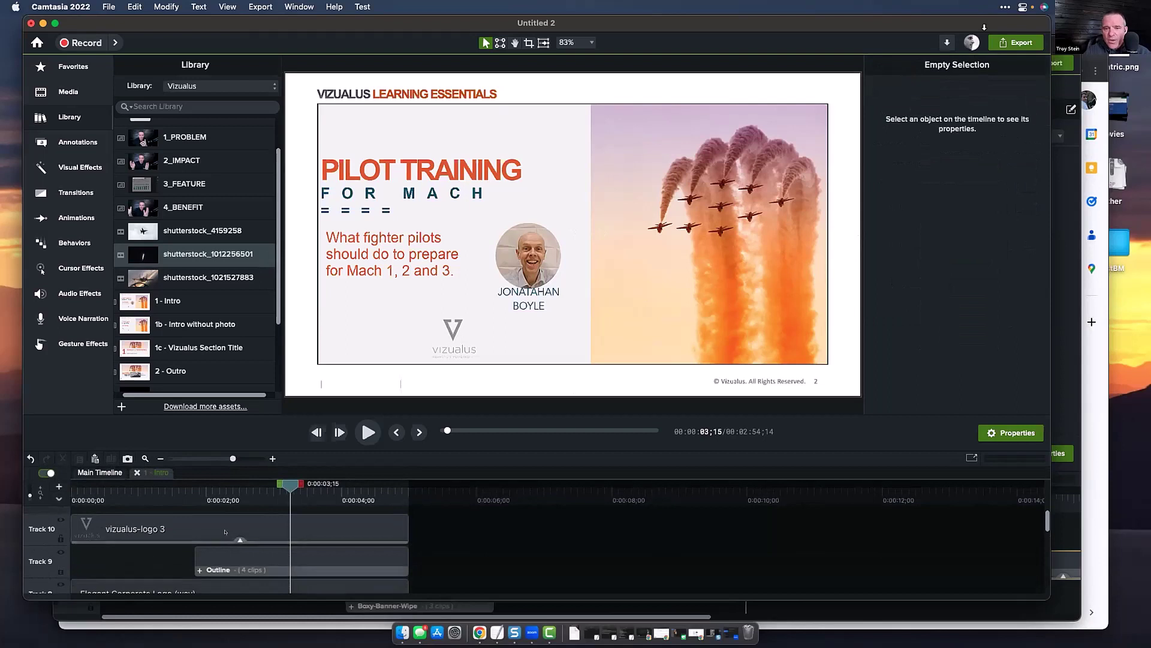
pyautogui.scroll(-3, 224, 522)
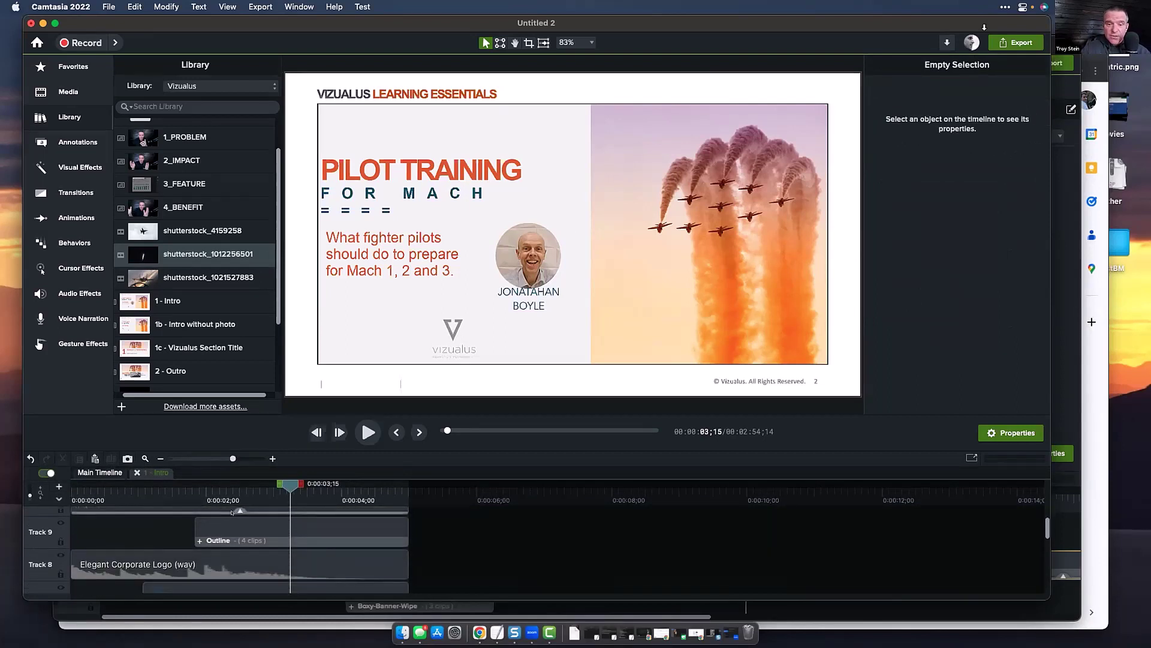
pyautogui.click(218, 552)
pyautogui.scroll(-1, 218, 551)
pyautogui.click(217, 570)
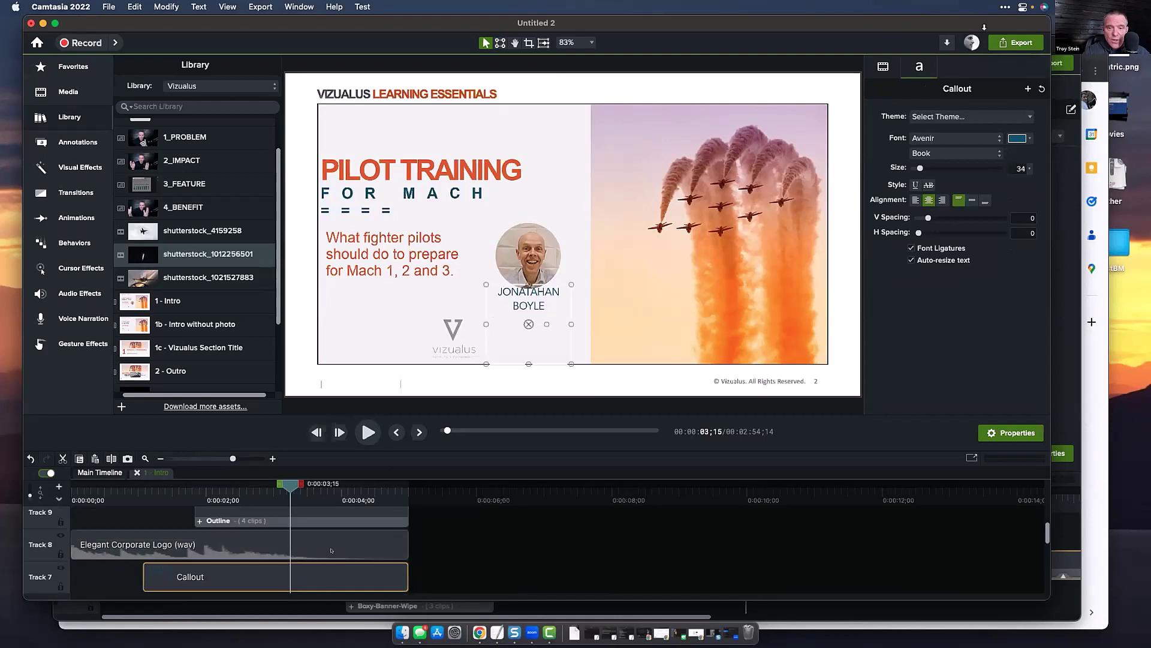
pyautogui.scroll(-5, 288, 550)
pyautogui.click(217, 557)
pyautogui.scroll(-1, 335, 523)
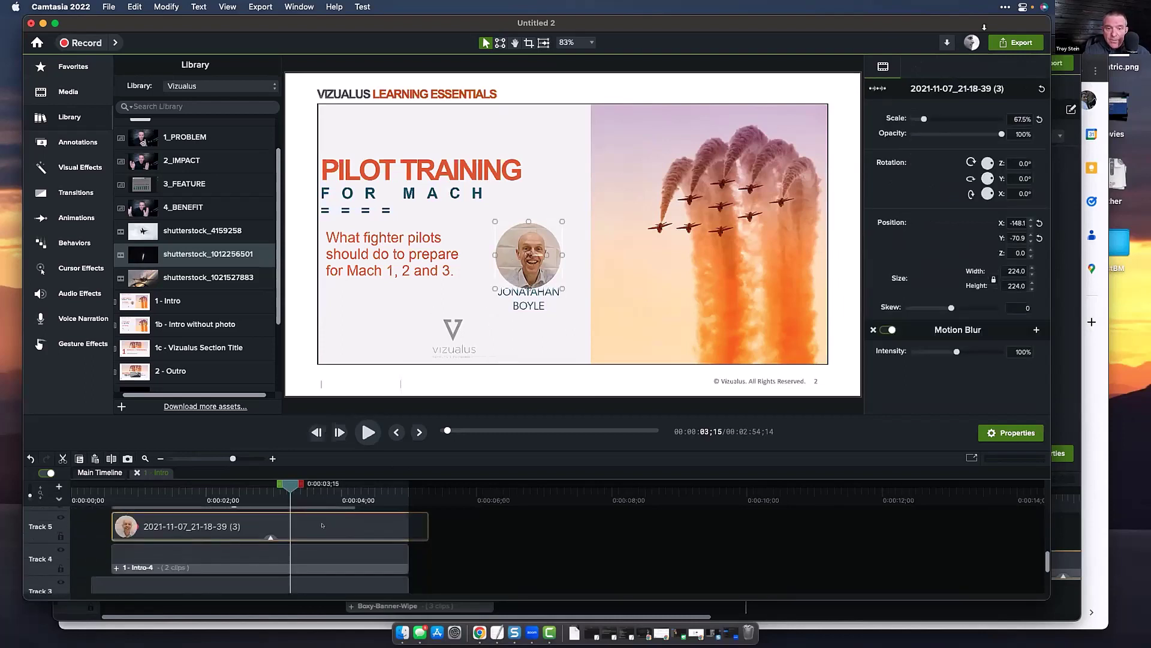
pyautogui.click(221, 560)
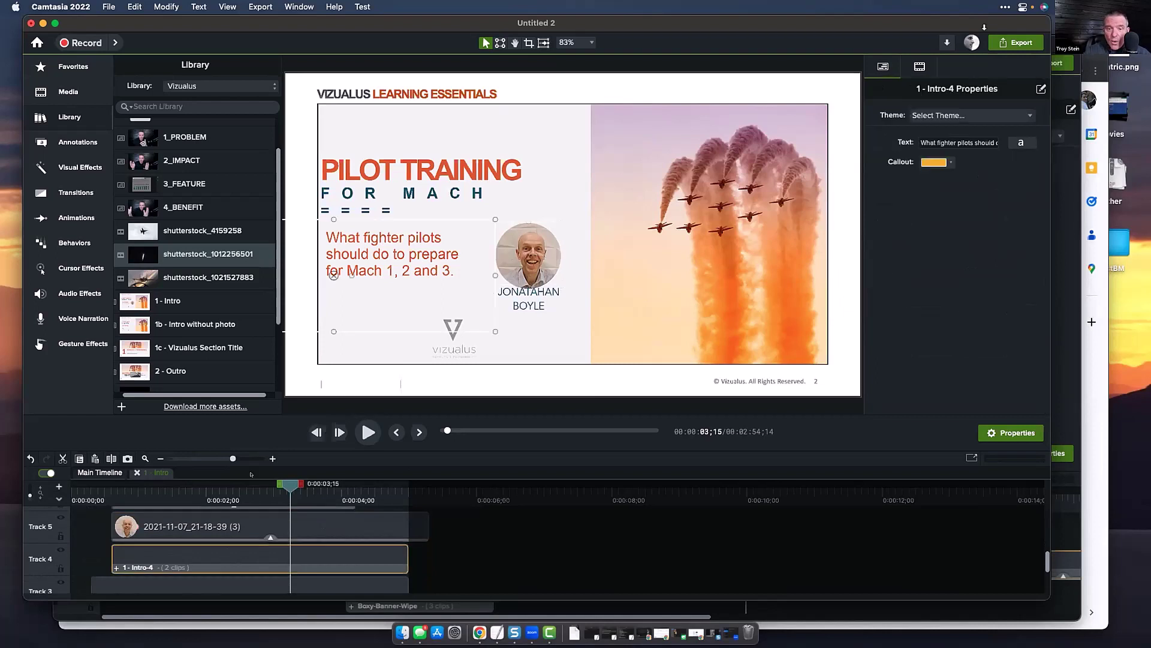
pyautogui.scroll(-1, 214, 542)
pyautogui.click(214, 567)
pyautogui.scroll(2, 216, 533)
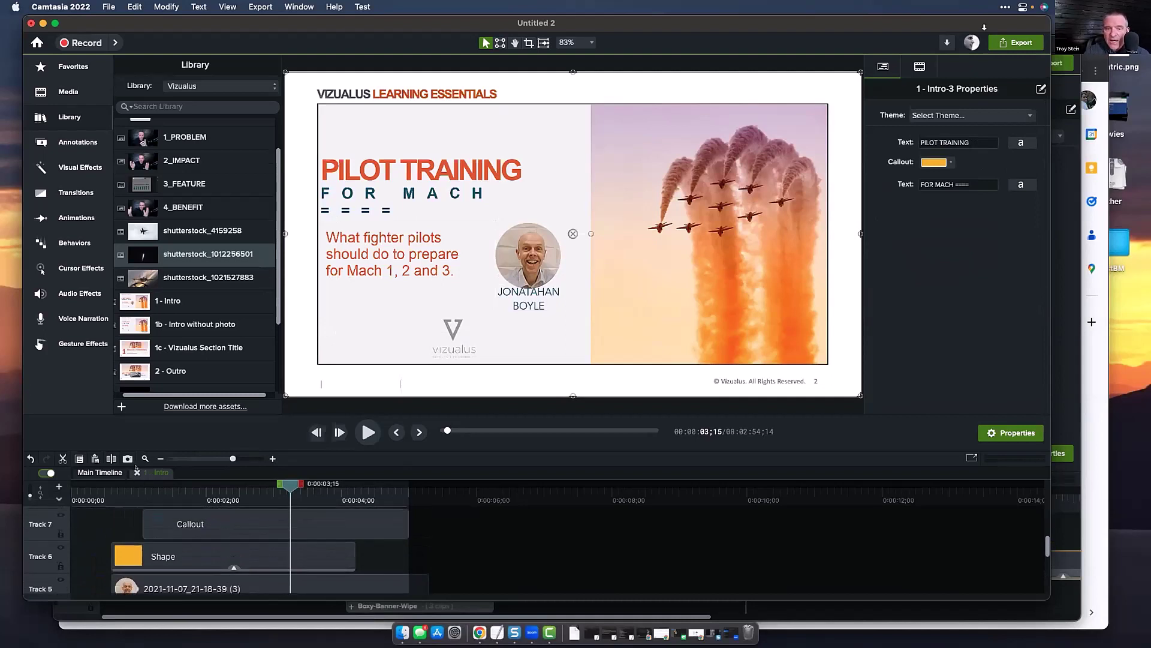
pyautogui.click(137, 472)
# Expose the jet formation image Vizualus2_2 as a visible property of the intro in the Quick Property Editor
pyautogui.click(185, 564)
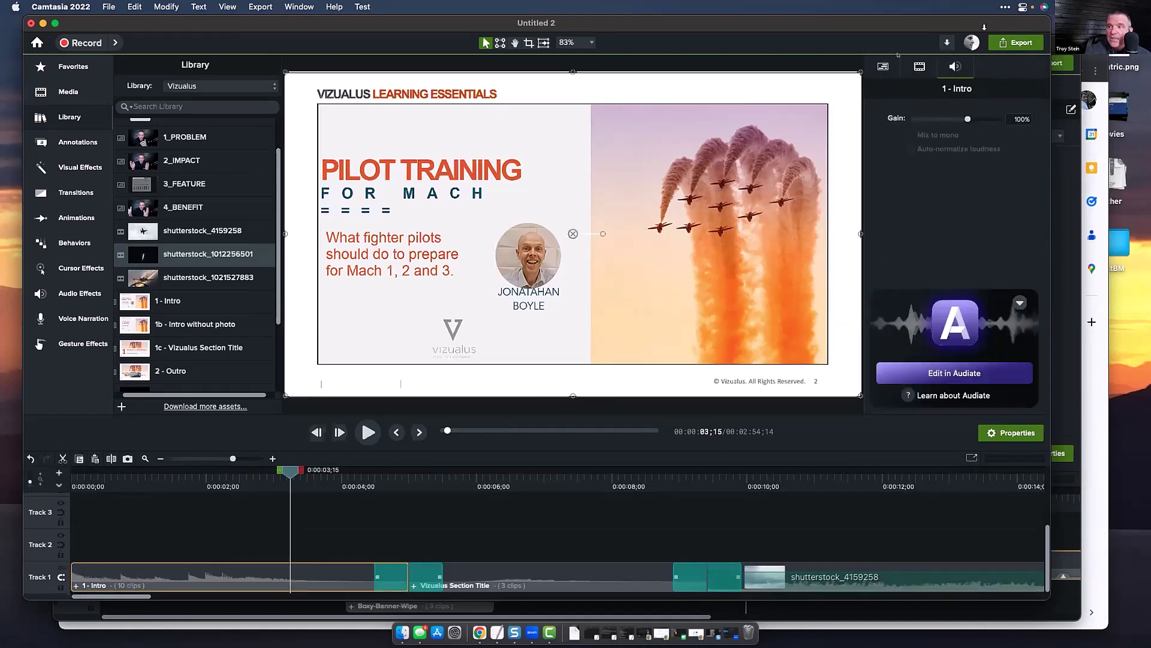
pyautogui.click(883, 66)
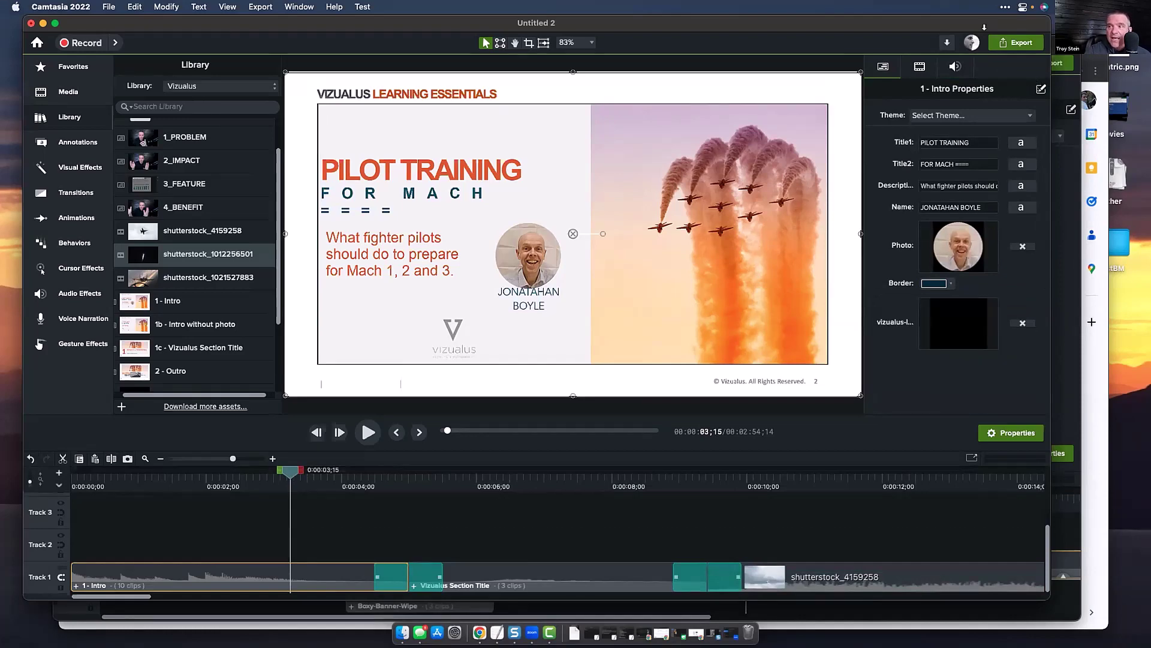
pyautogui.click(1041, 89)
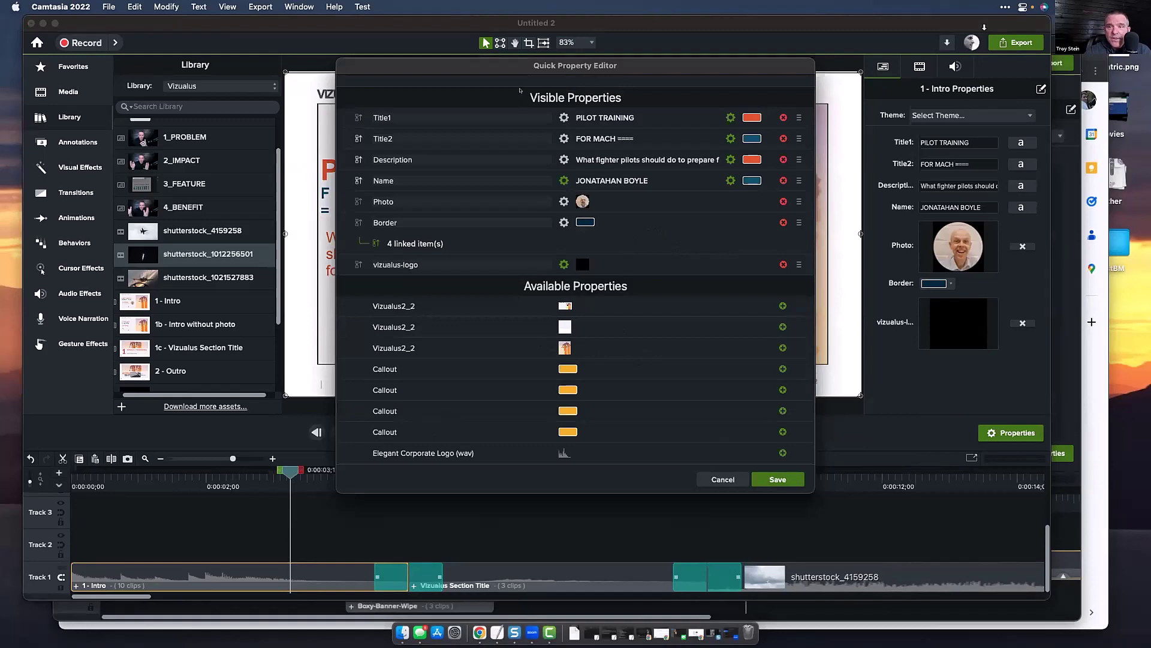
pyautogui.moveTo(435, 91); pyautogui.dragTo(638, 283)
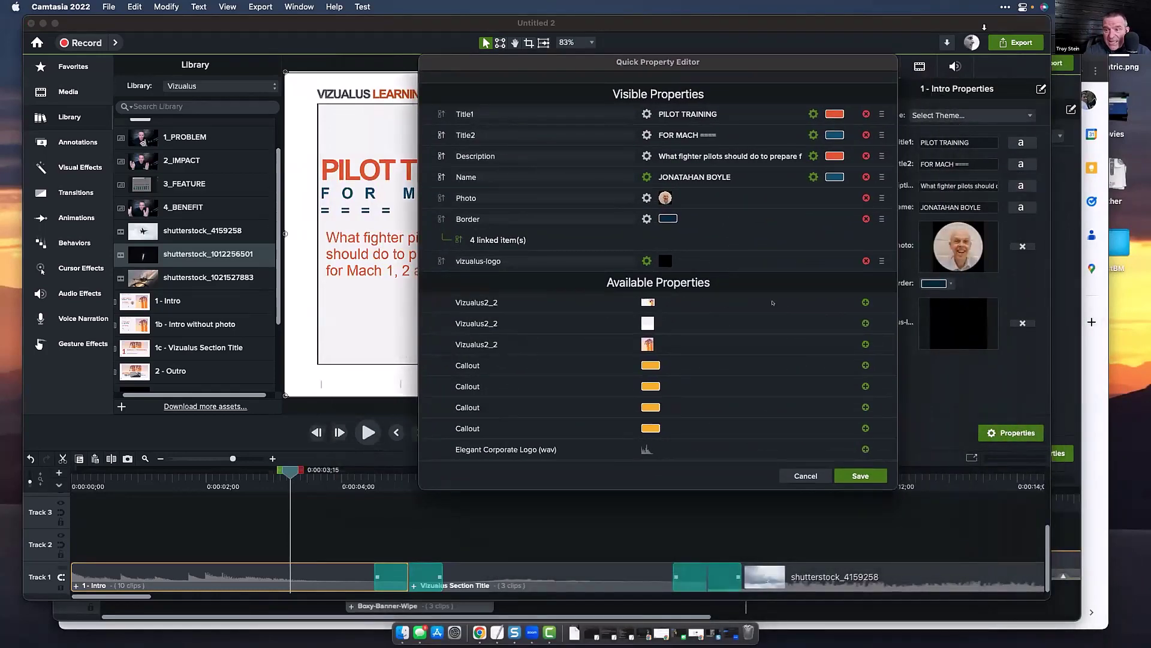
pyautogui.click(866, 344)
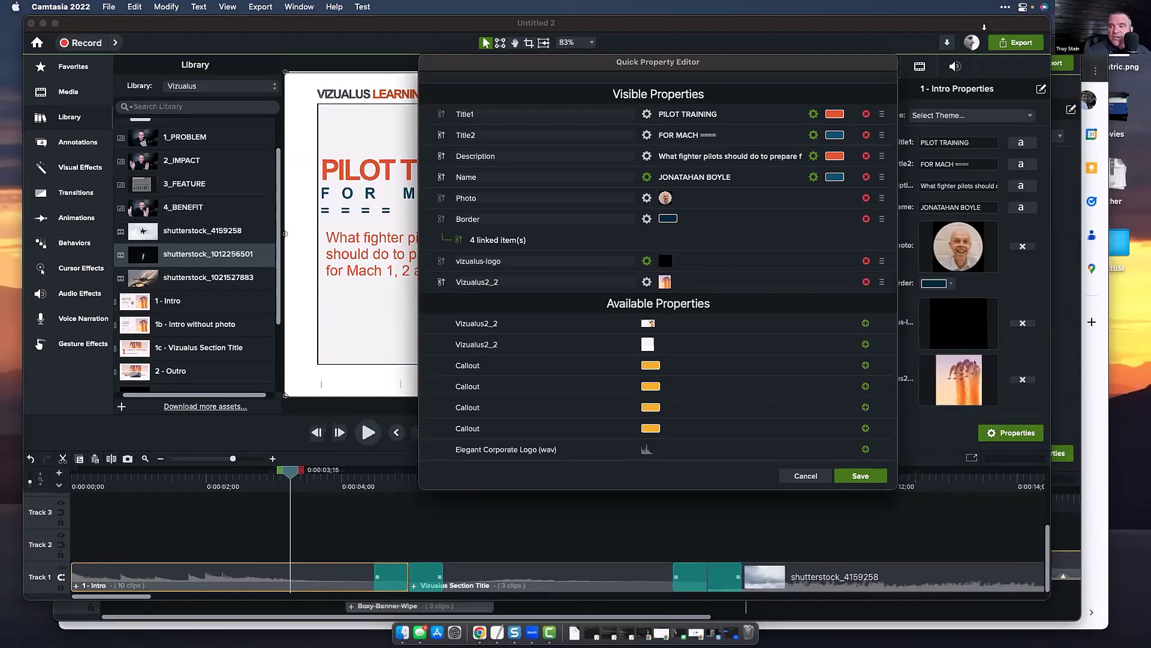
# Remove the jet formation image and vizualus-logo from the intro's visible properties and discard the edits
pyautogui.click(866, 281)
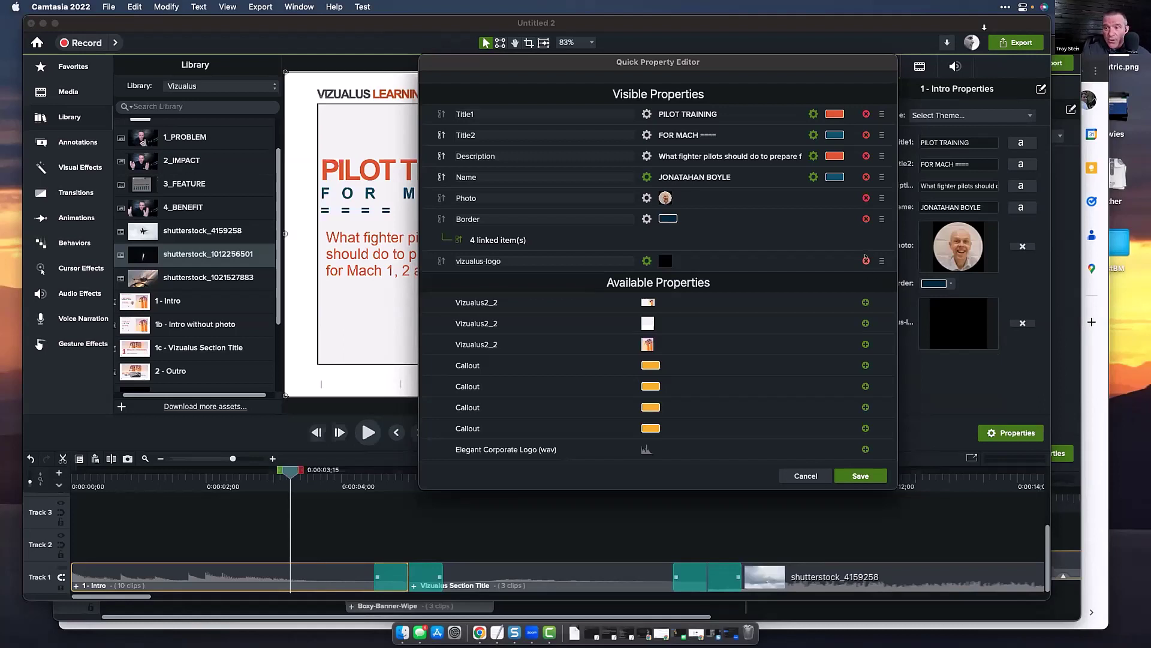
pyautogui.click(865, 260)
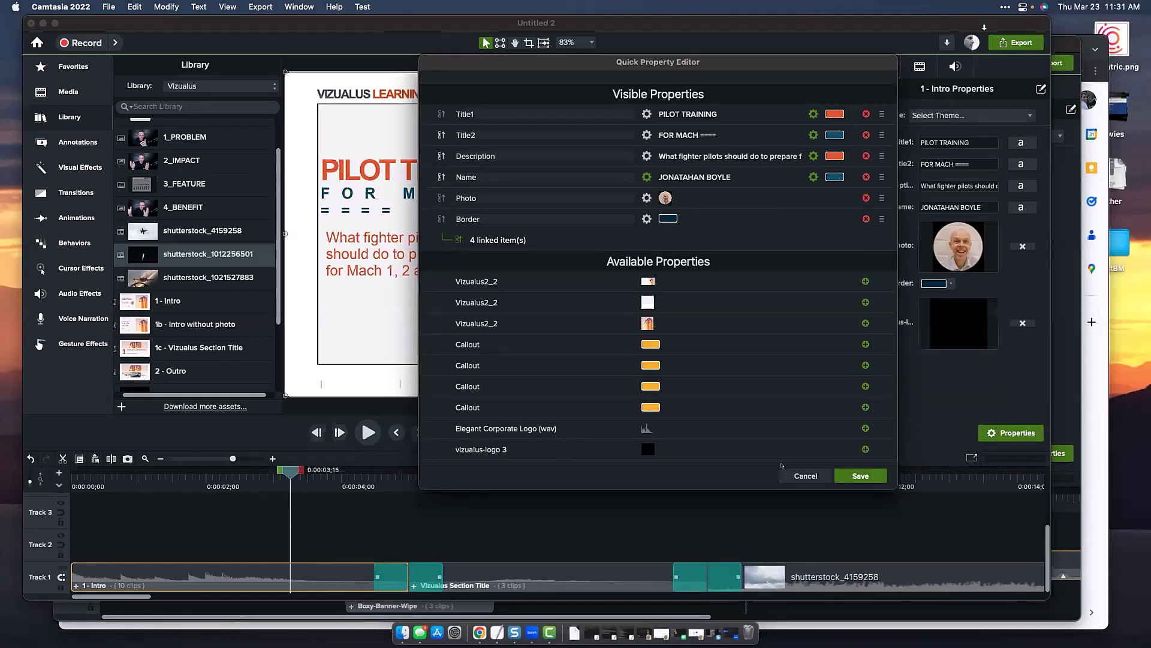
pyautogui.click(784, 467)
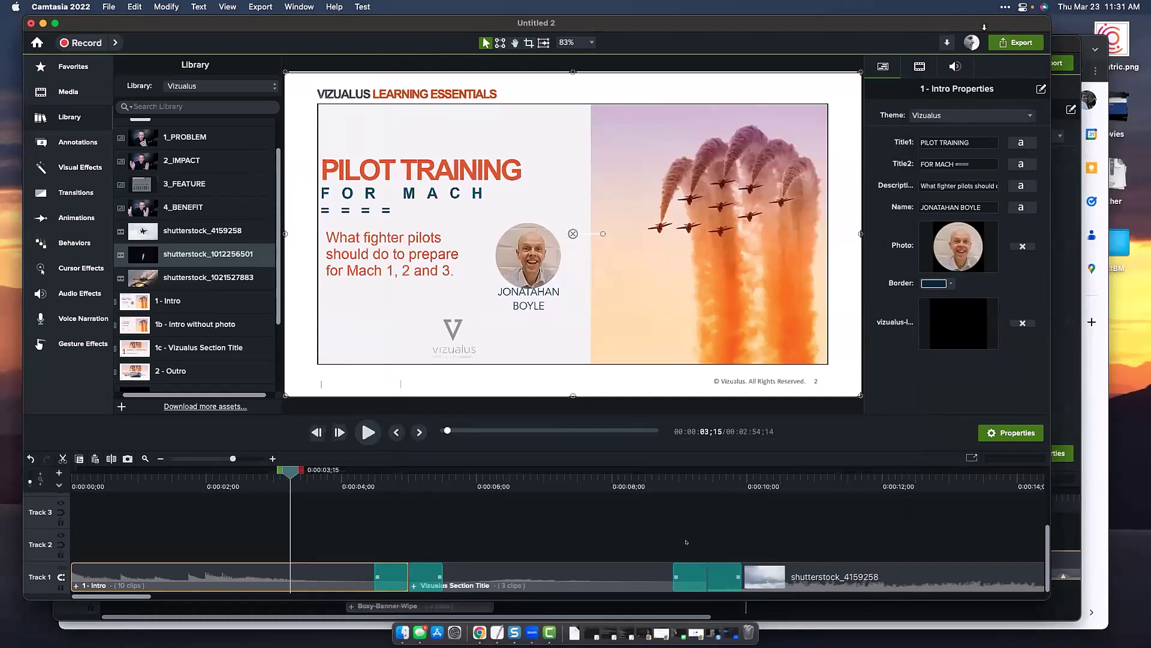
# Delete all media from the timeline
pyautogui.click(349, 514)
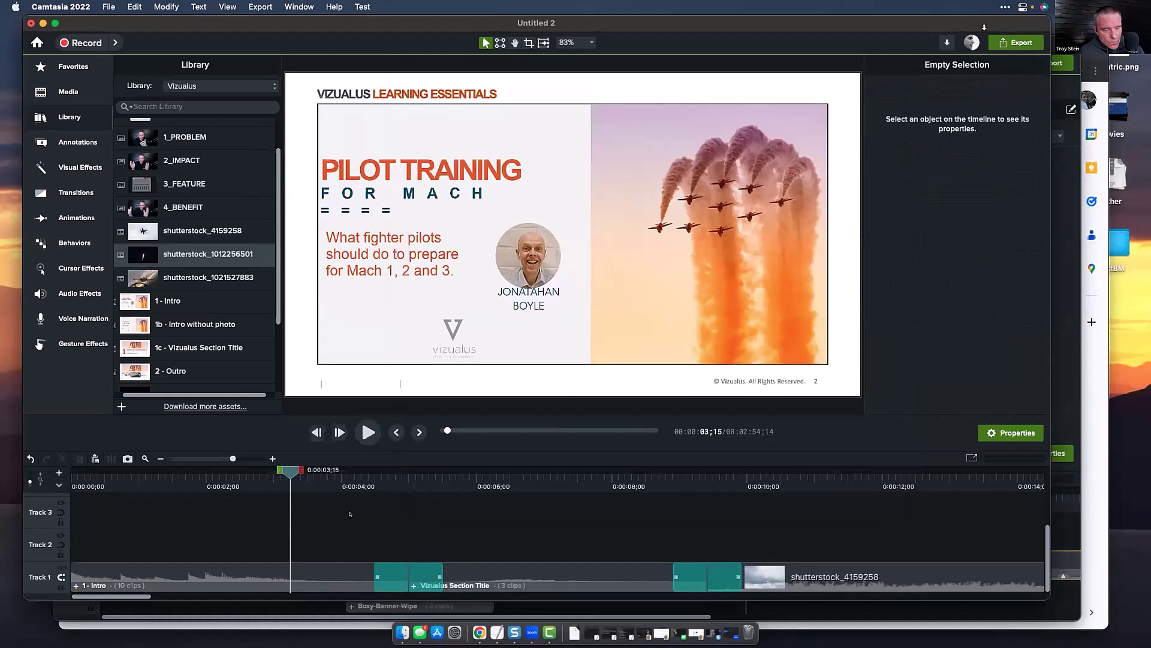
pyautogui.press('super+a')
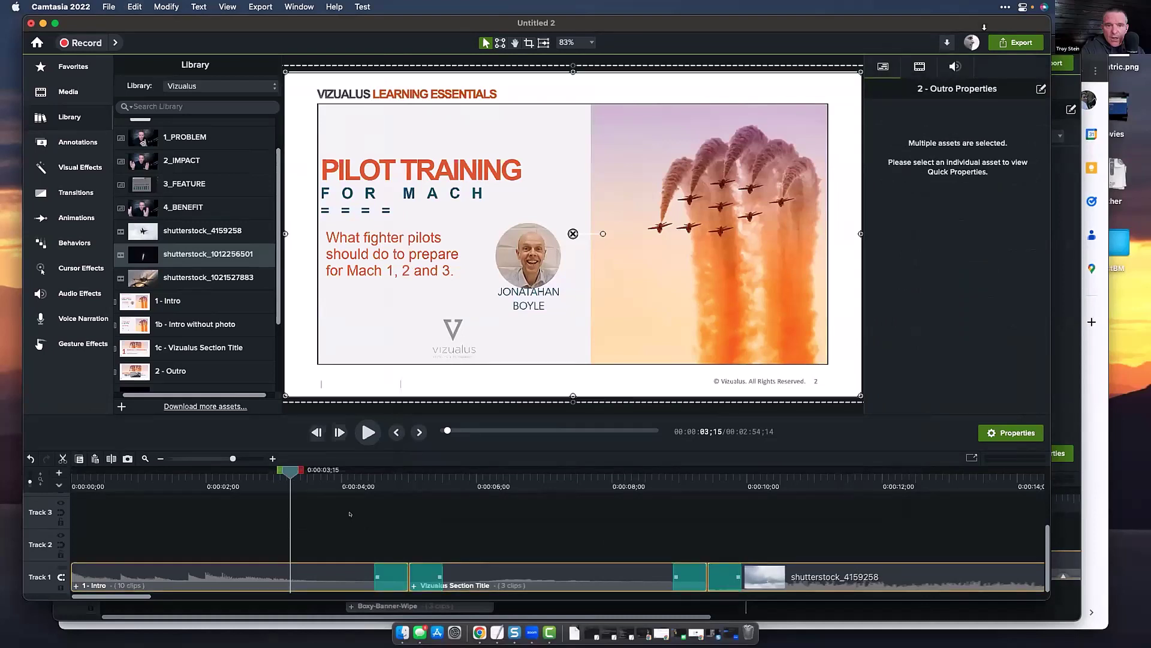
pyautogui.press('Delete')
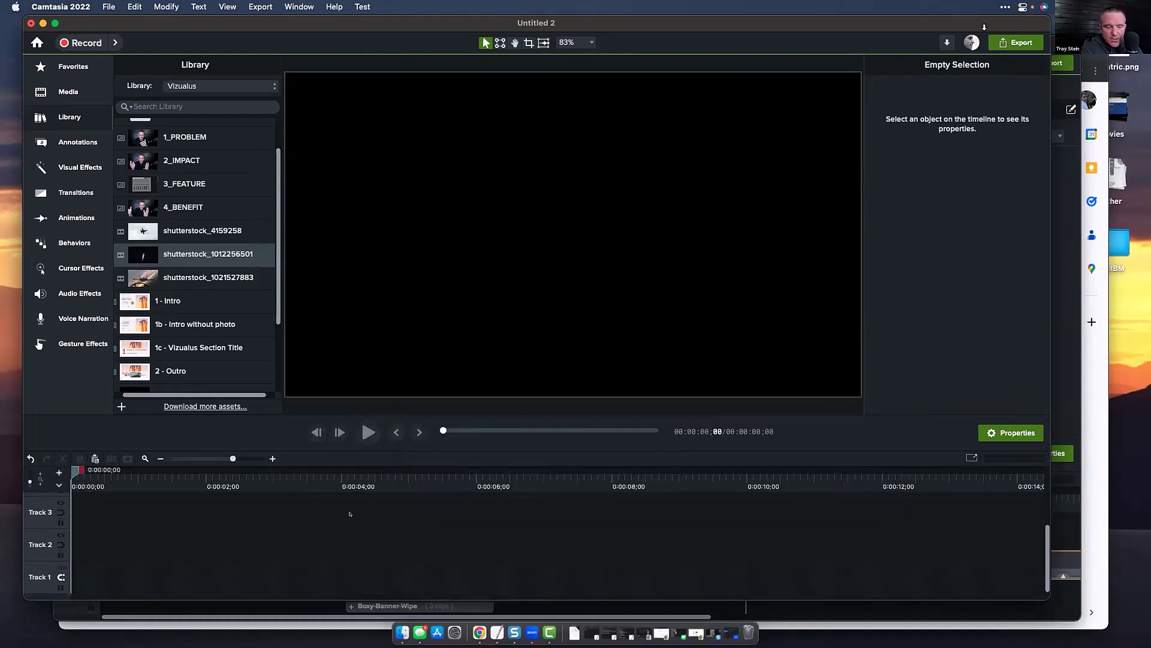
# Add a placeholder at the start of Track 1 and scrub through it to about 0:00:04;51
pyautogui.press('super+shift+p')
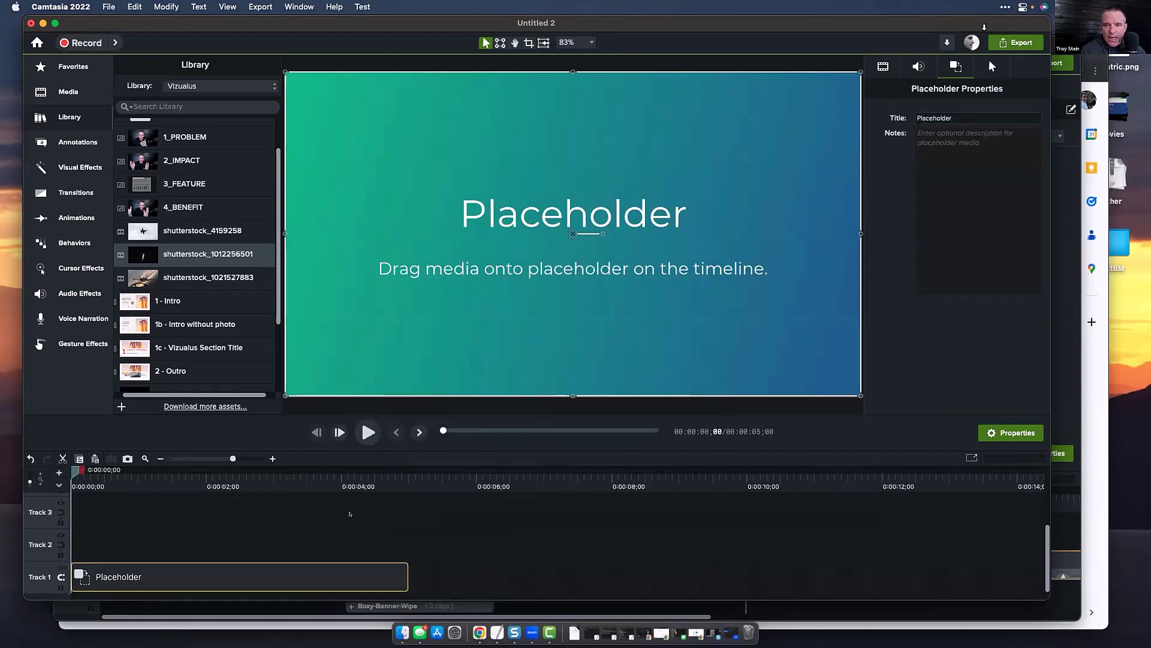
pyautogui.moveTo(375, 475); pyautogui.dragTo(394, 473)
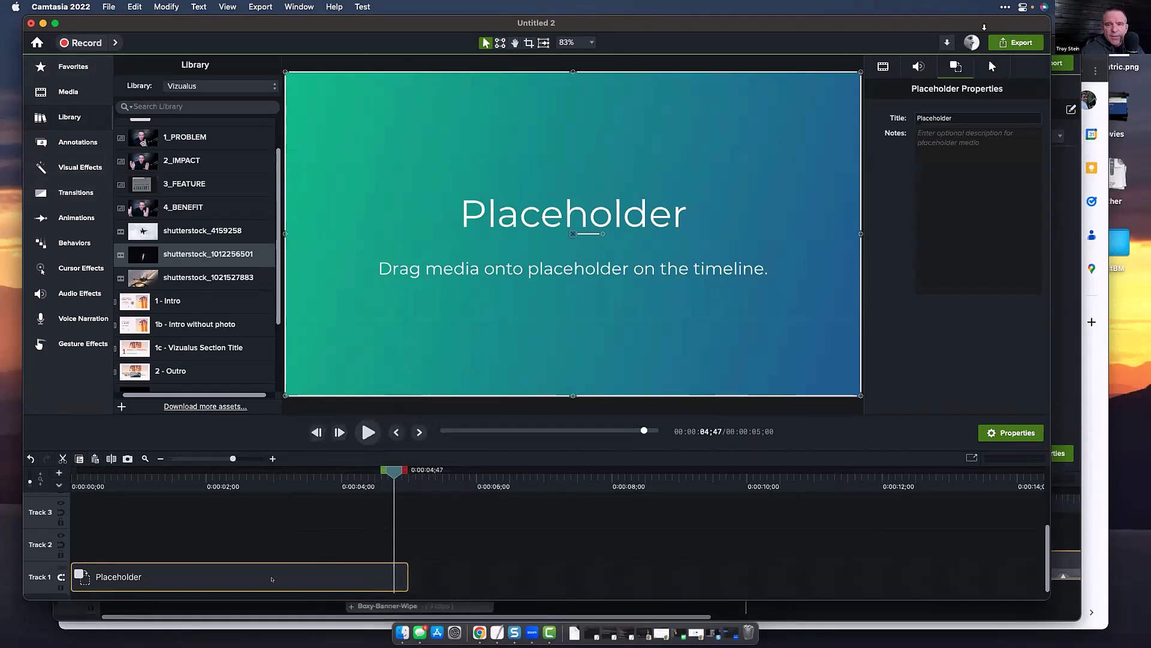
pyautogui.moveTo(264, 477); pyautogui.dragTo(398, 483)
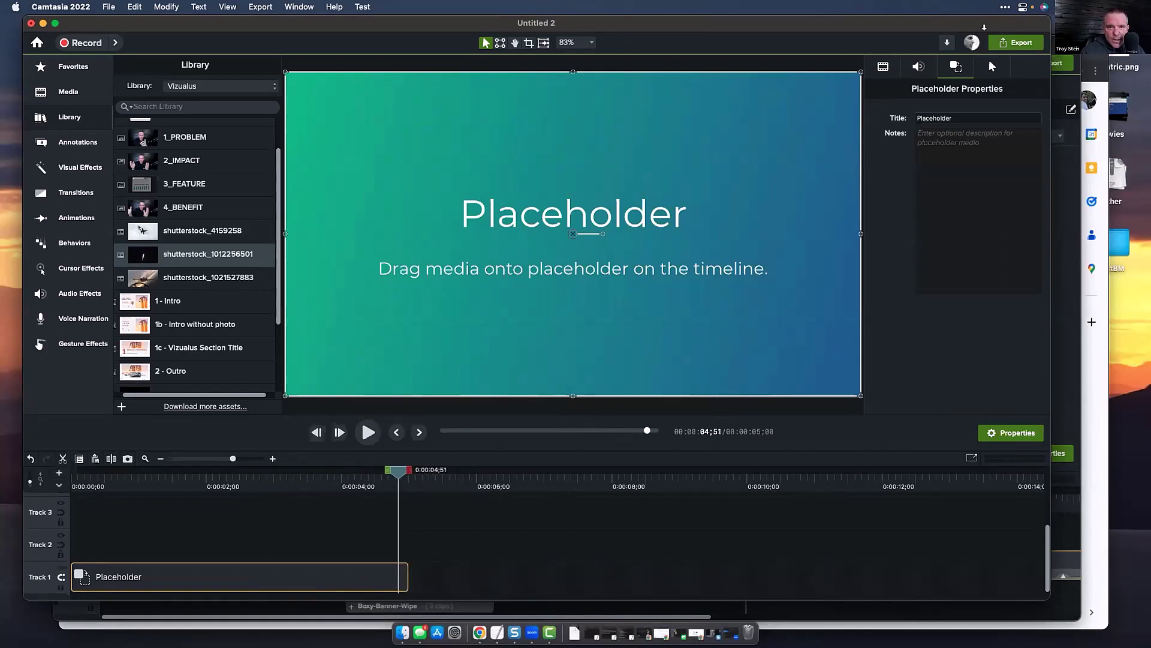
# Ripple-replace the placeholder on Track 1 with shutterstock_4159258 from the library
pyautogui.moveTo(139, 228); pyautogui.dragTo(128, 526)
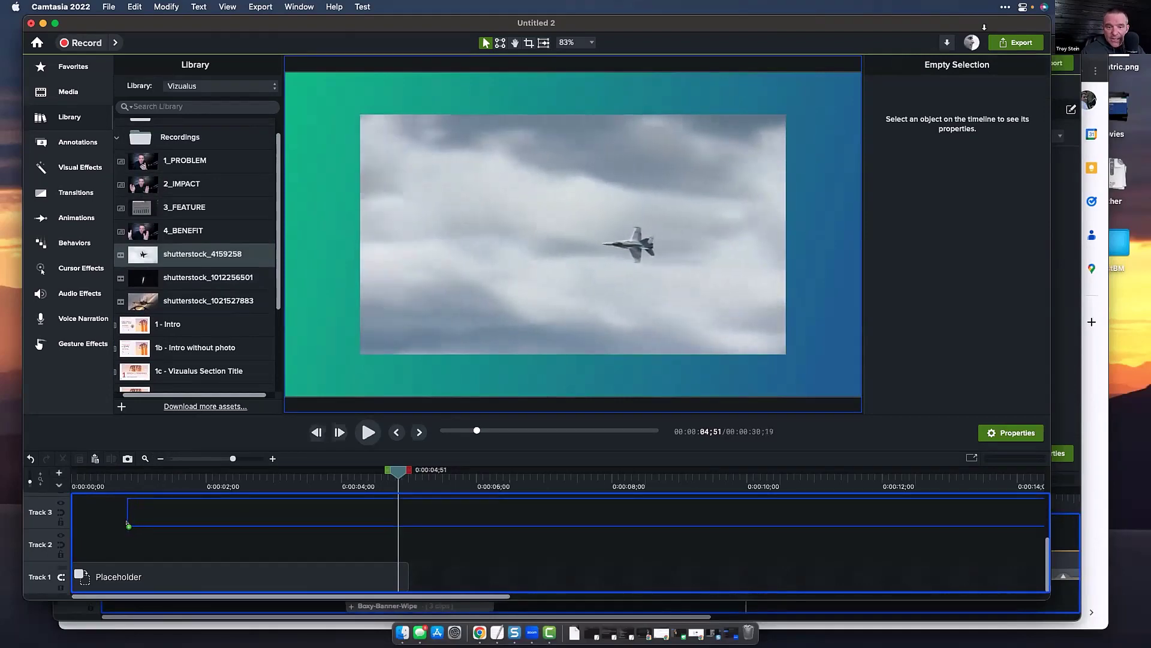
pyautogui.moveTo(128, 525); pyautogui.dragTo(121, 571)
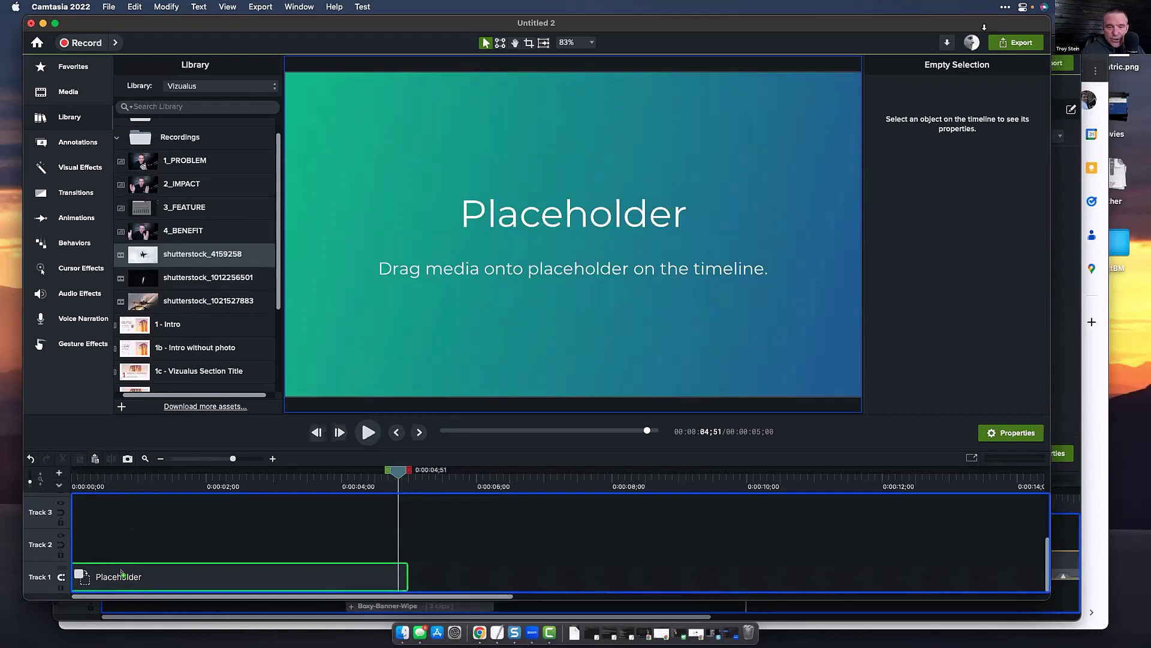
pyautogui.moveTo(122, 572); pyautogui.dragTo(127, 574)
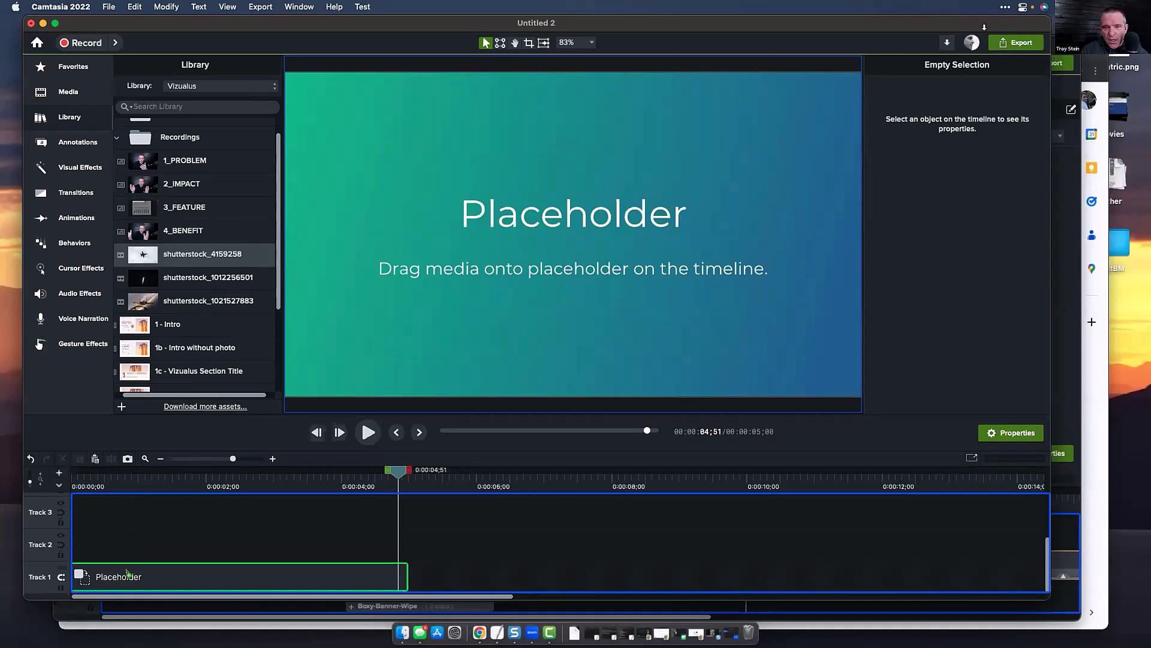
pyautogui.moveTo(127, 573); pyautogui.dragTo(127, 570)
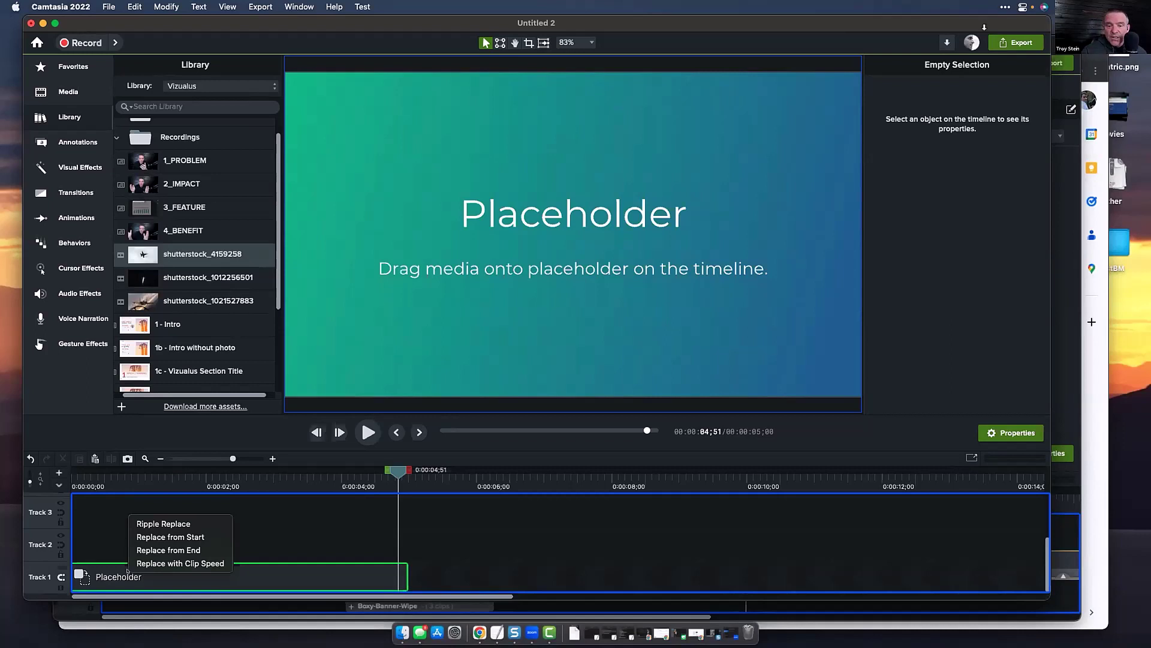
pyautogui.click(158, 522)
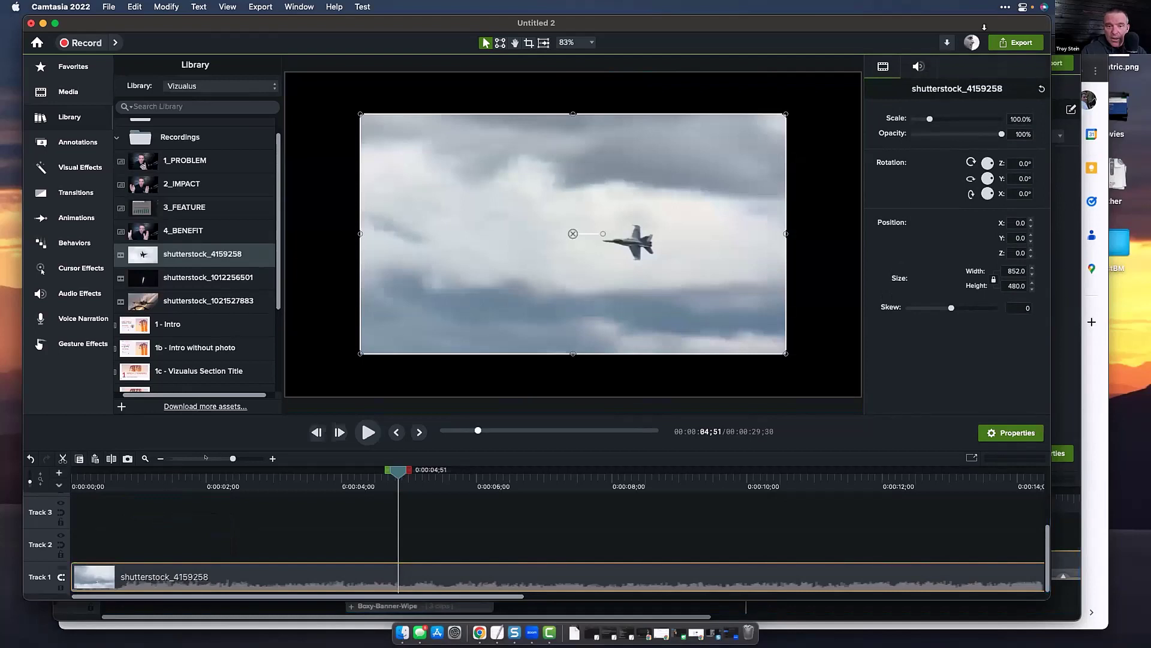
pyautogui.moveTo(232, 458); pyautogui.dragTo(215, 457)
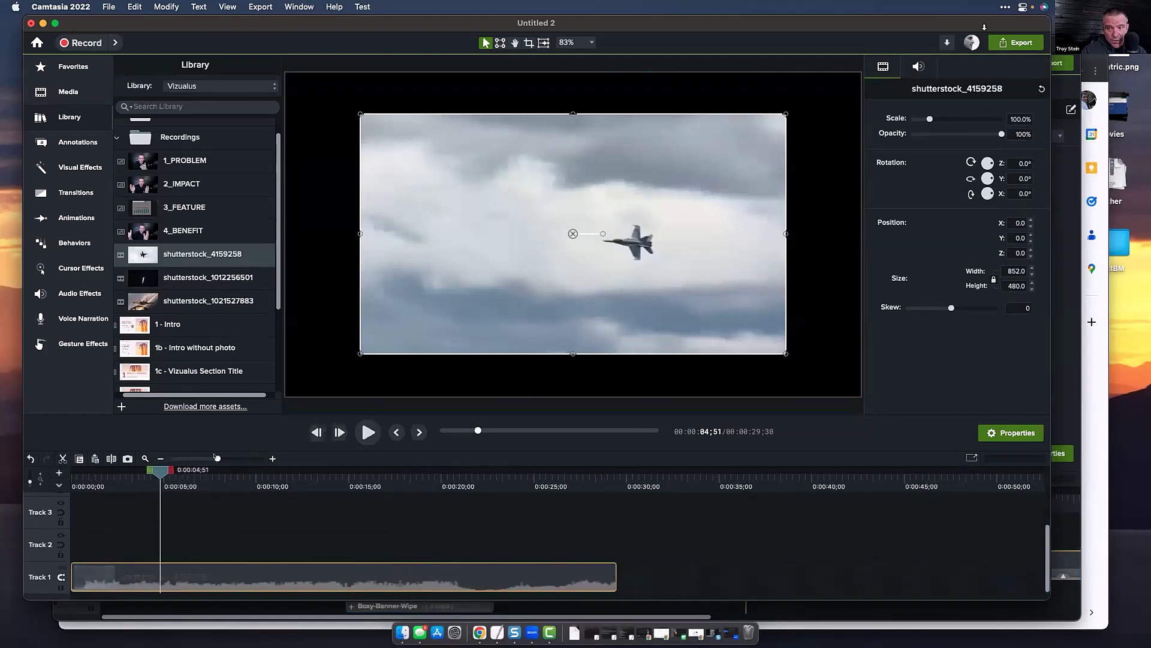
# Undo the ripple replacement on Track 1 and replace the placeholder from the start with shutterstock_4159258
pyautogui.moveTo(547, 477); pyautogui.dragTo(617, 485)
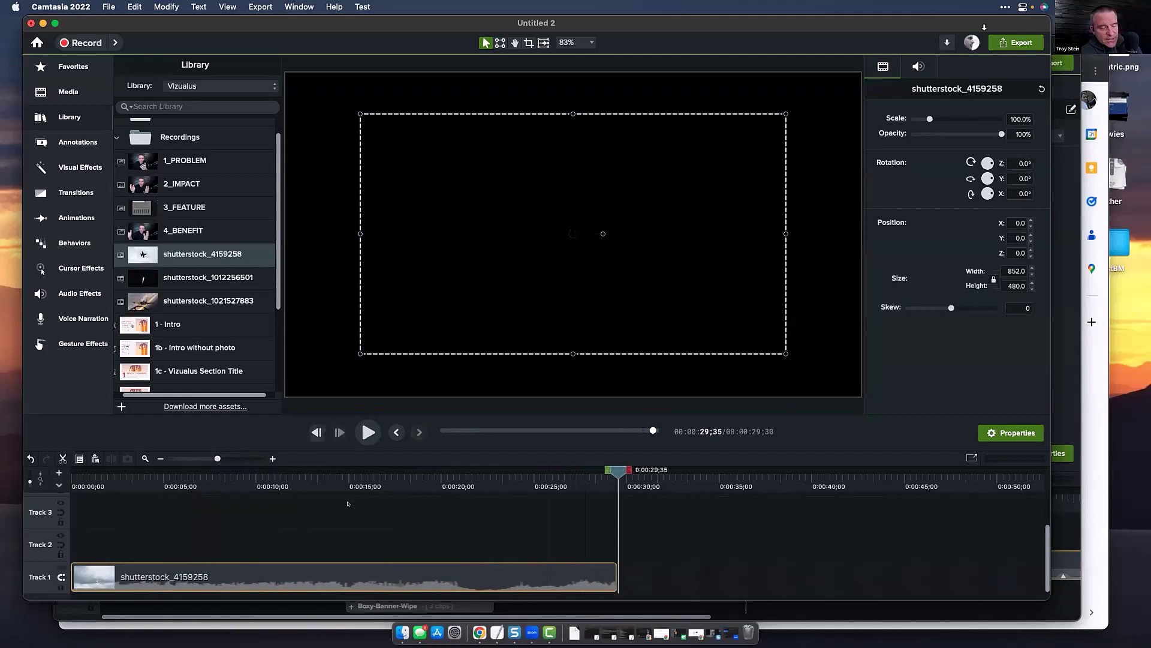
pyautogui.press('super+z')
pyautogui.moveTo(140, 248); pyautogui.dragTo(119, 570)
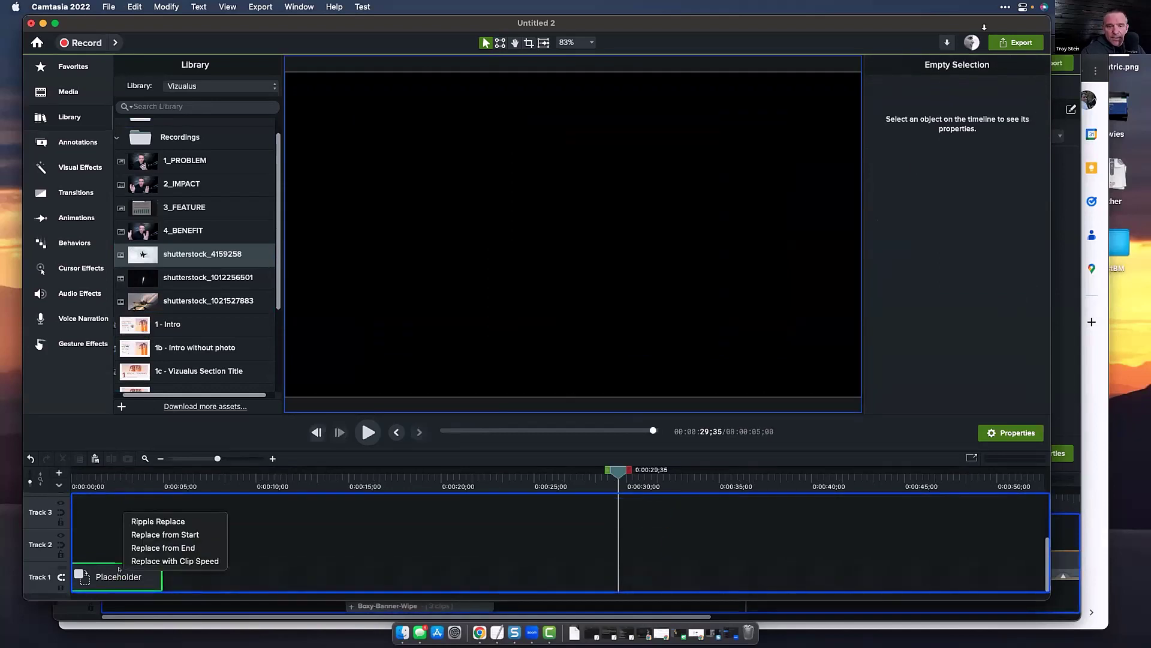
pyautogui.click(137, 533)
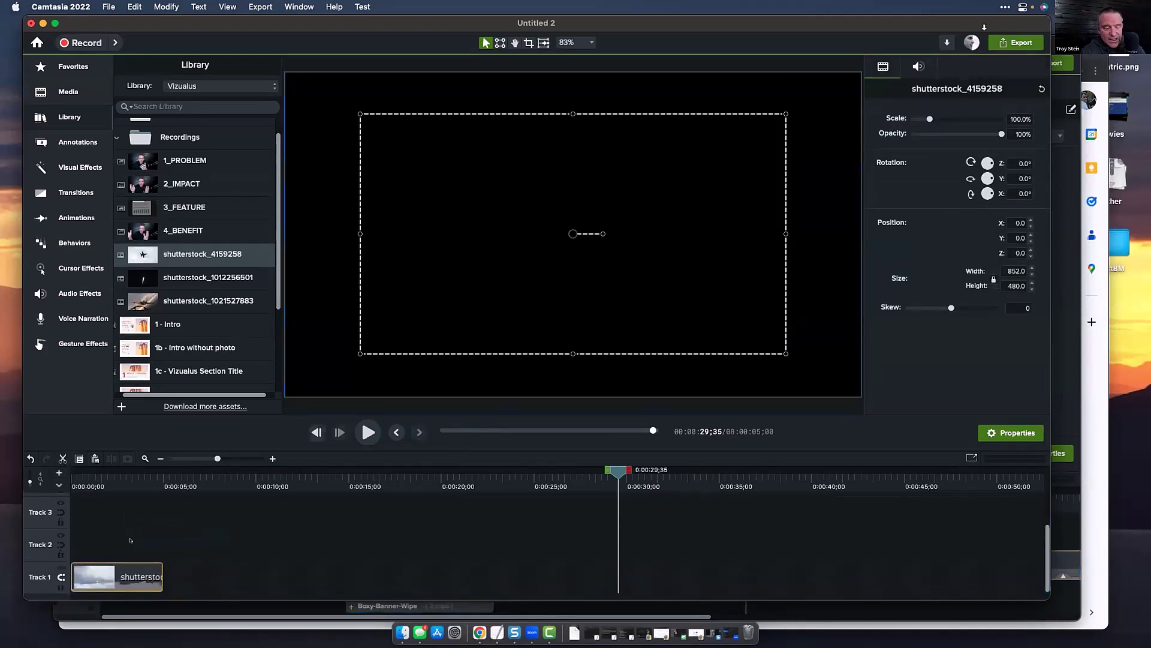
# Scrub through the replaced clip on Track 1 from its beginning to about 0:00:04;40
pyautogui.press('super+equal')
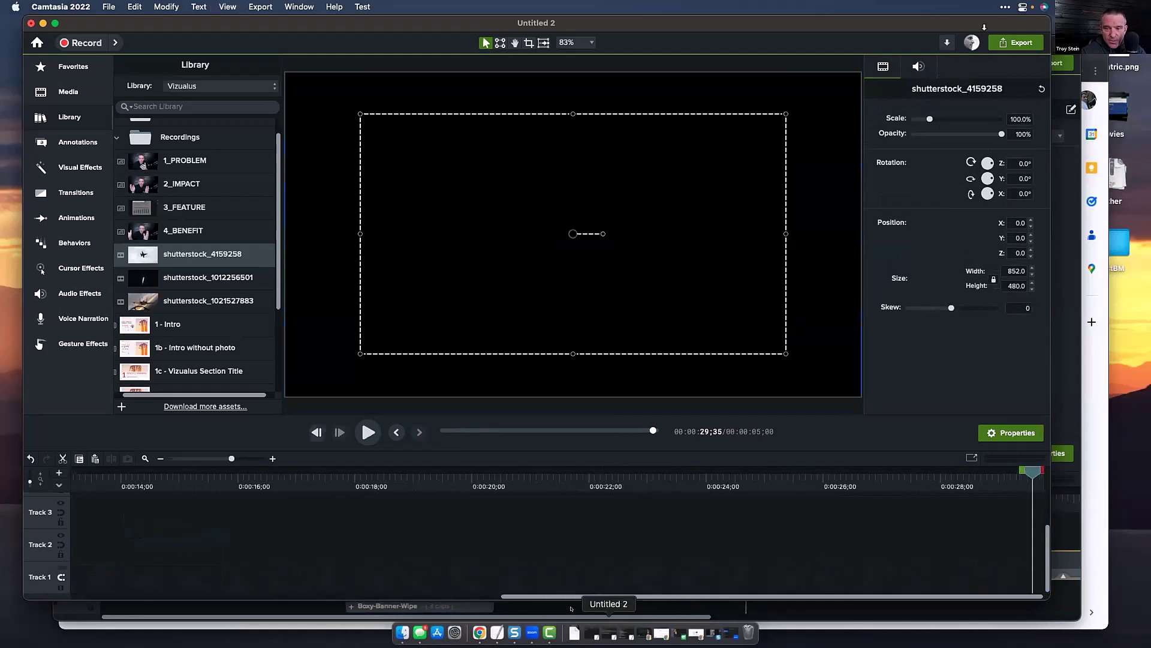
pyautogui.moveTo(533, 595); pyautogui.dragTo(103, 596)
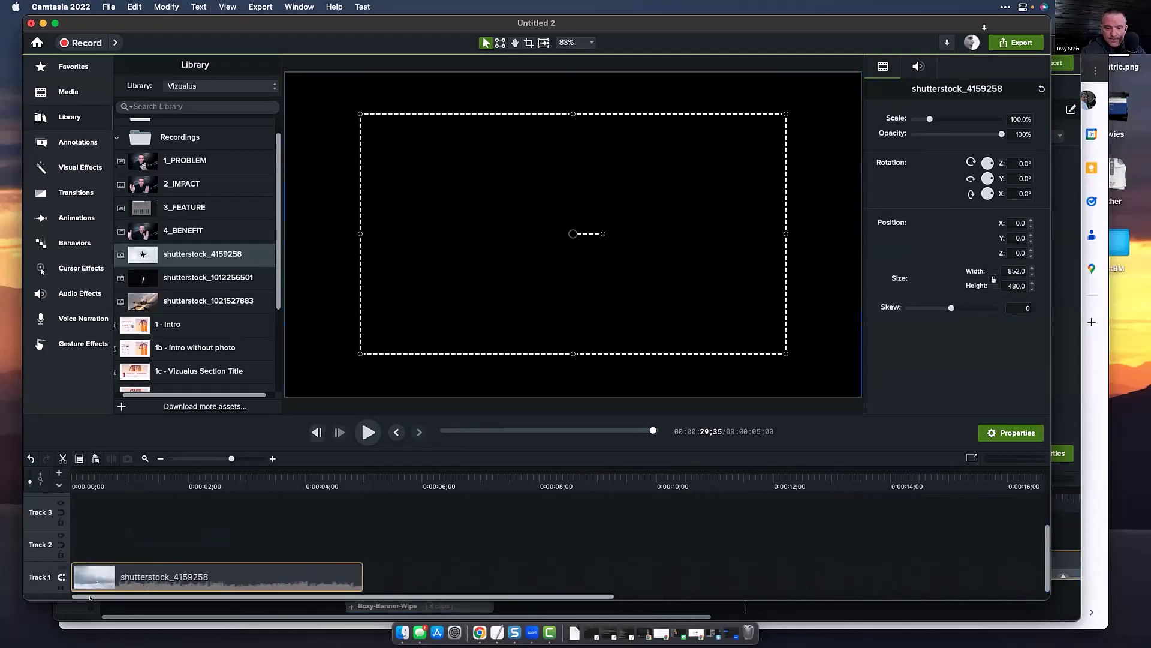
pyautogui.click(88, 473)
pyautogui.moveTo(88, 474); pyautogui.dragTo(343, 478)
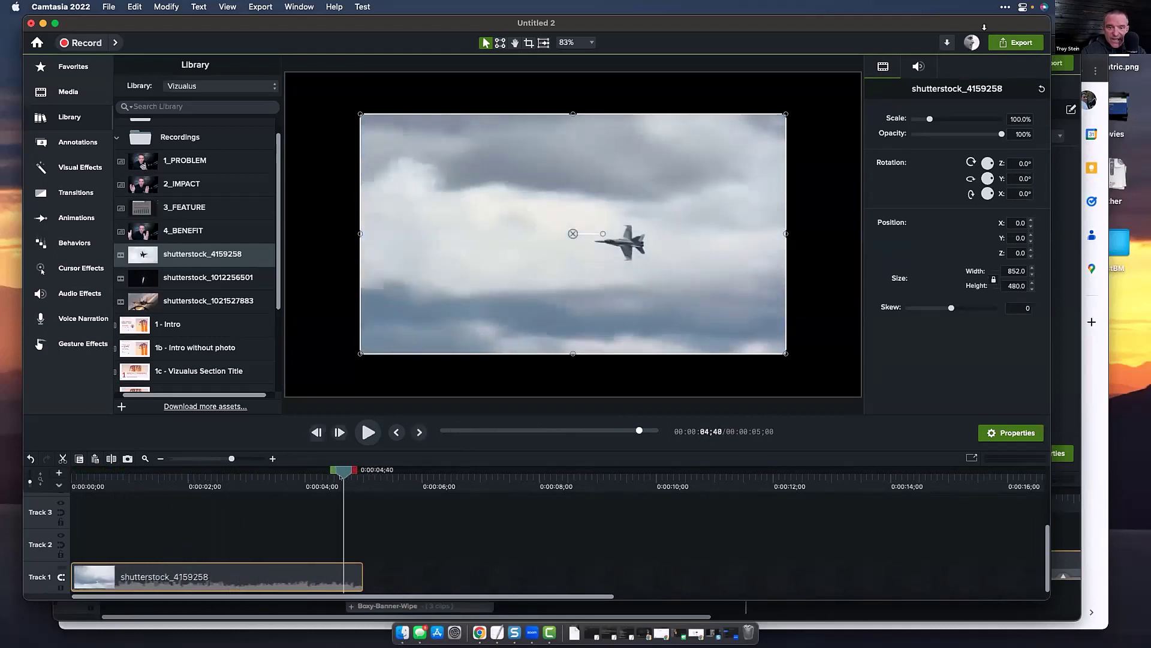
# Undo the from-start replacement, replace the placeholder from the end with shutterstock_4159258, and scrub to about 0:00:04;36
pyautogui.press('super+z')
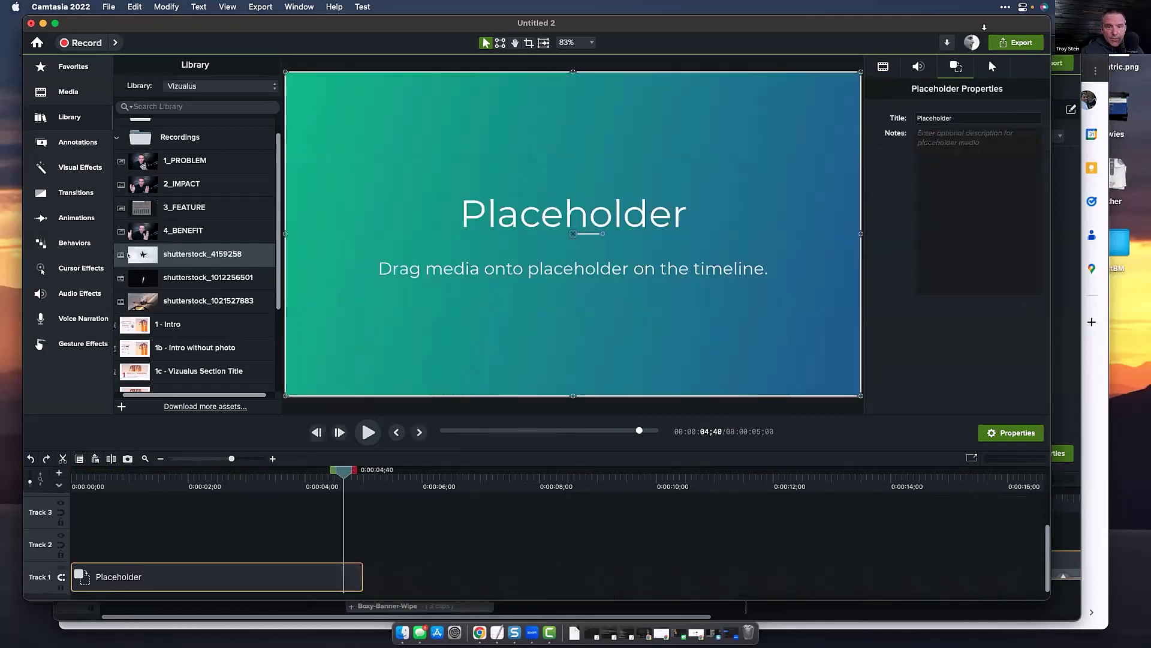
pyautogui.moveTo(128, 255); pyautogui.dragTo(157, 535)
pyautogui.moveTo(140, 573); pyautogui.dragTo(141, 574)
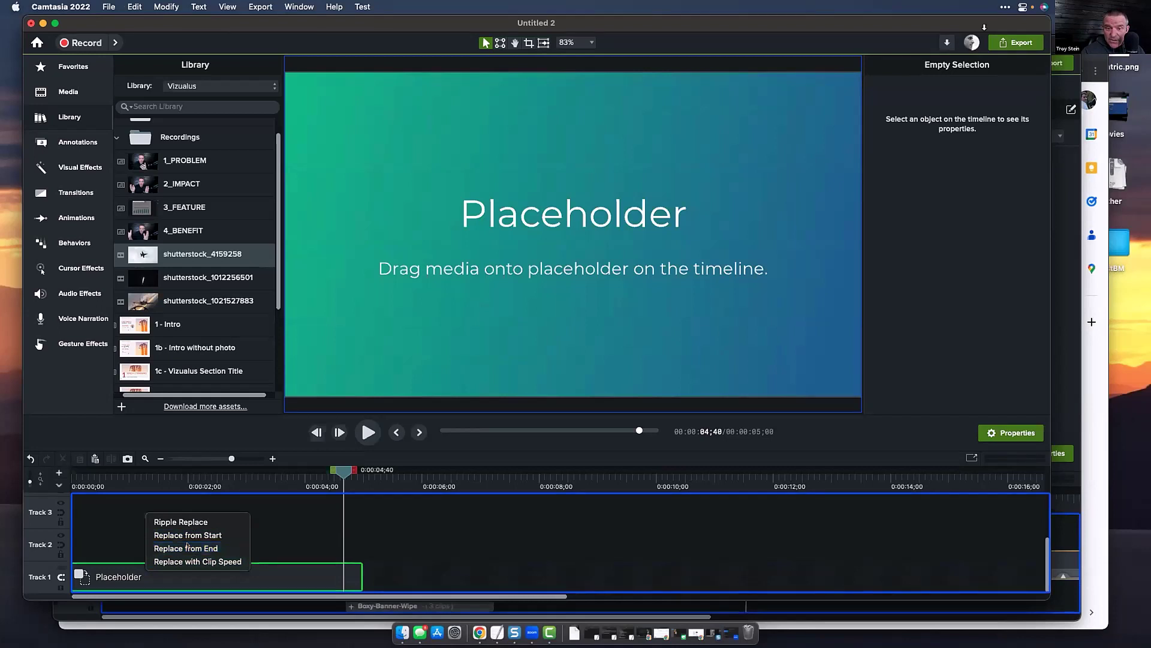
pyautogui.click(187, 547)
pyautogui.moveTo(120, 471); pyautogui.dragTo(338, 493)
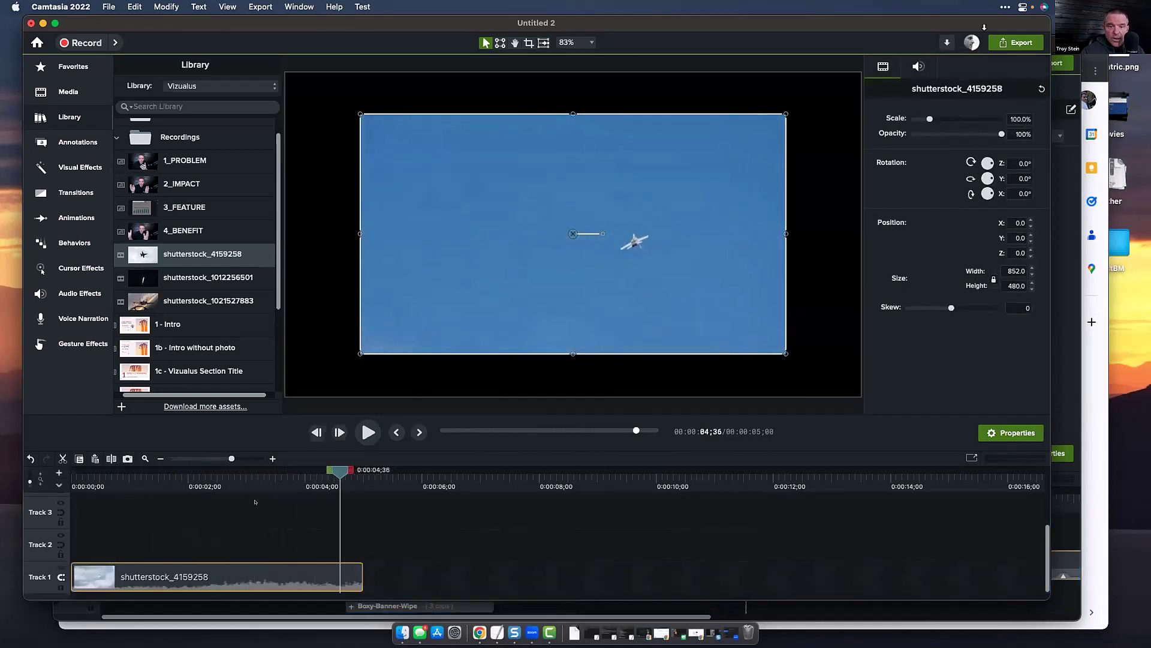
# Undo the from-end replacement, replace the placeholder with shutterstock_4159258 using clip speed, and scrub to about 0:00:01;07
pyautogui.press('super+z')
pyautogui.moveTo(142, 253); pyautogui.dragTo(147, 569)
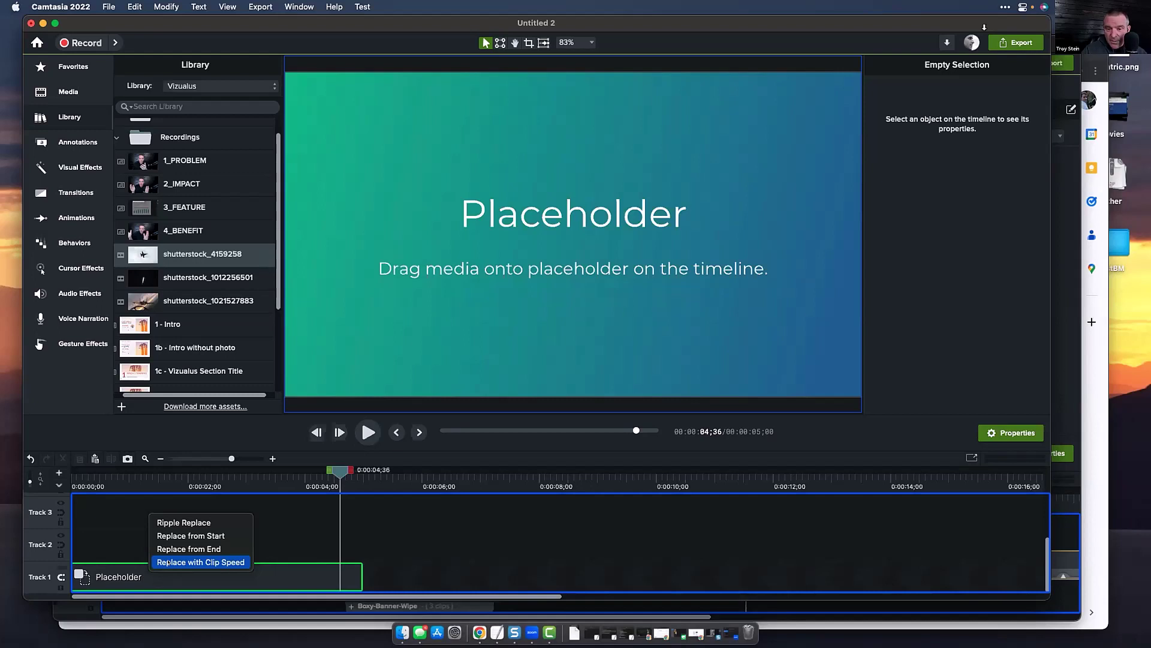
pyautogui.click(180, 562)
pyautogui.moveTo(78, 475); pyautogui.dragTo(136, 492)
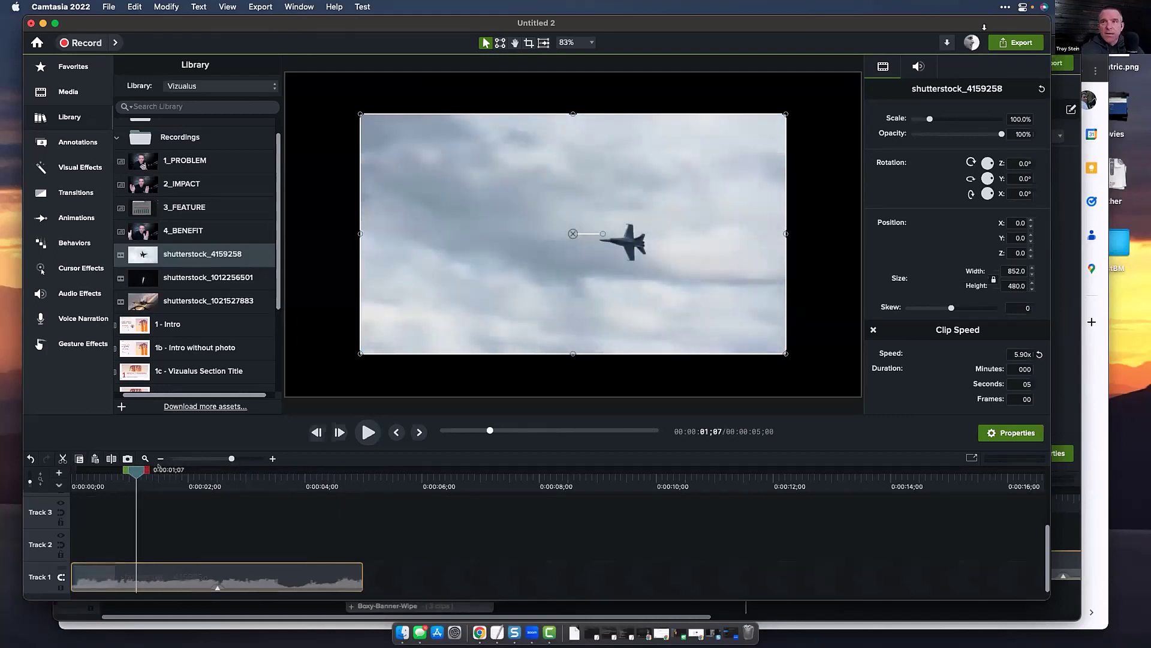
# Delete the speed-adjusted shutterstock_4159258 clip from Track 1
pyautogui.click(212, 532)
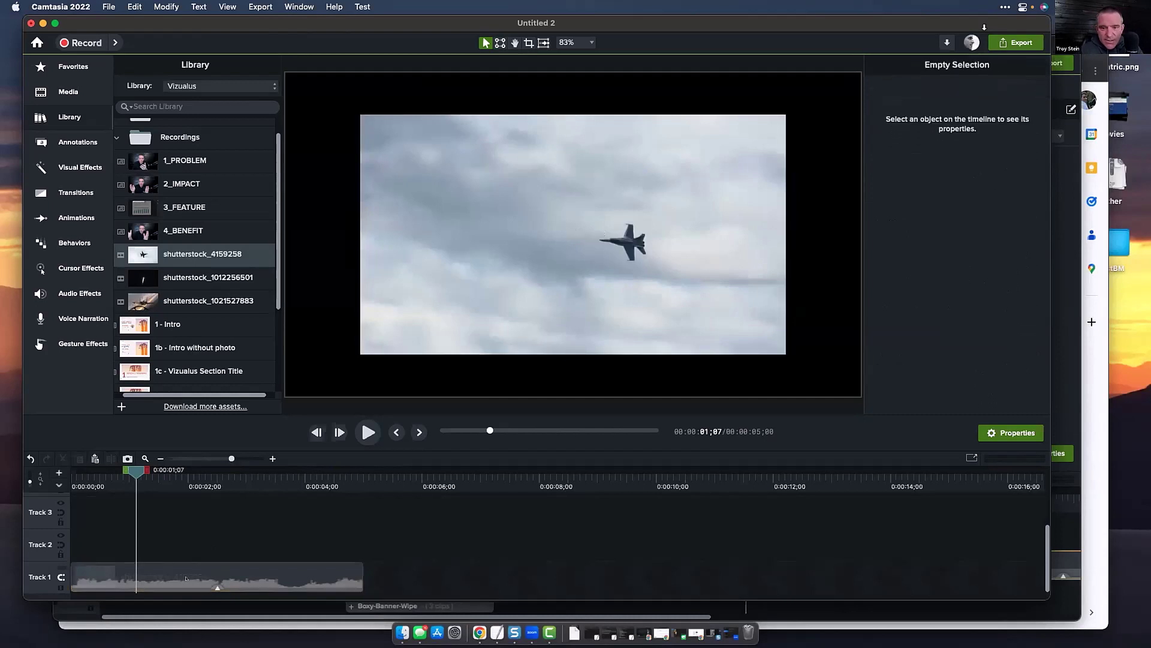
pyautogui.click(186, 569)
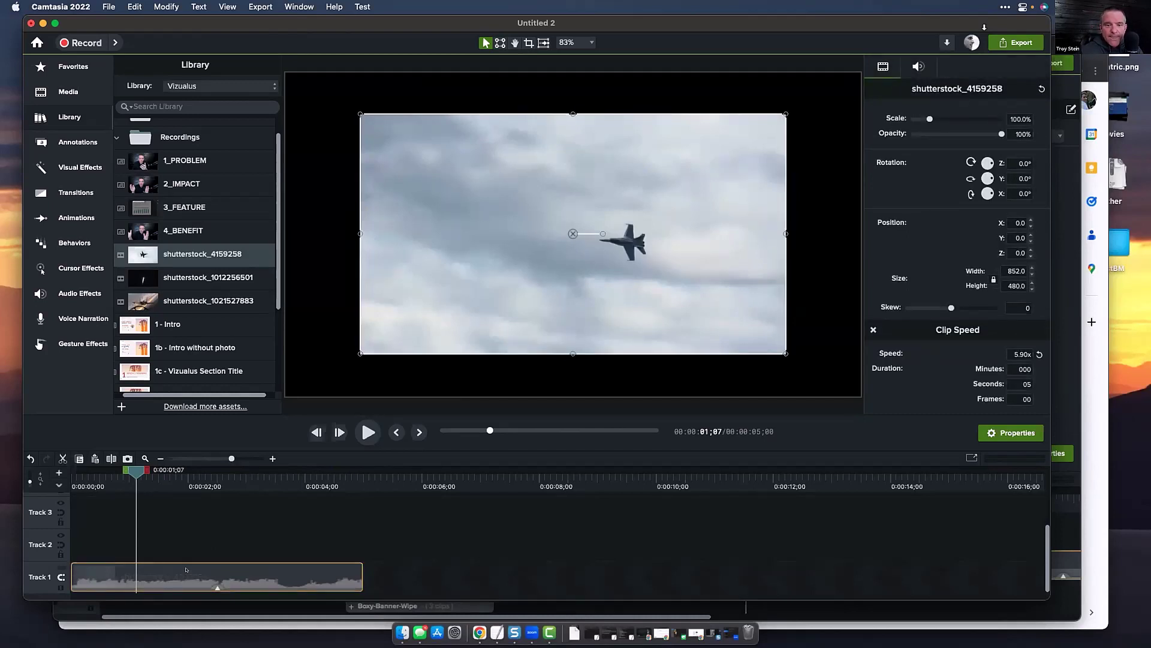
pyautogui.press('BackSpace')
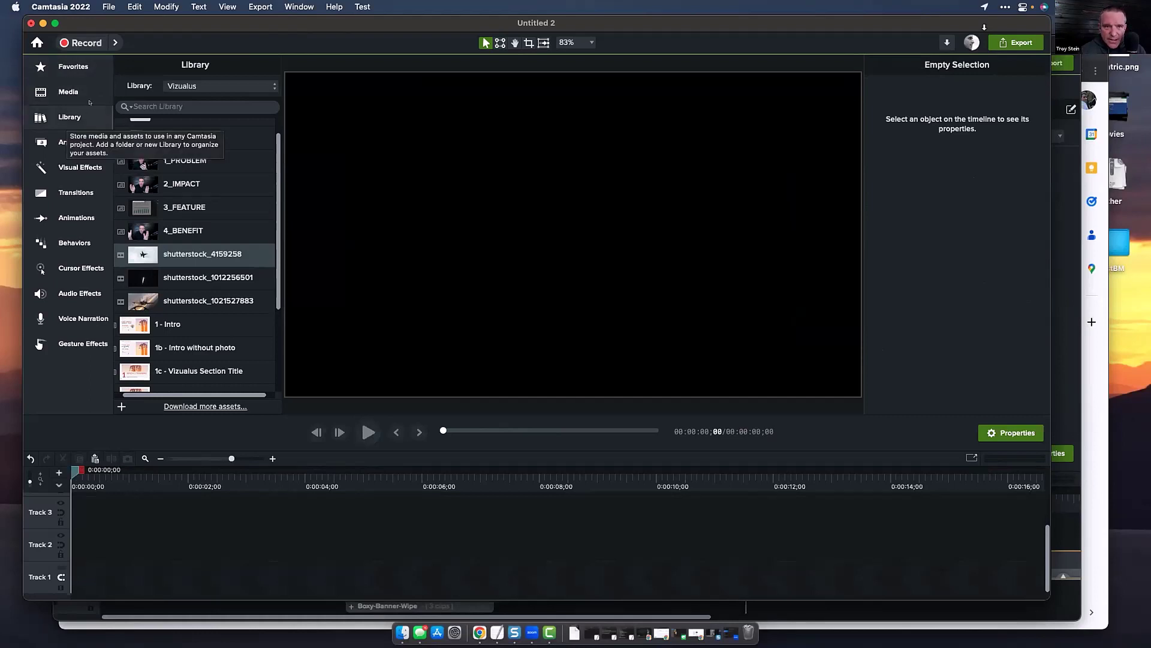
# Show the favorite assets, and delete the template whose name starts with "04 - Crosshairs" in the Template Manager
pyautogui.click(67, 117)
pyautogui.click(60, 65)
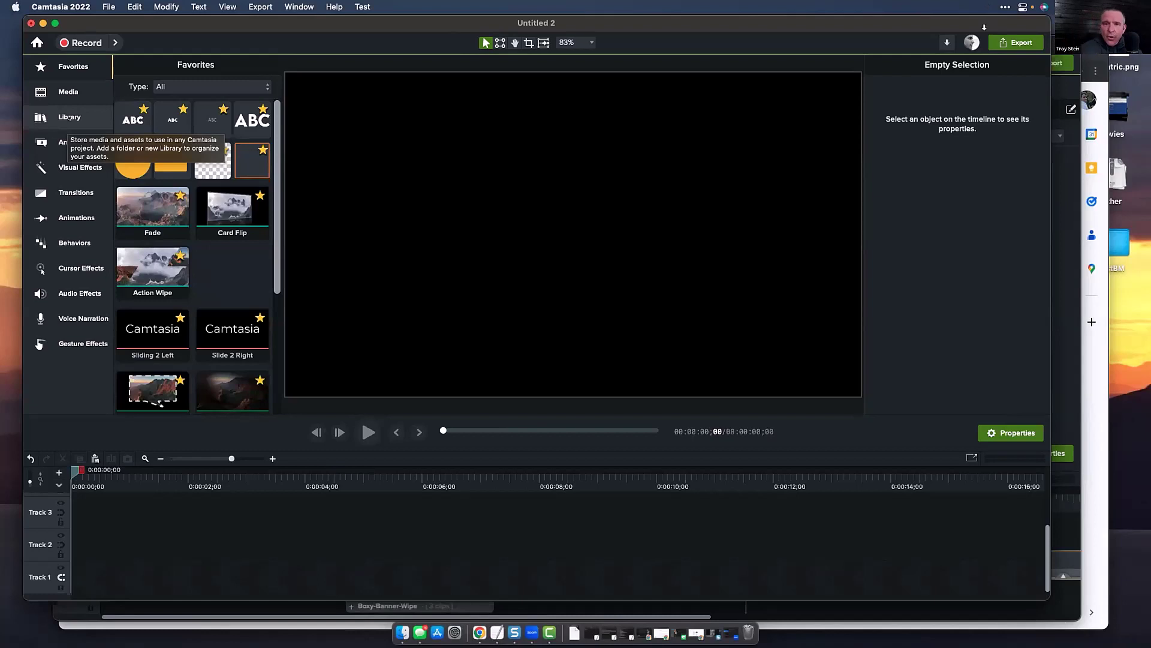
pyautogui.click(70, 5)
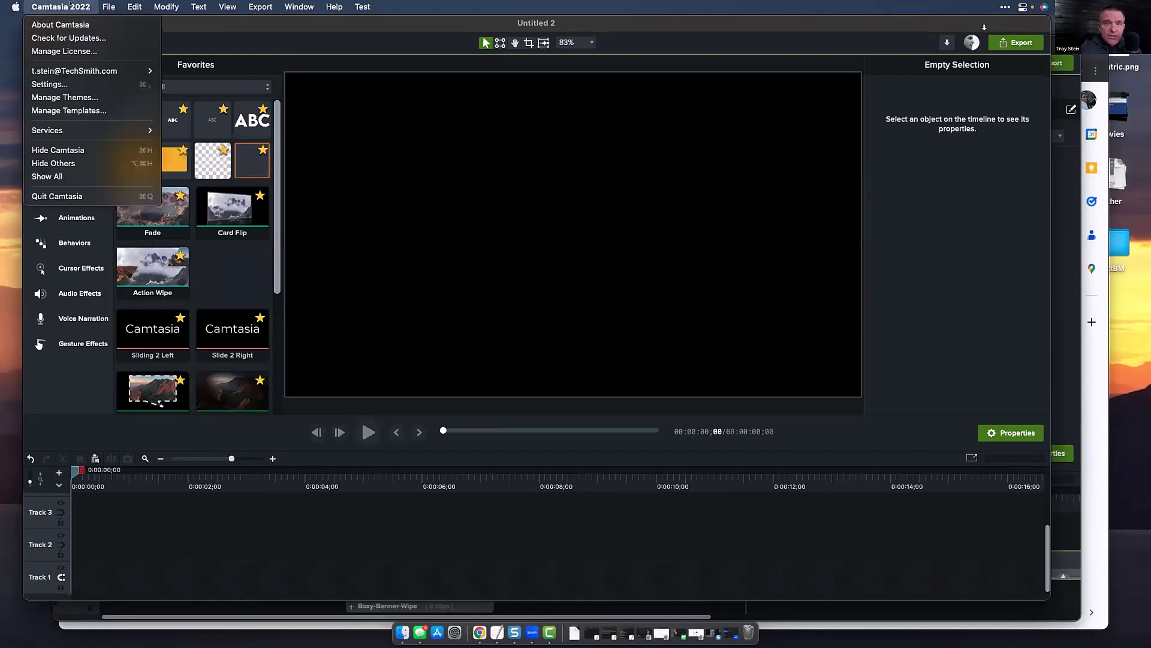
pyautogui.click(59, 111)
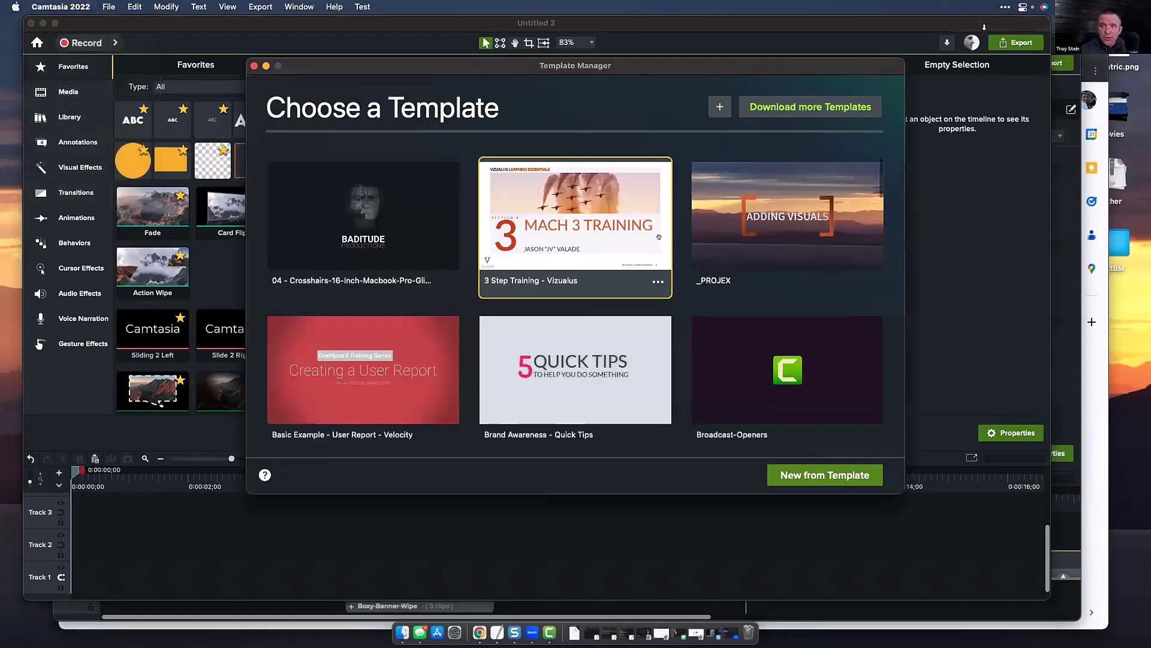
pyautogui.click(359, 208)
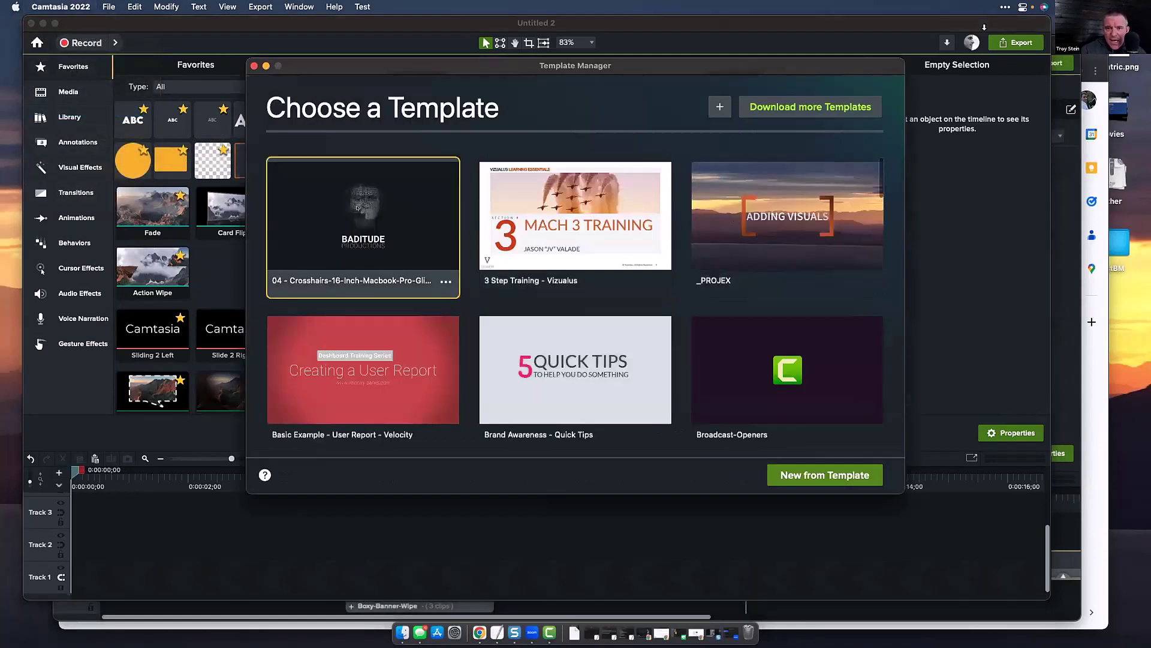
pyautogui.click(446, 281)
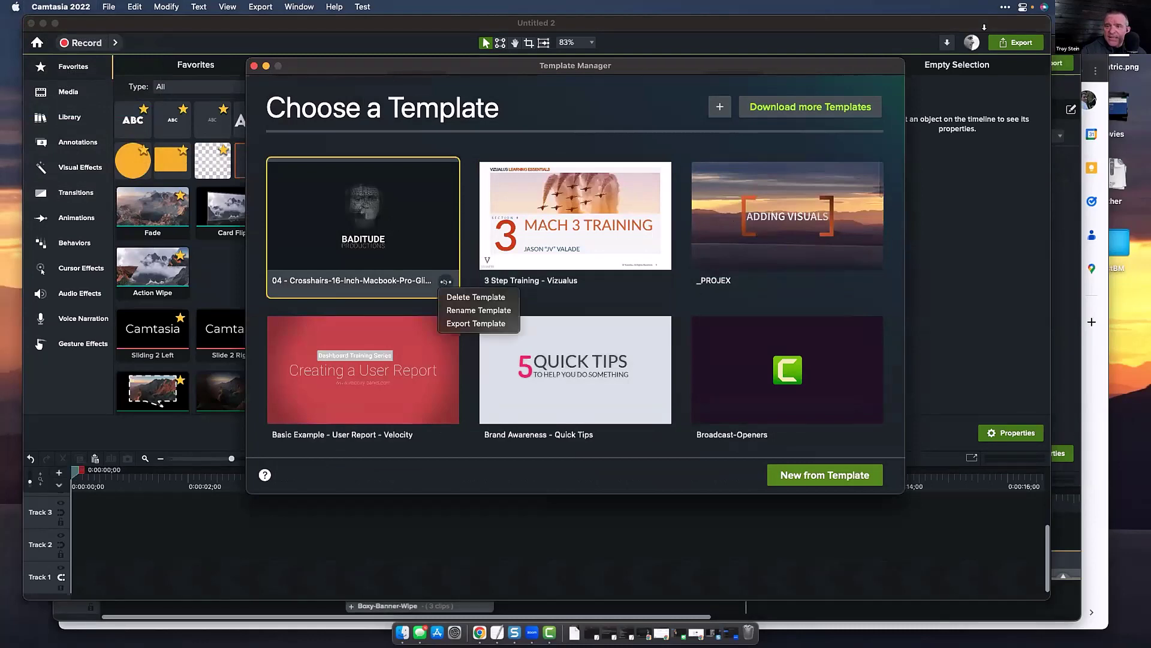
pyautogui.click(474, 297)
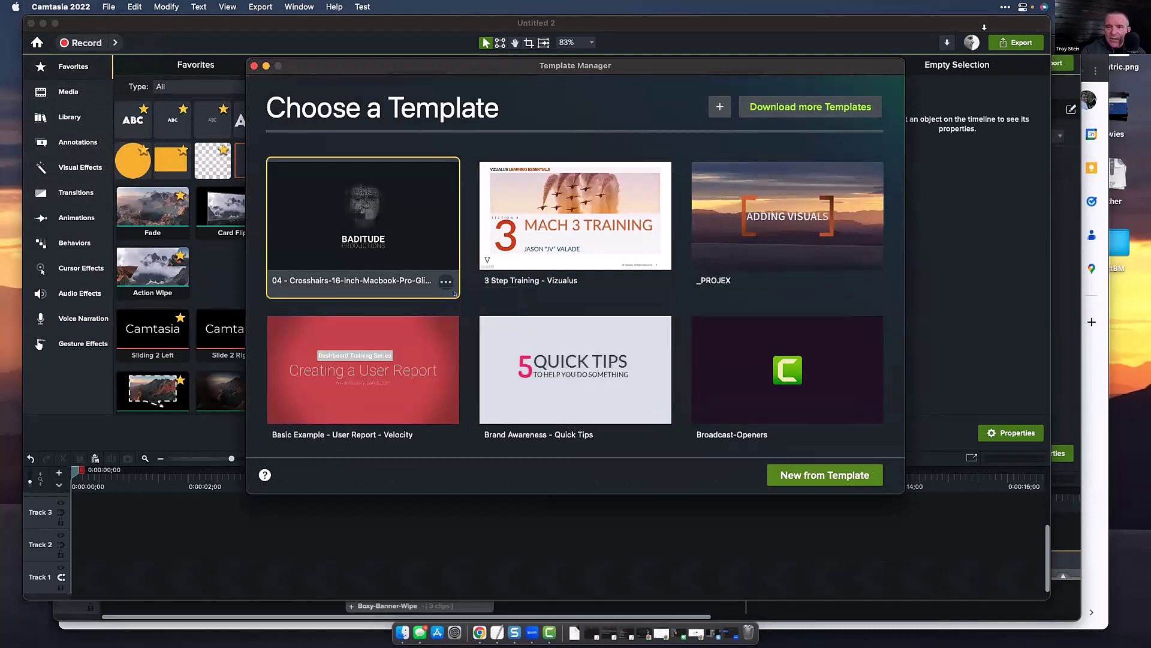
pyautogui.click(608, 259)
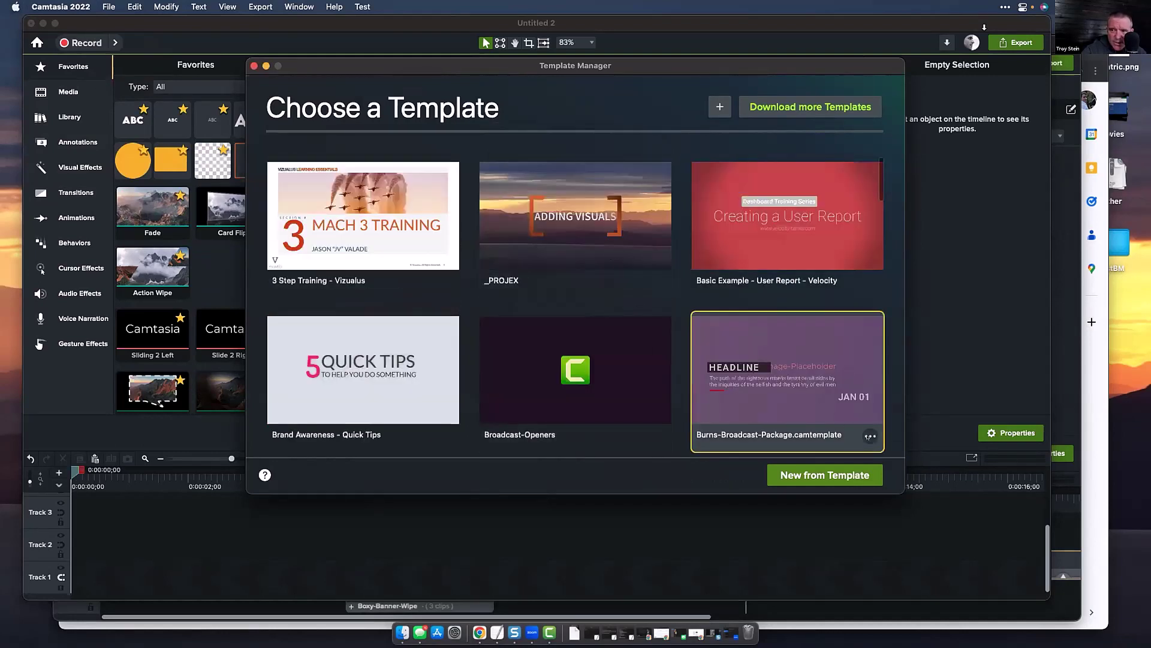
# Permanently delete the Burns-Broadcast-Package.camtemplate template from the Template Manager
pyautogui.click(868, 436)
pyautogui.click(899, 451)
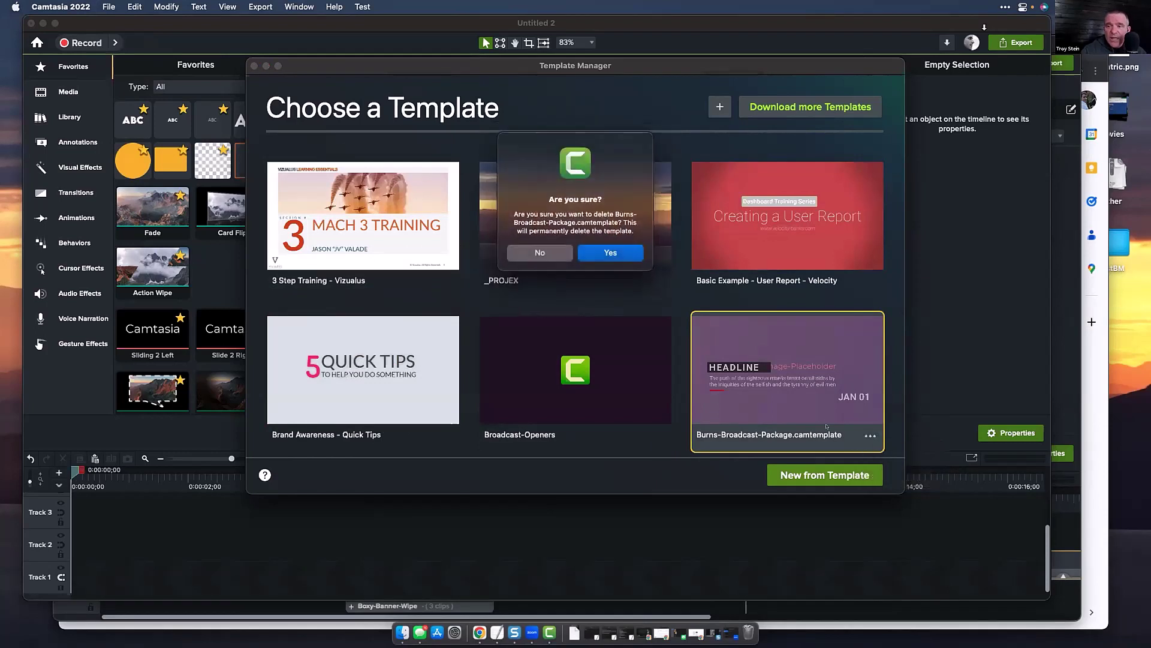
pyautogui.click(609, 250)
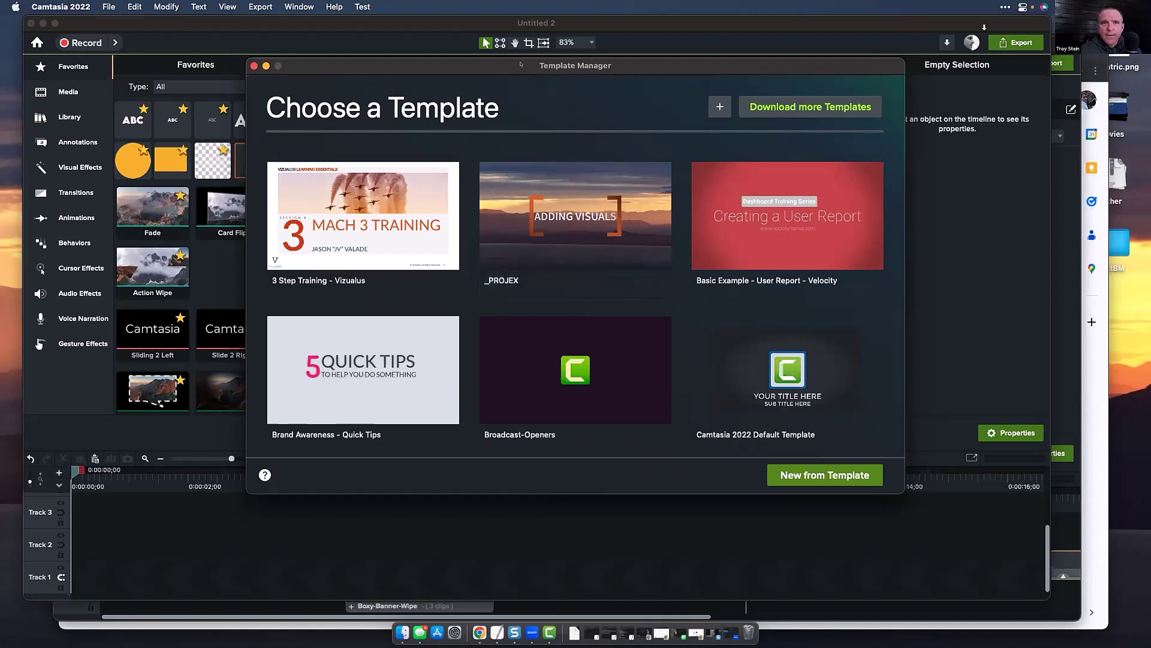
# Start a Camtasia package export and include the templates 3 Step Training - Vizualus and Internal Training Viz
pyautogui.click(60, 6)
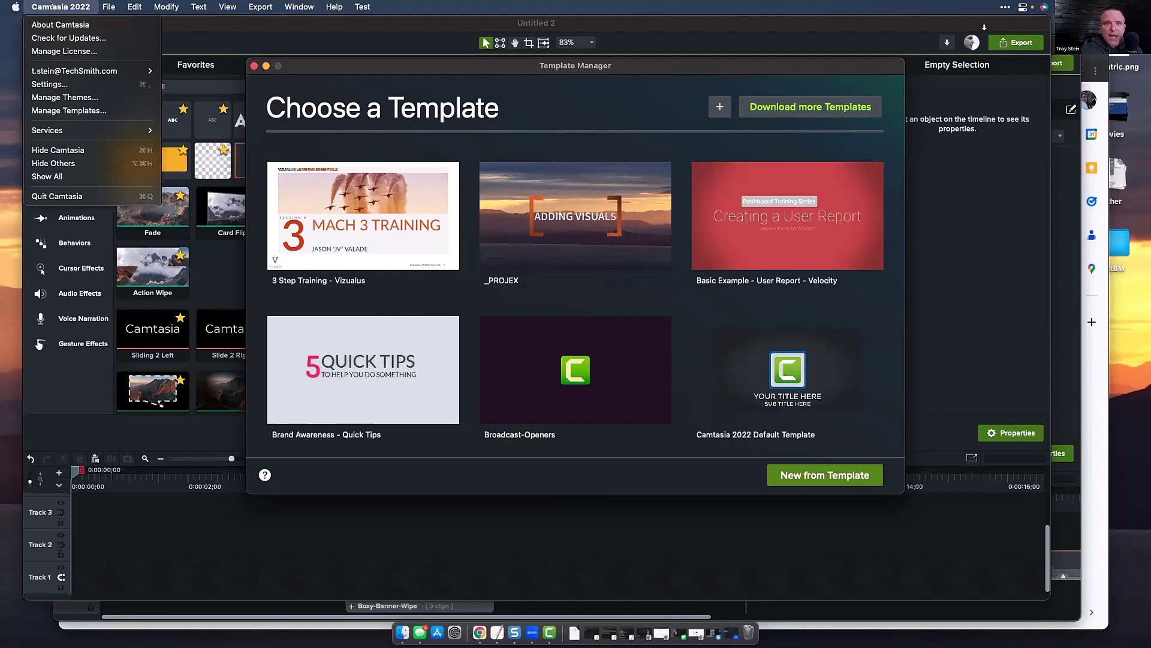
pyautogui.moveTo(109, 6)
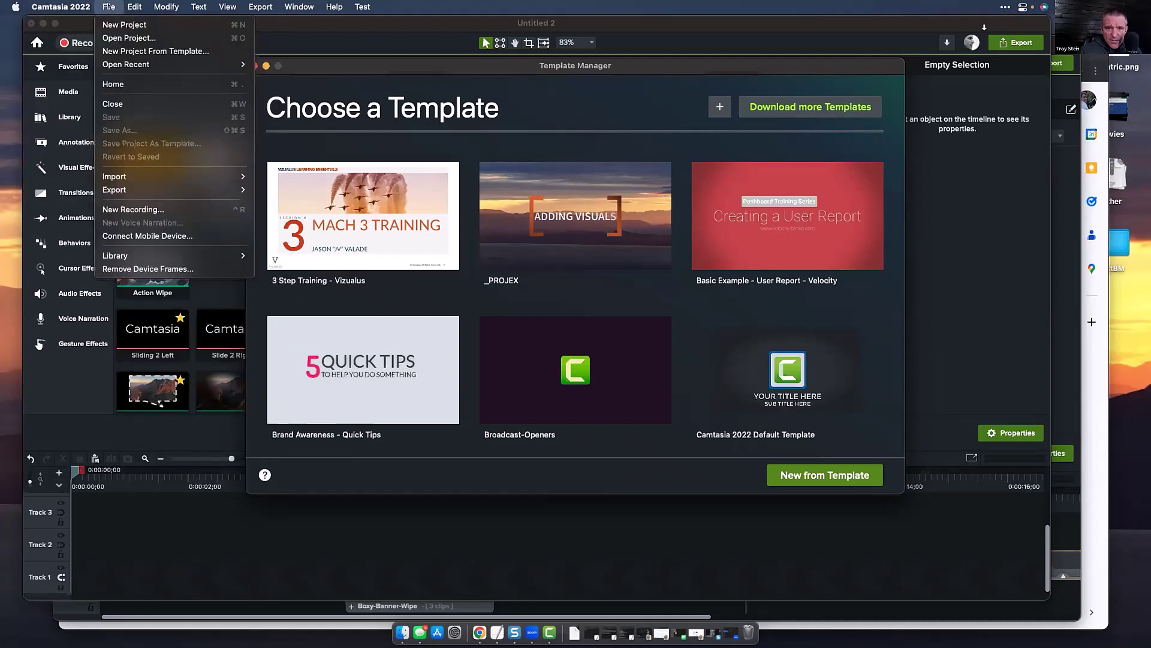
pyautogui.moveTo(139, 186)
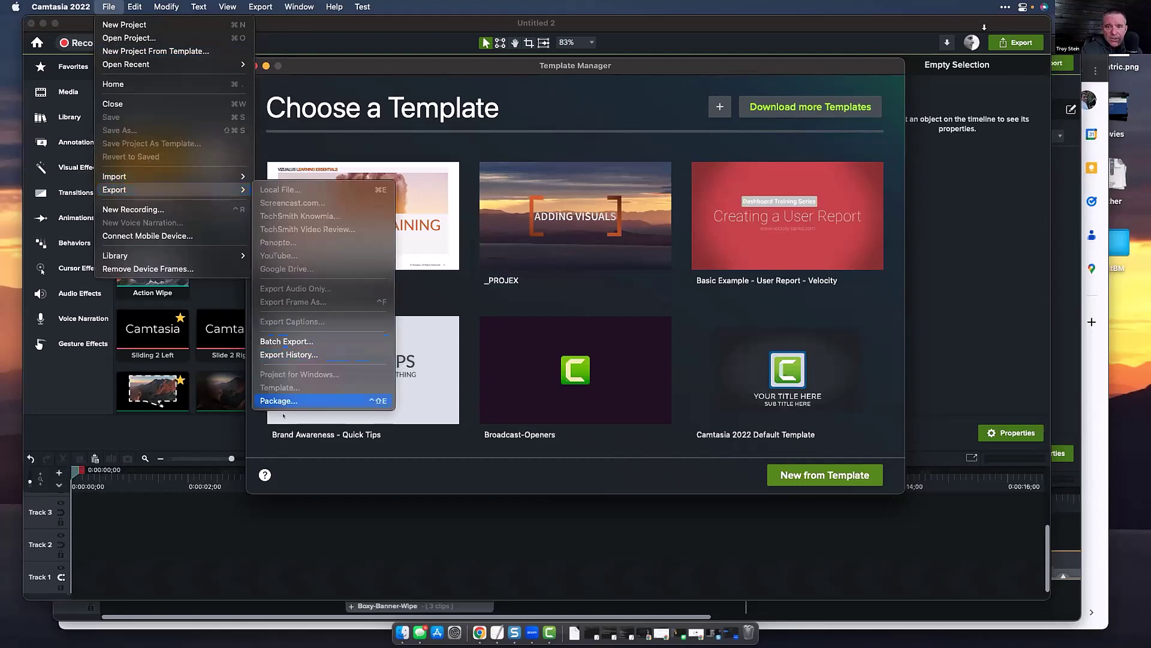
pyautogui.click(280, 400)
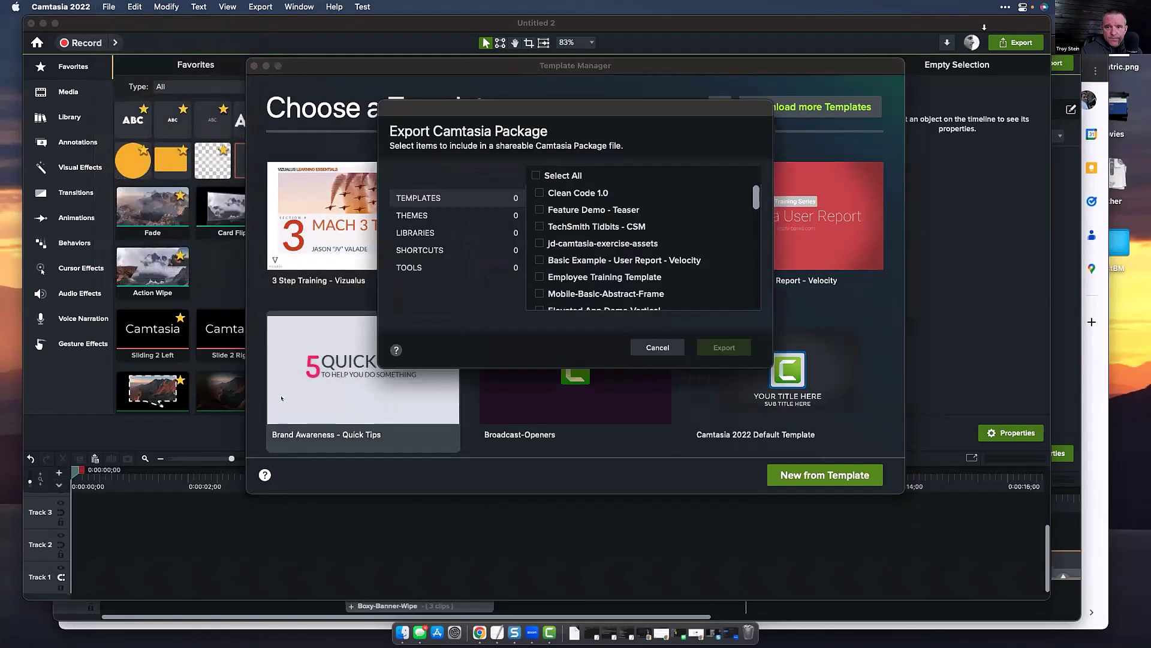
pyautogui.moveTo(435, 109); pyautogui.dragTo(290, 151)
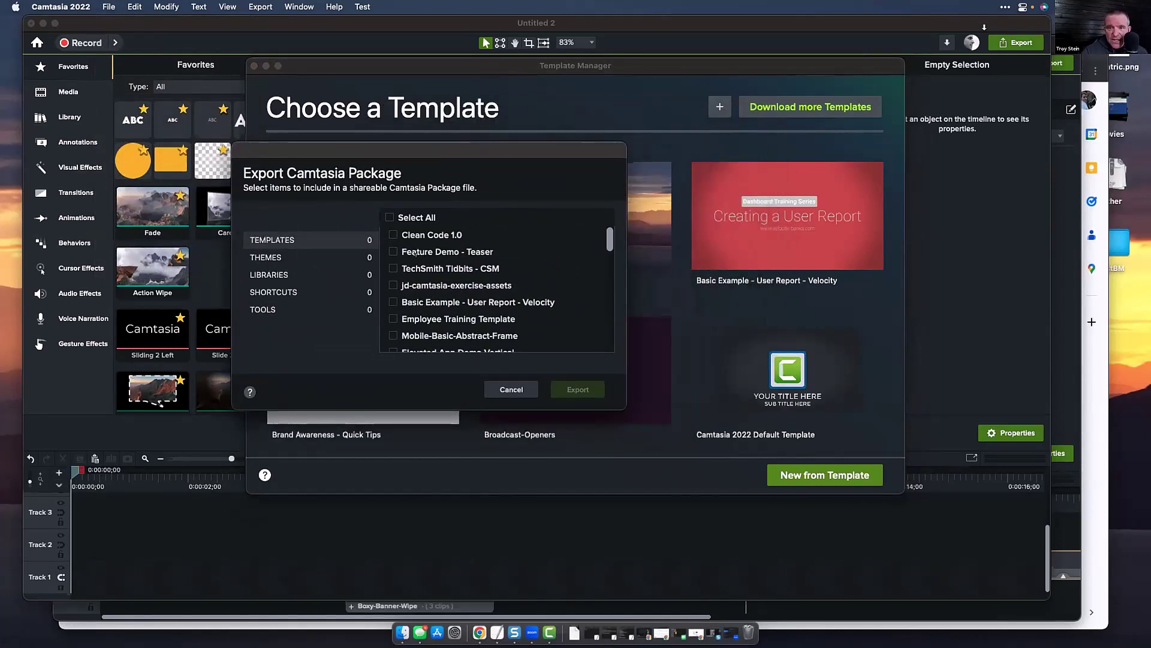
pyautogui.scroll(-3, 419, 258)
pyautogui.scroll(3, 486, 269)
pyautogui.scroll(-10, 491, 273)
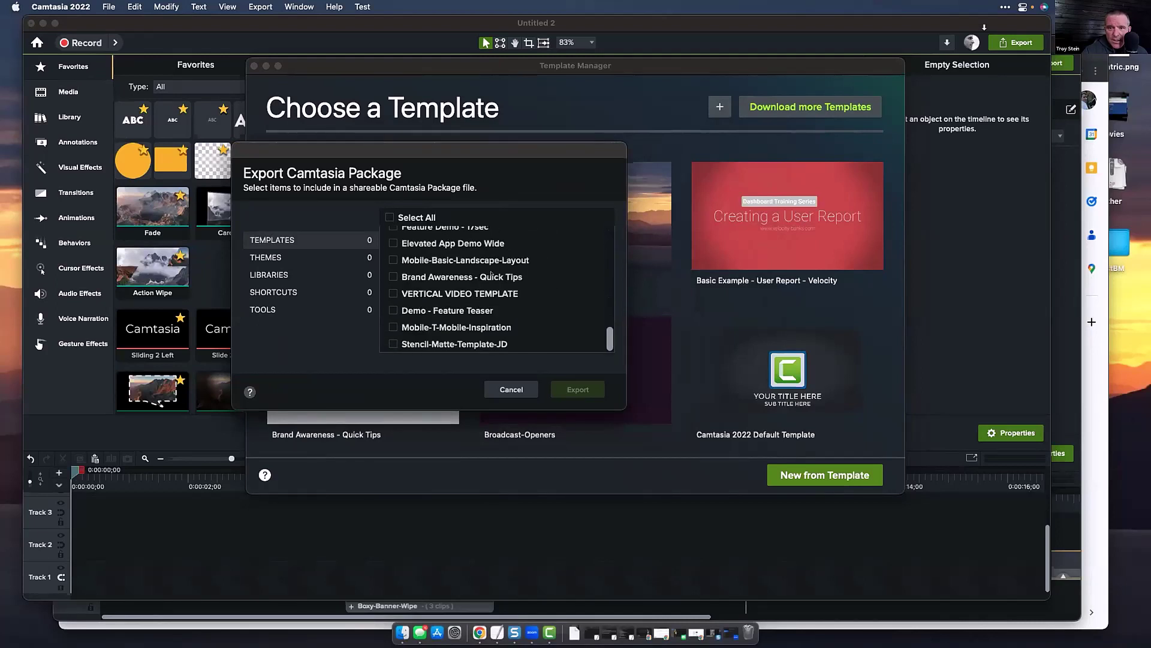
pyautogui.scroll(5, 609, 321)
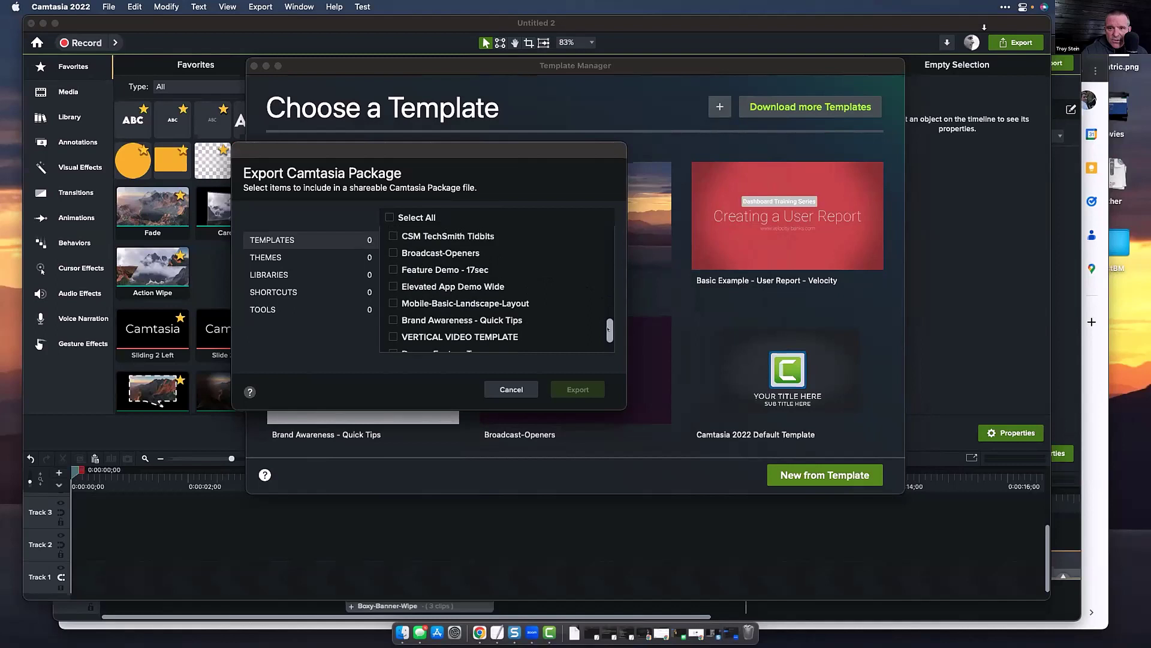
pyautogui.scroll(5, 609, 321)
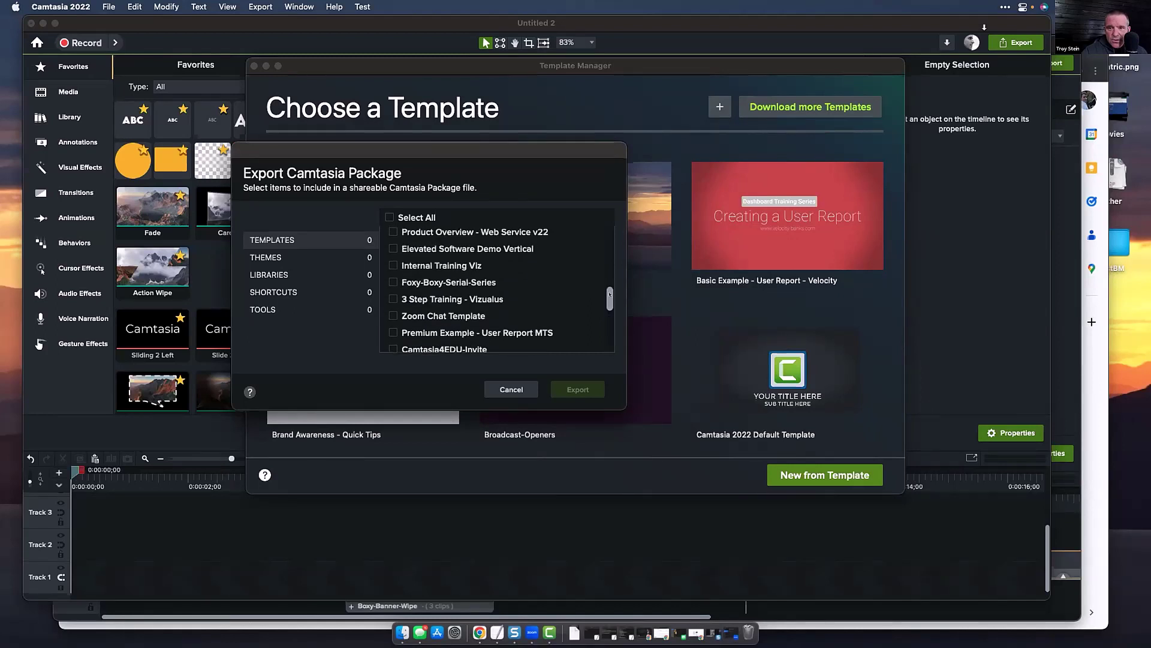
pyautogui.click(393, 299)
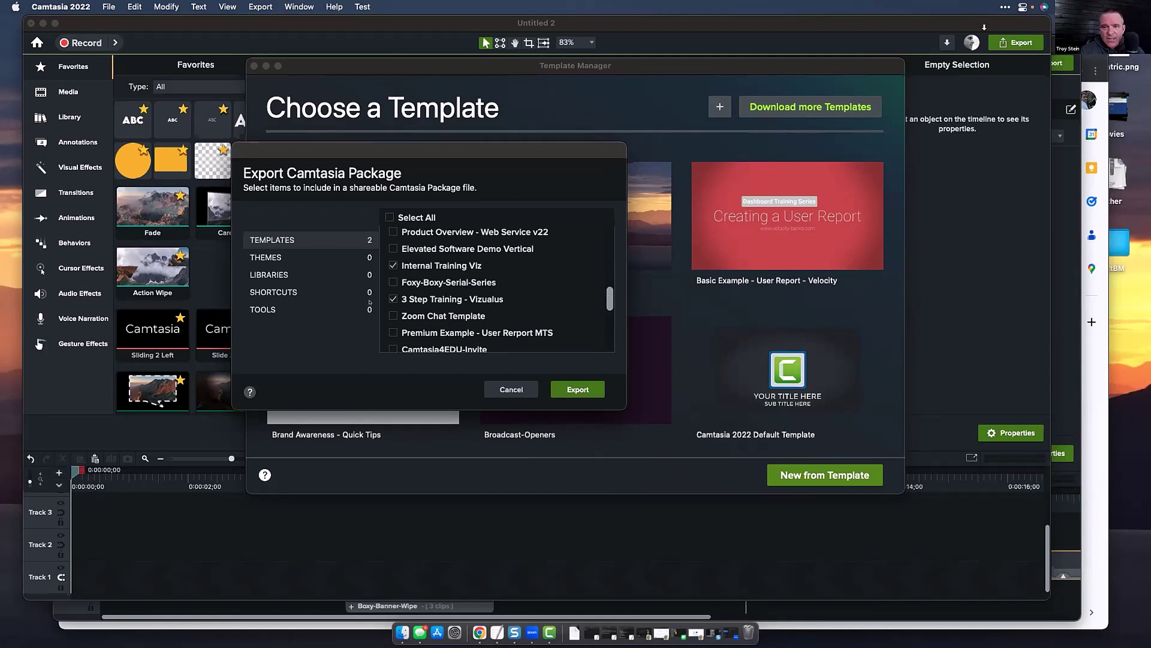
# Add the Vizualus theme and one library to the export package, and show the available shortcut sets
pyautogui.click(300, 257)
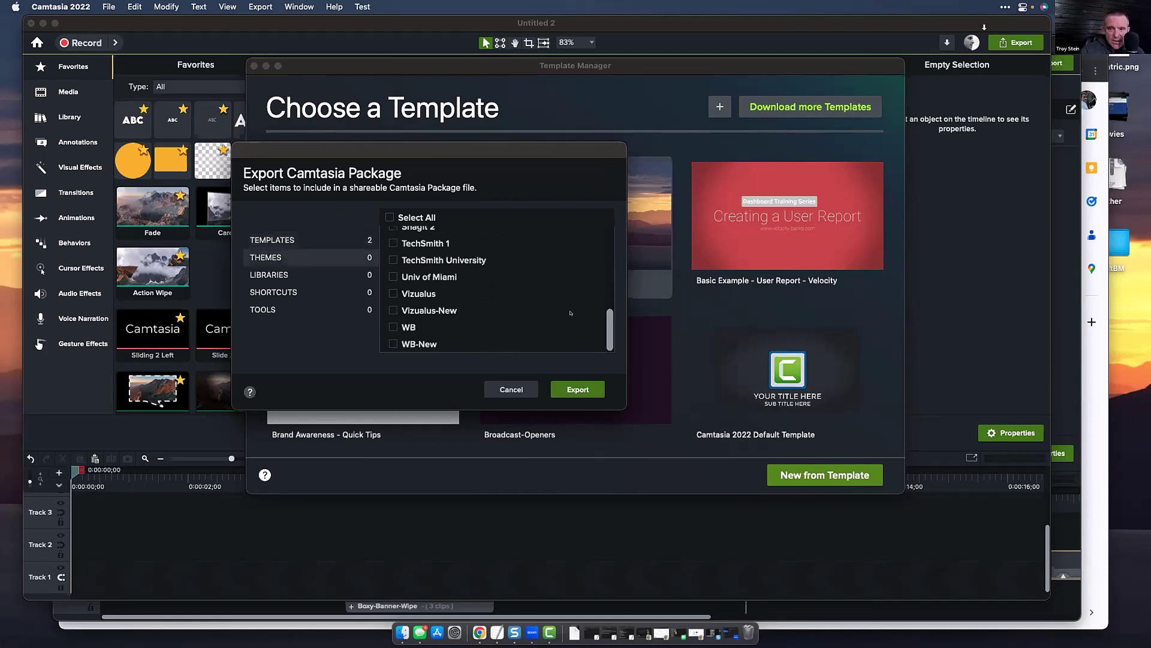
pyautogui.click(393, 293)
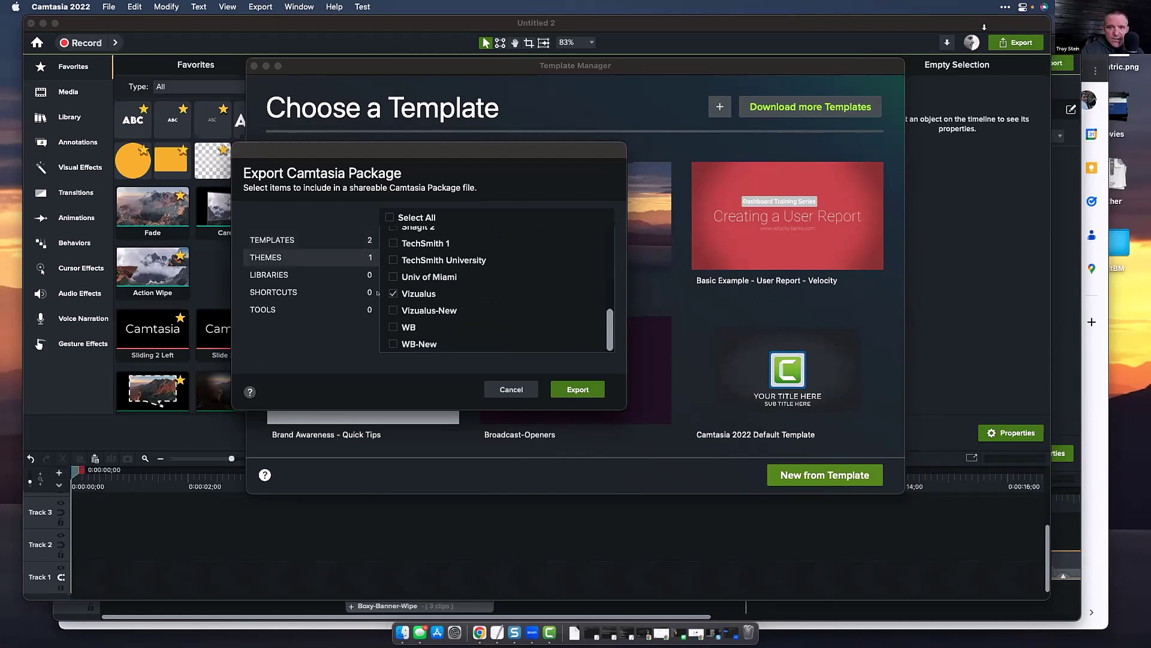
pyautogui.click(281, 274)
pyautogui.moveTo(606, 283); pyautogui.dragTo(577, 343)
pyautogui.click(394, 328)
pyautogui.click(274, 291)
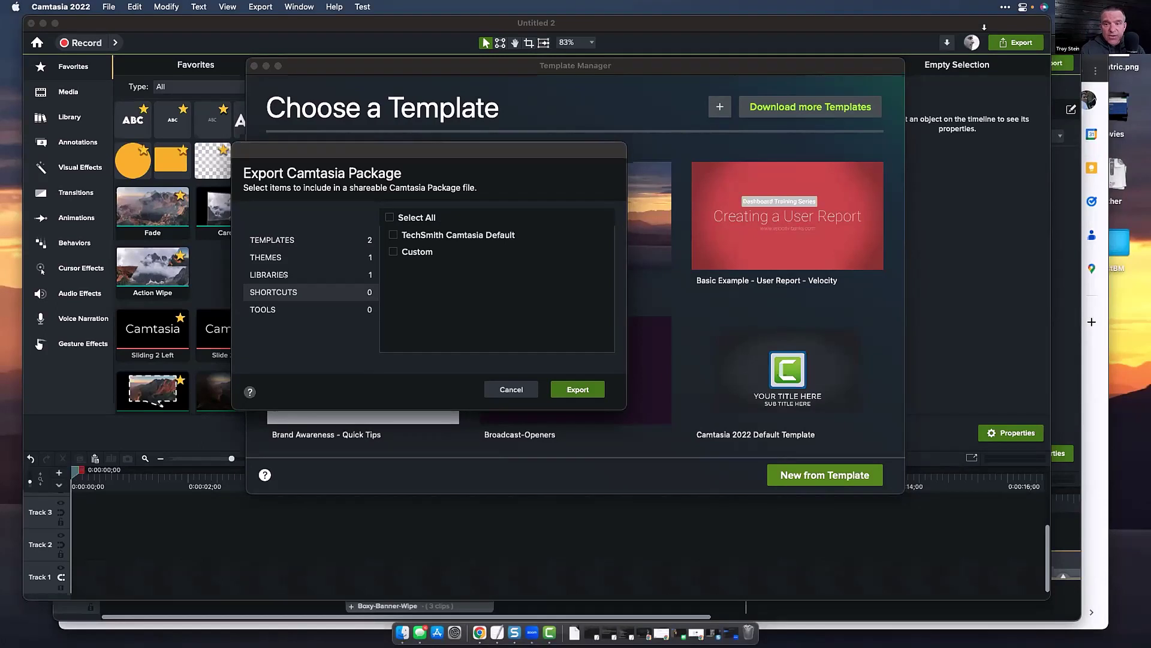
# Include the Favorites tools in the package and export it to the Downloads folder as VIZUALUS-PACKAGE
pyautogui.click(270, 306)
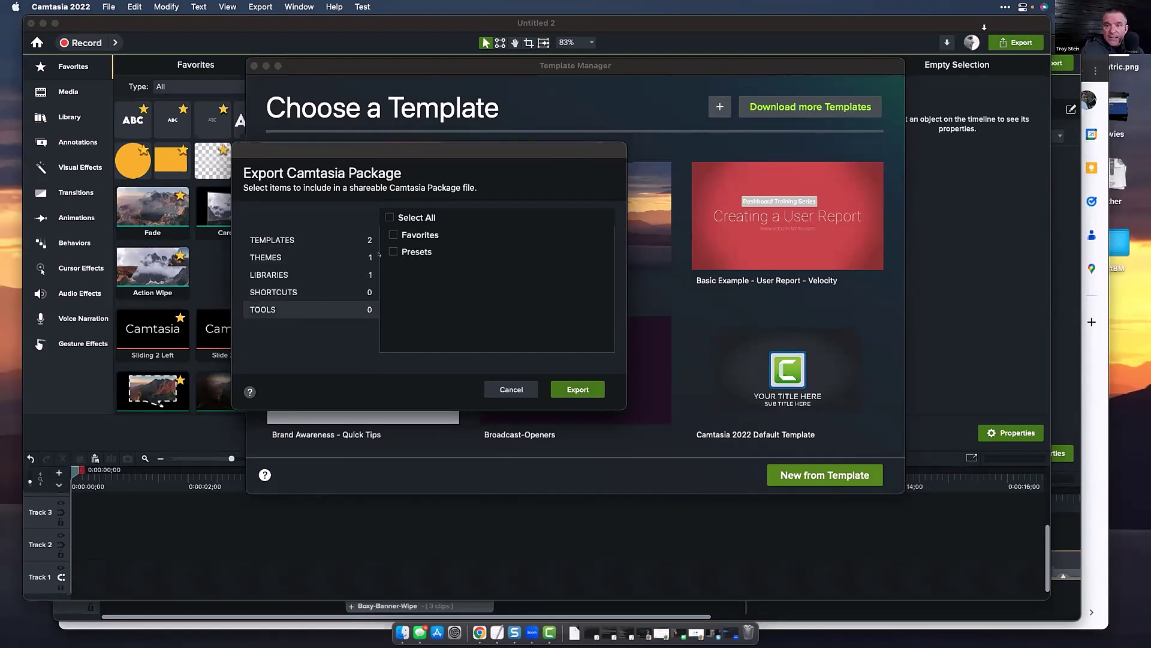
pyautogui.click(393, 235)
pyautogui.click(578, 390)
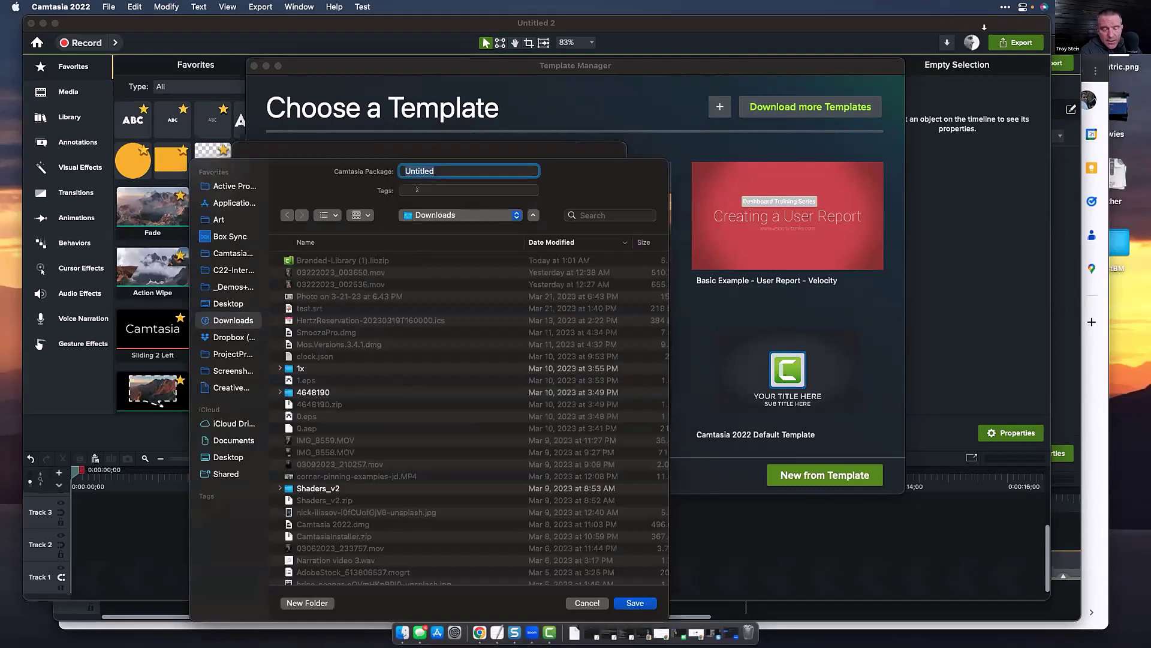
pyautogui.write('VIZUALUS')
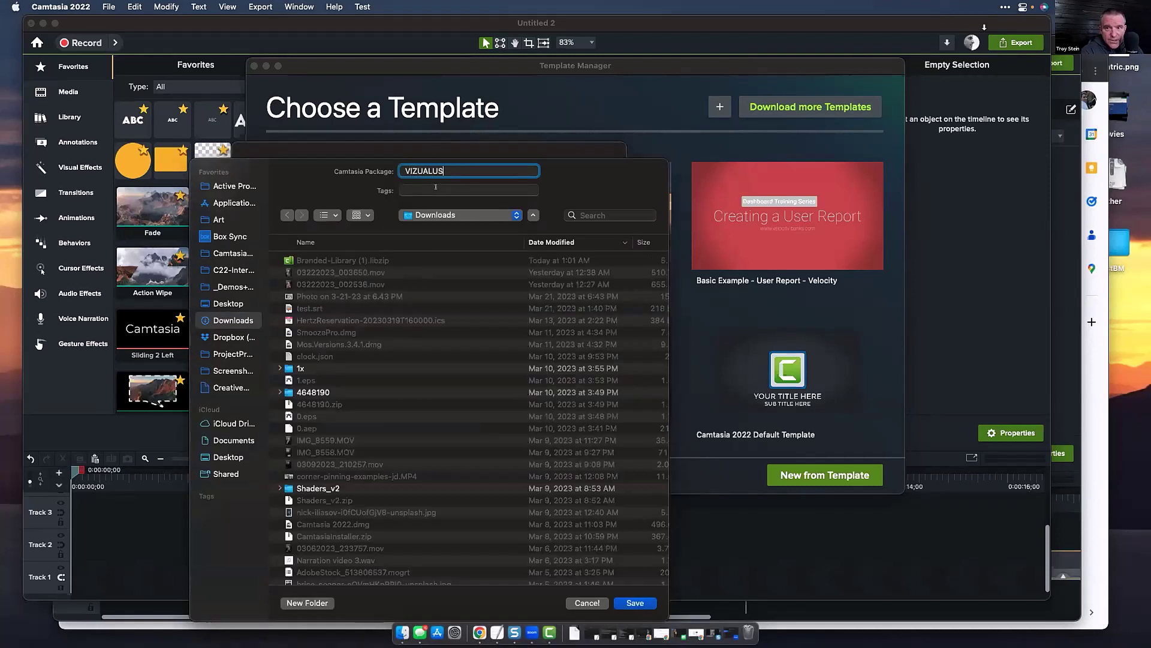
pyautogui.write('-PACKAGE')
pyautogui.press('Return')
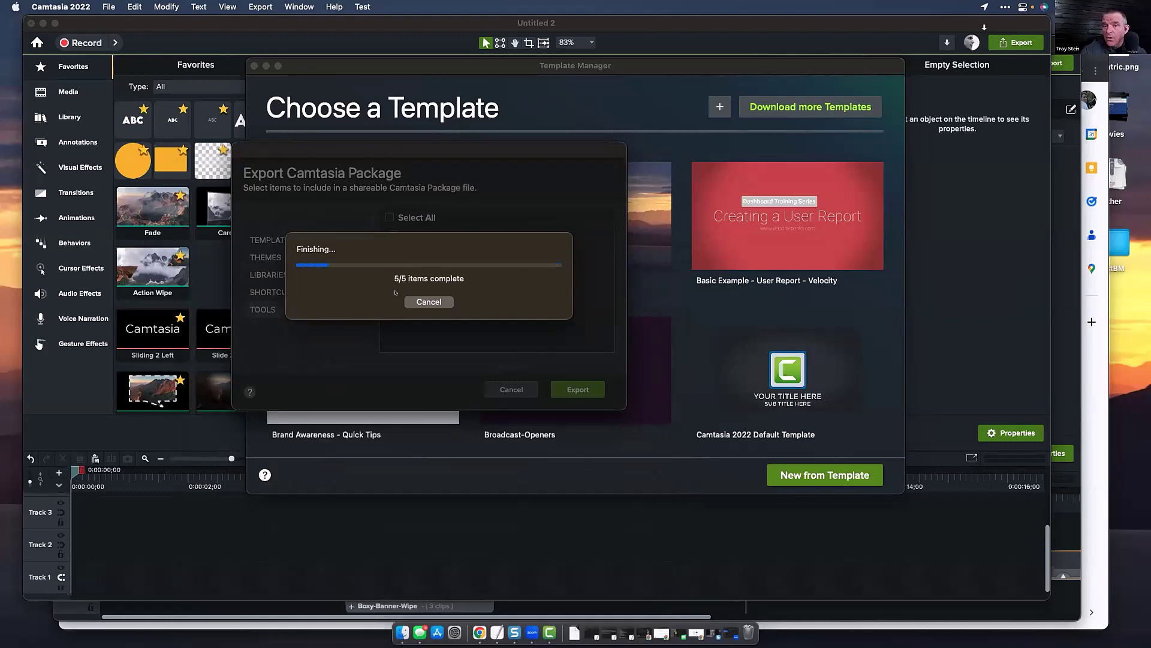
# Inspect the exported VIZUALUS-PACKAGE.campackage file in Finder's Downloads folder, and return to Camtasia with the folder window and Template Manager closed
pyautogui.click(405, 313)
pyautogui.moveTo(668, 159); pyautogui.dragTo(201, 162)
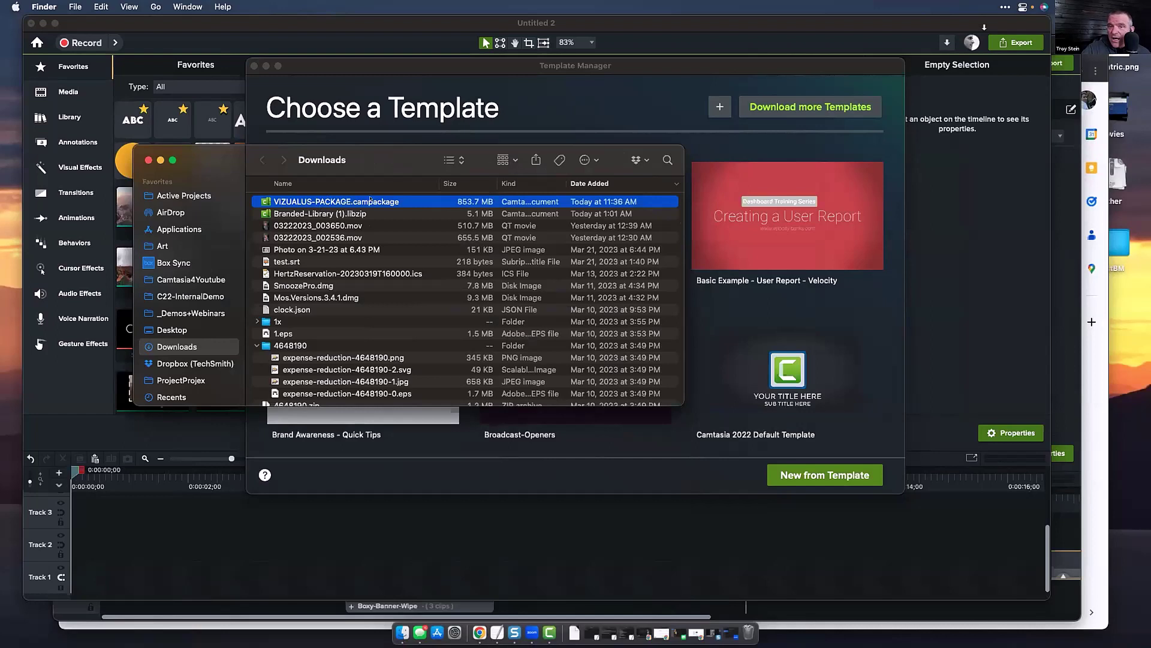
pyautogui.click(340, 214)
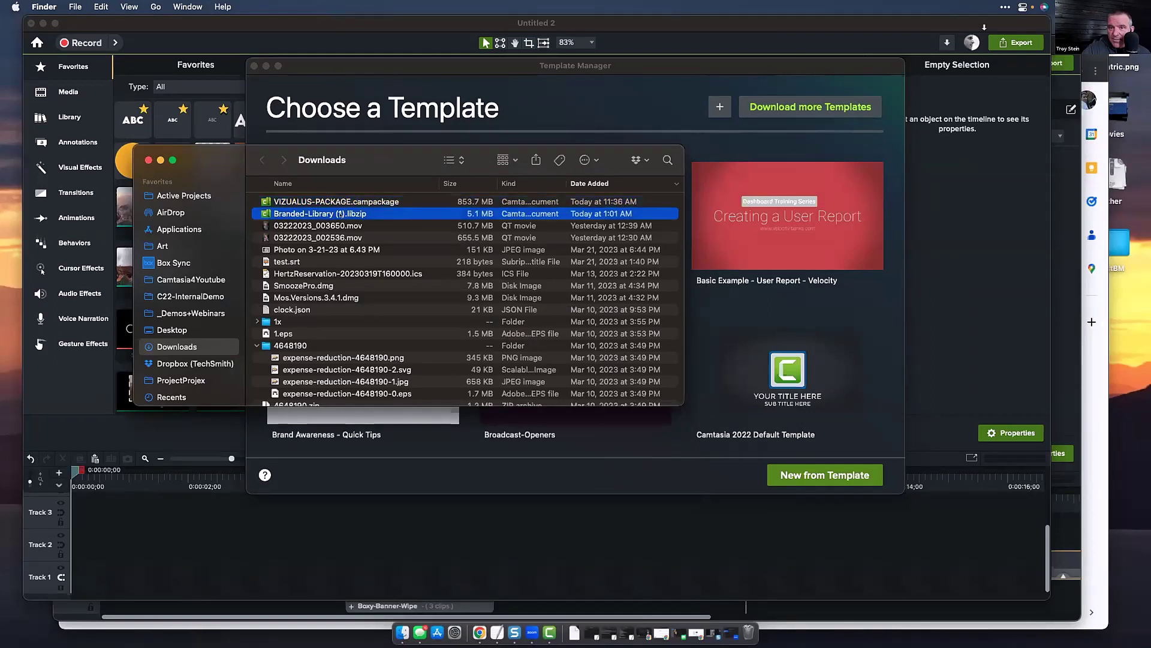
pyautogui.click(339, 203)
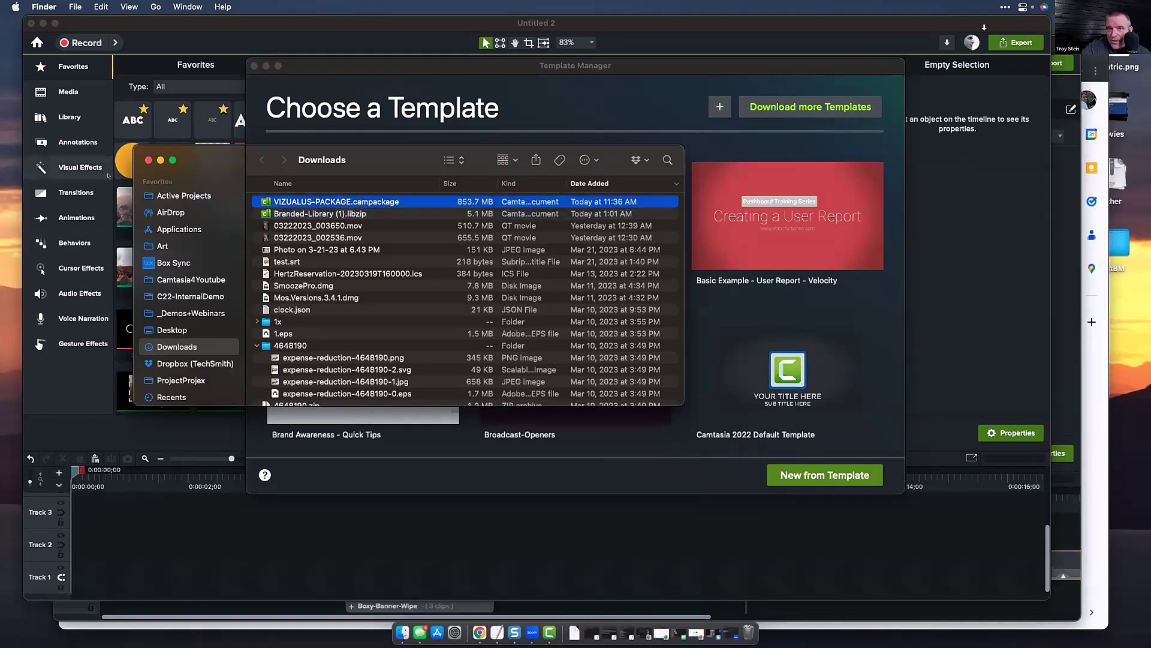
pyautogui.moveTo(160, 160); pyautogui.dragTo(159, 159)
pyautogui.click(148, 159)
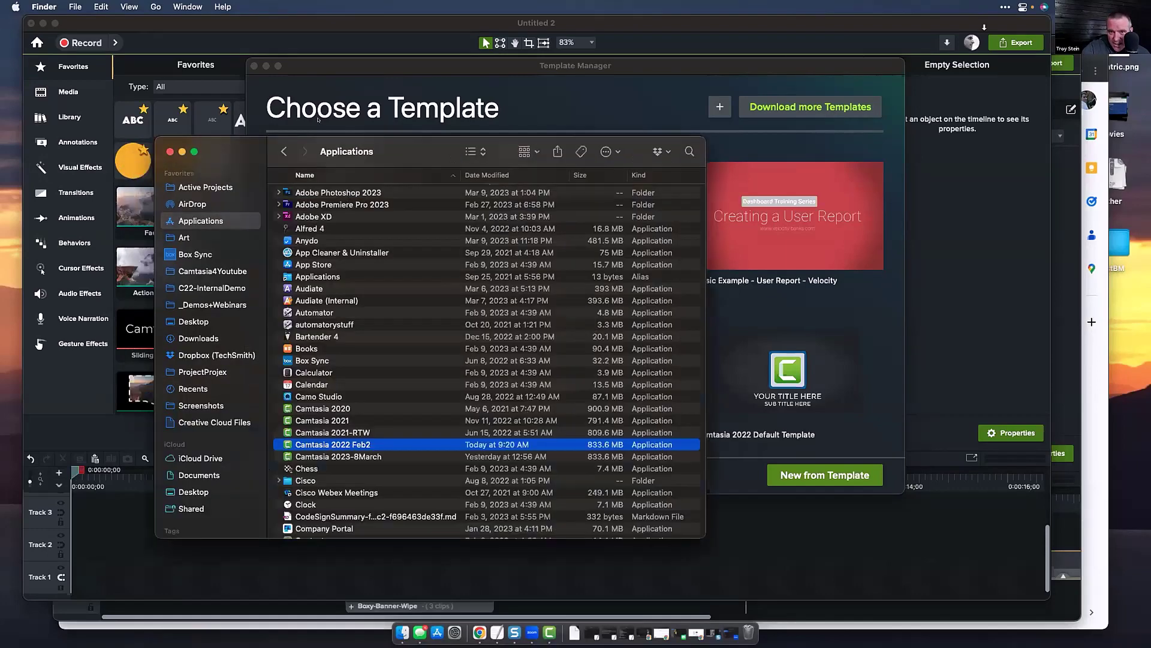
pyautogui.click(273, 90)
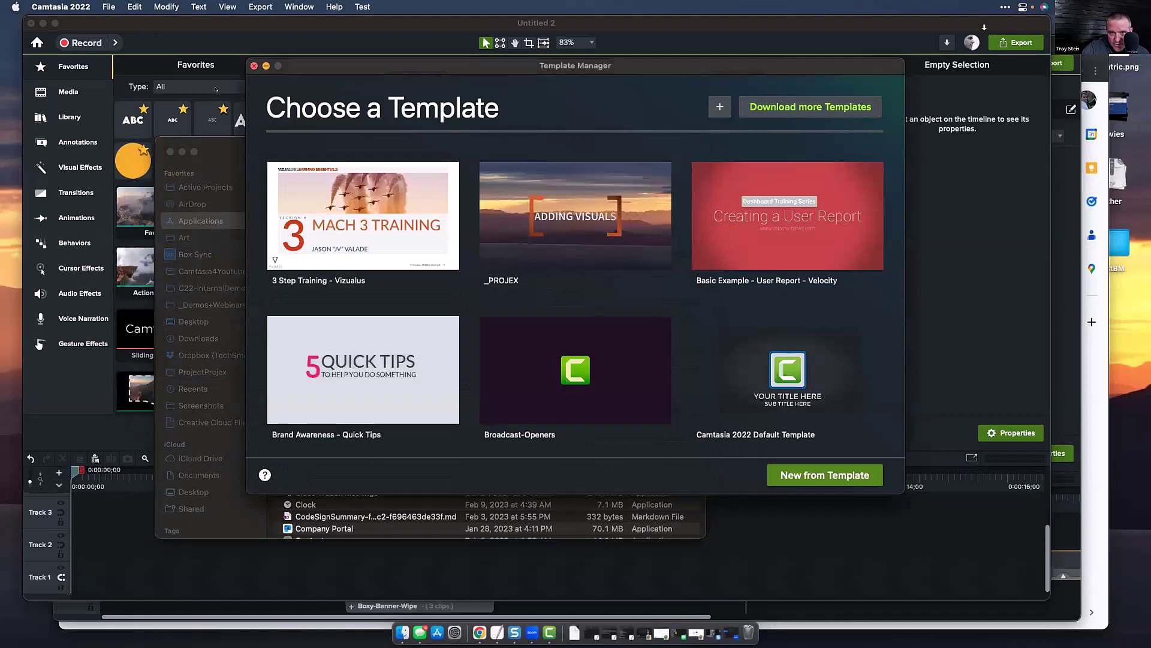
pyautogui.click(254, 66)
# Review the templates, themes, libraries and shortcuts offered for a Camtasia package export, and cancel the export
pyautogui.click(109, 7)
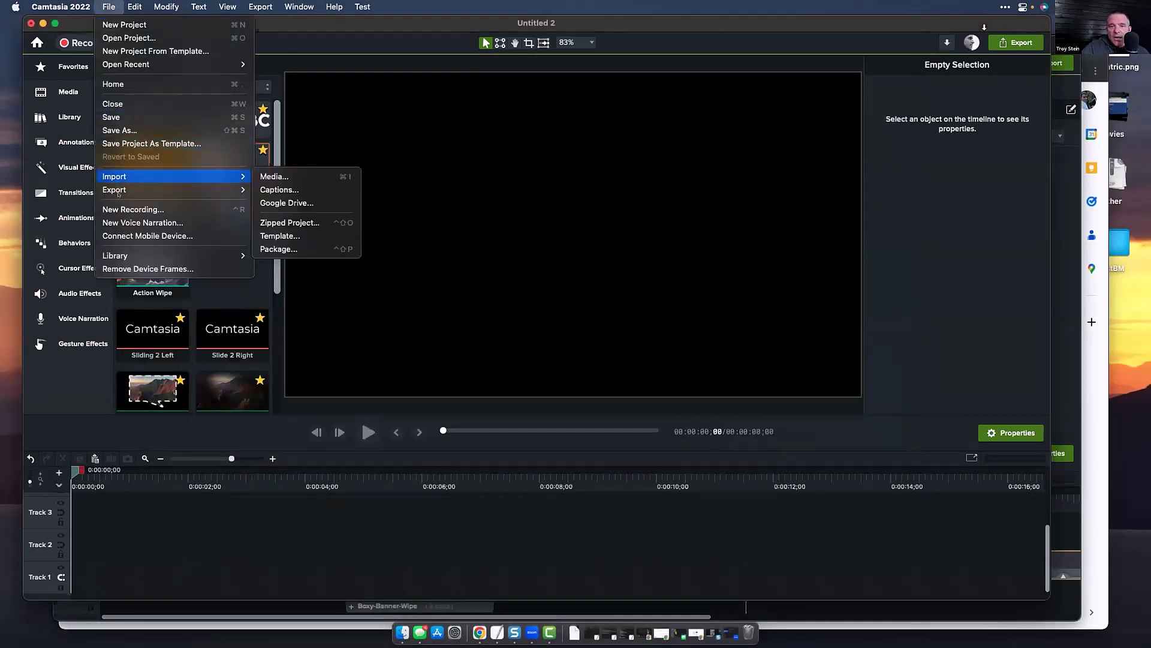
pyautogui.moveTo(156, 190)
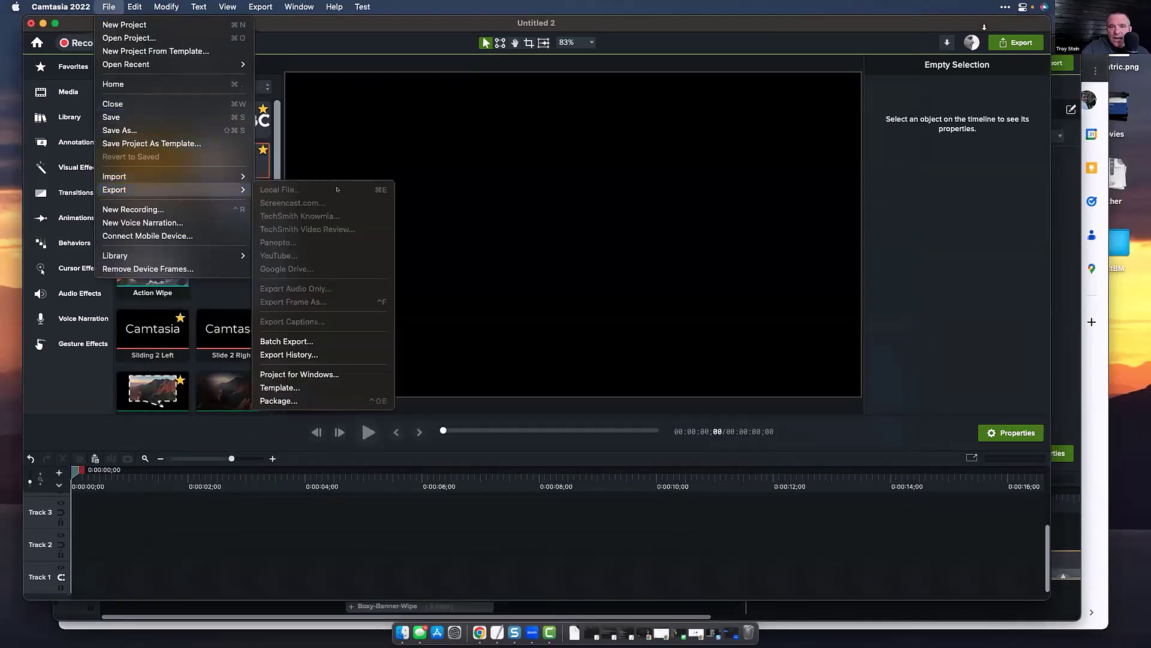
pyautogui.click(301, 400)
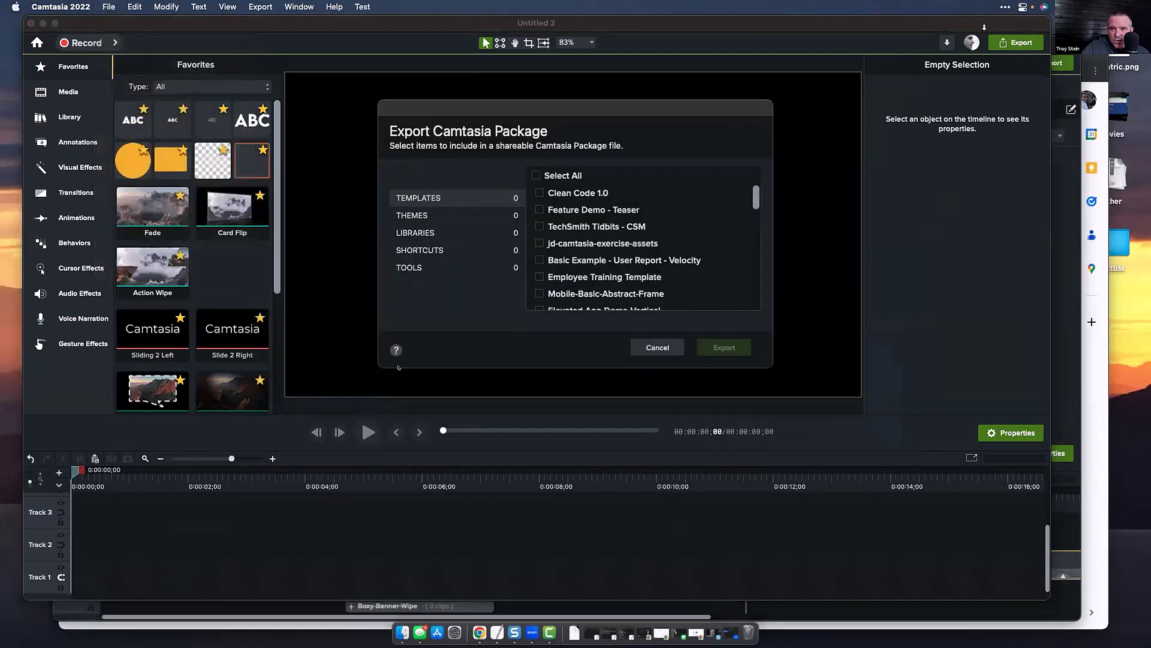
pyautogui.click(413, 215)
pyautogui.click(412, 233)
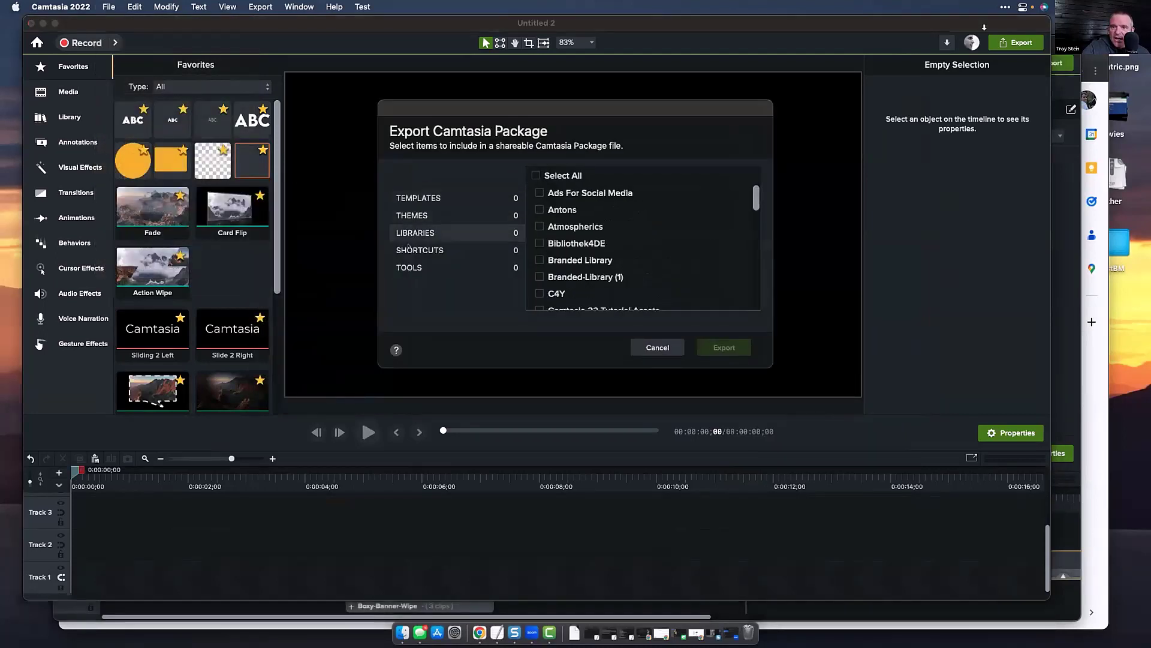
pyautogui.click(411, 250)
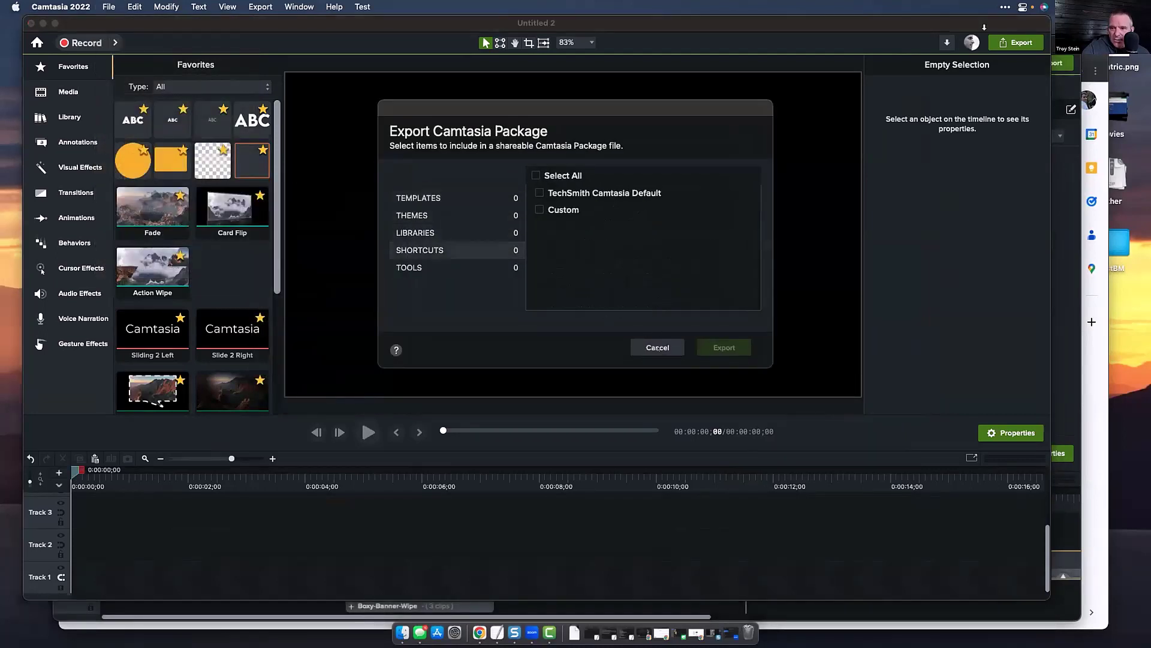
pyautogui.click(657, 347)
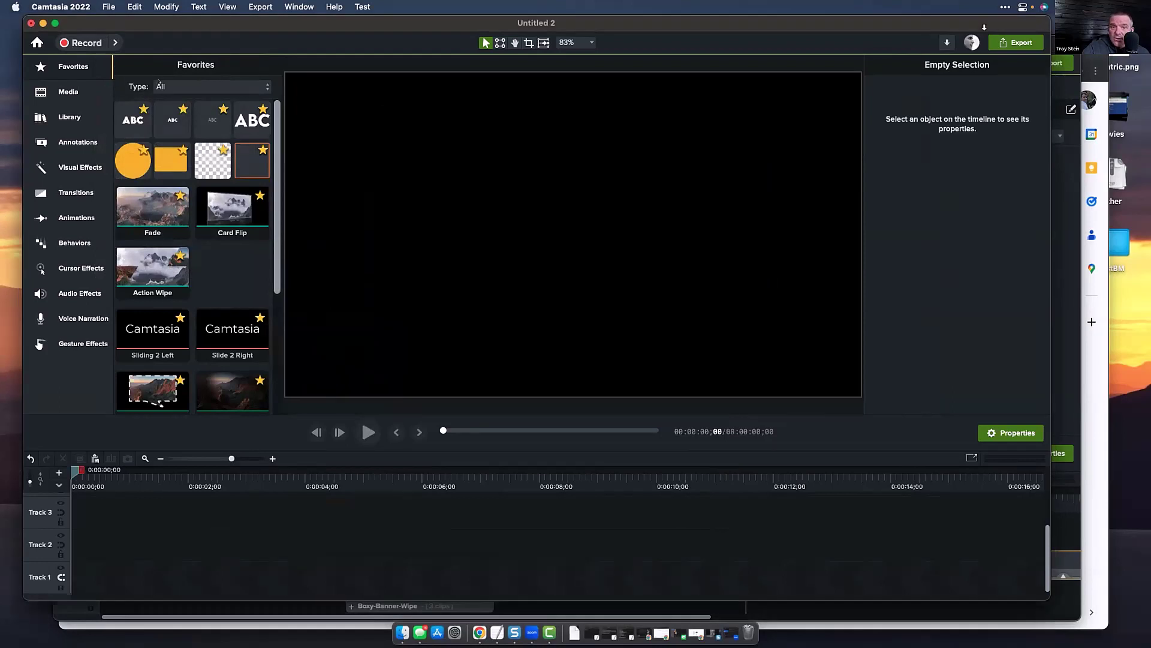
# Show the Vizualus library and try its Export Library command
pyautogui.click(69, 117)
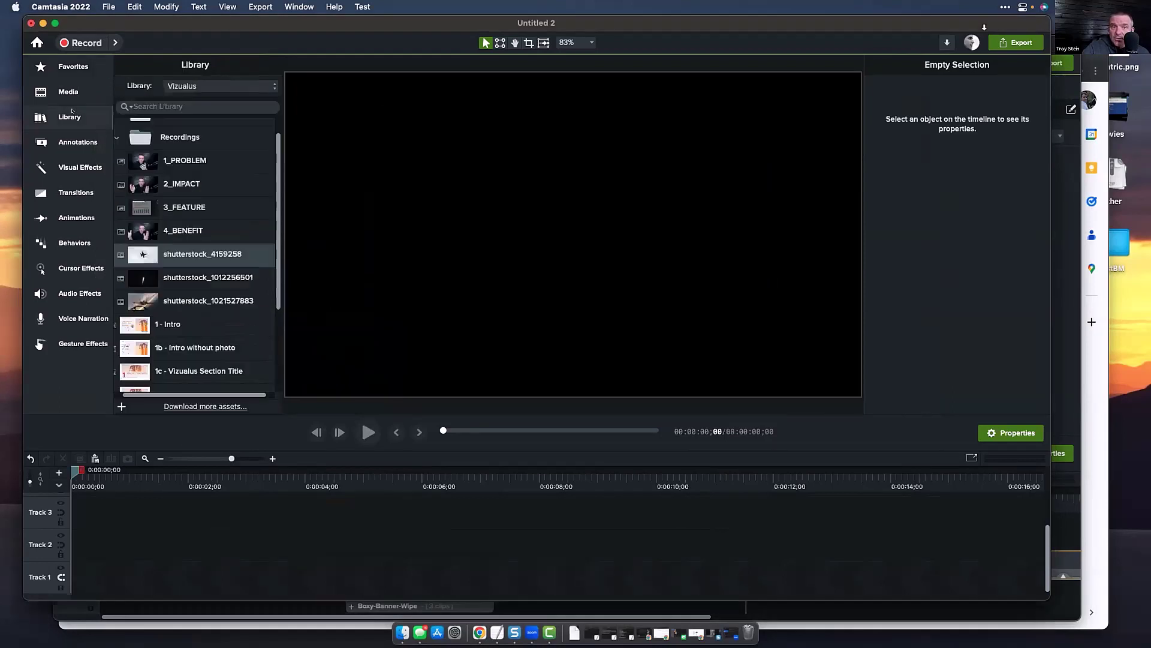
pyautogui.click(178, 84)
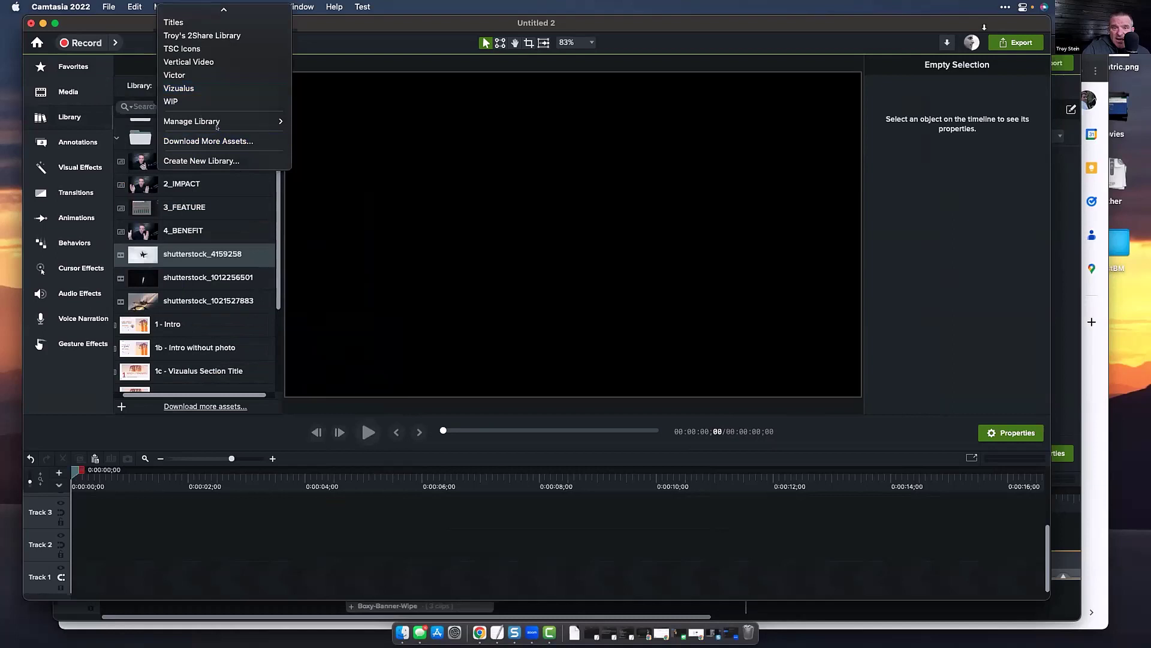
pyautogui.moveTo(223, 119)
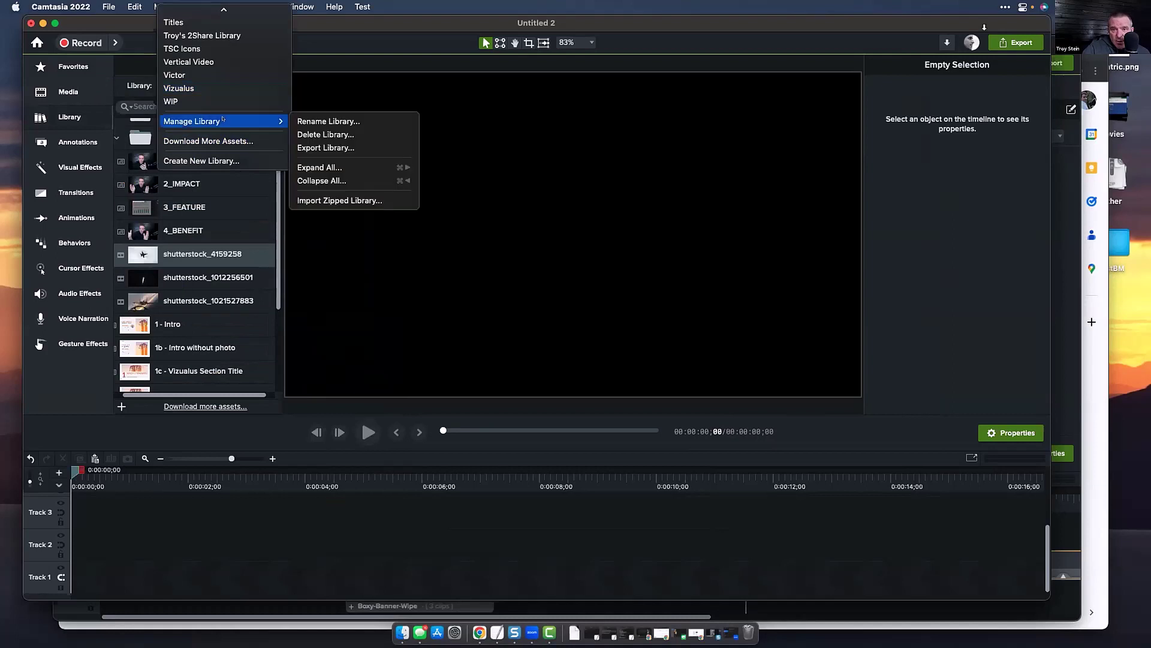
pyautogui.click(321, 148)
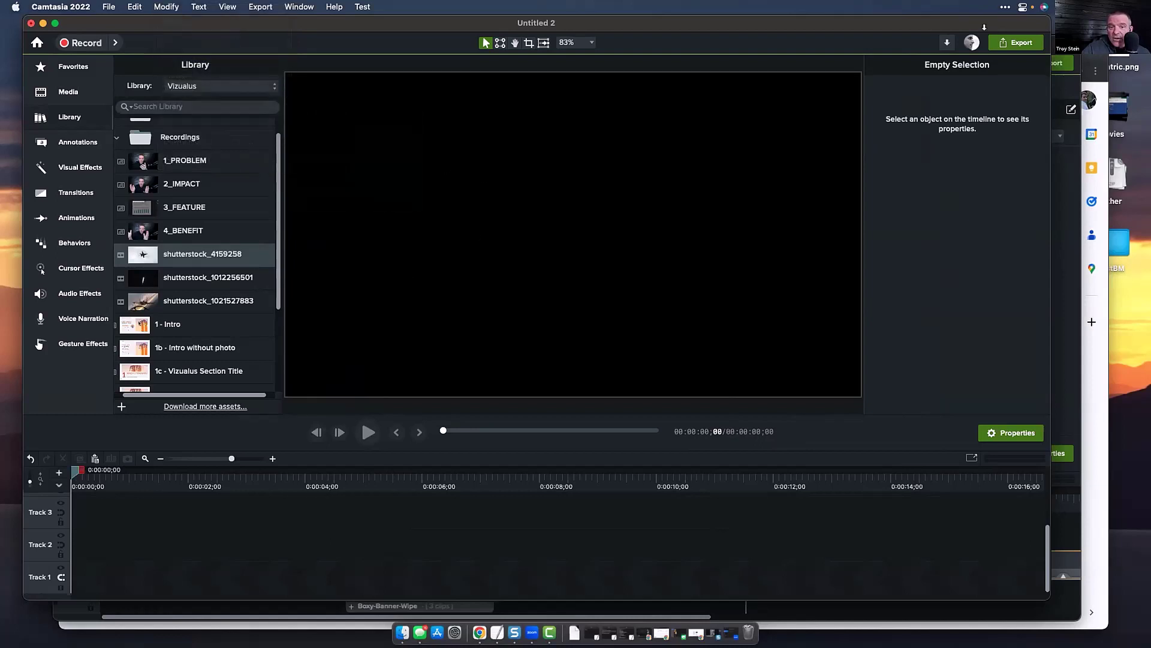
# Examine the commands available for the 1 - Intro asset and the list of available libraries, keeping Vizualus selected
pyautogui.click(139, 322)
pyautogui.rightClick(139, 323)
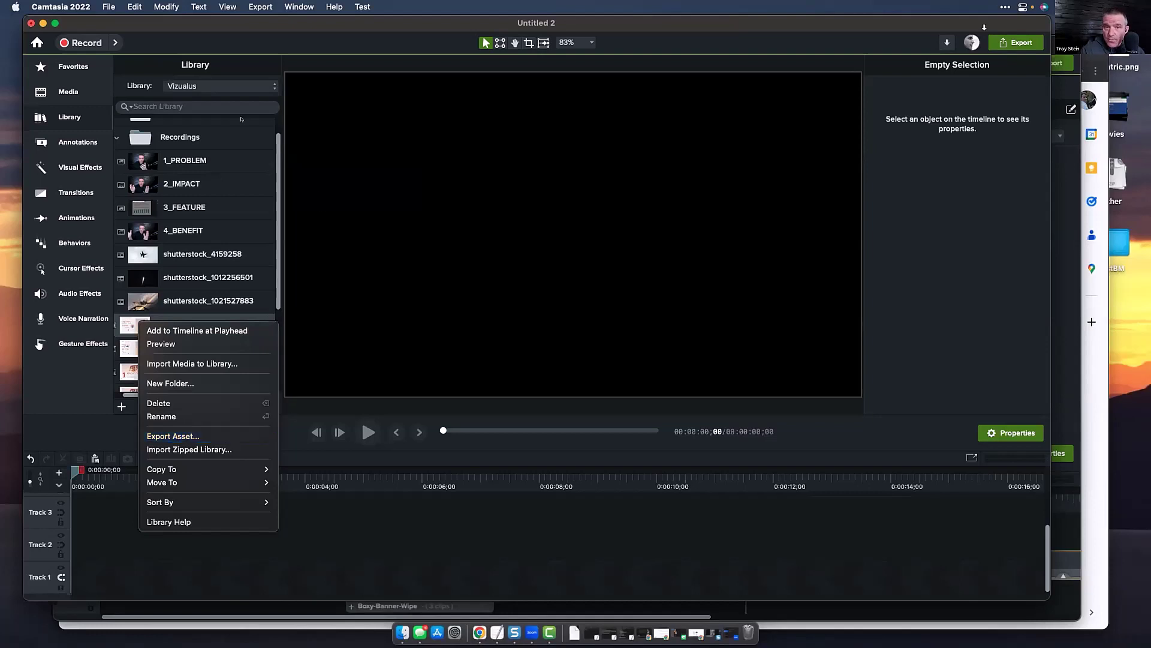
pyautogui.press('Escape')
pyautogui.click(185, 85)
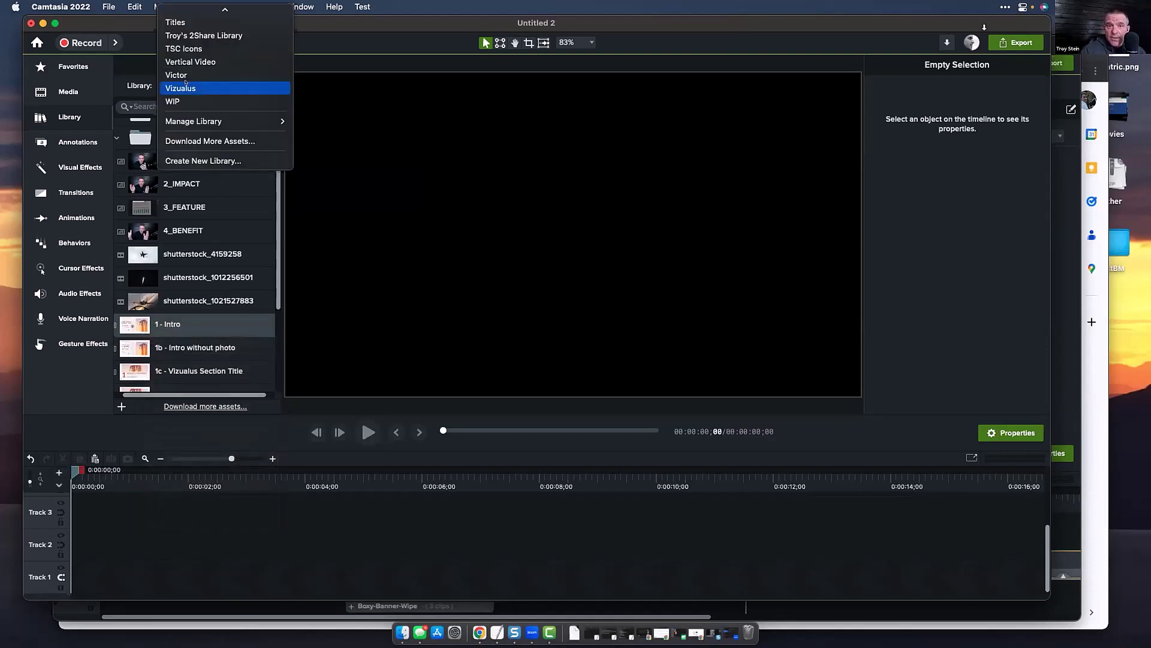
pyautogui.click(185, 85)
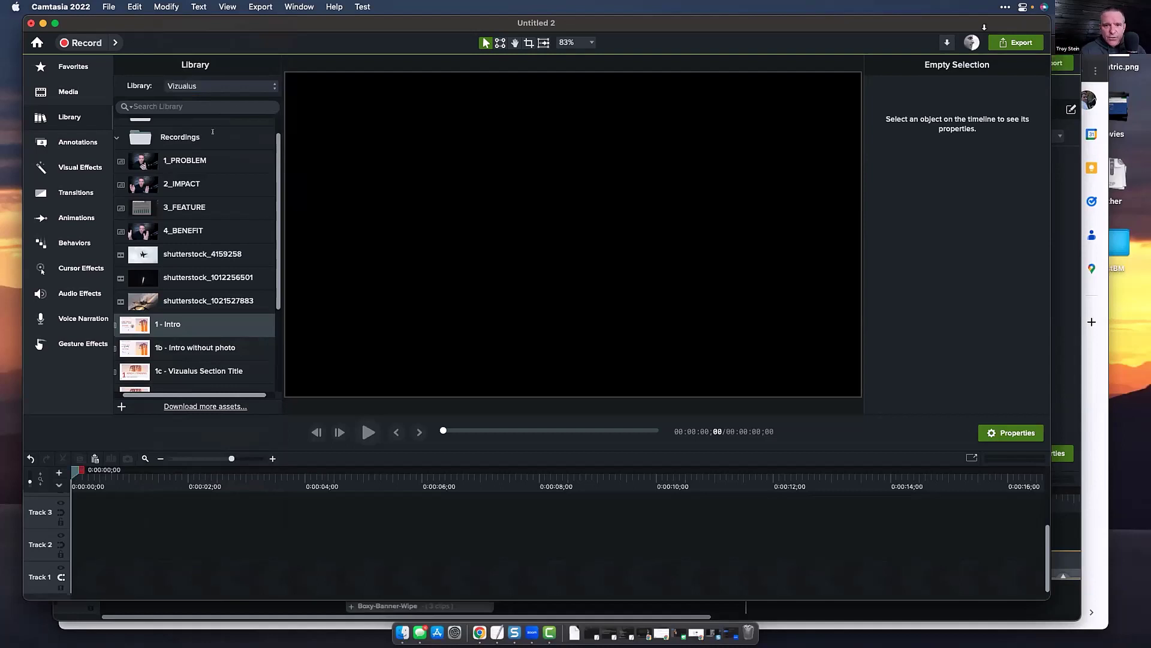
pyautogui.click(184, 84)
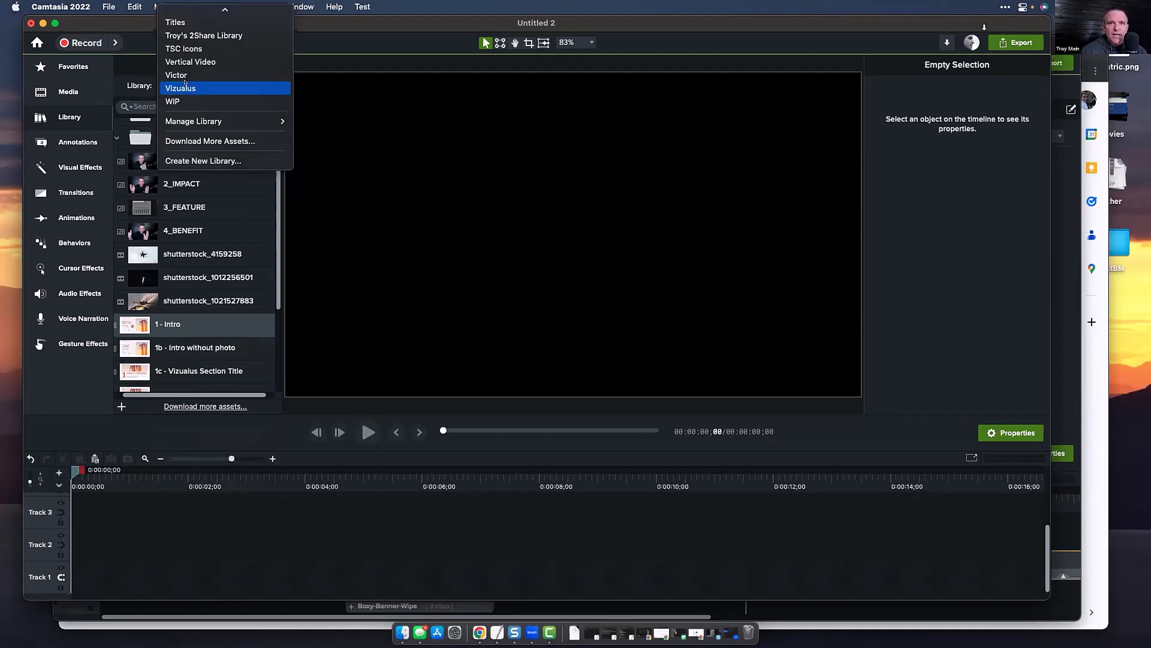
pyautogui.click(184, 87)
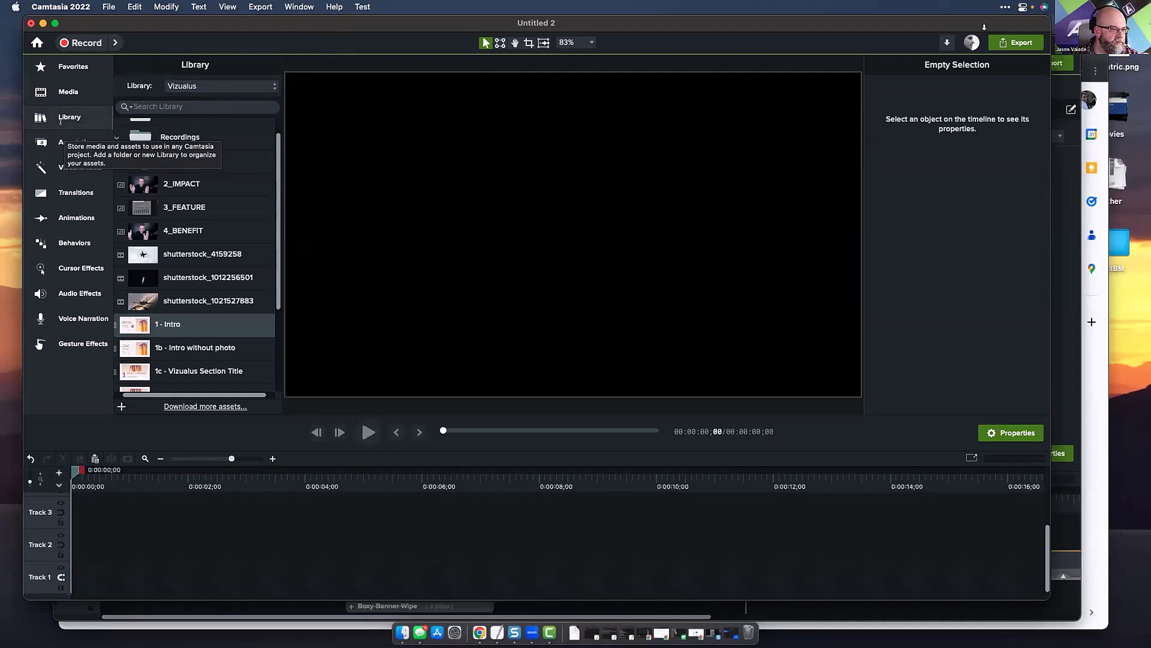
# Show the Export Asset command for the 1 - Intro and shutterstock_4159258 assets
pyautogui.rightClick(141, 328)
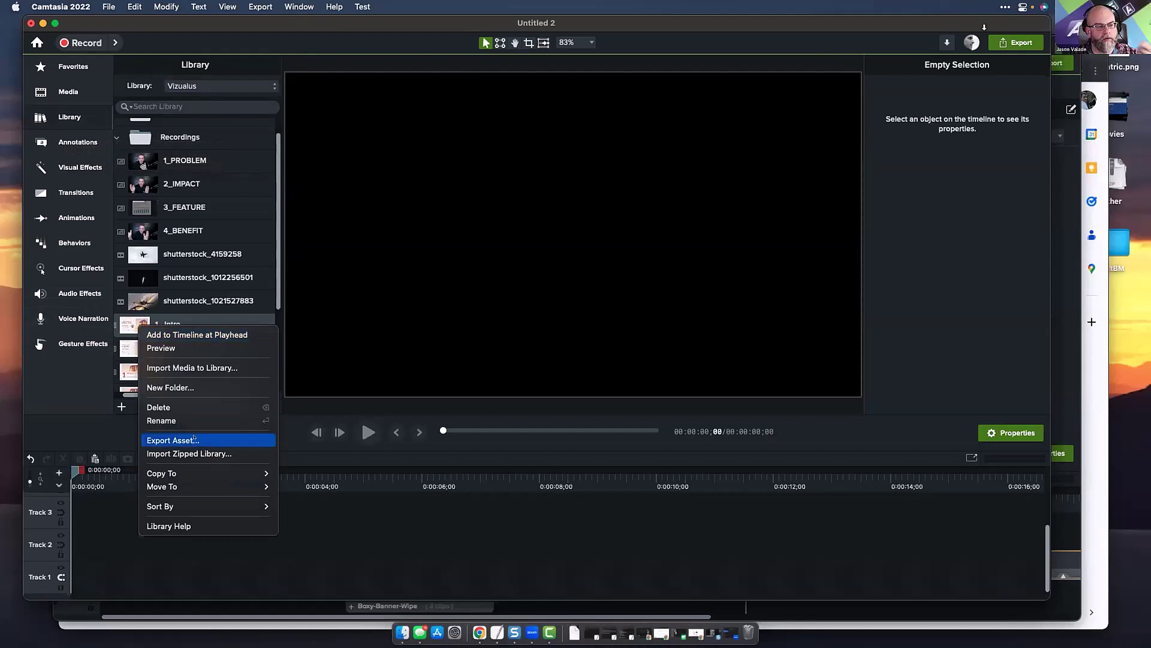
pyautogui.click(138, 243)
pyautogui.rightClick(141, 252)
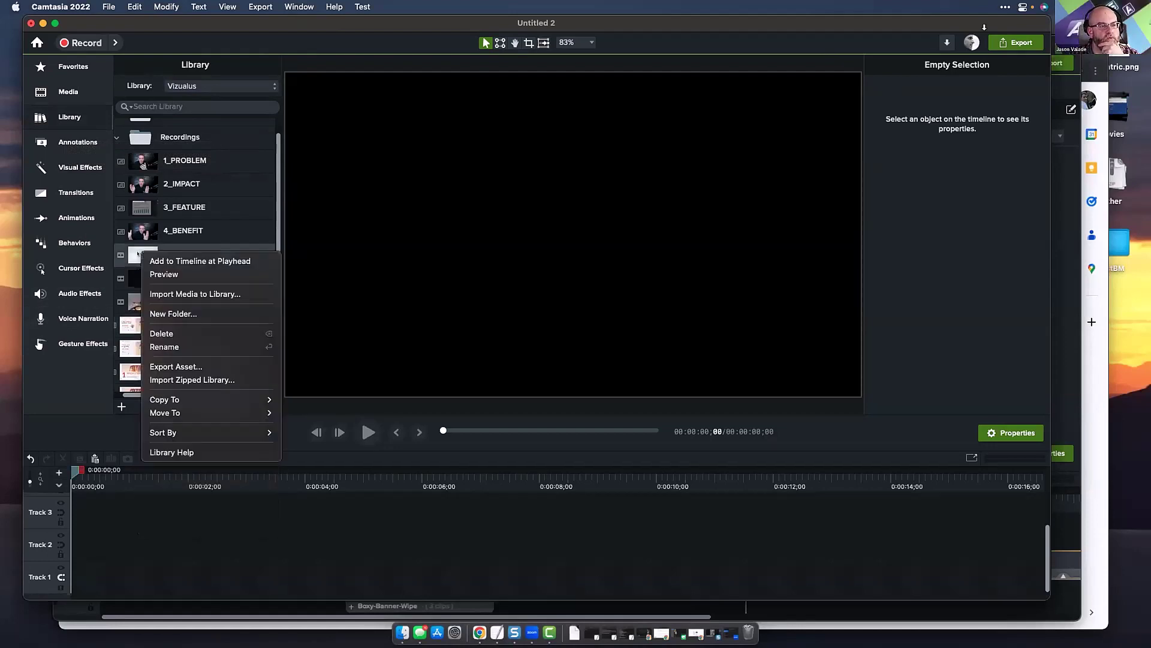
pyautogui.click(188, 367)
# Rename the shutterstock_4159258 asset in the Vizualus library to FLYING WITH JV
pyautogui.rightClick(138, 253)
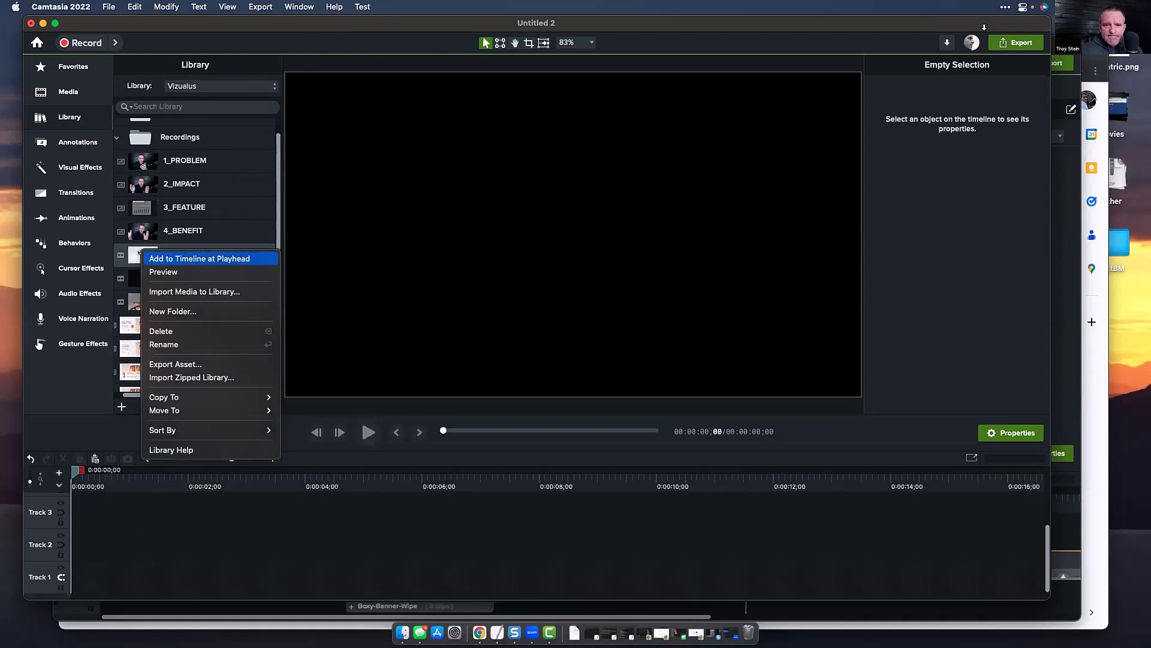
pyautogui.click(167, 344)
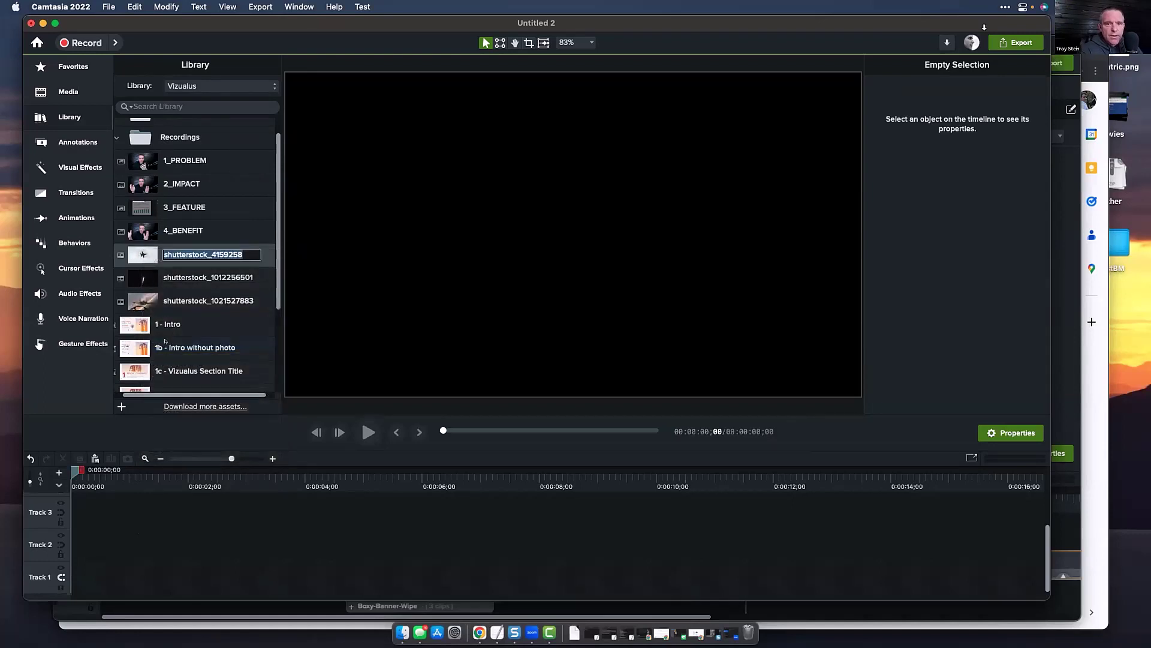
pyautogui.write('FLYING WITH JV')
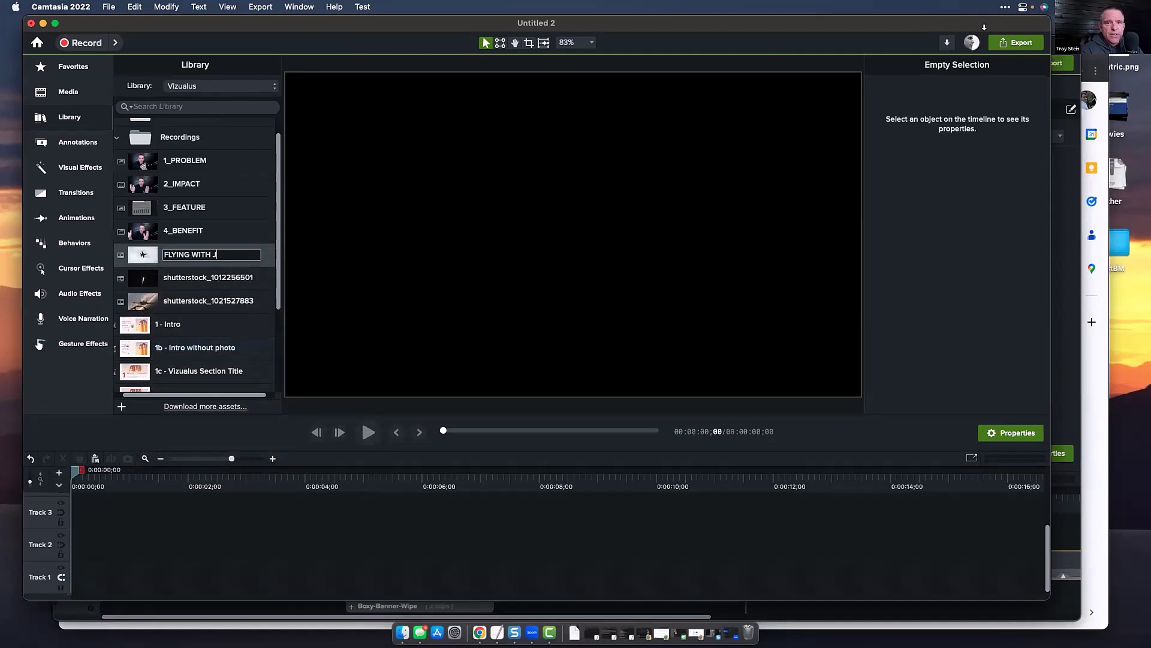
pyautogui.press('Return')
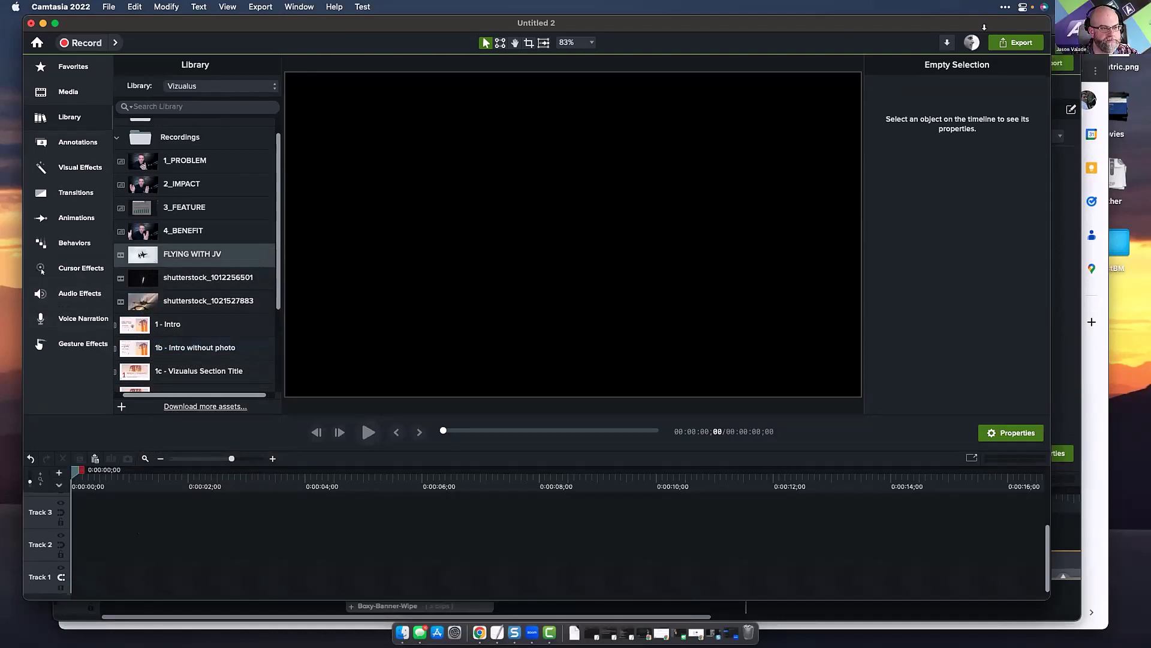
pyautogui.rightClick(139, 254)
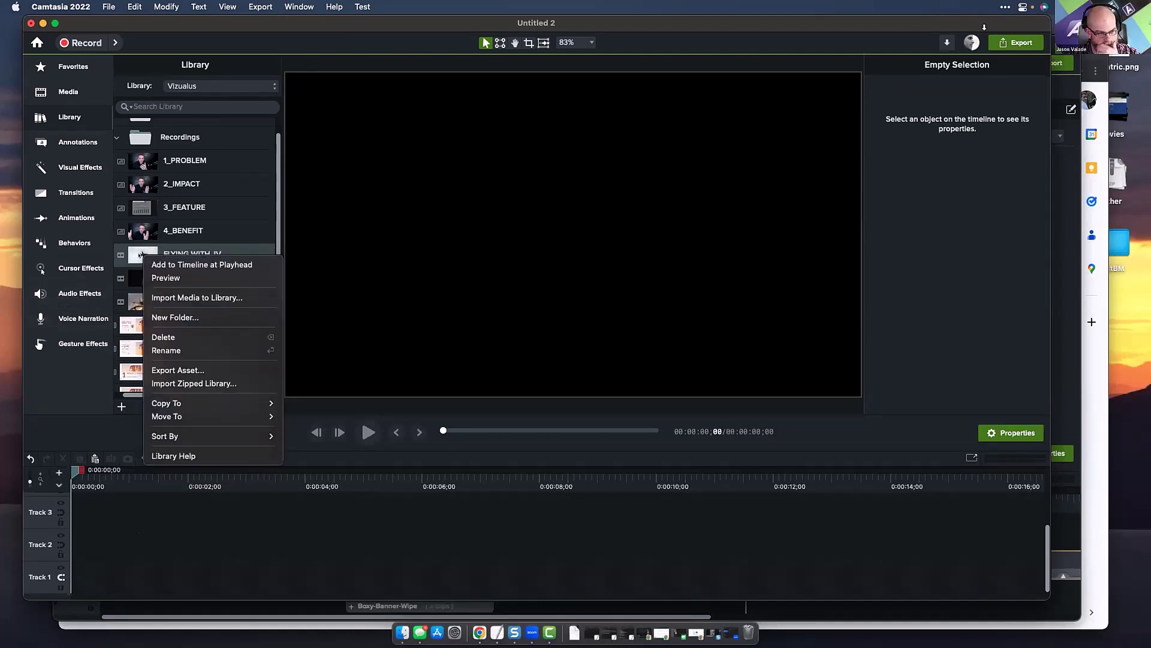
pyautogui.click(140, 248)
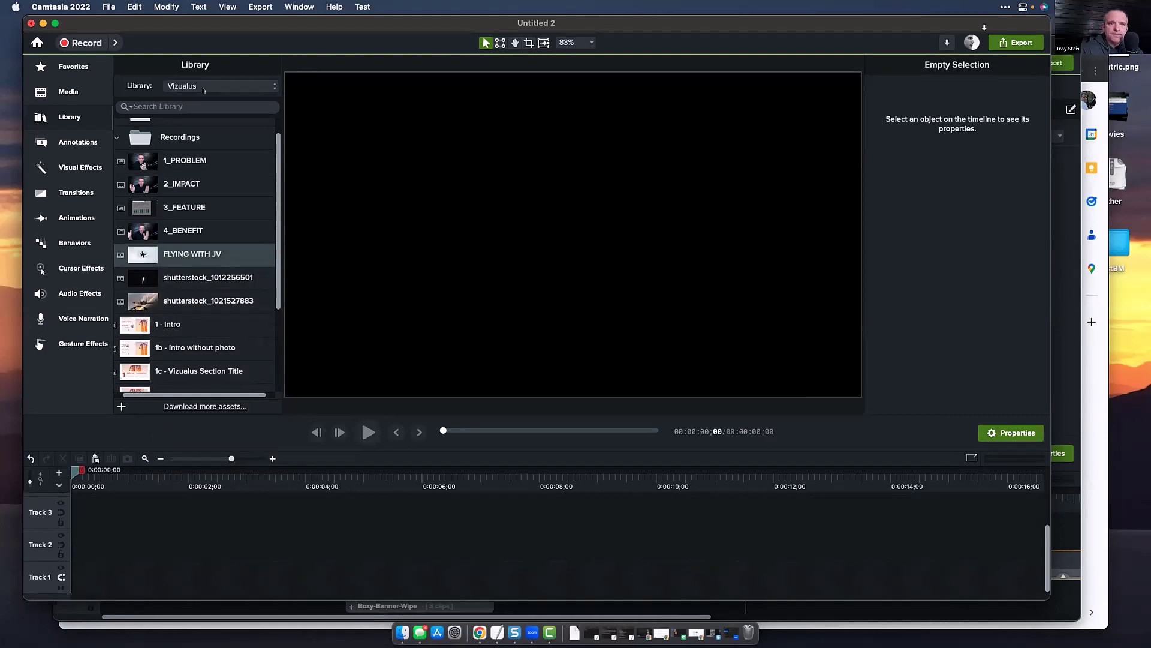
# Collapse the Recordings folder in the Vizualus library
pyautogui.click(216, 151)
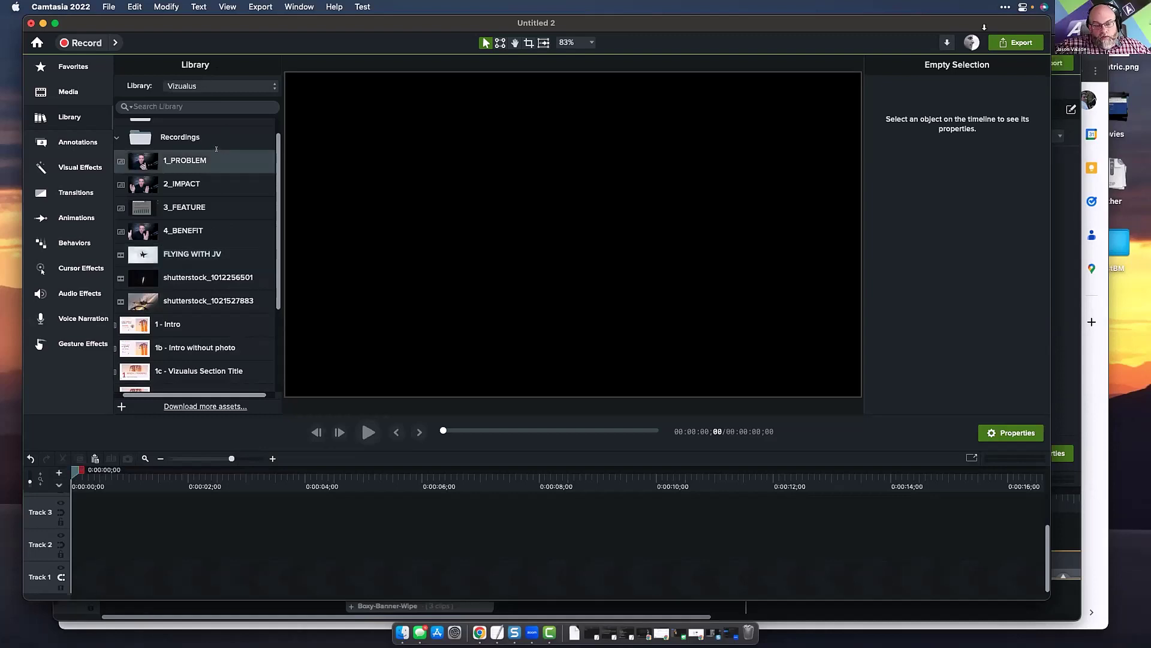
pyautogui.scroll(2, 216, 168)
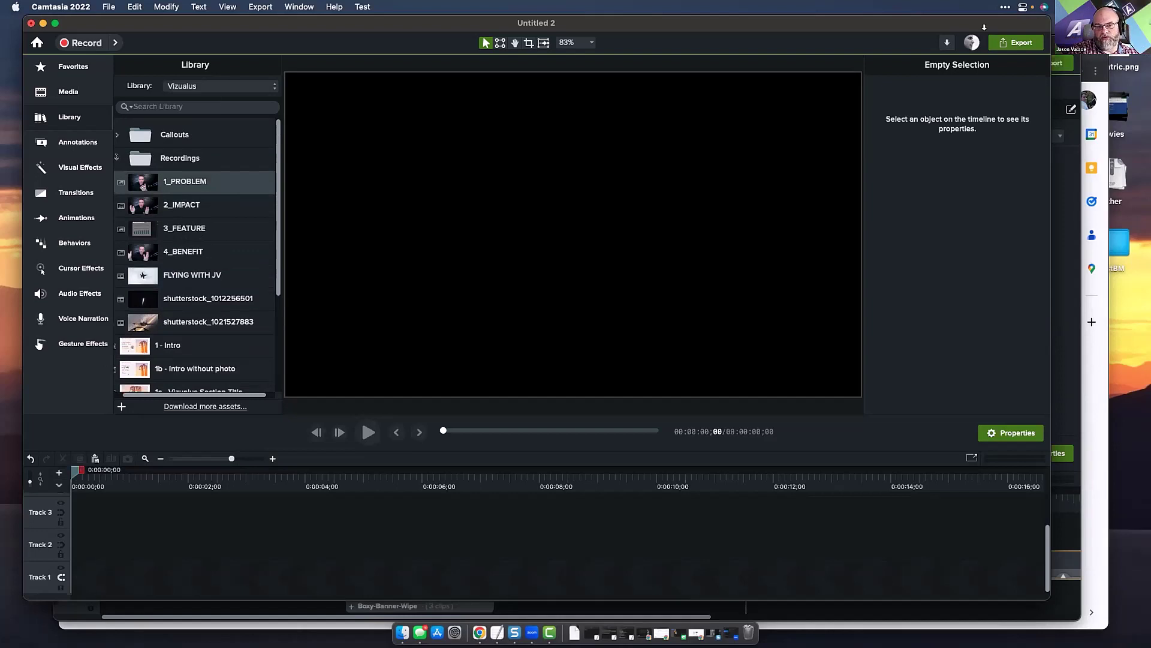
pyautogui.click(117, 157)
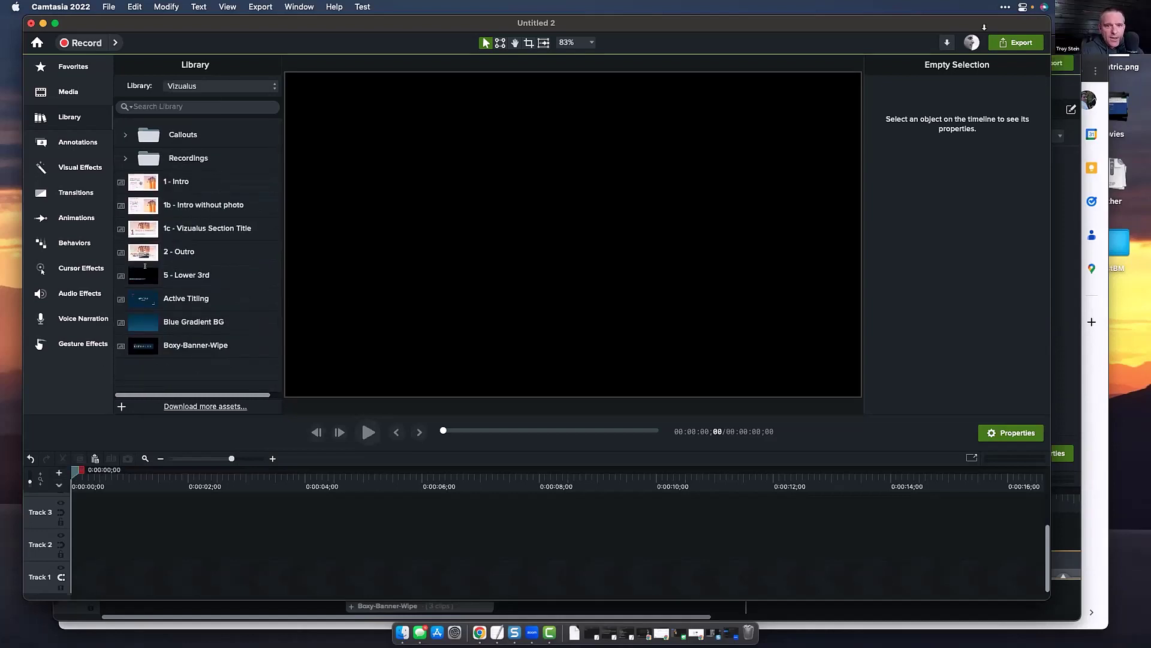
# Add the Call_02 wide_Right callout from the Branded Library's Callouts folder to Track 2 and preview it near 7 seconds
pyautogui.click(195, 85)
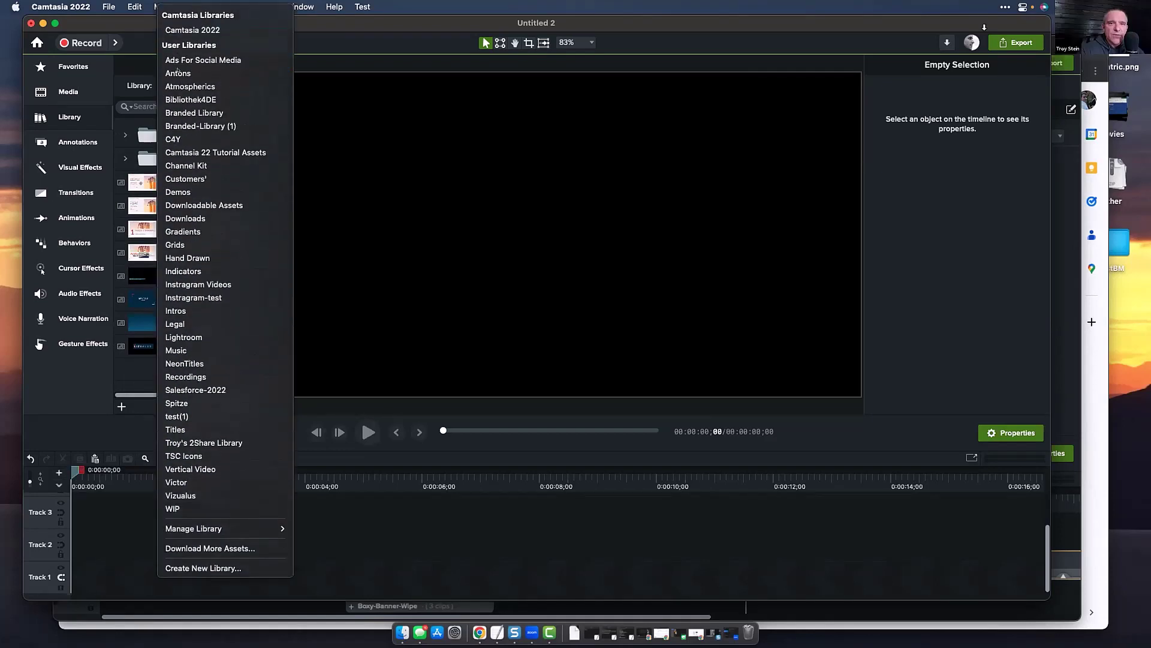
pyautogui.click(174, 112)
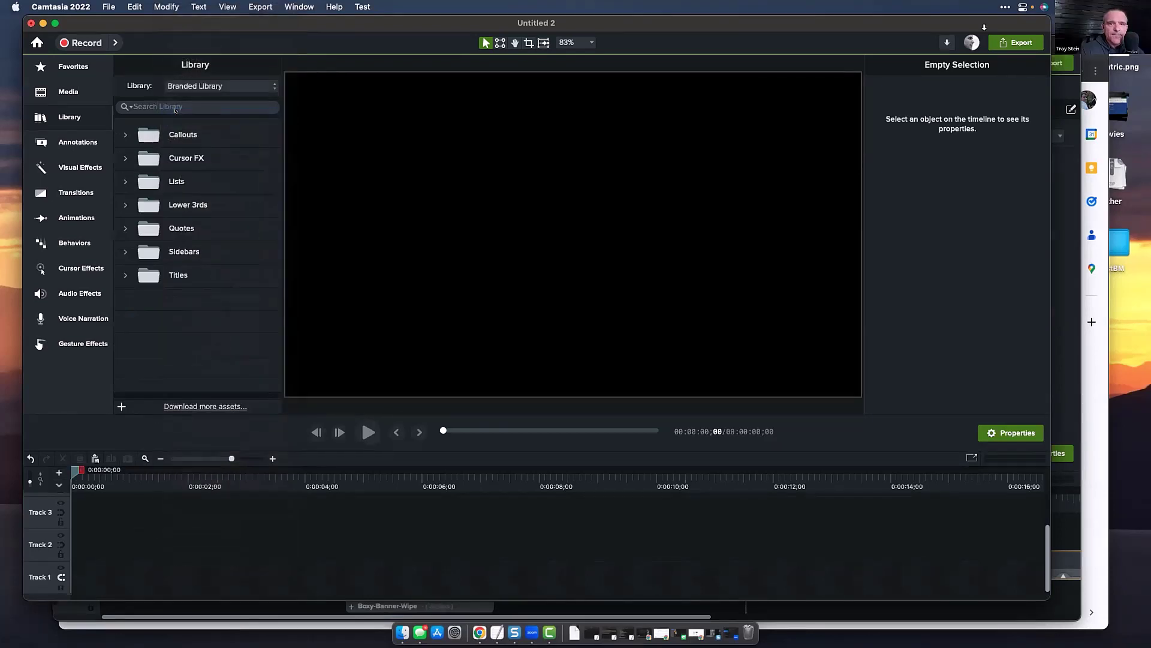
pyautogui.click(126, 130)
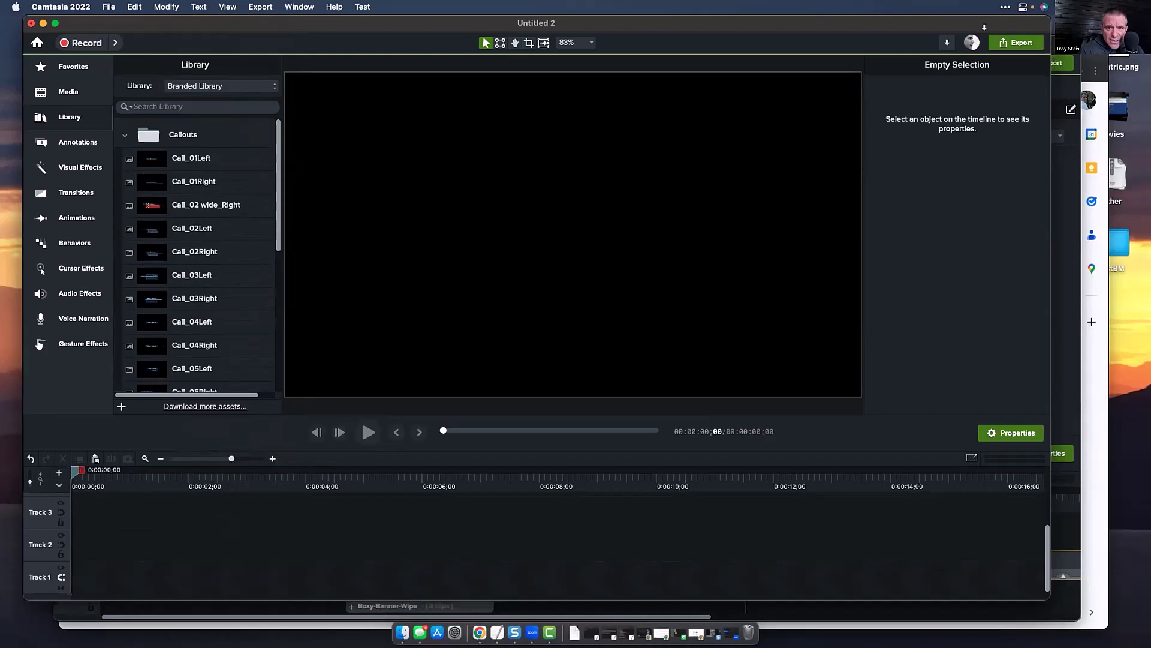
pyautogui.moveTo(147, 205); pyautogui.dragTo(269, 546)
pyautogui.moveTo(356, 484); pyautogui.dragTo(505, 494)
# Apply the Camtasia 1 theme to the Call_02 wide_Right callout and preview it around 10 seconds
pyautogui.click(945, 114)
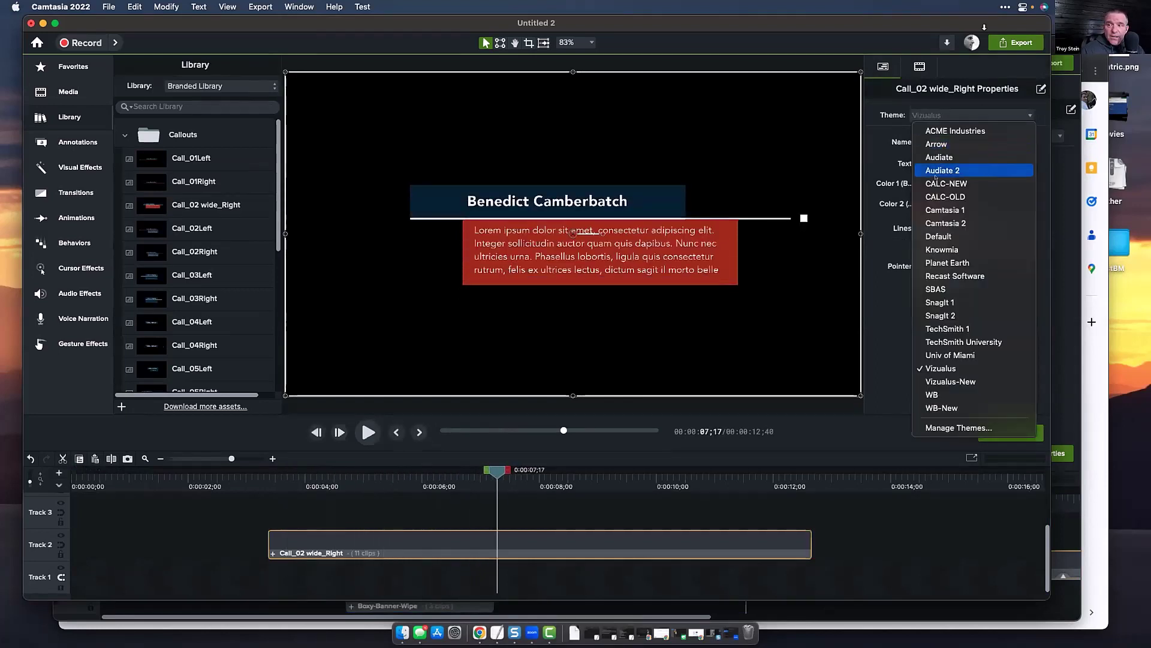
pyautogui.click(943, 211)
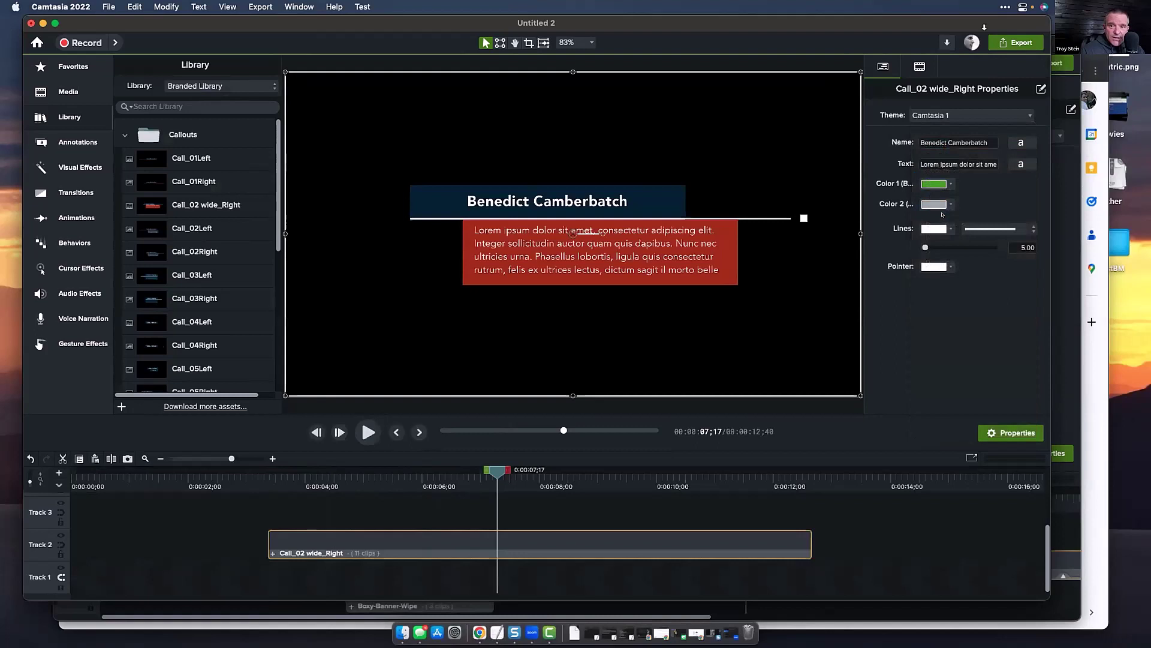
pyautogui.moveTo(292, 465); pyautogui.dragTo(659, 504)
# Add the List_02 up to 5_75% transperense asset from the Lists folder to Track 3, then preview it and review its properties
pyautogui.click(123, 133)
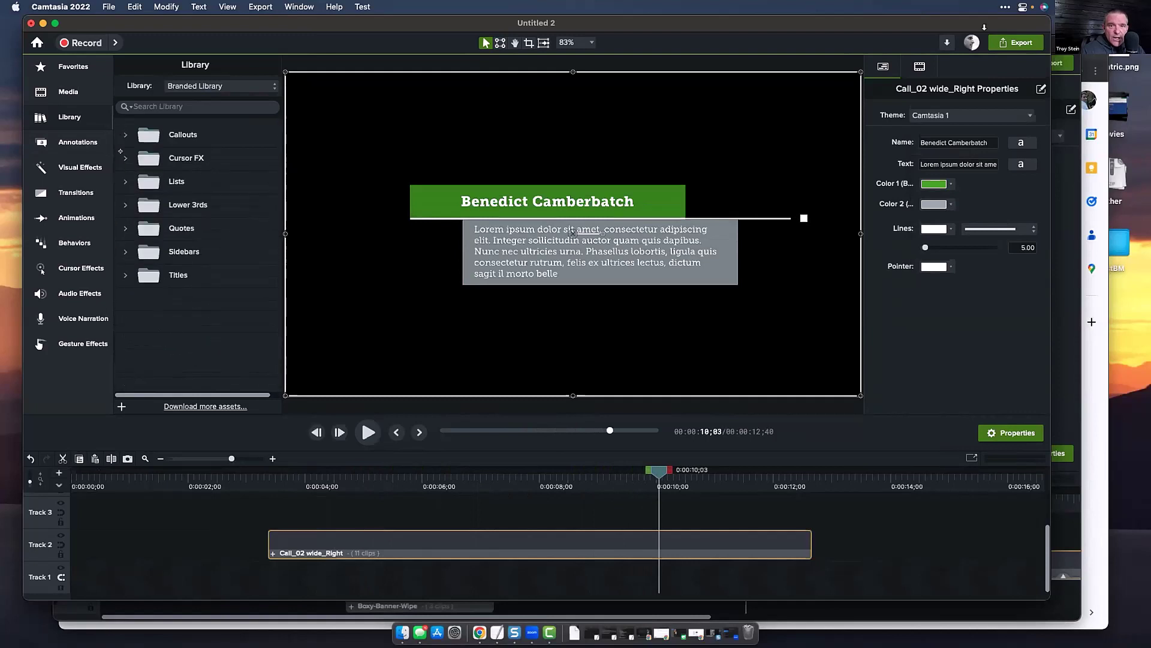
pyautogui.click(122, 156)
pyautogui.click(122, 156)
pyautogui.click(122, 179)
pyautogui.moveTo(142, 219); pyautogui.dragTo(114, 512)
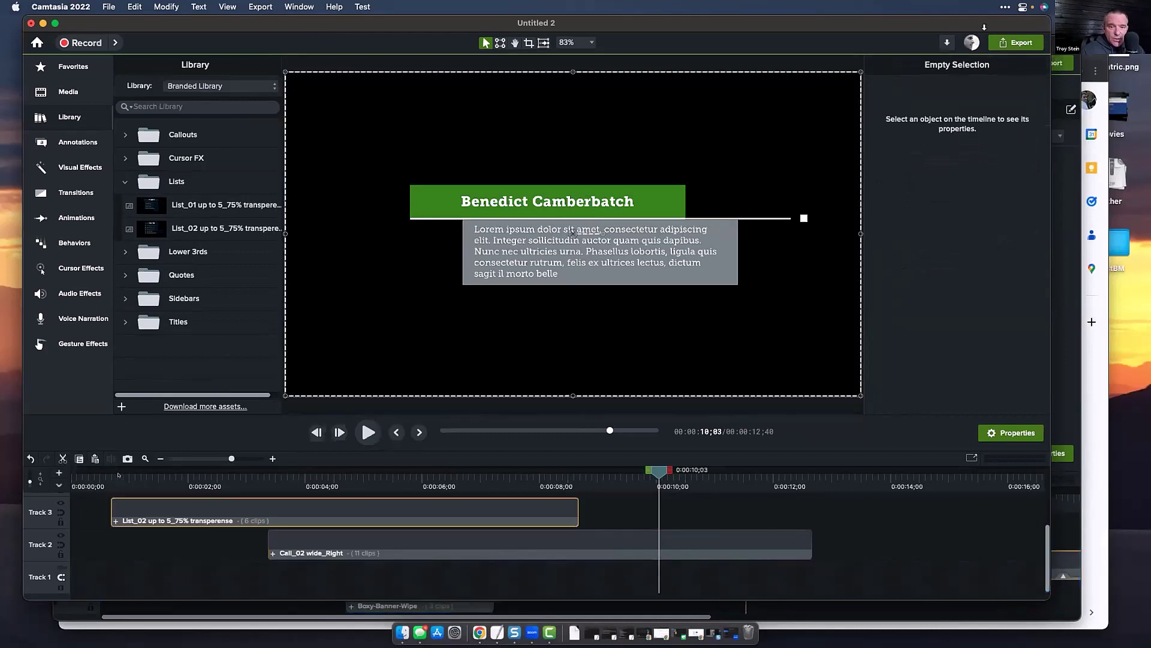
pyautogui.click(120, 475)
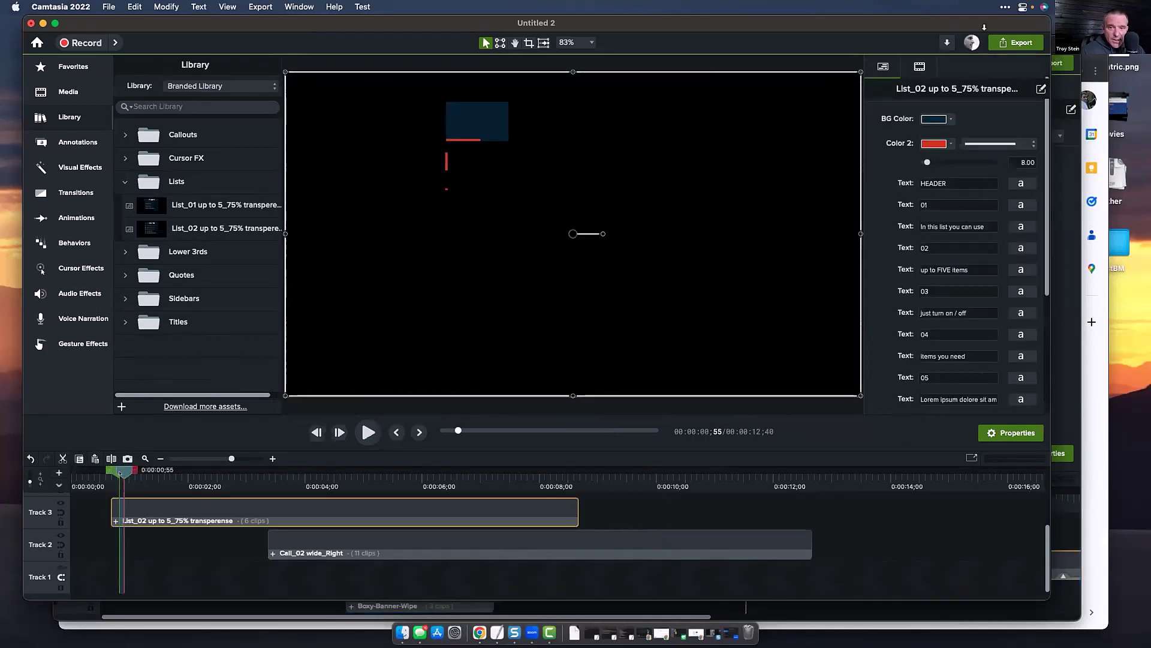
pyautogui.moveTo(126, 472); pyautogui.dragTo(281, 484)
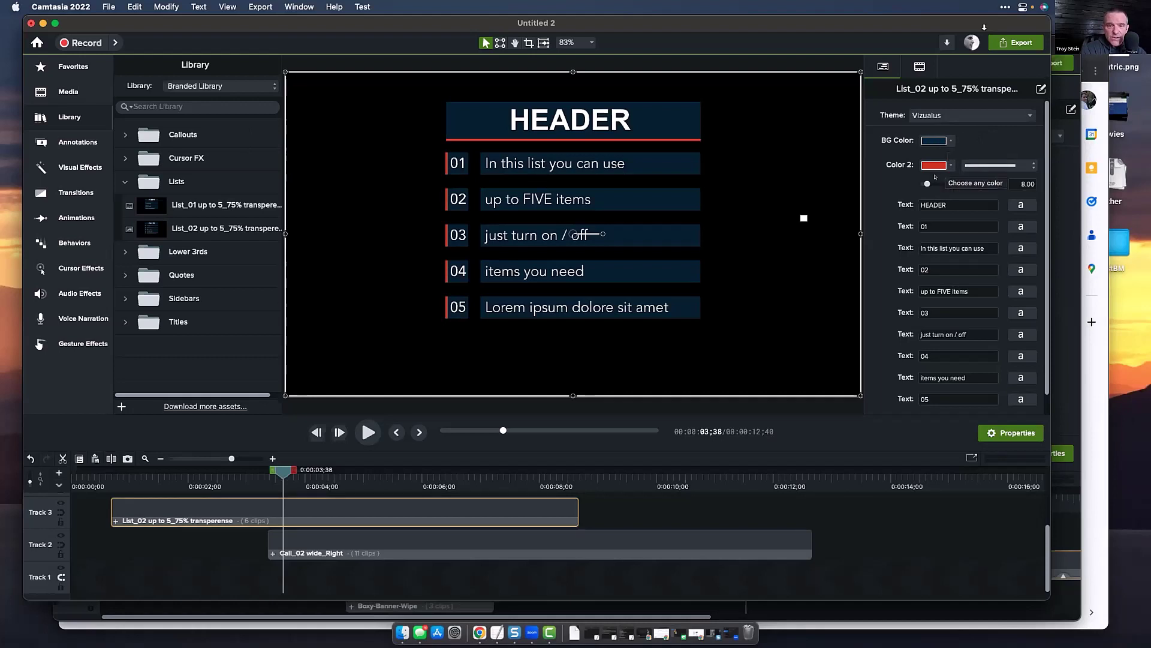
pyautogui.scroll(-1, 944, 245)
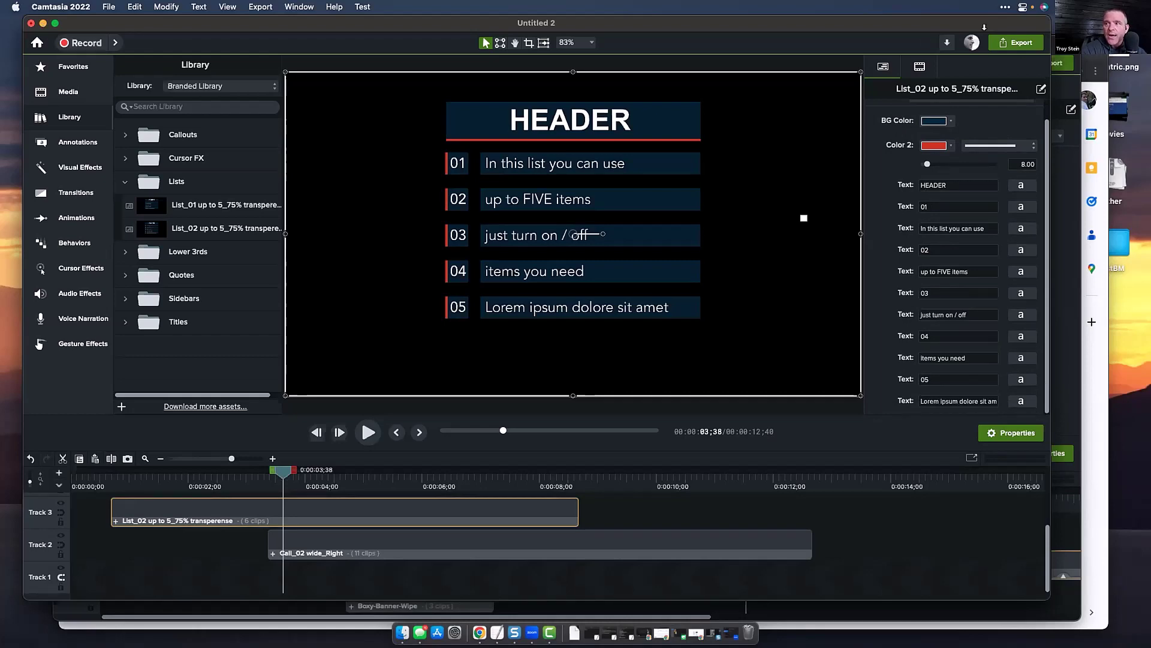
# Switch to the Camtasia for Teams presentation in Chrome and browse the slides up to the Appendix
pyautogui.press('super+Tab')
pyautogui.scroll(-15, 137, 477)
pyautogui.scroll(-3, 137, 477)
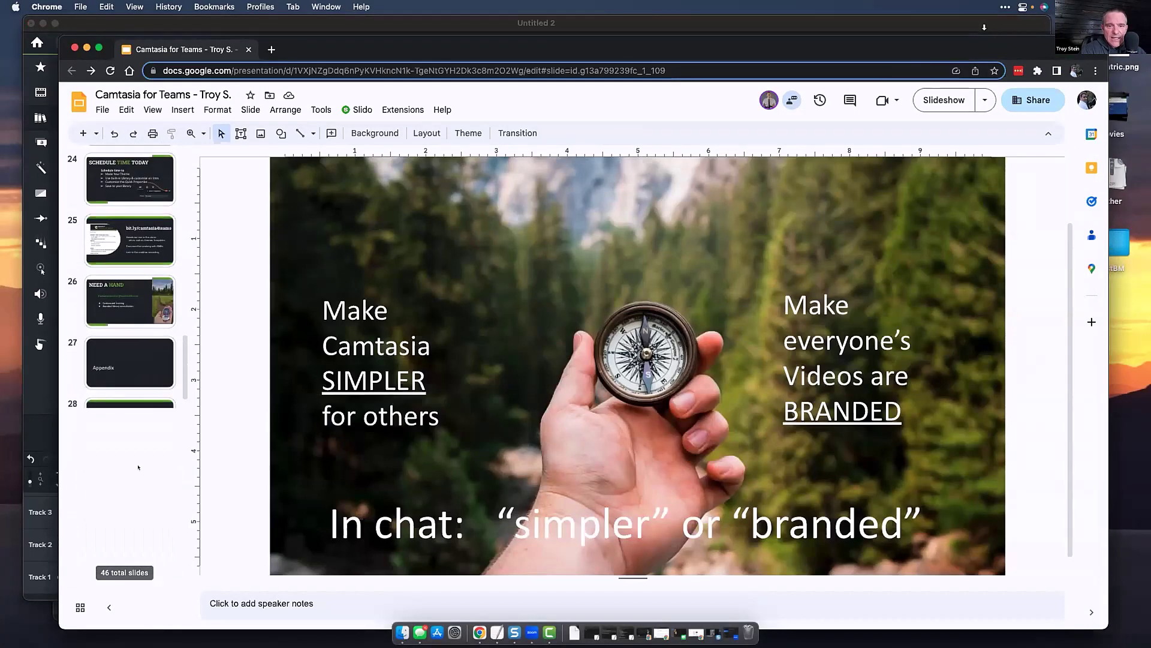
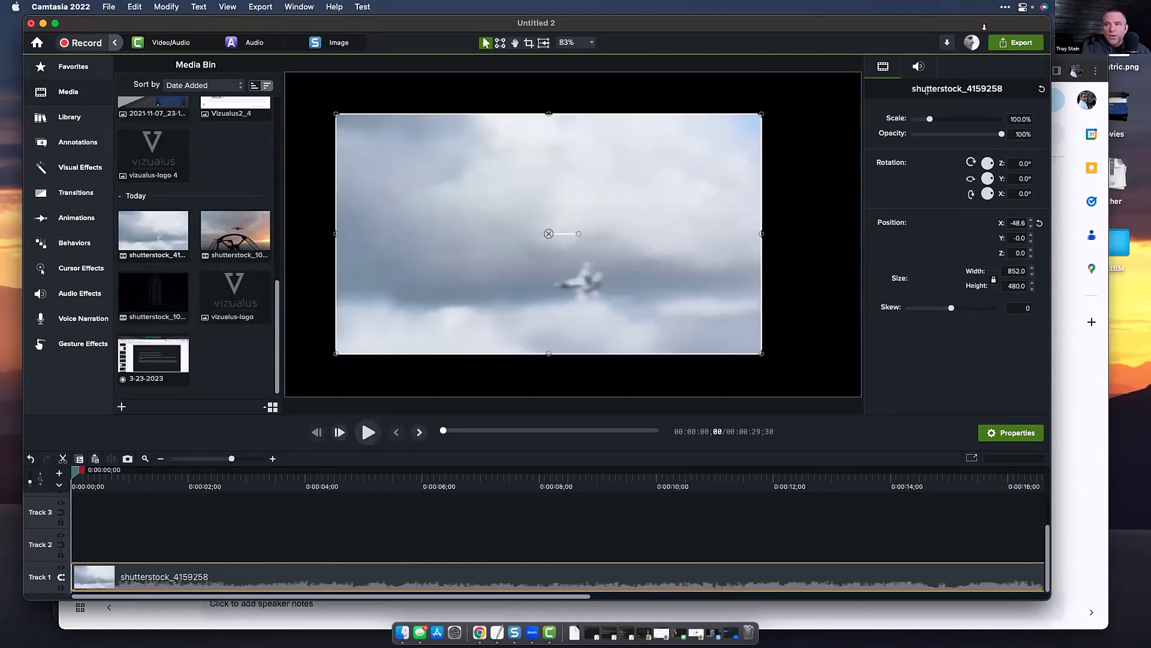
# Scale the shutterstock_4159258 clip to 141.2% and move the playhead to 3;13
pyautogui.moveTo(929, 119); pyautogui.dragTo(936, 119)
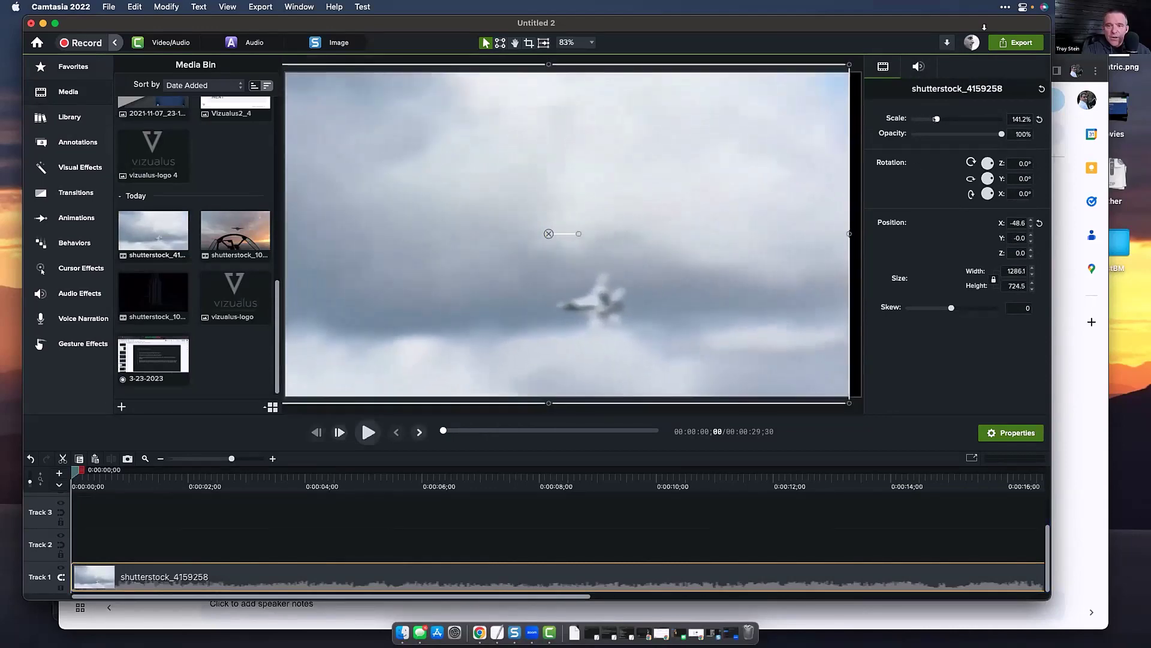
pyautogui.scroll(-3, 597, 234)
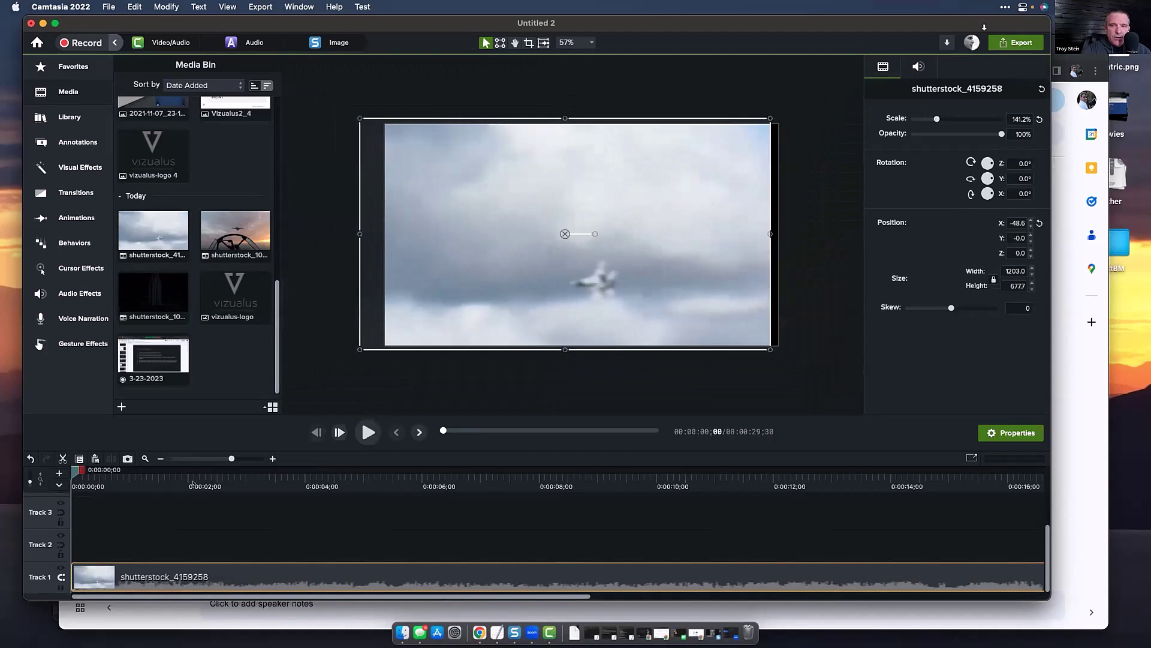
pyautogui.click(256, 479)
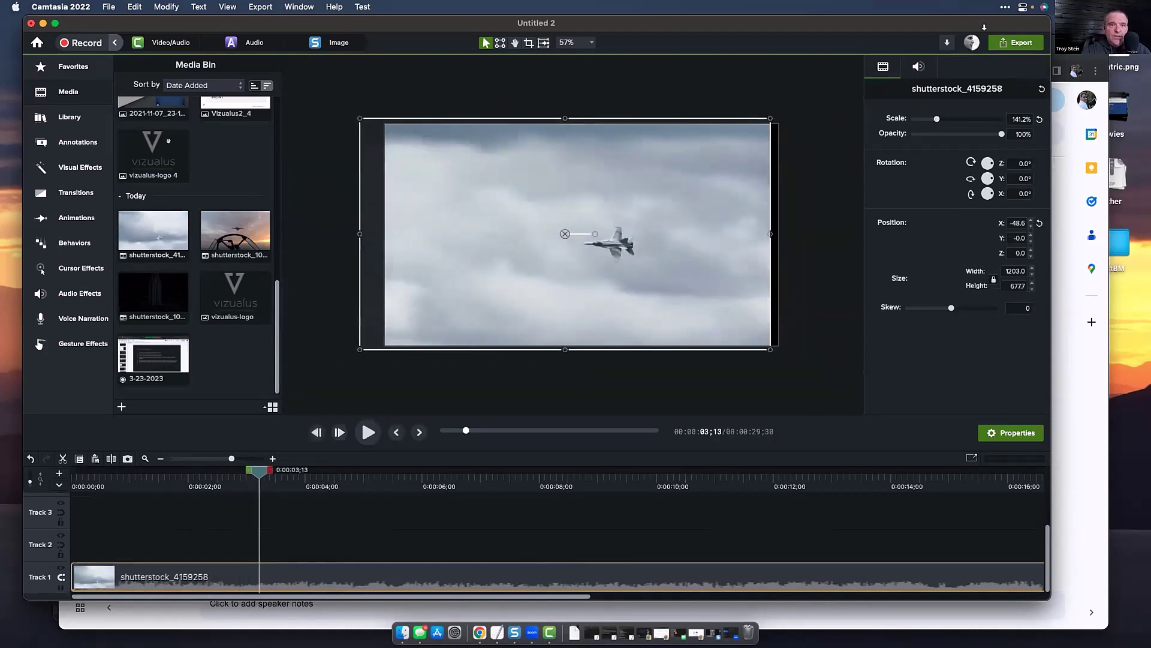
# Add the bold ABC text callout from Favorites over the jet footage and shrink it to fit the frame, at text size 216
pyautogui.click(78, 119)
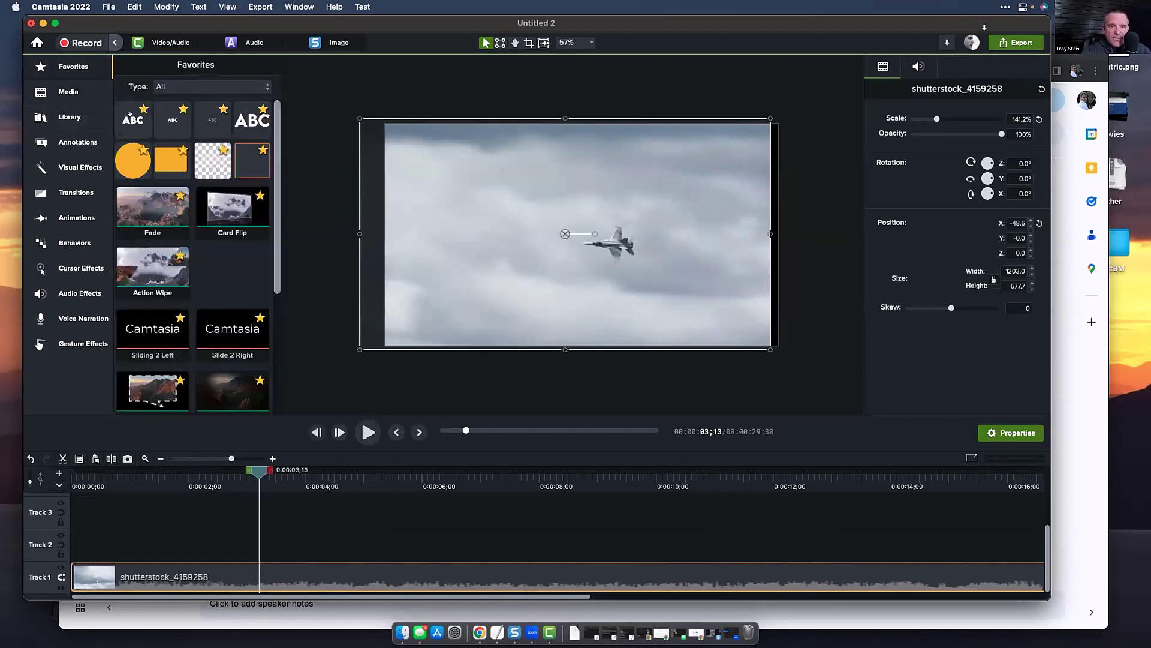
pyautogui.moveTo(122, 112); pyautogui.dragTo(420, 180)
pyautogui.moveTo(564, 223); pyautogui.dragTo(564, 222)
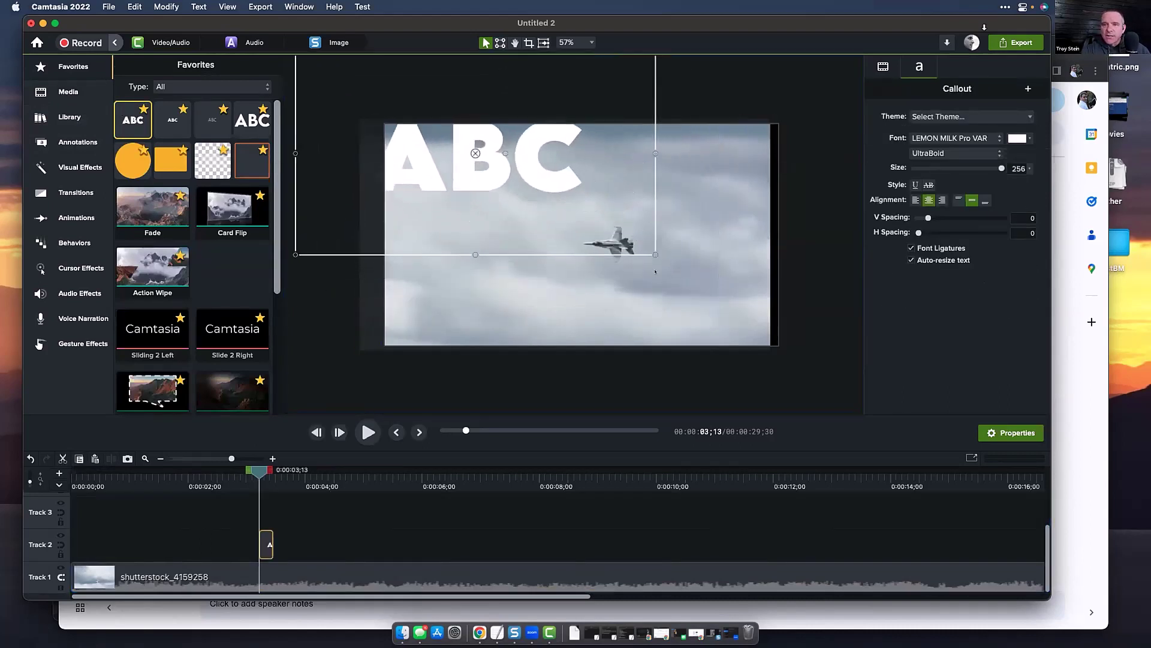
pyautogui.moveTo(744, 321); pyautogui.dragTo(606, 216)
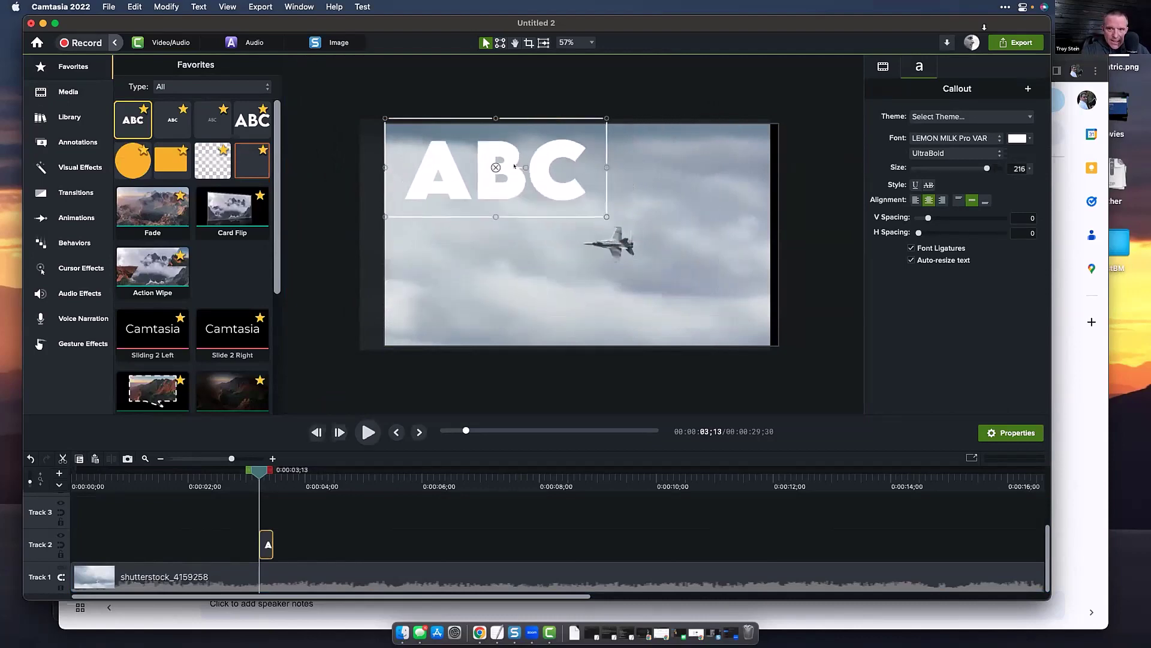
# Replace the callout's ABC text with FLY
pyautogui.doubleClick(495, 167)
pyautogui.write('FLYU')
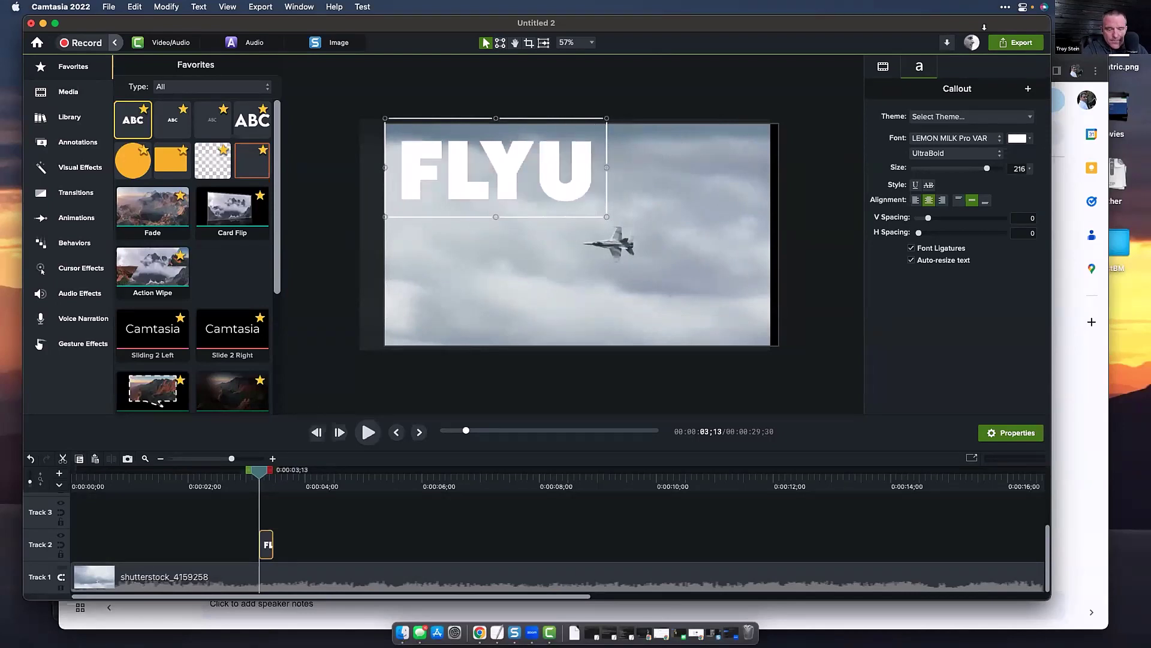
pyautogui.press('BackSpace')
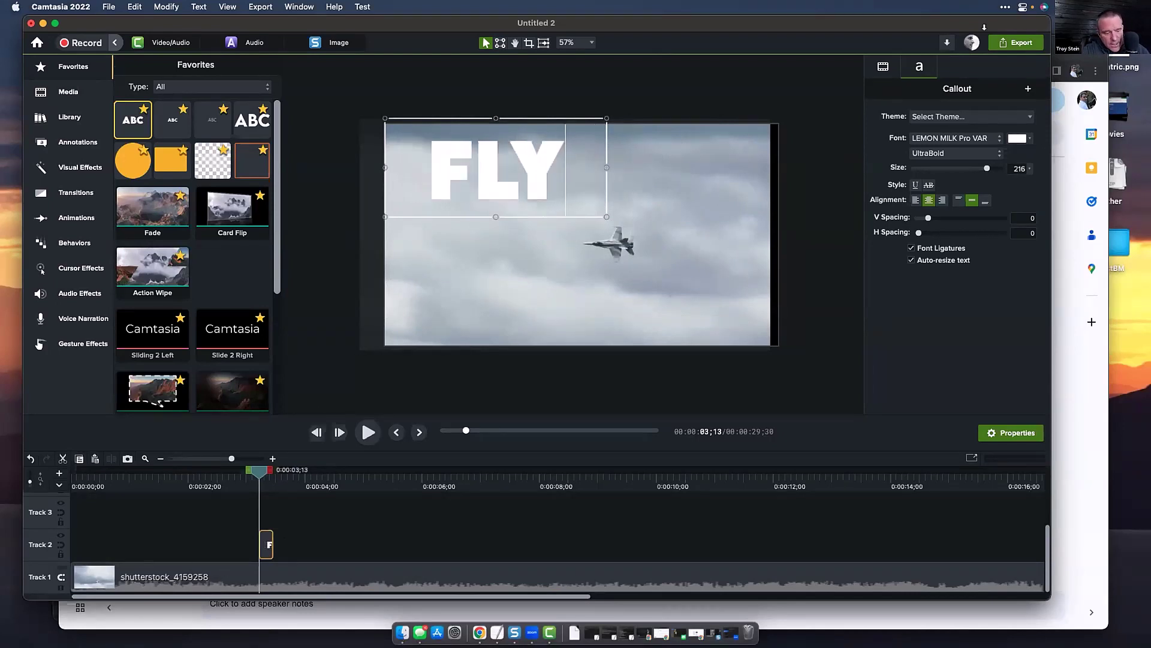
pyautogui.click(291, 534)
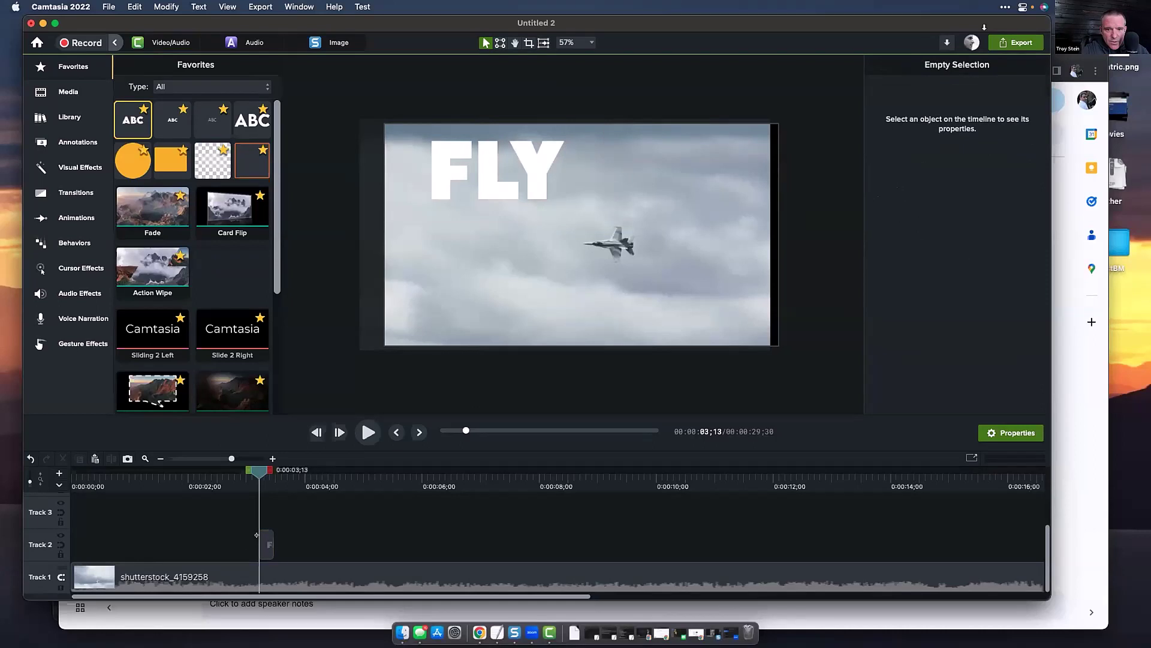
# Move the FLY callout slightly lower on the canvas and extend its Track 2 clip to just before 5 seconds
pyautogui.click(257, 536)
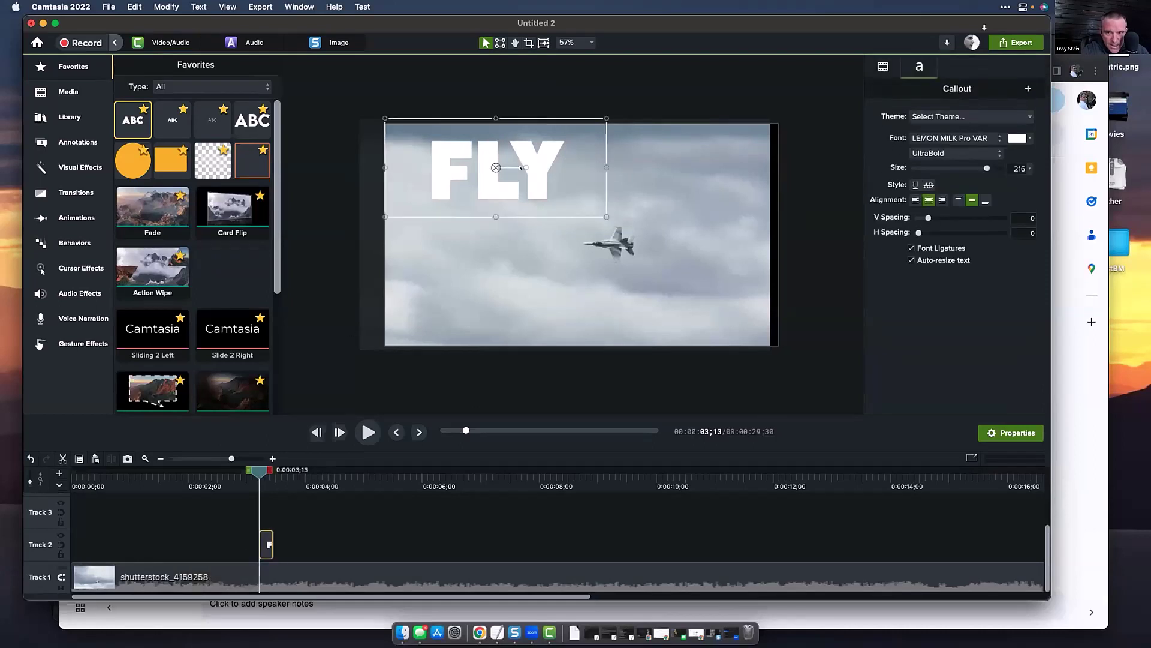
pyautogui.moveTo(495, 167); pyautogui.dragTo(495, 205)
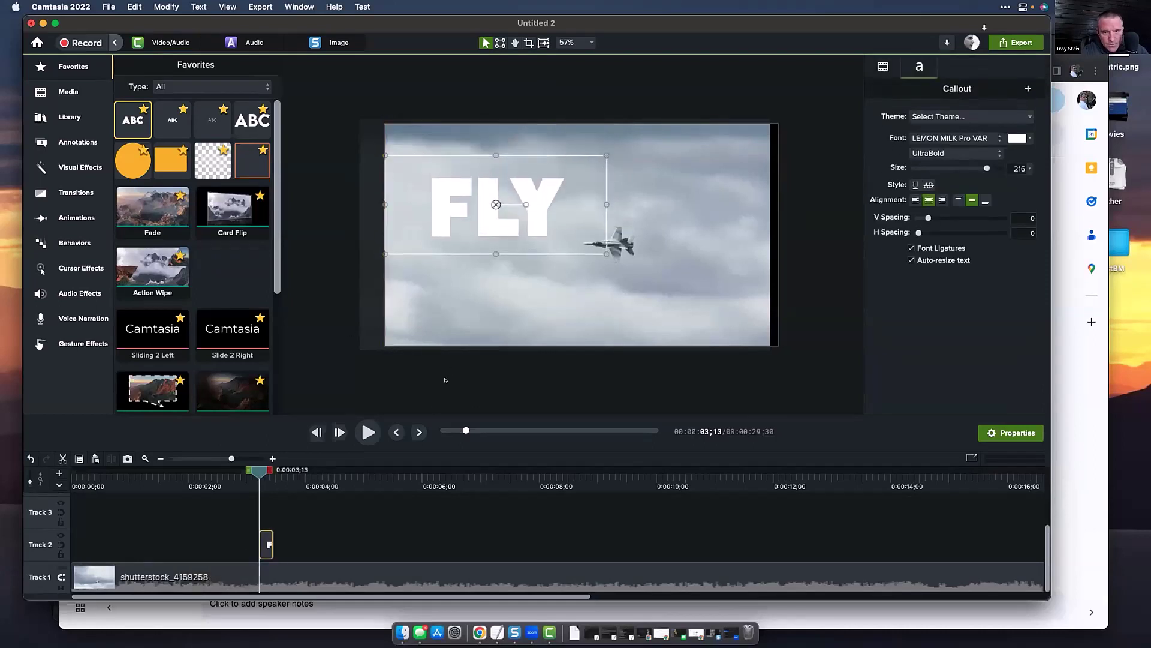
pyautogui.click(329, 522)
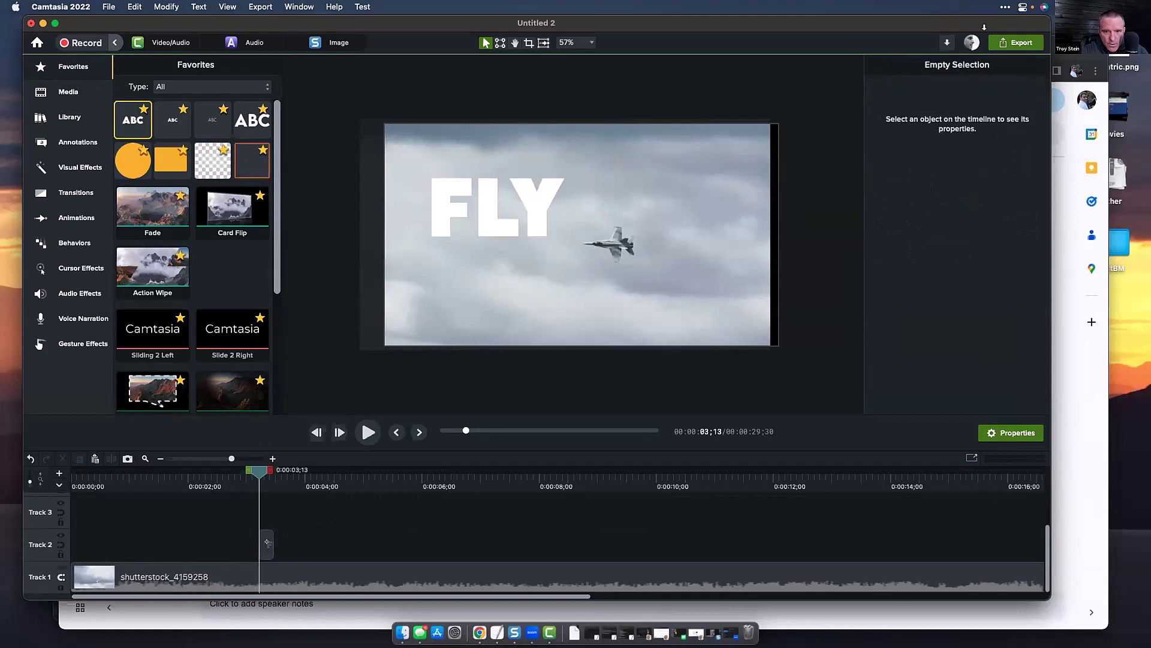
pyautogui.moveTo(273, 543); pyautogui.dragTo(357, 533)
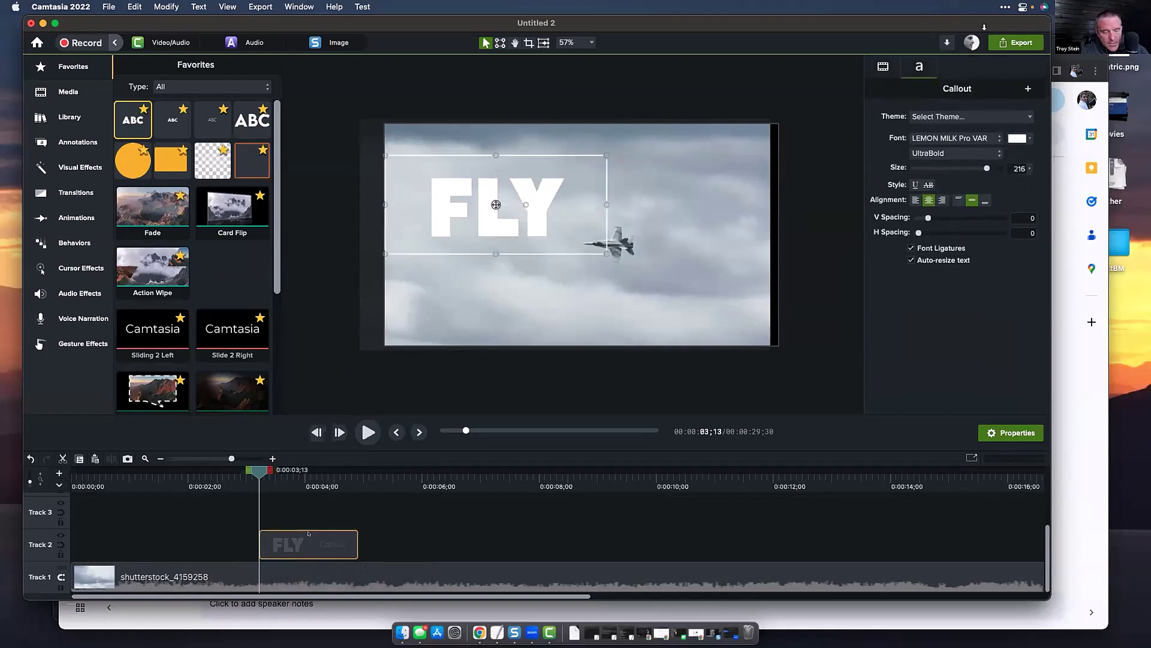
# Duplicate the FLY callout onto Track 3, place the copy directly below the original, and change its text to FAST
pyautogui.press('super+v')
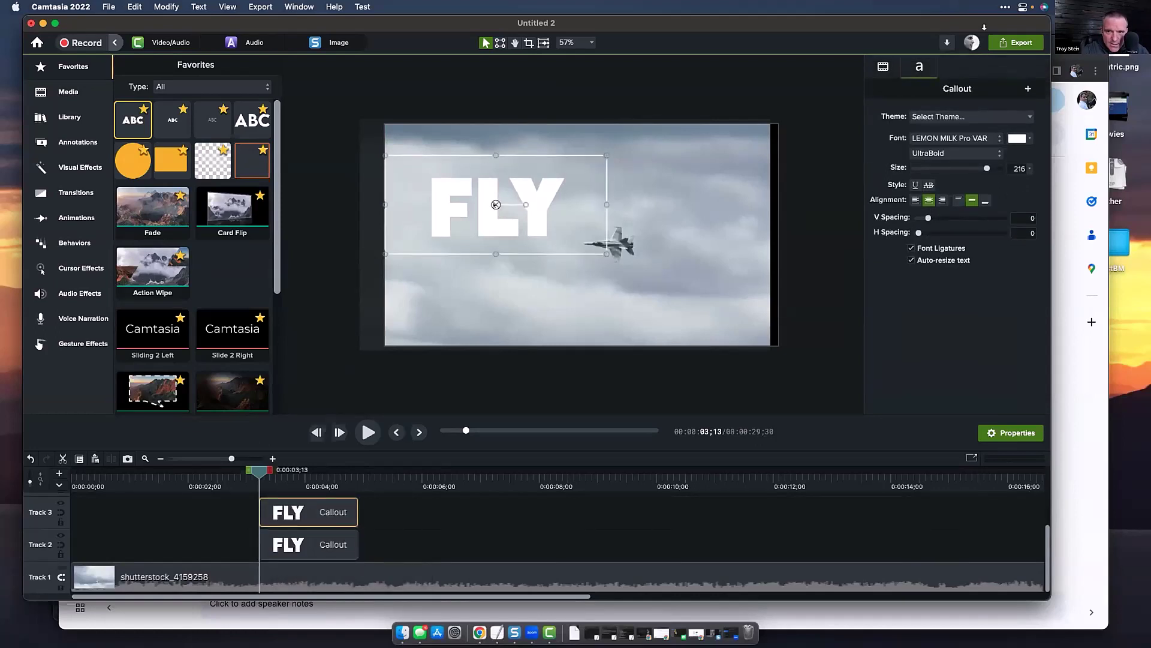
pyautogui.moveTo(495, 204); pyautogui.dragTo(497, 294)
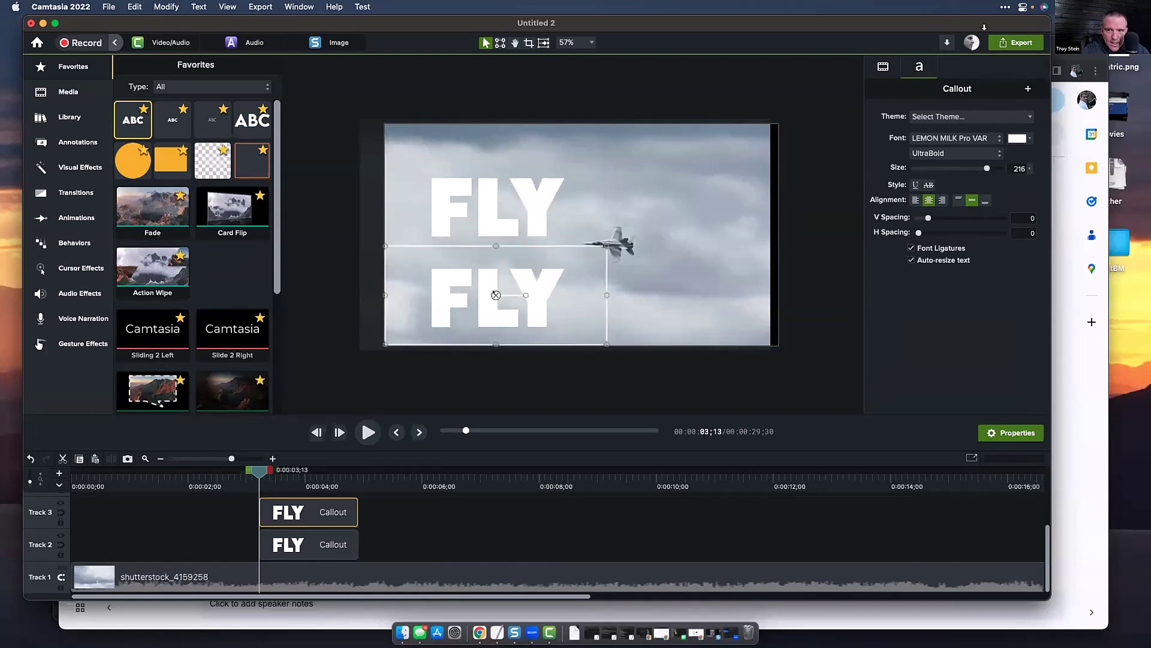
pyautogui.doubleClick(493, 286)
pyautogui.write('FAST')
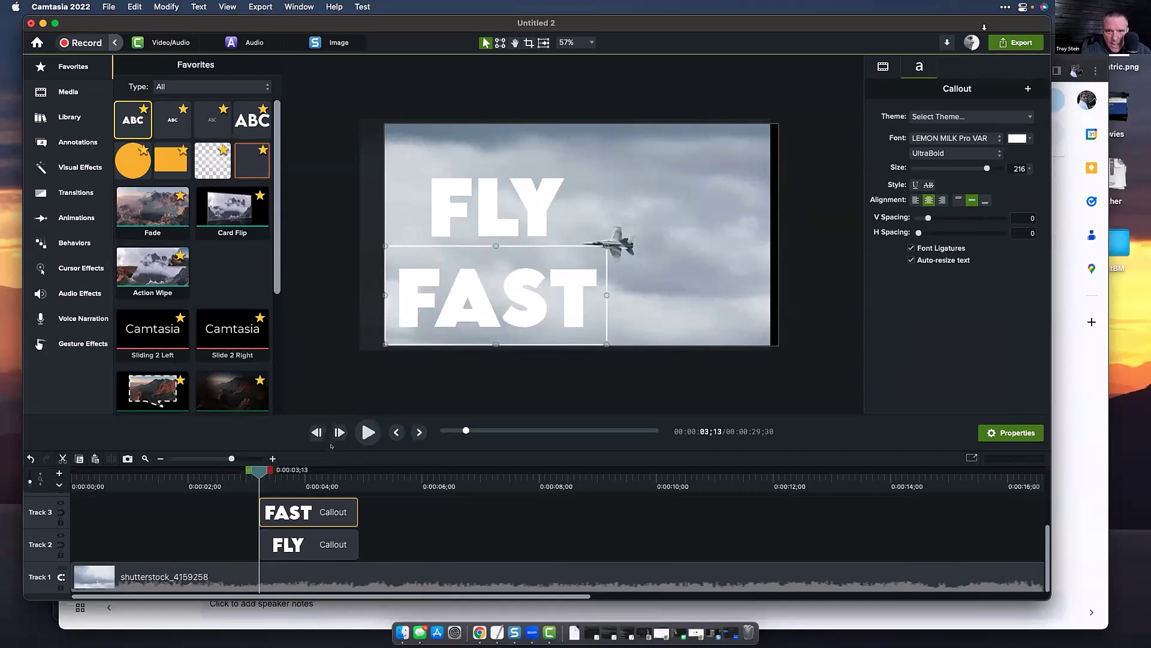
# Enable canvas rulers and add a vertical guide at about -500 plus three horizontal guides: above FLY, between the callouts, and through FAST
pyautogui.click(217, 6)
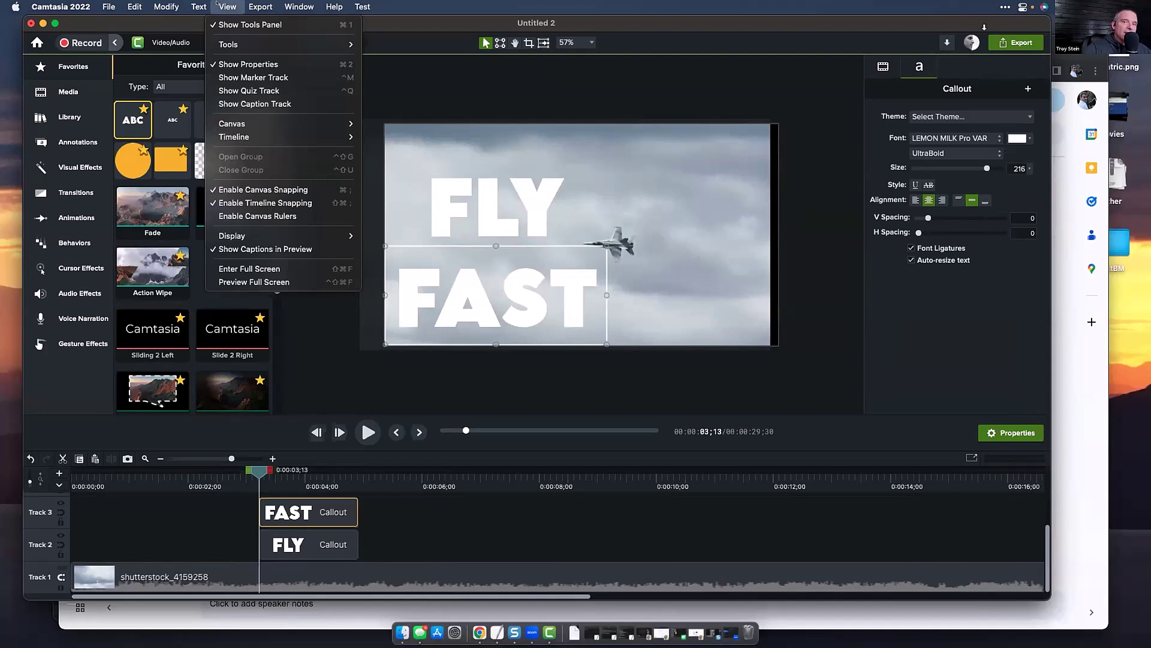
pyautogui.click(246, 216)
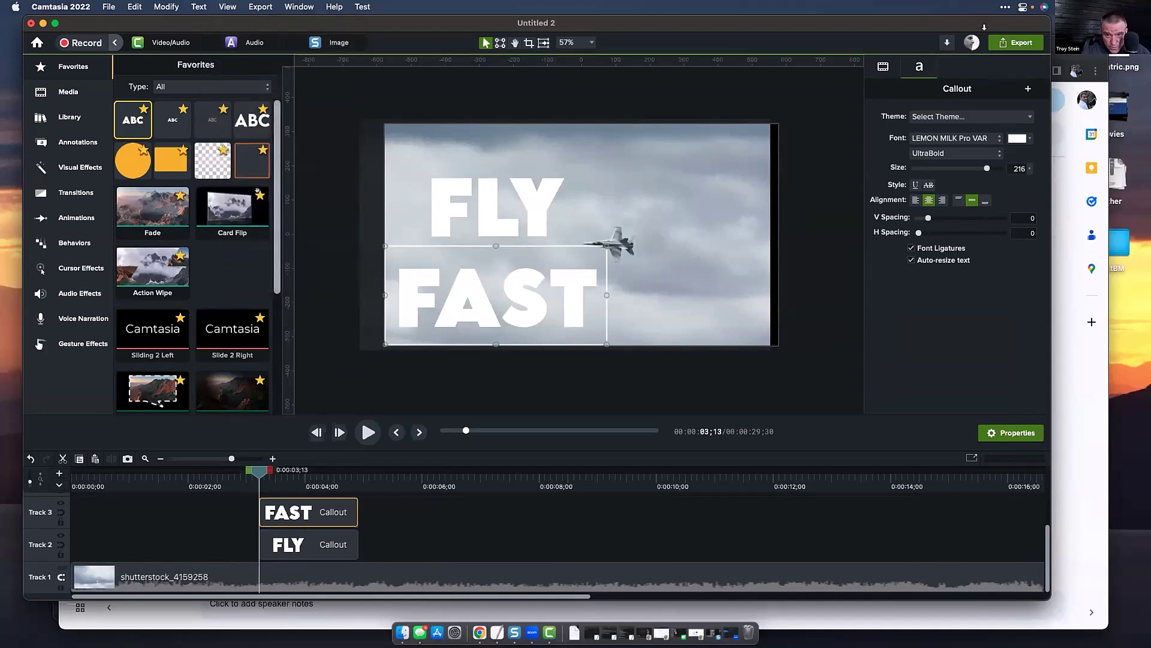
pyautogui.moveTo(284, 246); pyautogui.dragTo(407, 254)
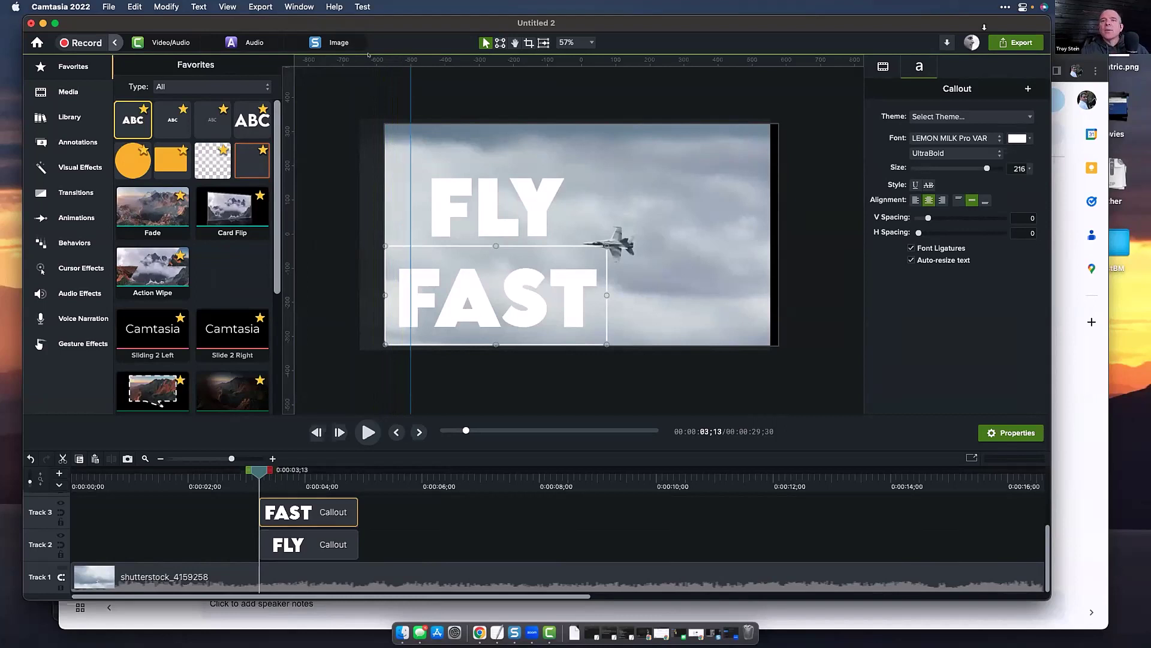
pyautogui.moveTo(368, 58); pyautogui.dragTo(376, 149)
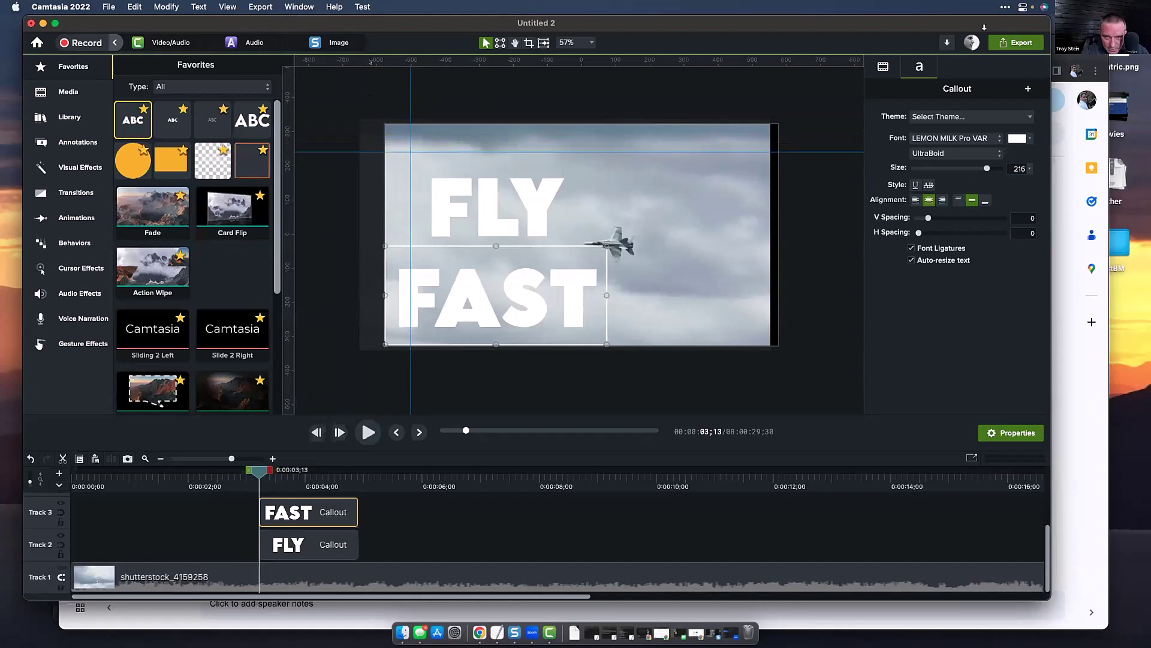
pyautogui.moveTo(370, 61); pyautogui.dragTo(387, 310)
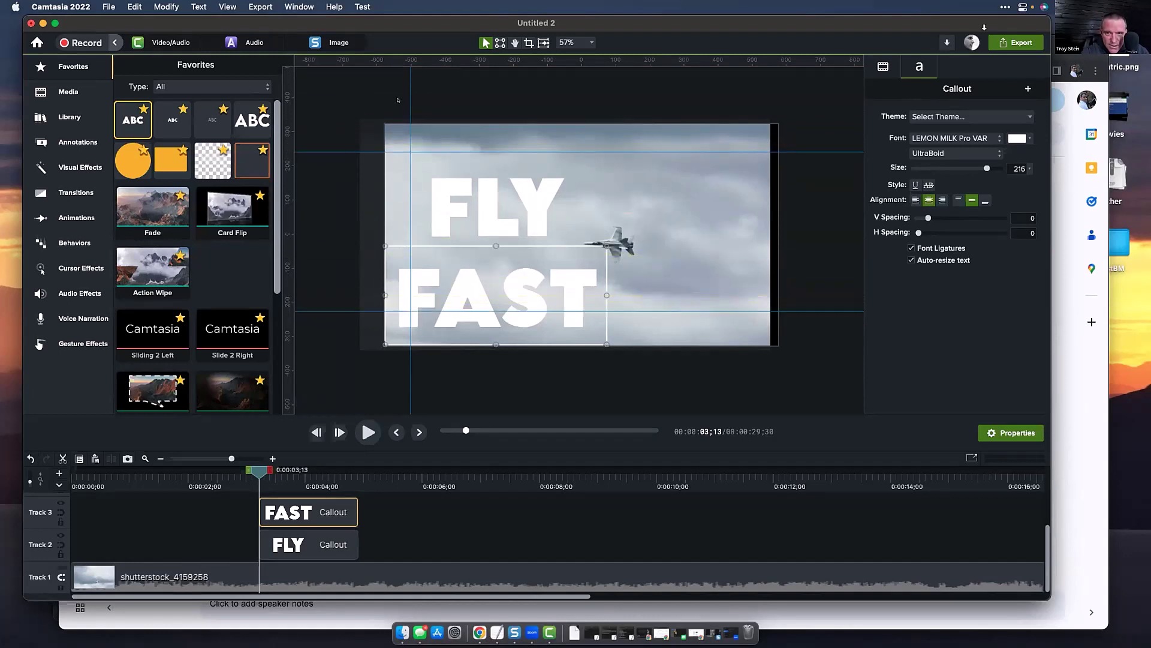
pyautogui.moveTo(387, 60); pyautogui.dragTo(406, 243)
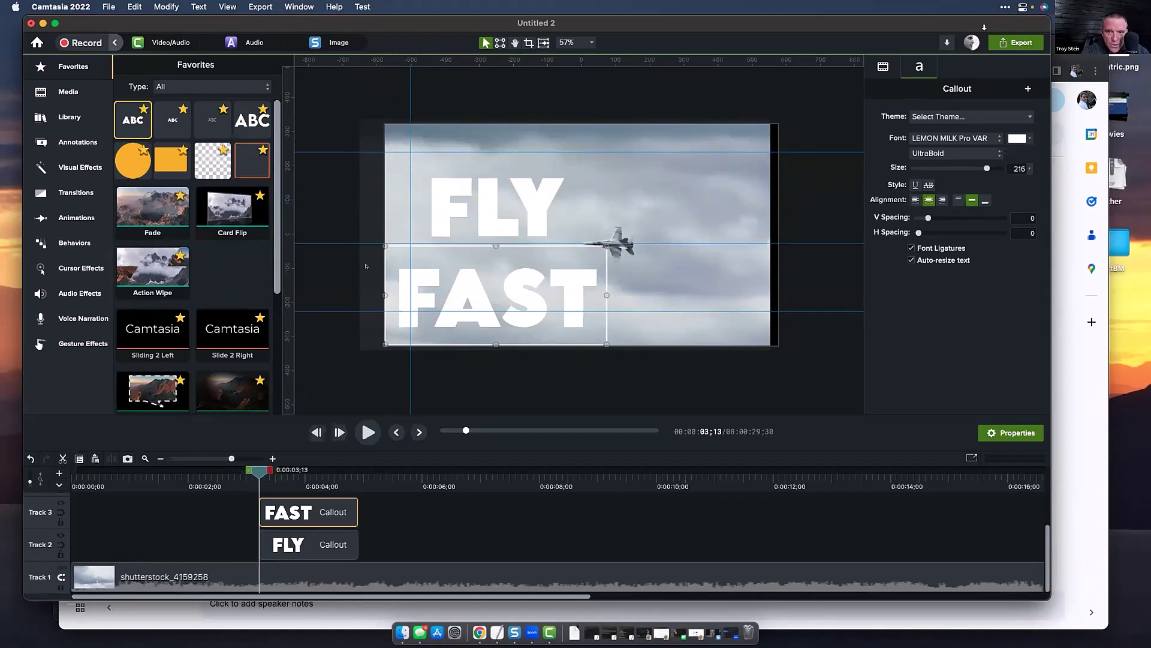
pyautogui.click(424, 542)
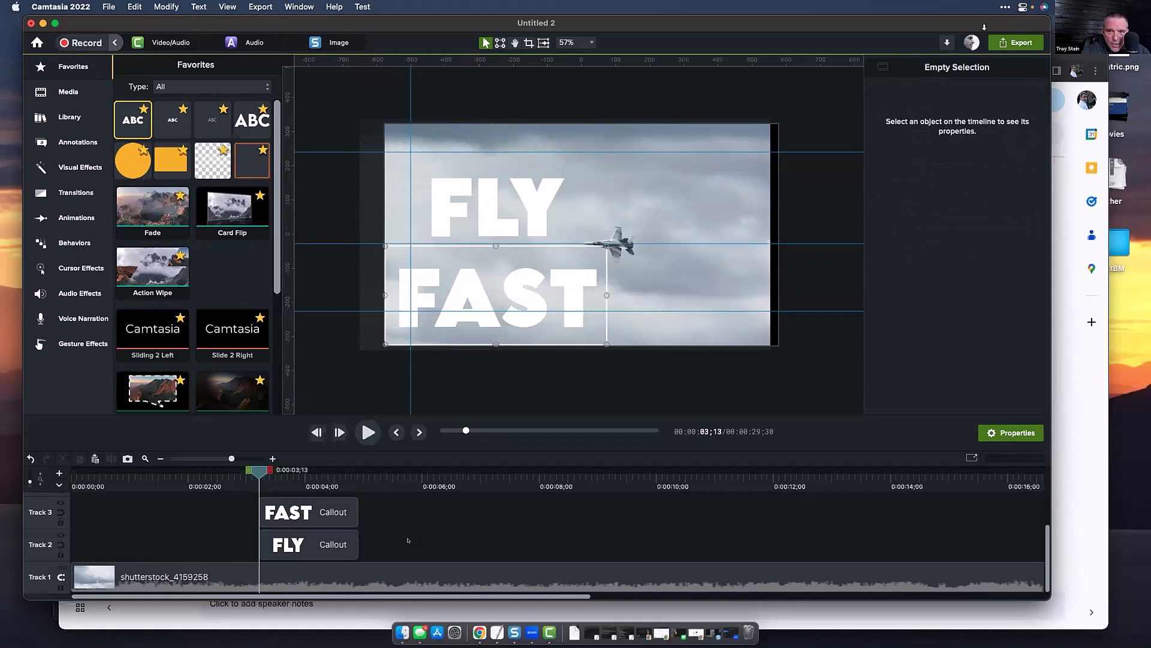
# Scale the FLY callout to about 89% and align its text with the vertical guide at about X -335.5, Y 129
pyautogui.click(313, 539)
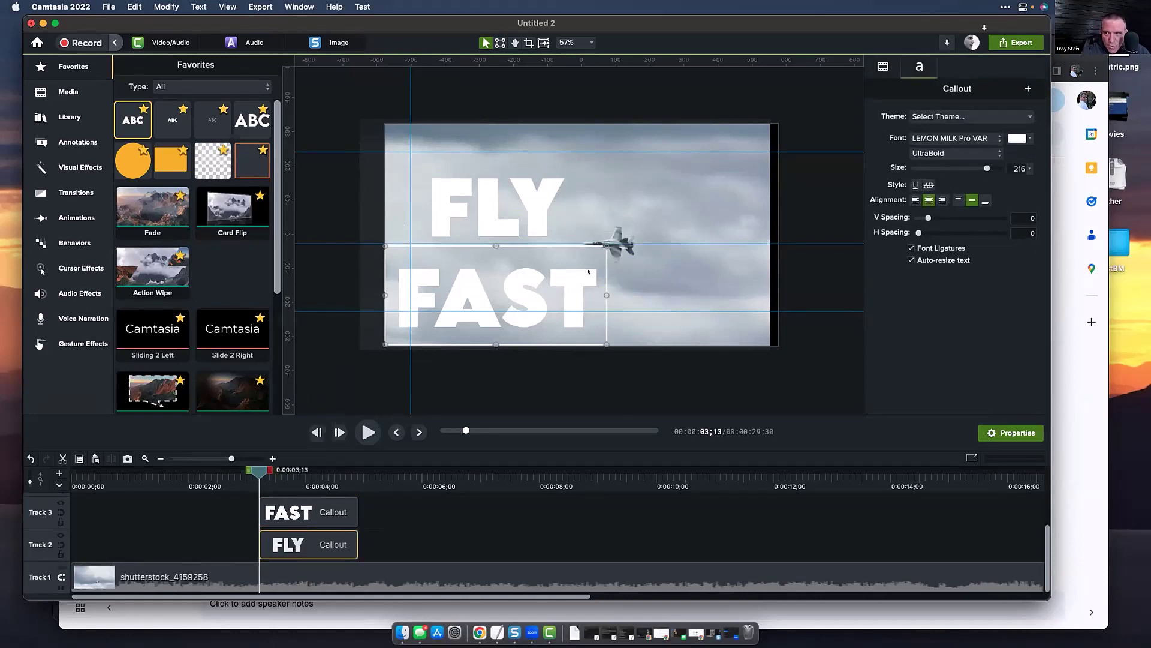
pyautogui.click(883, 66)
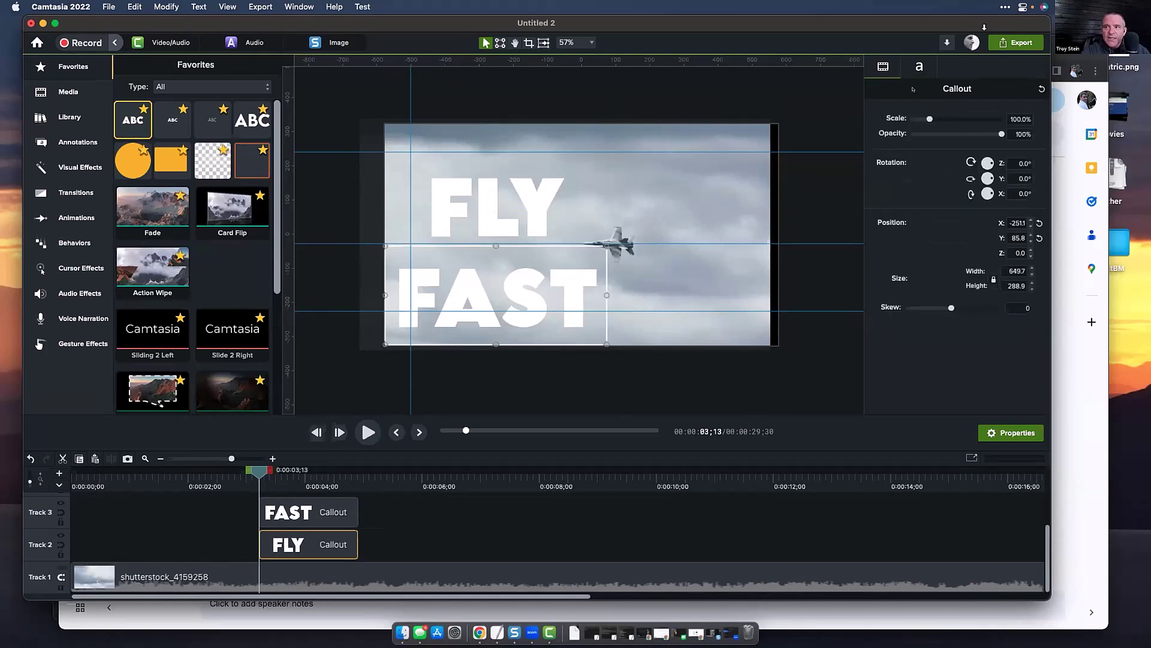
pyautogui.moveTo(928, 118); pyautogui.dragTo(927, 119)
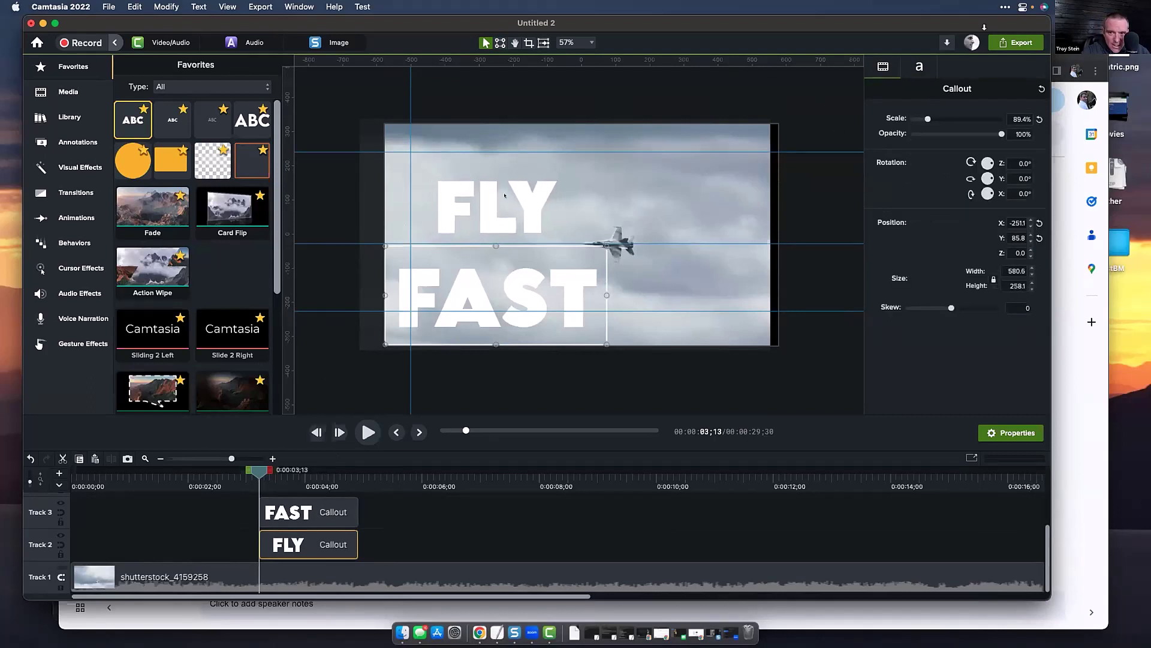
pyautogui.moveTo(474, 186); pyautogui.dragTo(458, 188)
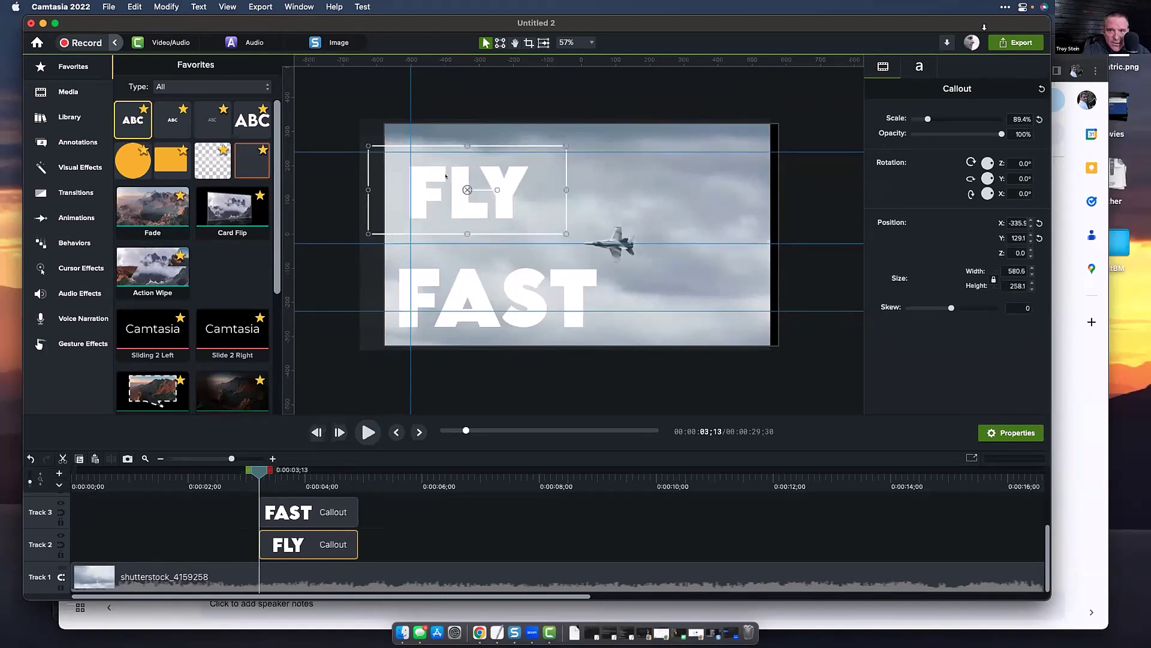
# Reduce the FAST callout's height to about 244.6 and move it up beneath FLY, to about X -257, Y -130.5
pyautogui.click(328, 520)
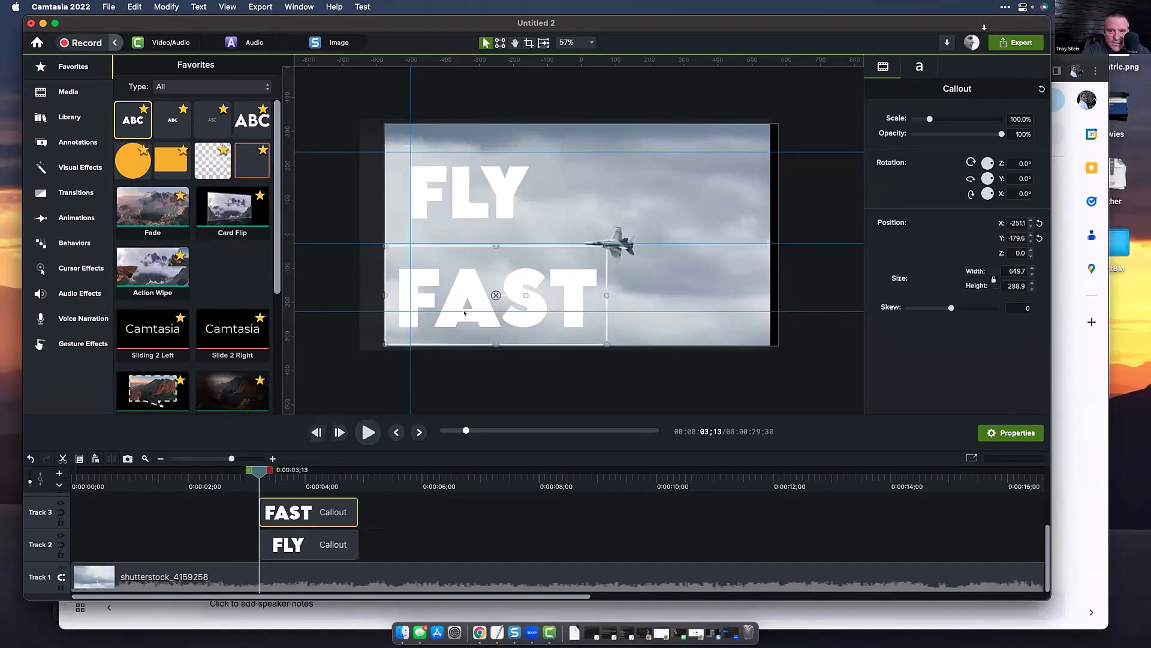
pyautogui.moveTo(385, 342)
pyautogui.mouseDown()
pyautogui.moveTo(420, 318)
pyautogui.moveTo(385, 330)
pyautogui.mouseUp()
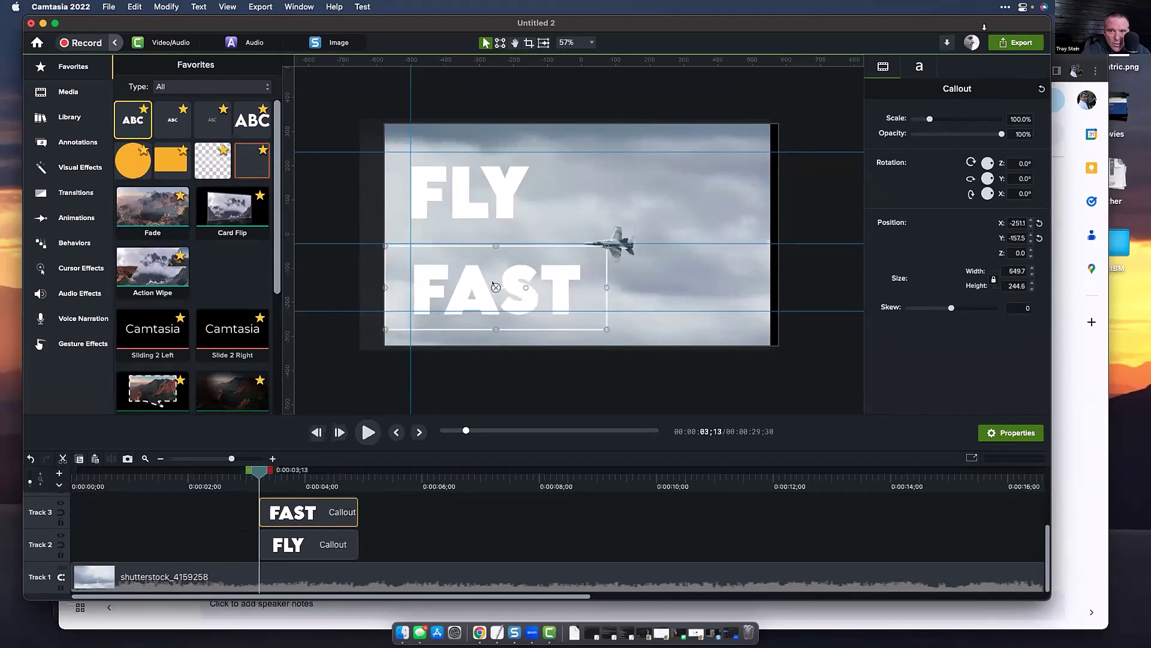
pyautogui.moveTo(492, 284); pyautogui.dragTo(492, 281)
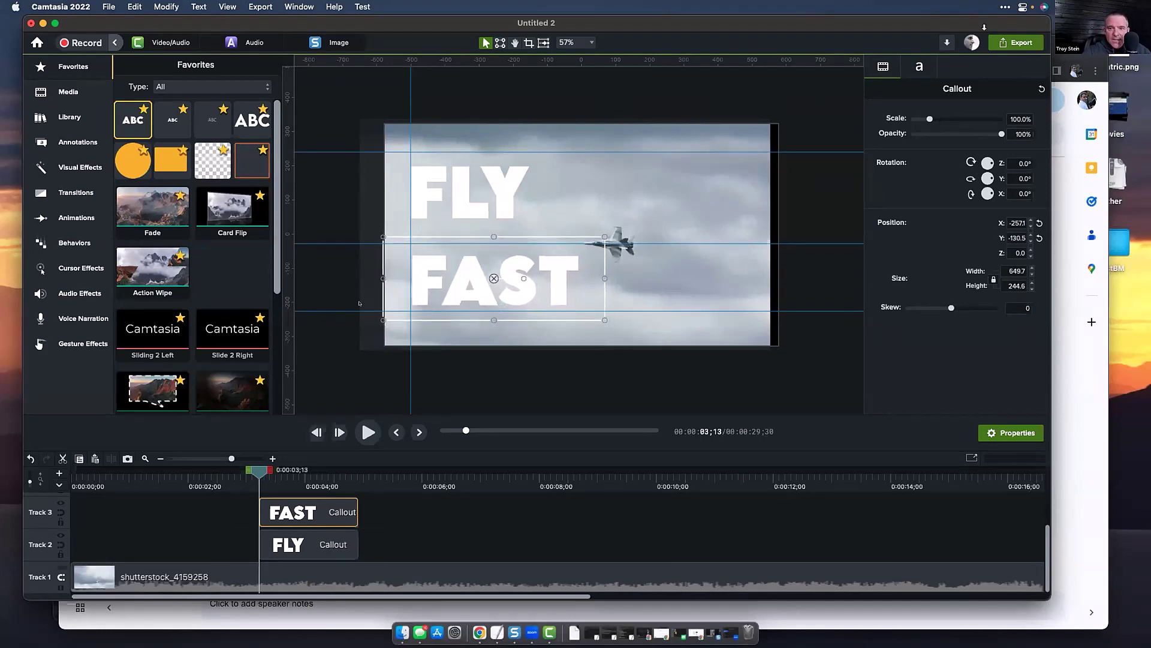
# Remove all guides from the canvas and nudge the FAST callout to about X -251, Y -122
pyautogui.rightClick(301, 243)
pyautogui.click(327, 262)
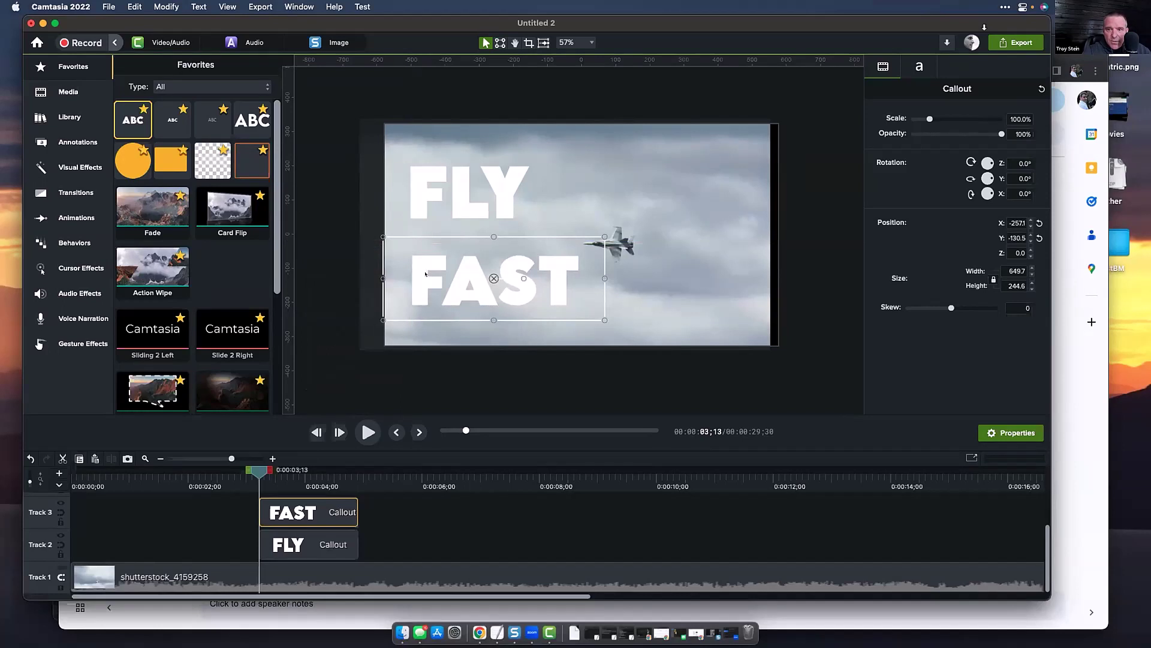
pyautogui.moveTo(427, 274)
pyautogui.mouseDown()
pyautogui.moveTo(463, 282)
pyautogui.moveTo(426, 283)
pyautogui.moveTo(459, 283)
pyautogui.moveTo(434, 283)
pyautogui.moveTo(451, 284)
pyautogui.moveTo(434, 283)
pyautogui.moveTo(445, 285)
pyautogui.moveTo(437, 311)
pyautogui.moveTo(436, 283)
pyautogui.moveTo(554, 282)
pyautogui.moveTo(578, 197)
pyautogui.moveTo(578, 249)
pyautogui.moveTo(577, 215)
pyautogui.moveTo(551, 294)
pyautogui.moveTo(434, 283)
pyautogui.mouseUp()
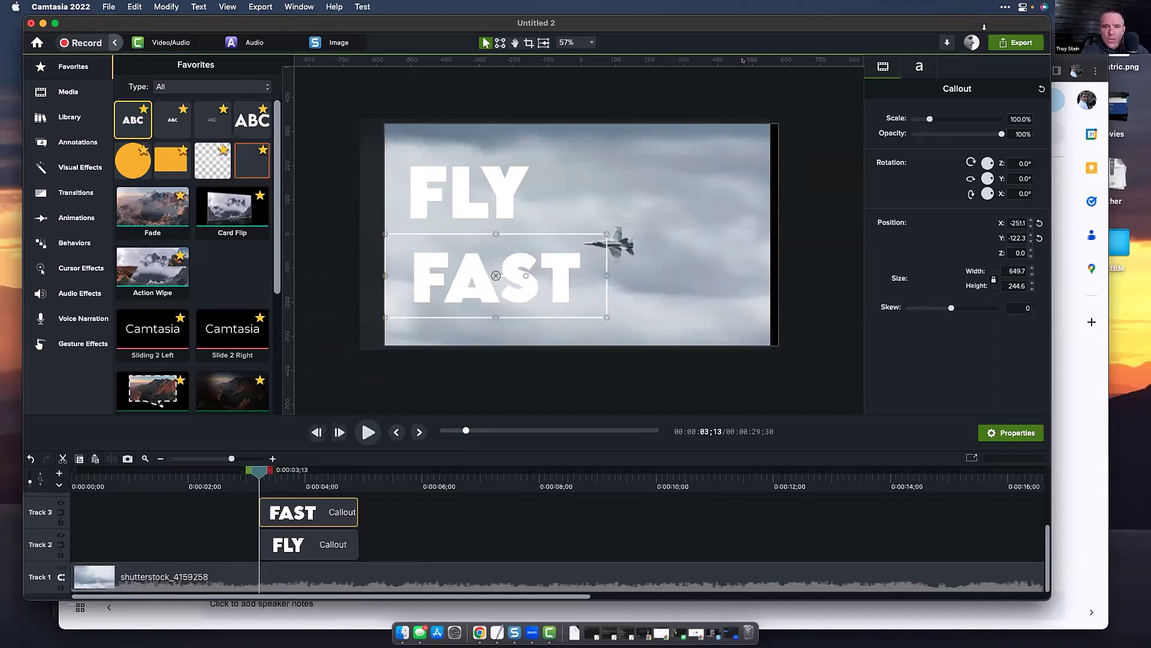
# Delete both the FLY and FAST callouts from Tracks 2 and 3
pyautogui.moveTo(282, 506); pyautogui.dragTo(282, 505)
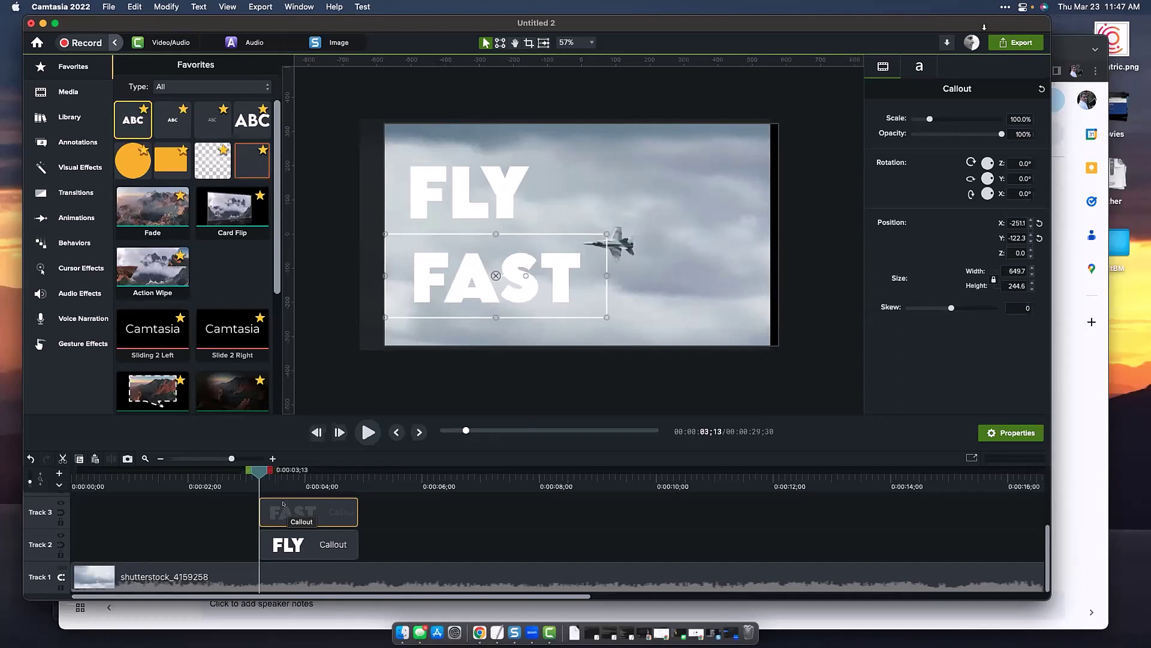
pyautogui.moveTo(247, 506); pyautogui.dragTo(299, 540)
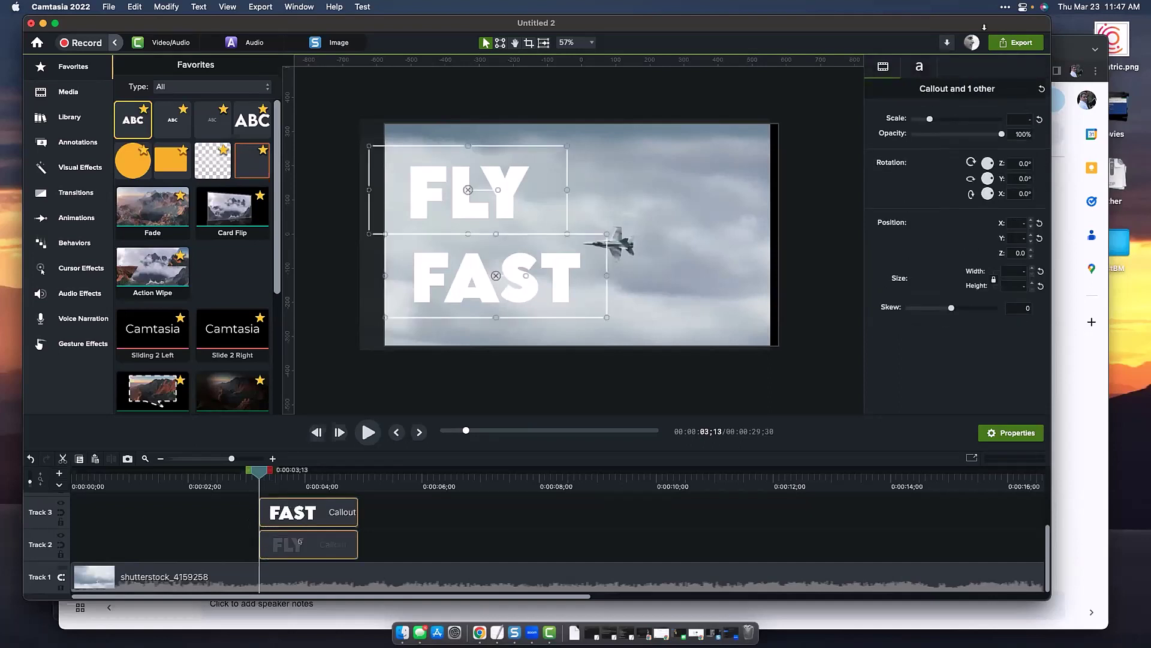
pyautogui.press('Delete')
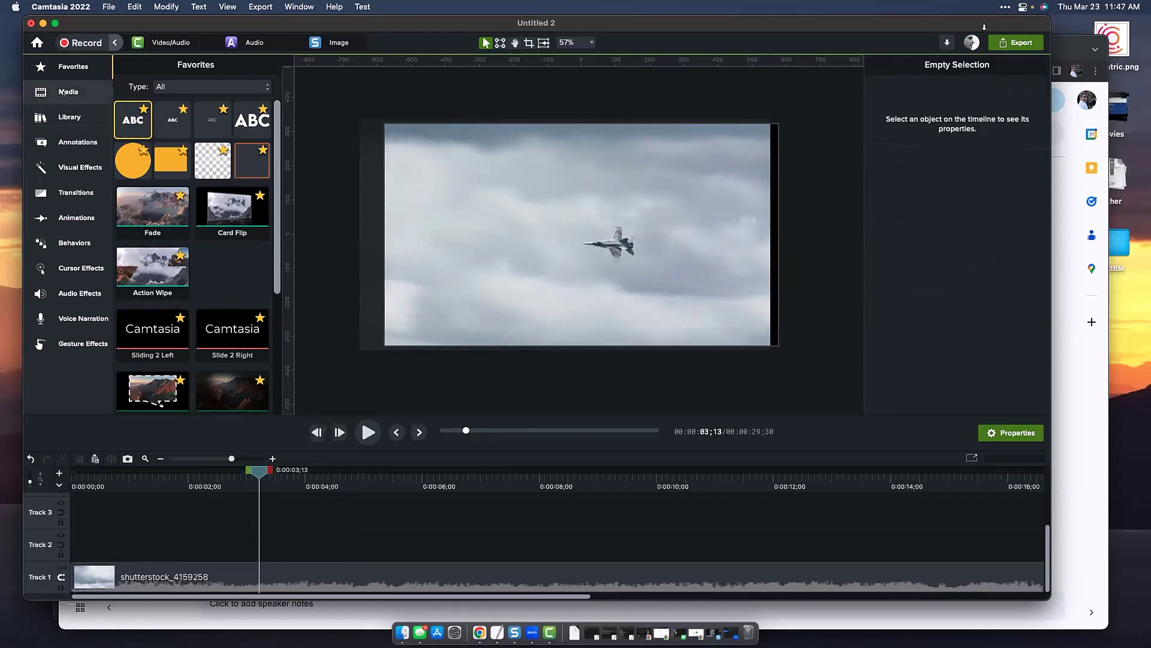
# Duplicate the shutterstock_4159258 clip from Track 1 onto Track 2, aligned to the start of the timeline
pyautogui.click(63, 92)
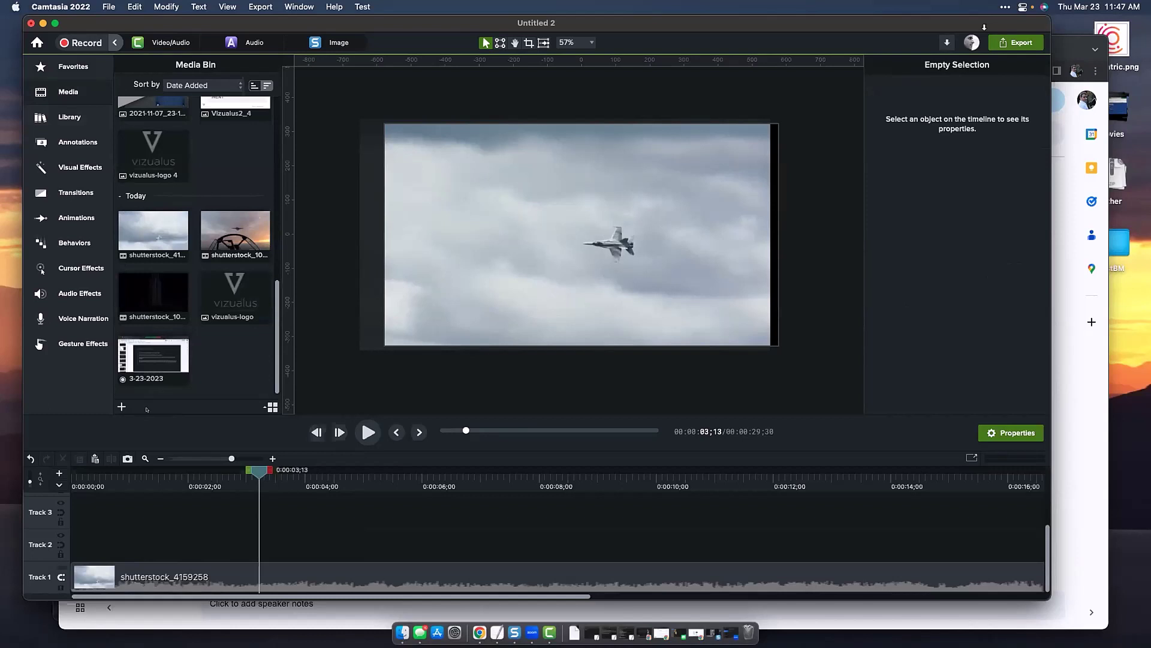
pyautogui.click(193, 570)
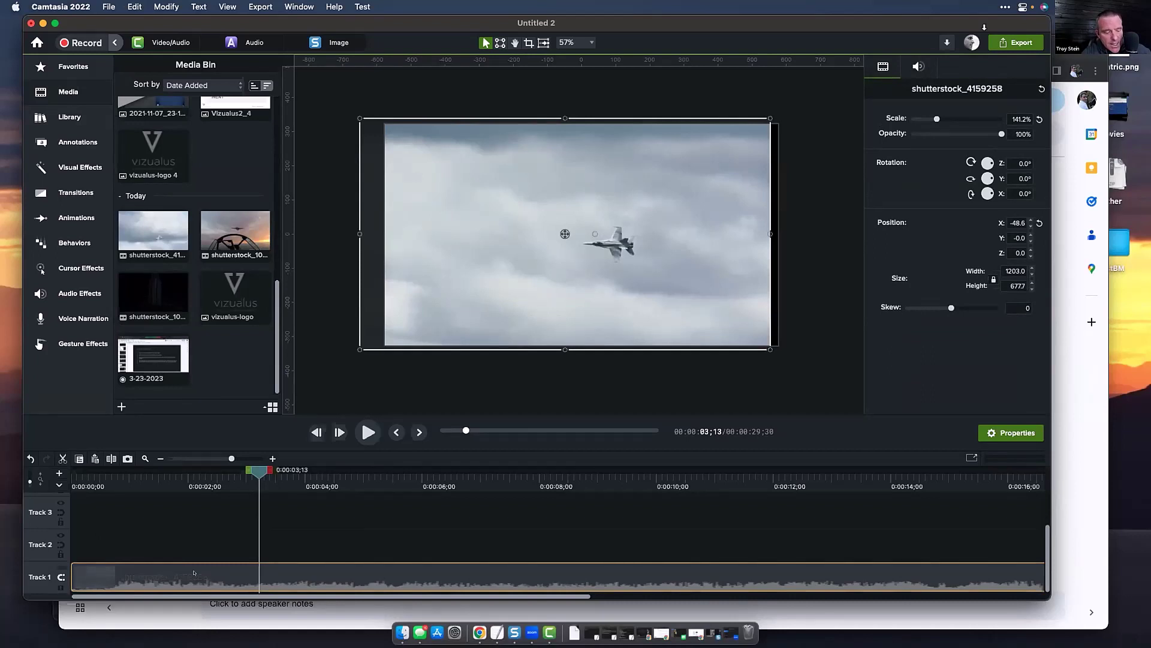
pyautogui.press('super+v')
pyautogui.moveTo(444, 530); pyautogui.dragTo(234, 533)
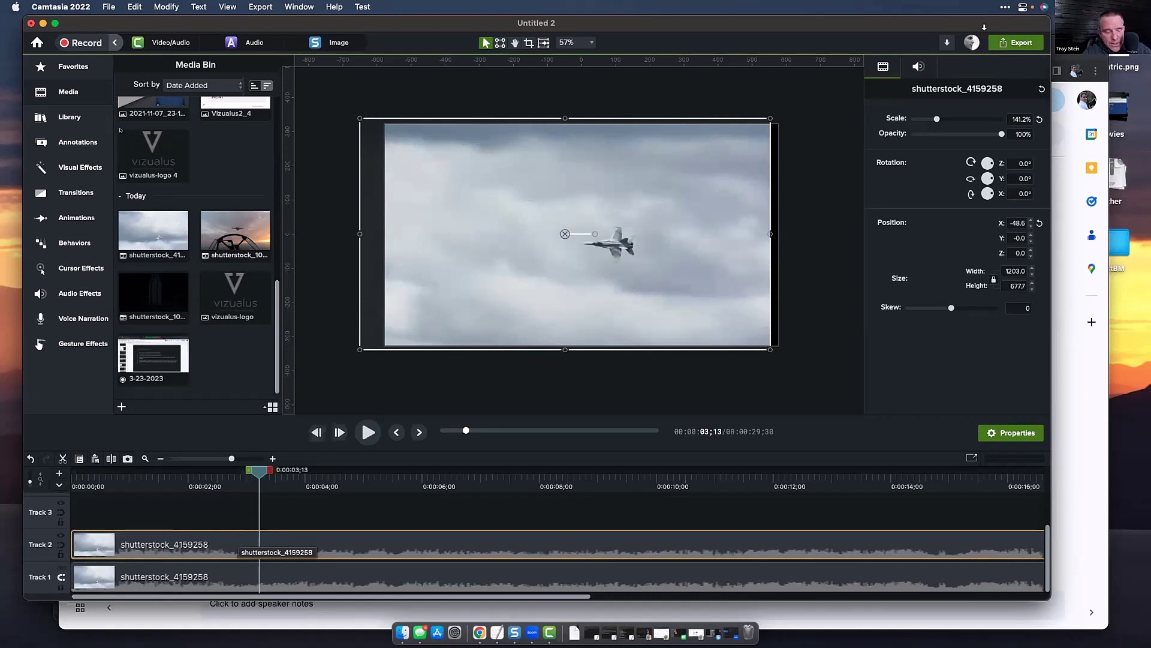
# Place the favorite orange circle over the jet on the canvas and extend its Track 3 clip back to the timeline start
pyautogui.press('super+1')
pyautogui.moveTo(123, 152); pyautogui.dragTo(610, 234)
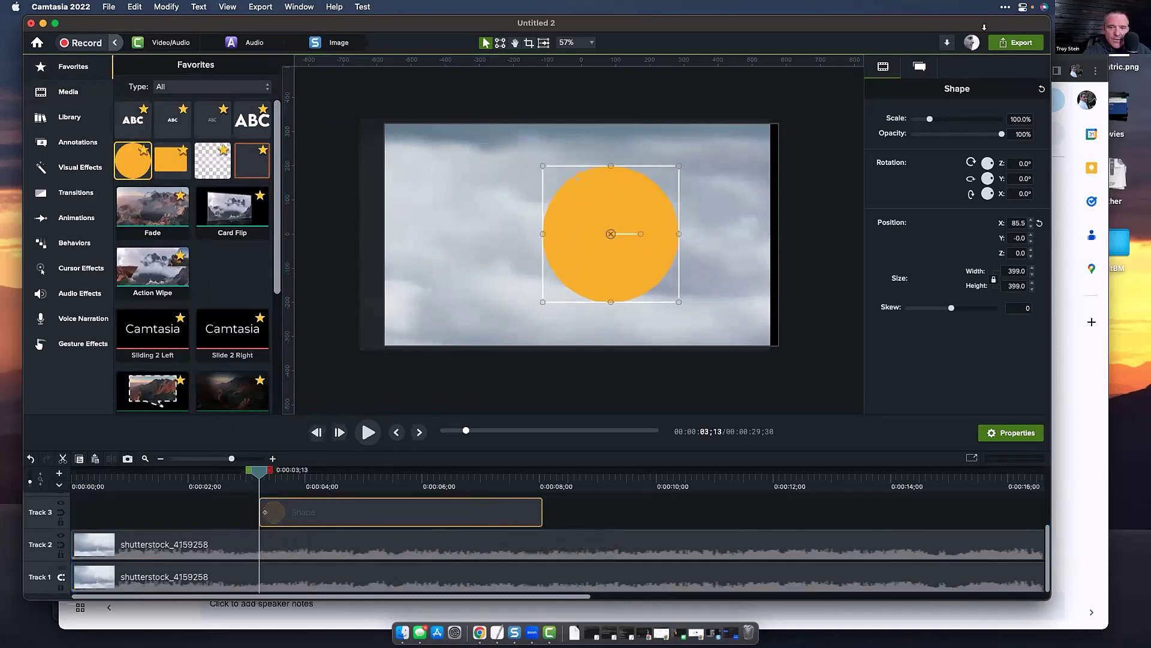
pyautogui.moveTo(260, 513); pyautogui.dragTo(73, 513)
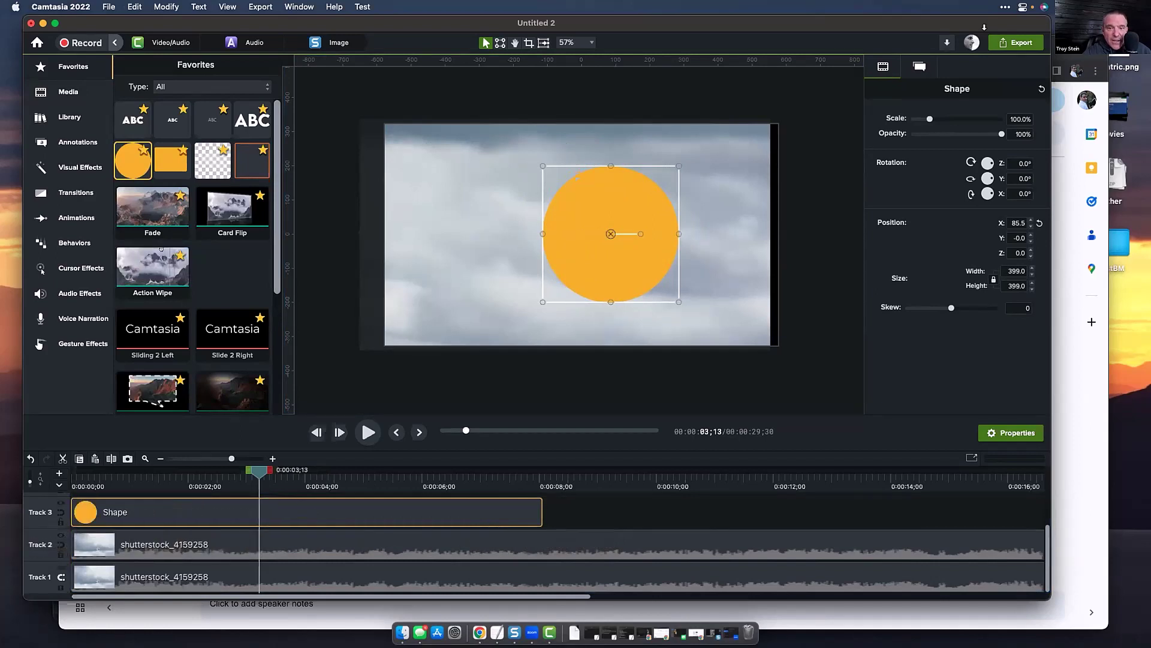
# Apply the Media Matte effect to the circle and duplicate the shape onto Track 4, starting at the timeline start
pyautogui.scroll(-4, 166, 257)
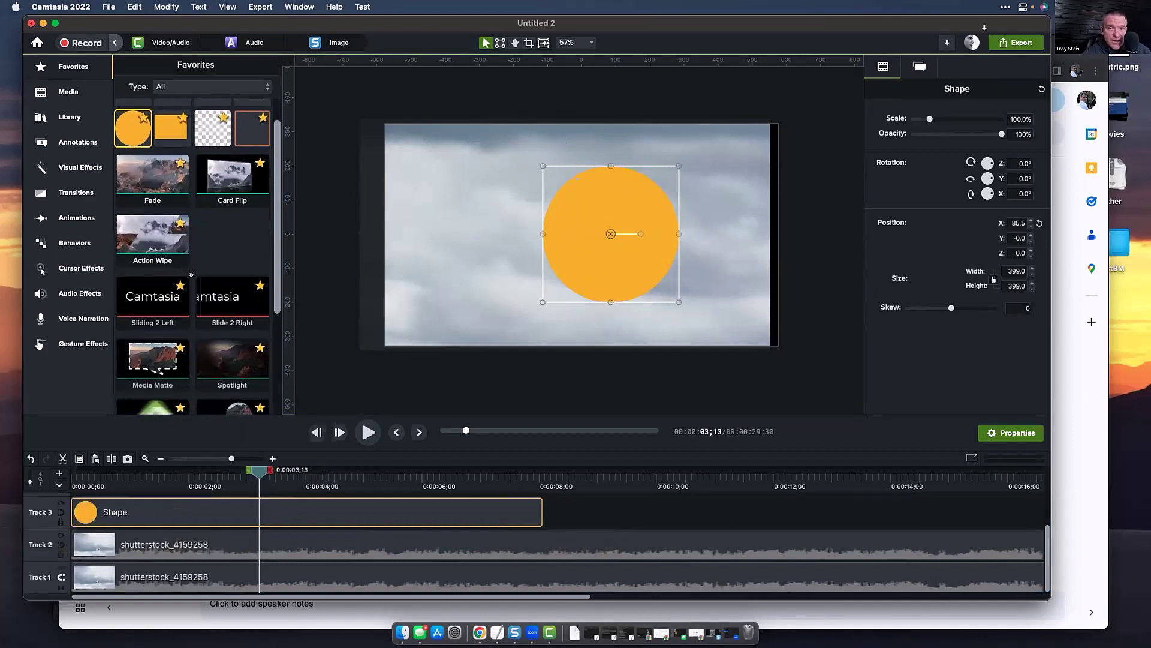
pyautogui.moveTo(168, 306); pyautogui.dragTo(186, 504)
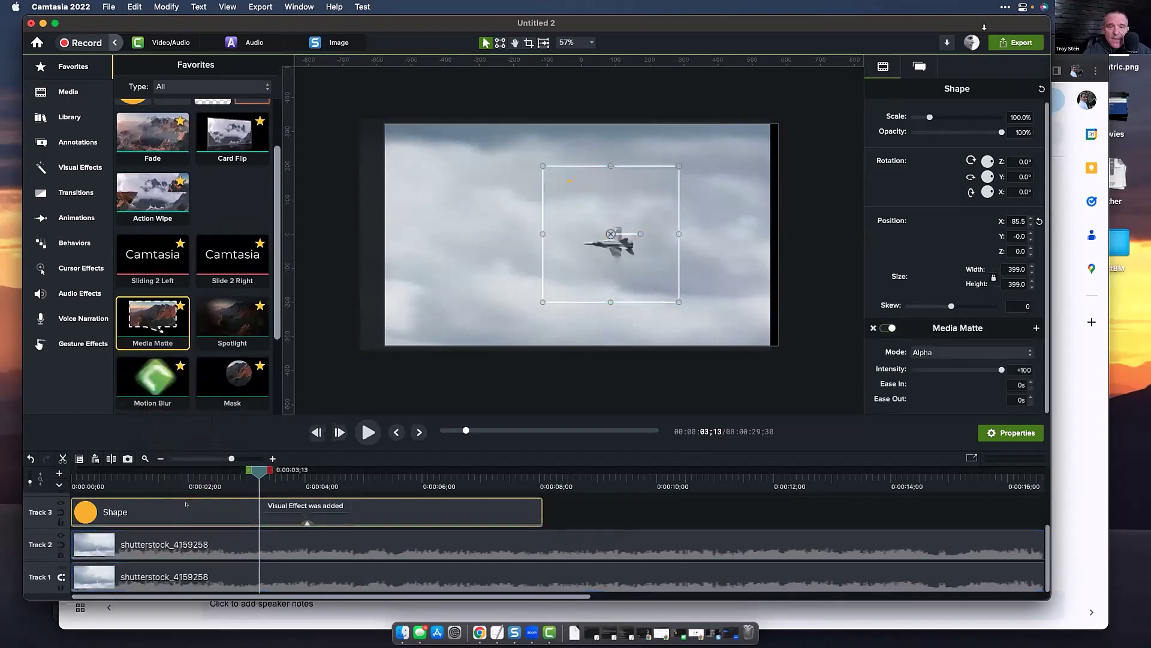
pyautogui.scroll(2, 235, 515)
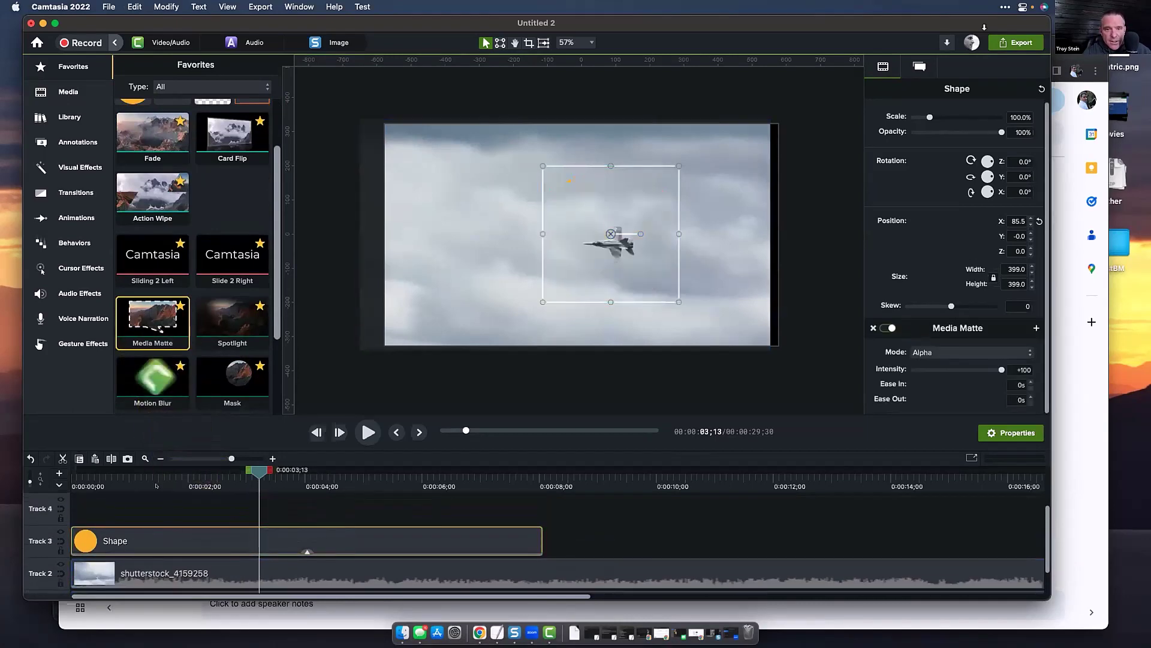
pyautogui.scroll(2, 150, 161)
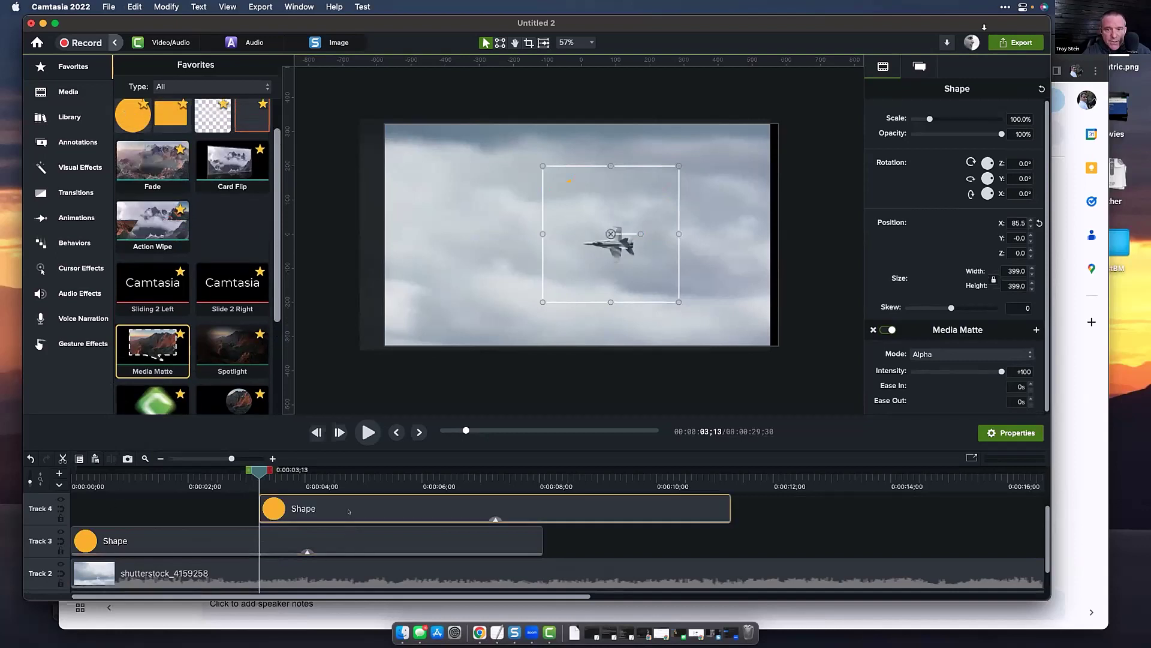
pyautogui.moveTo(335, 508); pyautogui.dragTo(147, 507)
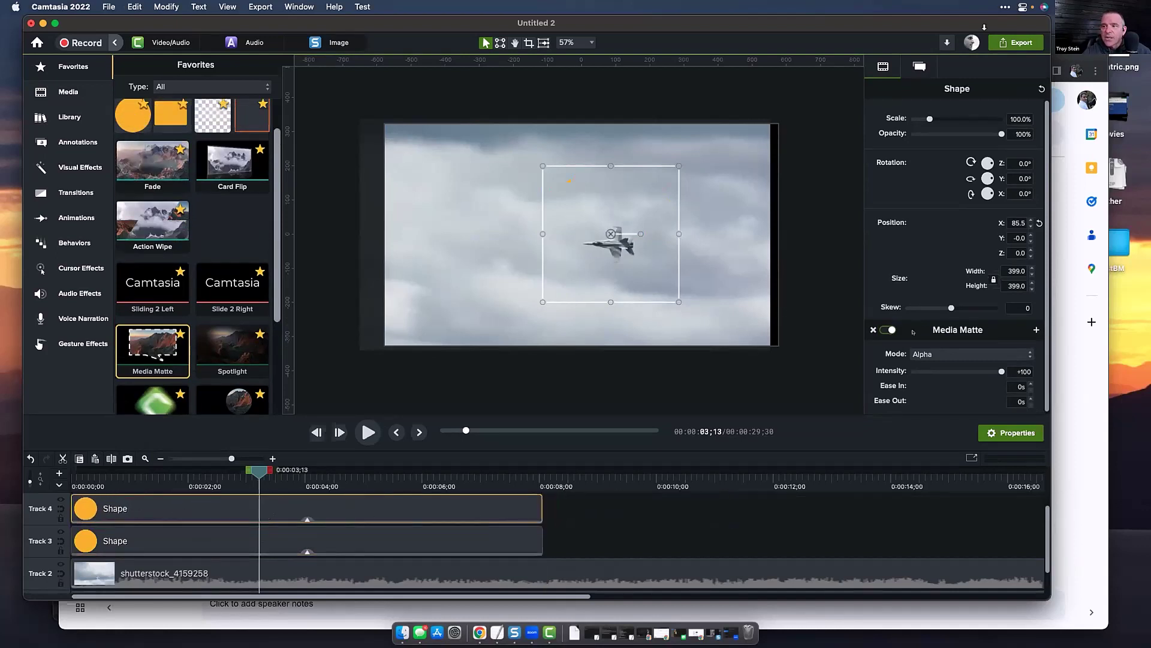
# Turn the Track 4 circle into a white ring by disabling Media Matte, with fill opacity 0% and outline thickness about 7.8
pyautogui.click(885, 330)
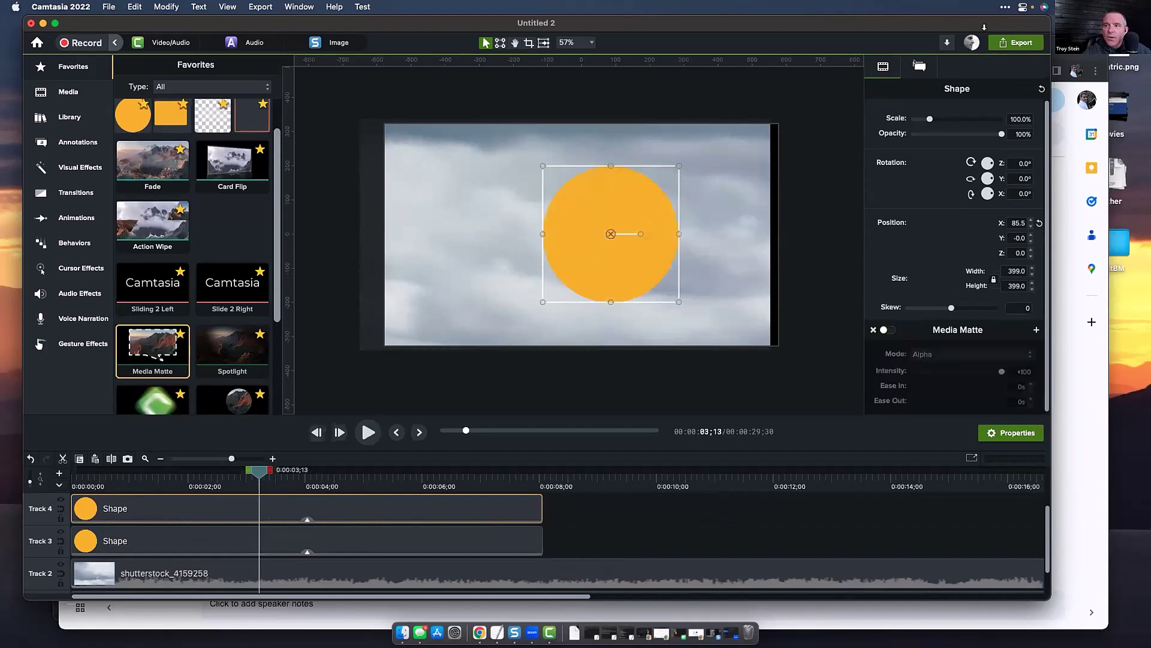
pyautogui.click(917, 65)
pyautogui.moveTo(925, 178); pyautogui.dragTo(884, 171)
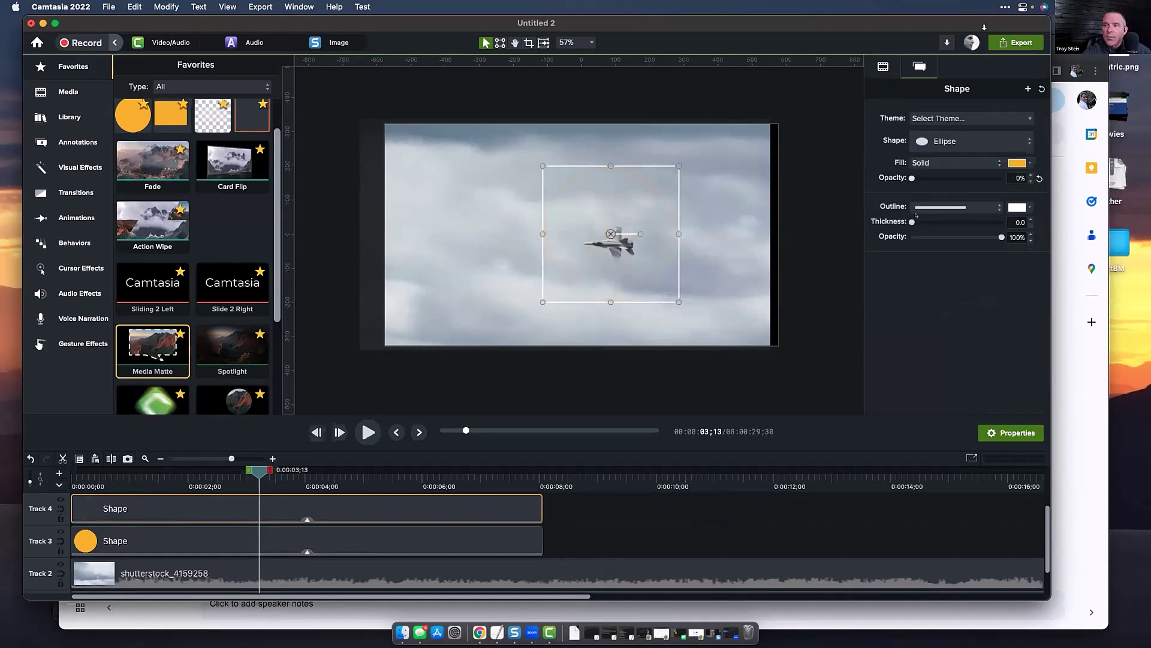
pyautogui.moveTo(909, 221); pyautogui.dragTo(914, 219)
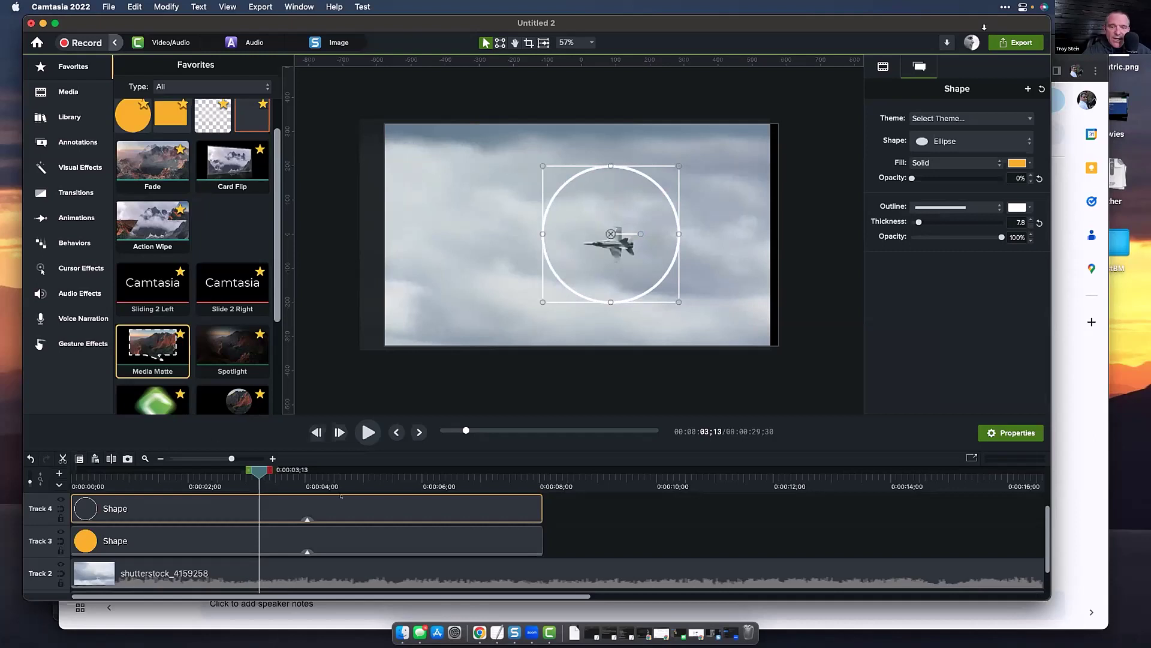
# Group the two circle shapes with the duplicated video clip on Track 2
pyautogui.keyDown('shift'); pyautogui.click(372, 539); pyautogui.keyUp('shift')
pyautogui.keyDown('shift'); pyautogui.click(347, 570); pyautogui.keyUp('shift')
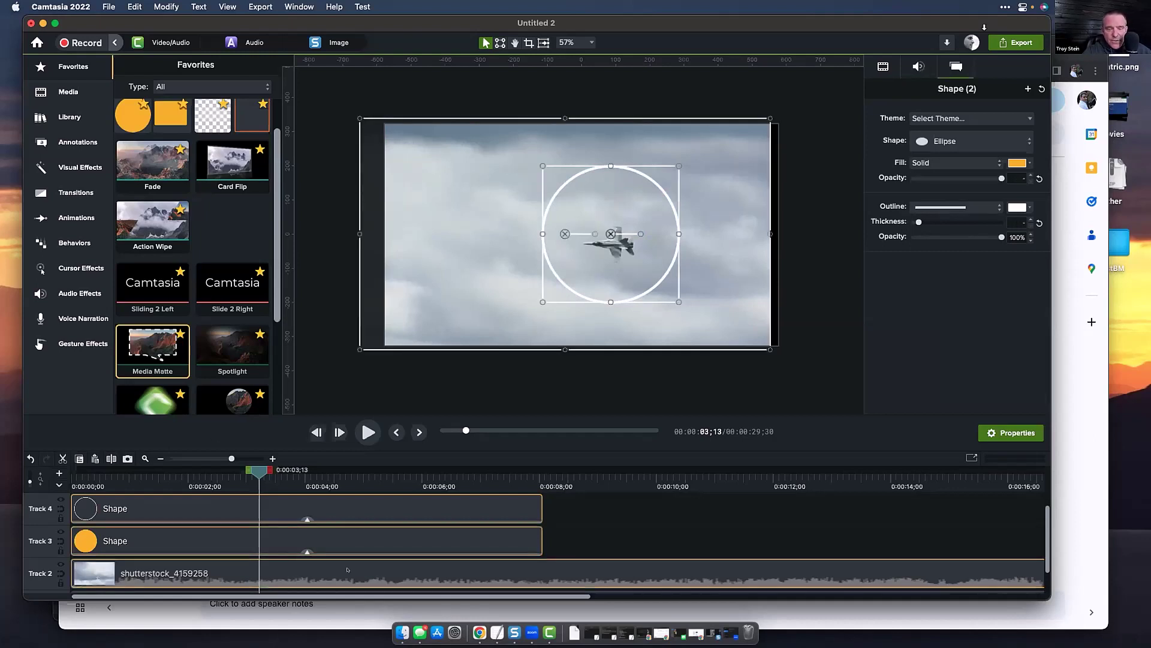
pyautogui.press('super+g')
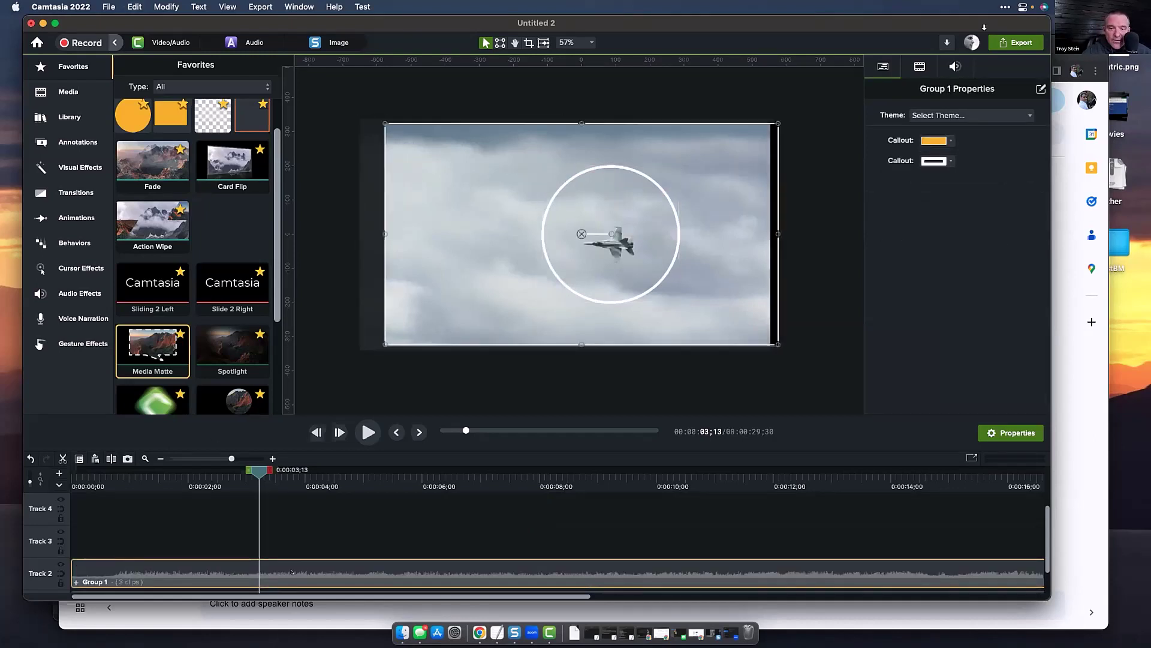
pyautogui.scroll(-2, 224, 544)
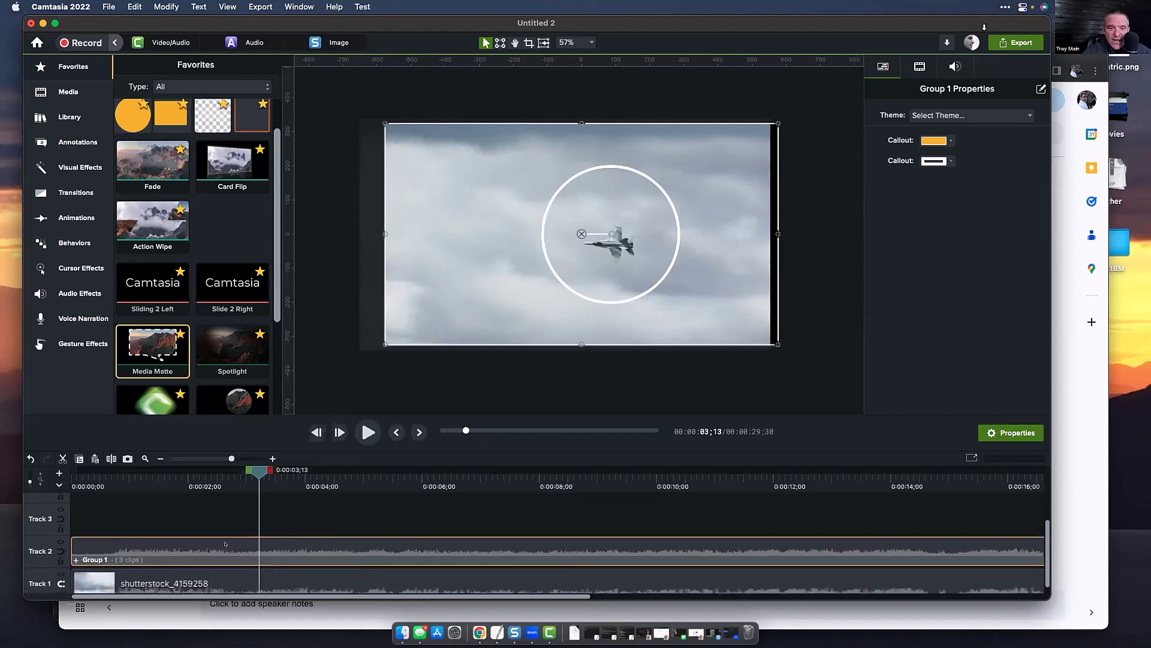
# Scale Group 1 to about 149%, move it to about X -306, Y 54, and preview the frame at about 0:00:00;57
pyautogui.click(195, 574)
pyautogui.click(207, 542)
pyautogui.click(919, 66)
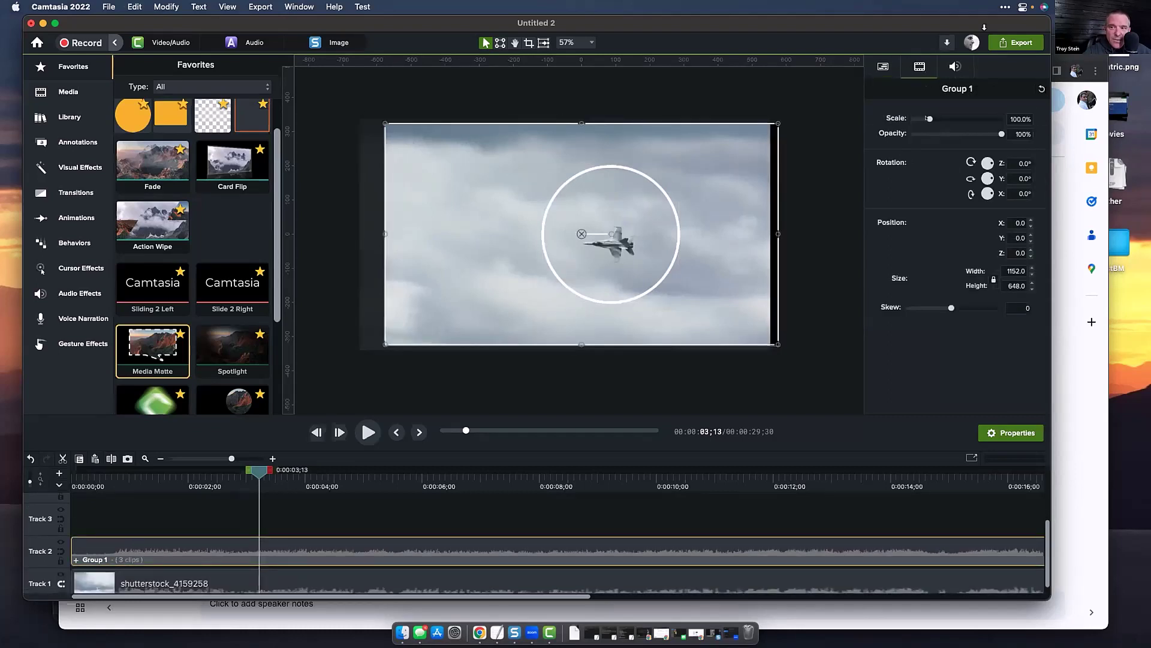
pyautogui.moveTo(925, 120); pyautogui.dragTo(938, 119)
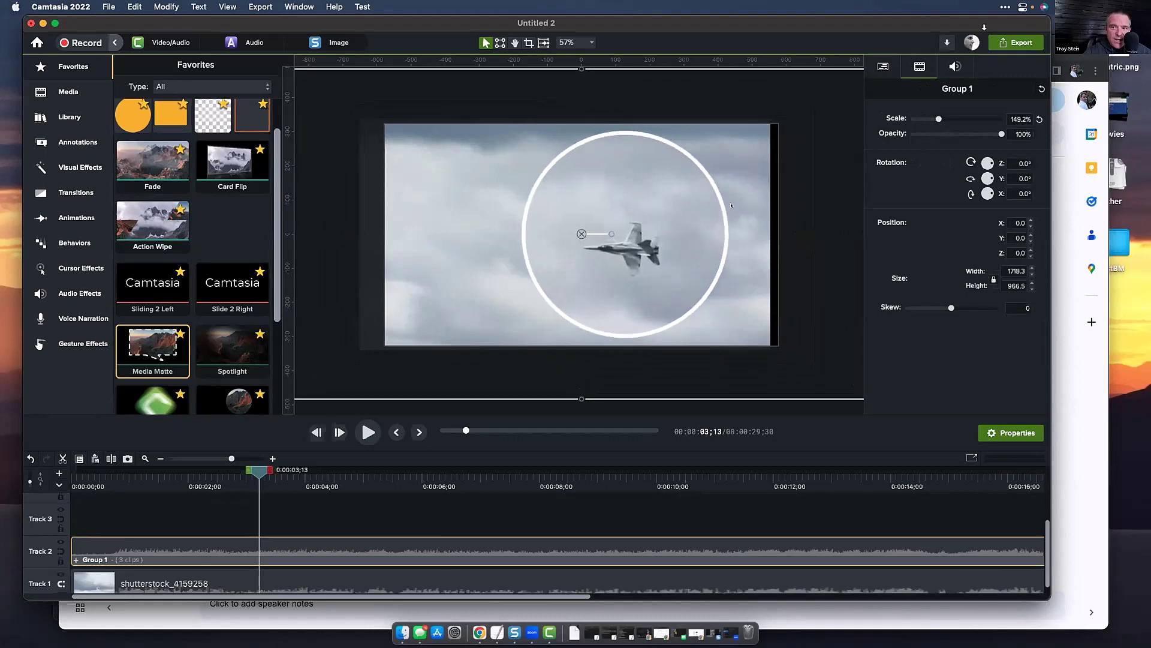
pyautogui.moveTo(581, 234); pyautogui.dragTo(473, 213)
pyautogui.moveTo(99, 478); pyautogui.dragTo(125, 484)
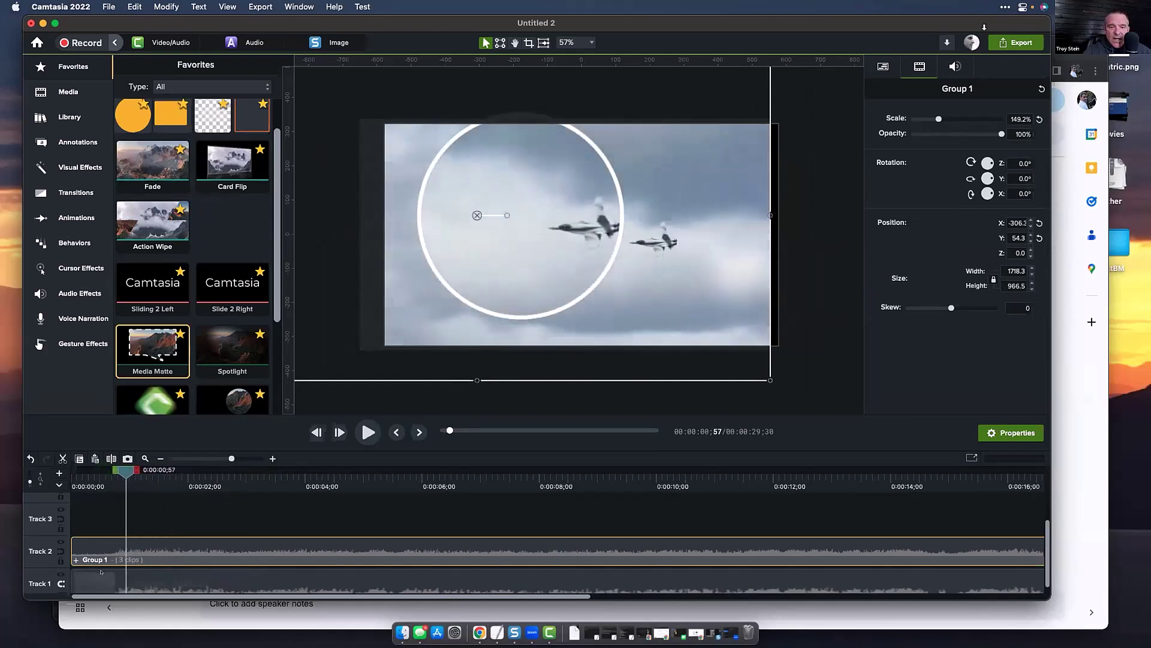
# Open Group 1 and examine the orange circle's Media Matte settings and where that effect sits among the visual effects
pyautogui.click(110, 574)
pyautogui.click(73, 559)
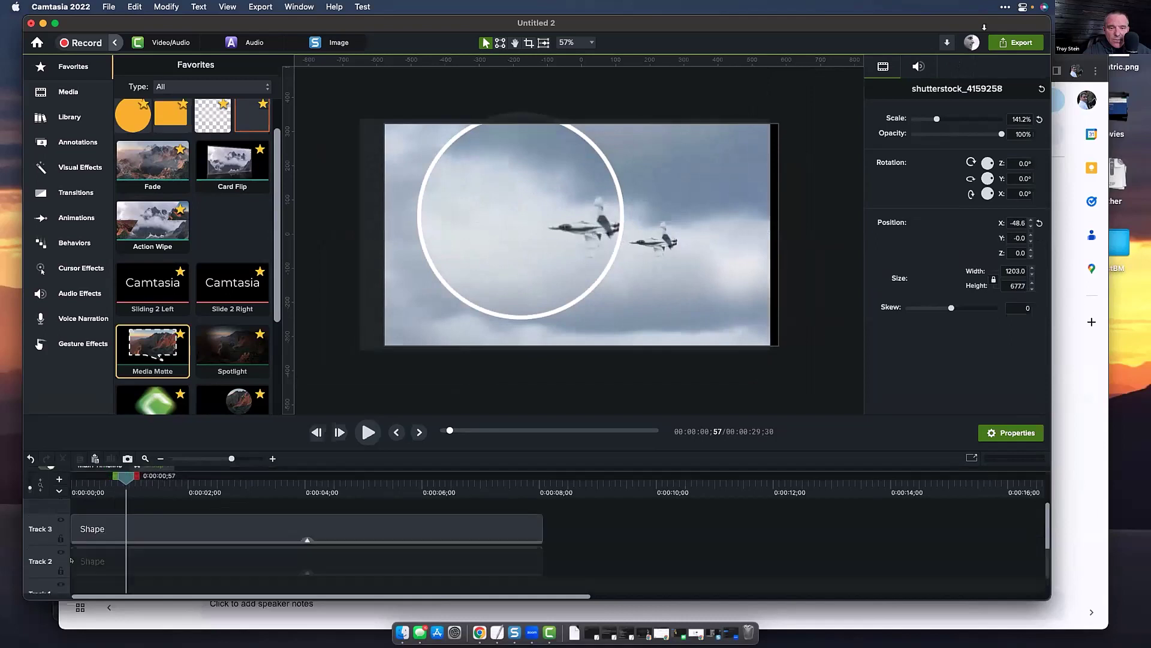
pyautogui.click(178, 552)
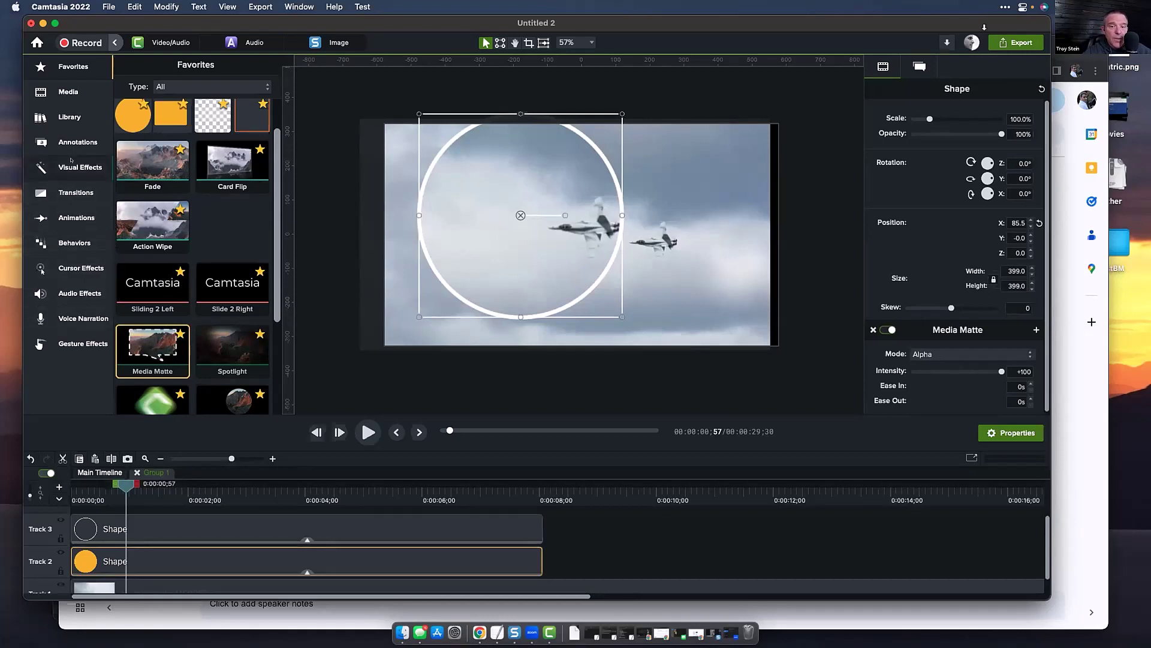
pyautogui.click(80, 167)
pyautogui.scroll(-4, 192, 264)
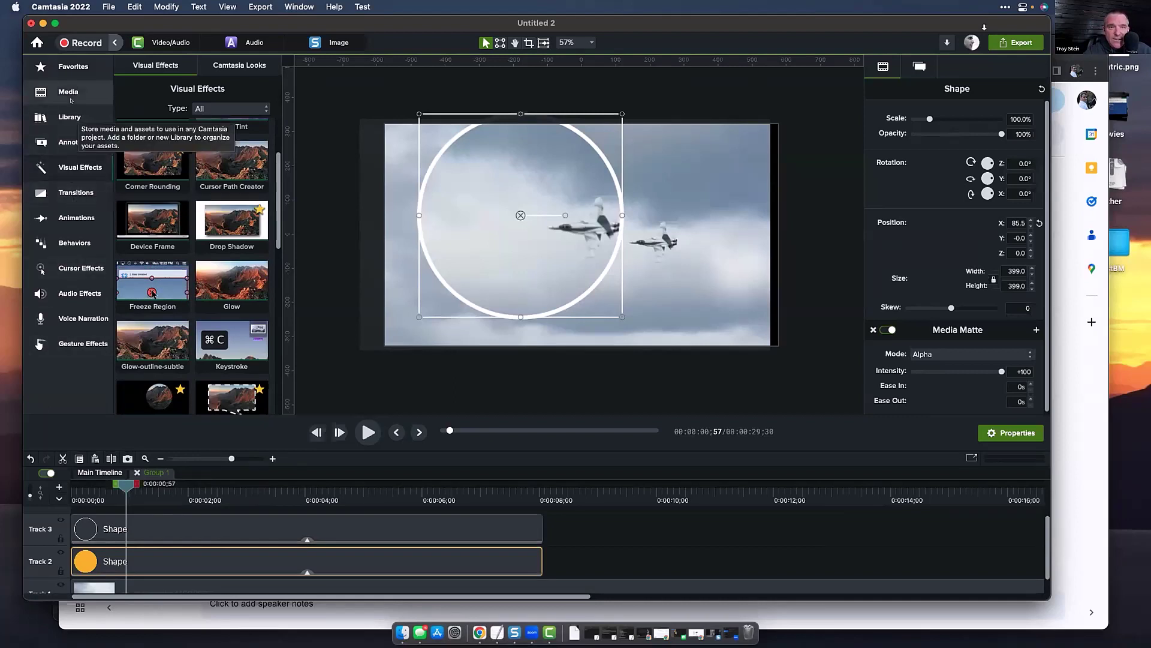
pyautogui.click(70, 64)
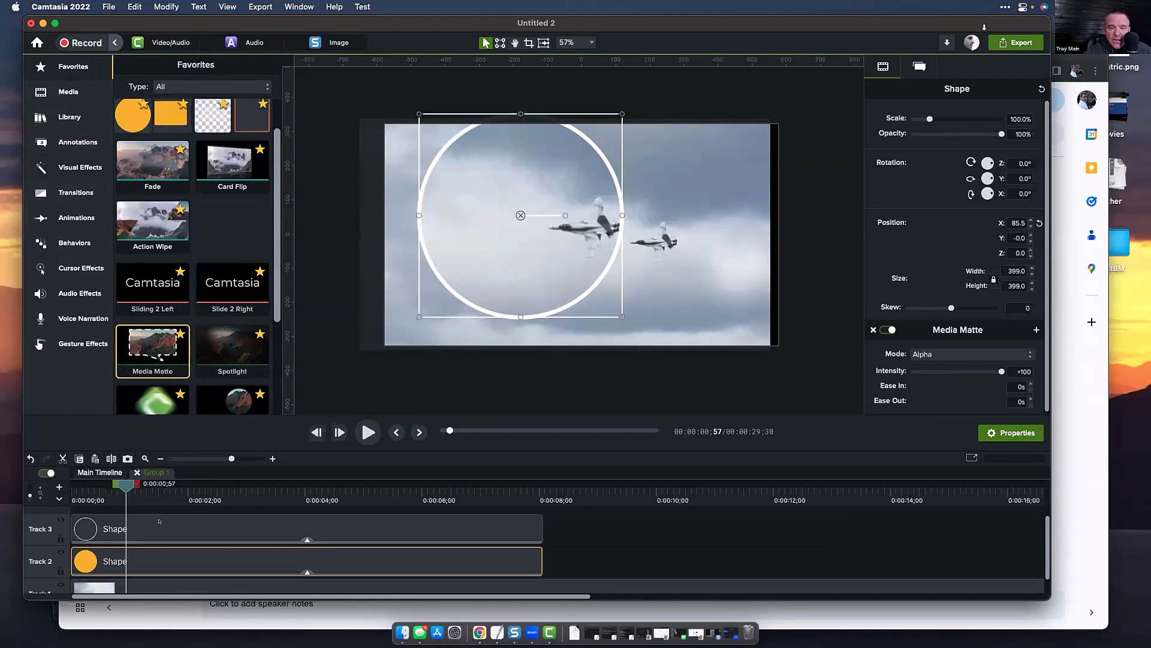
# Check the white ring's Media Matte state in Group 1, close the group, and preview the magnifier effect up to about 0:00:01;50
pyautogui.click(138, 521)
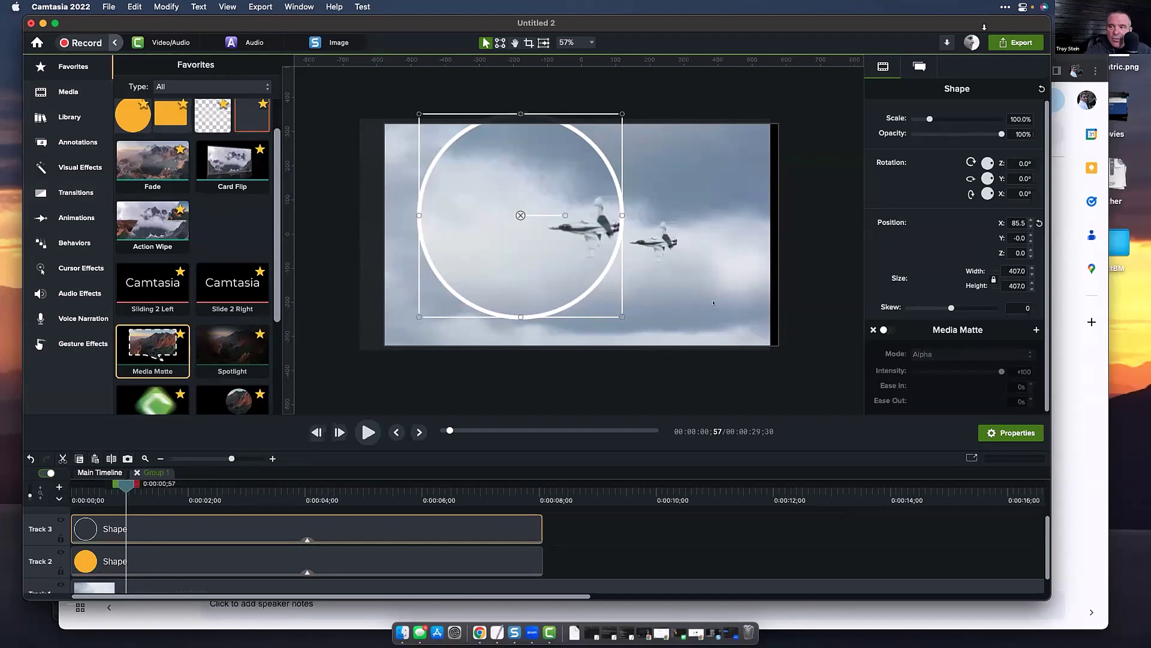
pyautogui.moveTo(80, 492); pyautogui.dragTo(235, 494)
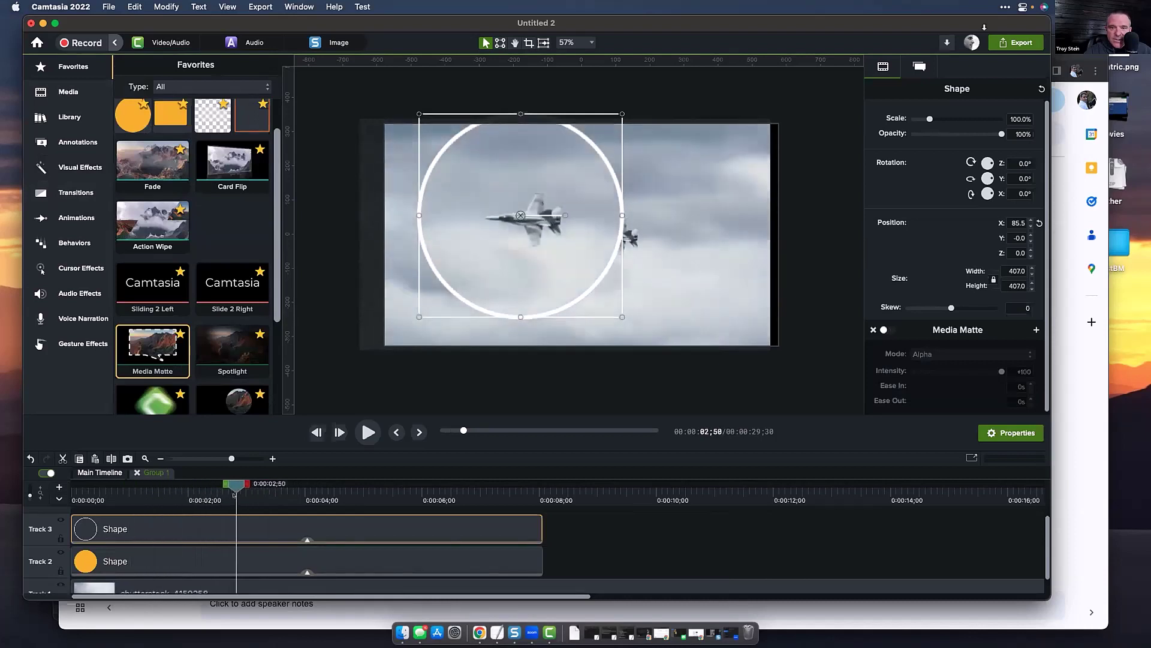
pyautogui.click(137, 473)
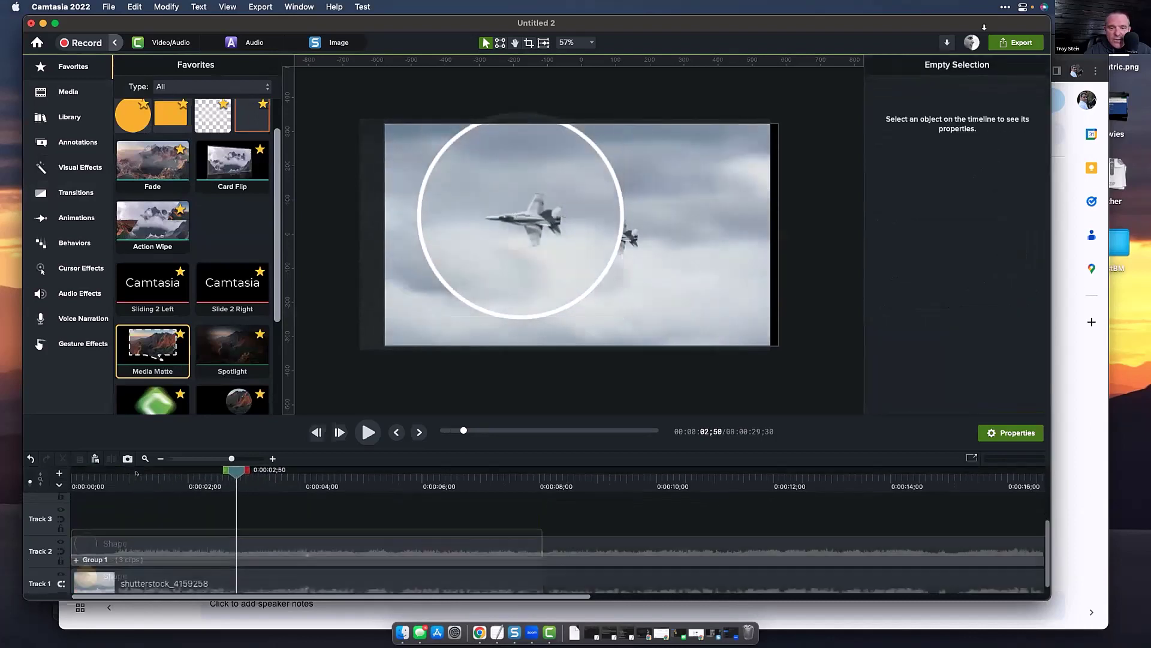
pyautogui.click(137, 473)
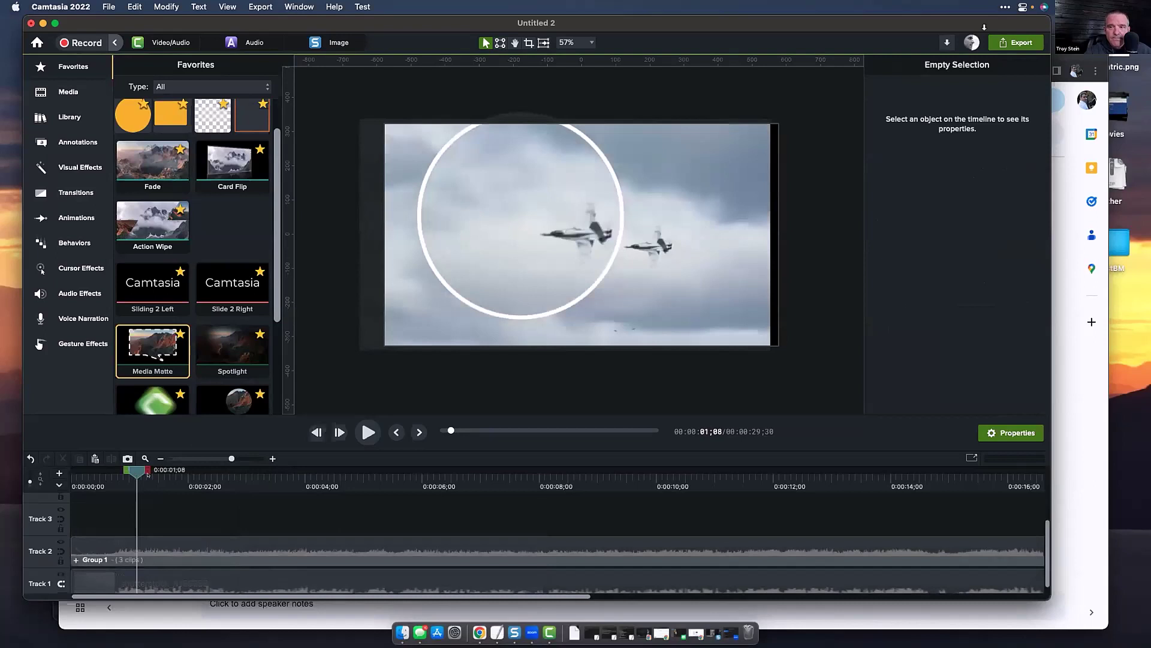
pyautogui.moveTo(138, 473); pyautogui.dragTo(178, 474)
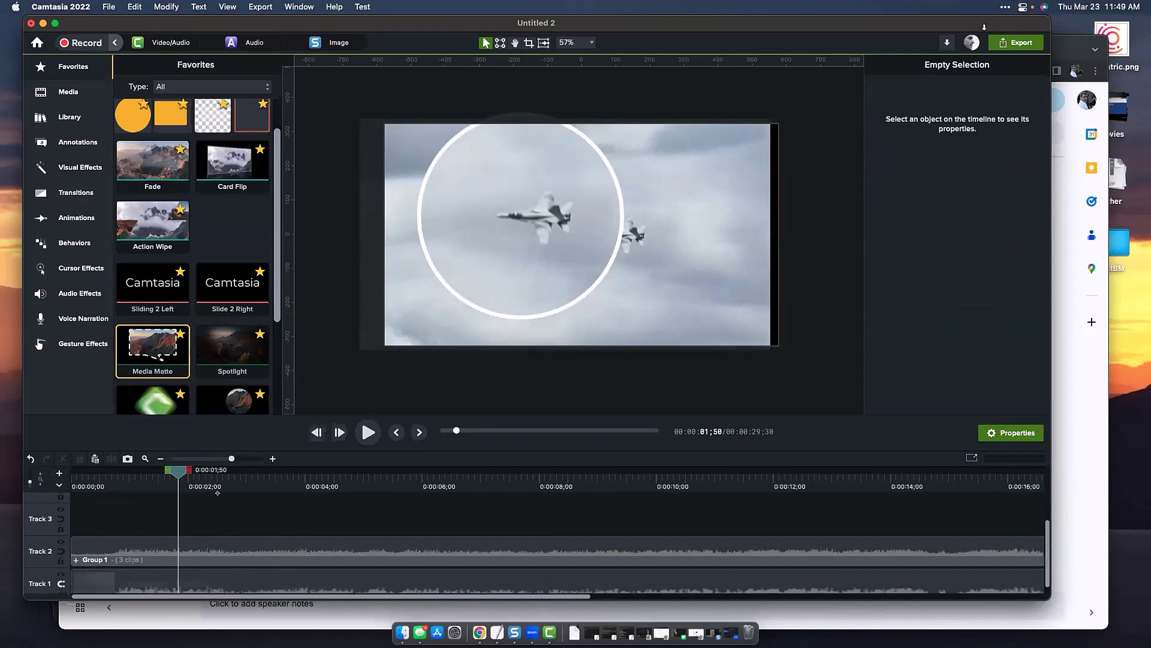
# Delete all media from the timeline
pyautogui.press('super+a')
pyautogui.press('Delete')
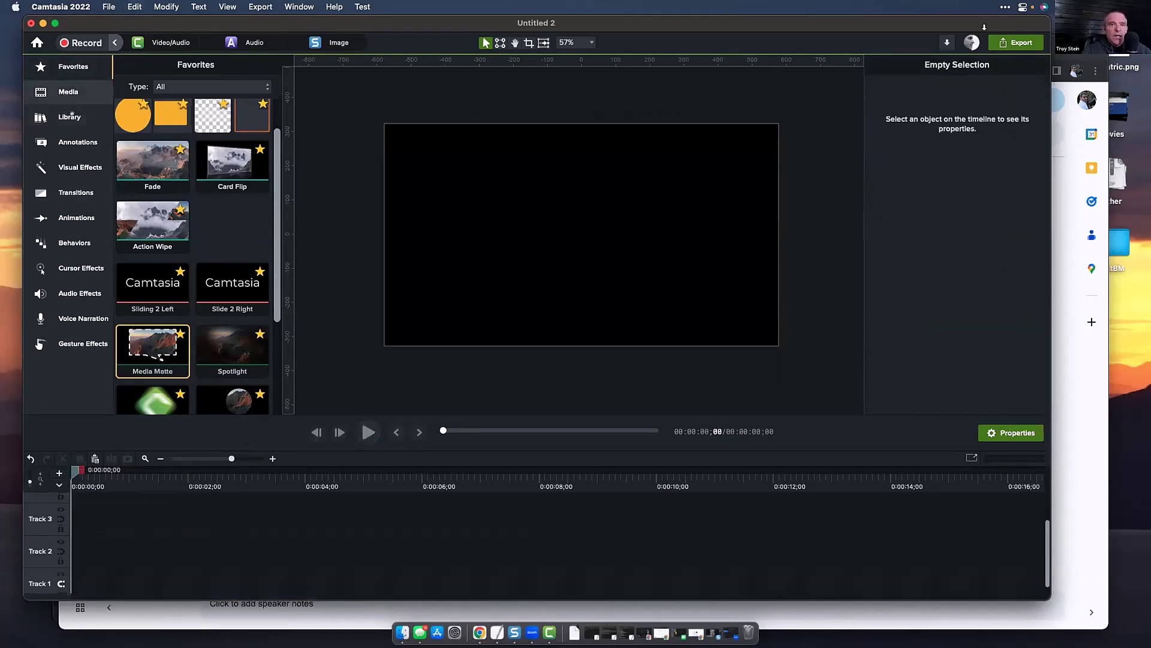
# Add 1_PROBLEM from the Vizualus library's Recordings folder at the start of Track 2 and preview it at about 0:00:04;20
pyautogui.click(69, 116)
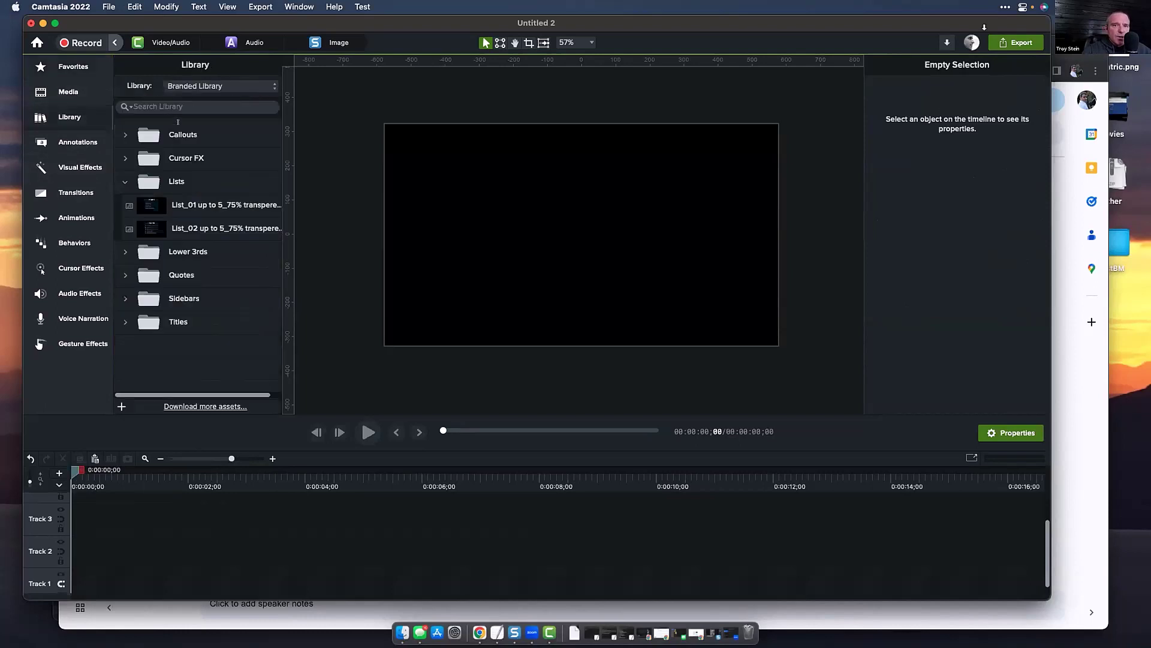
pyautogui.click(184, 88)
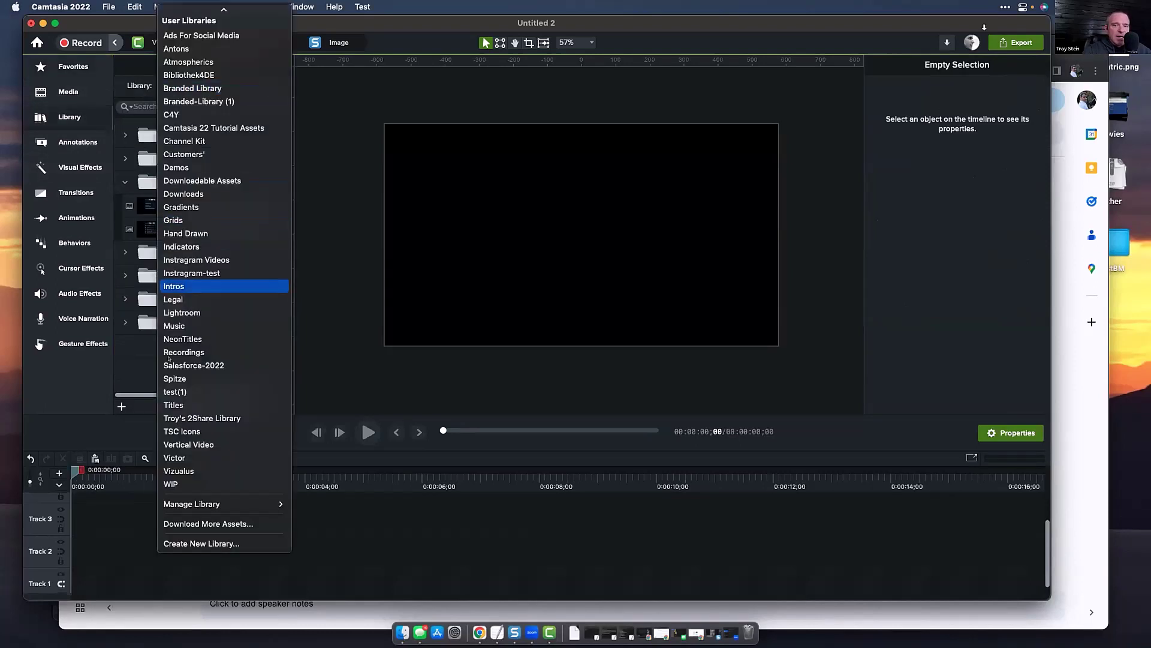
pyautogui.click(180, 542)
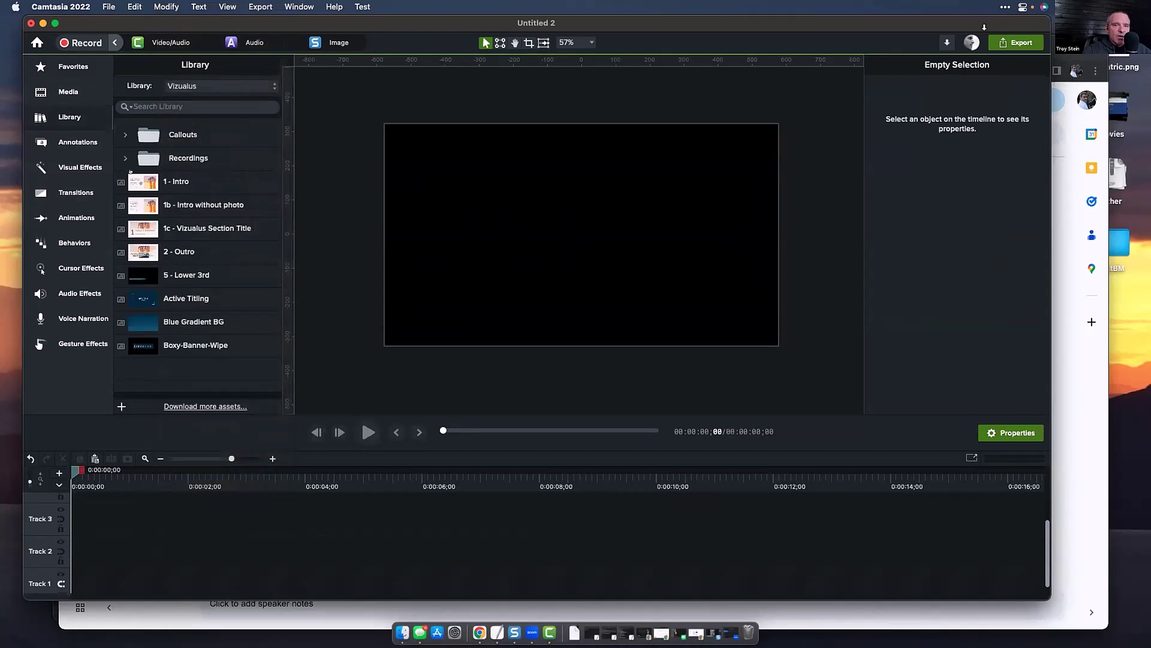
pyautogui.click(125, 157)
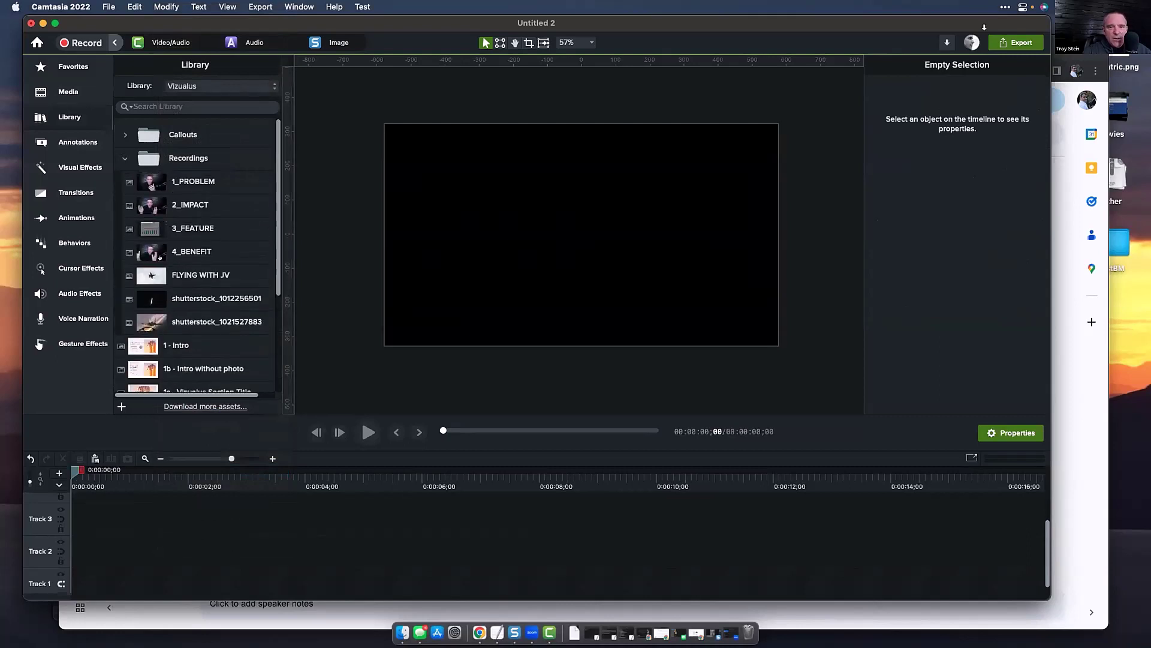
pyautogui.moveTo(142, 178); pyautogui.dragTo(77, 551)
pyautogui.moveTo(101, 484); pyautogui.dragTo(324, 486)
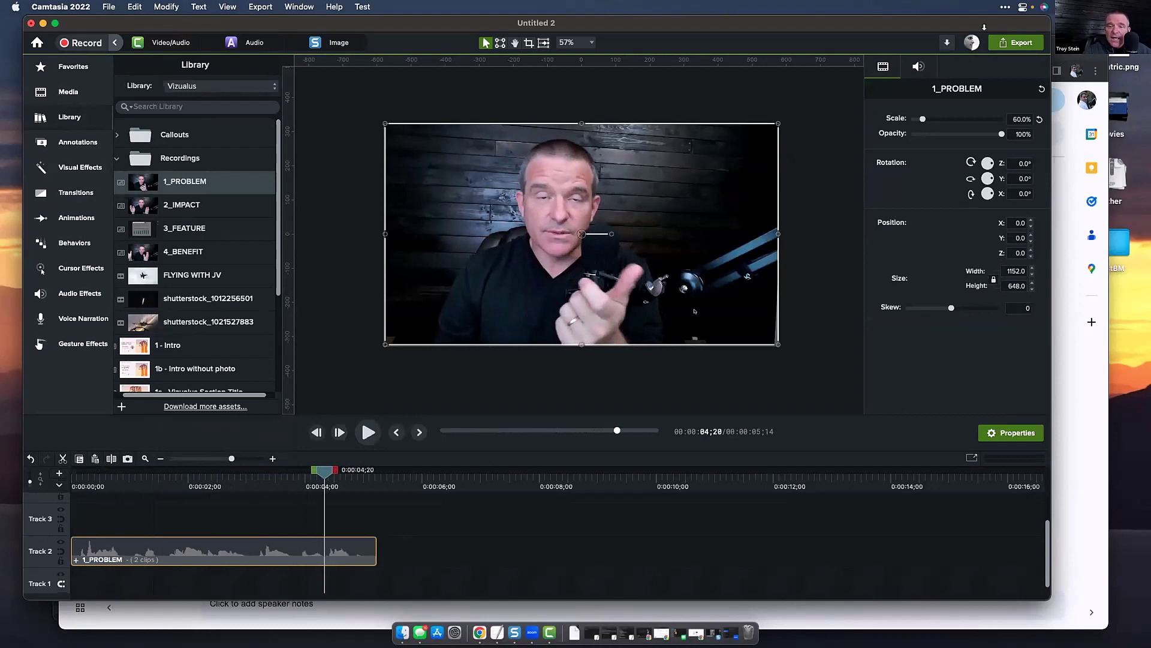
# Open the 1_PROBLEM group, send its Track 2 audio clip for editing in Audiate, and choose to save the project first
pyautogui.click(74, 555)
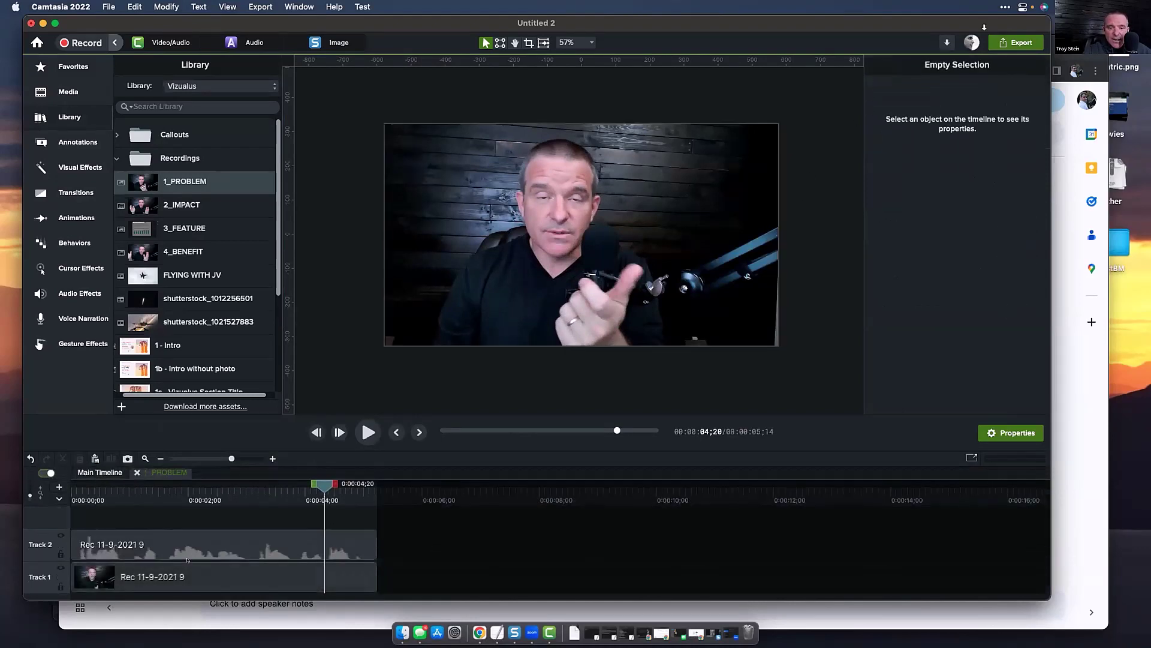
pyautogui.click(233, 530)
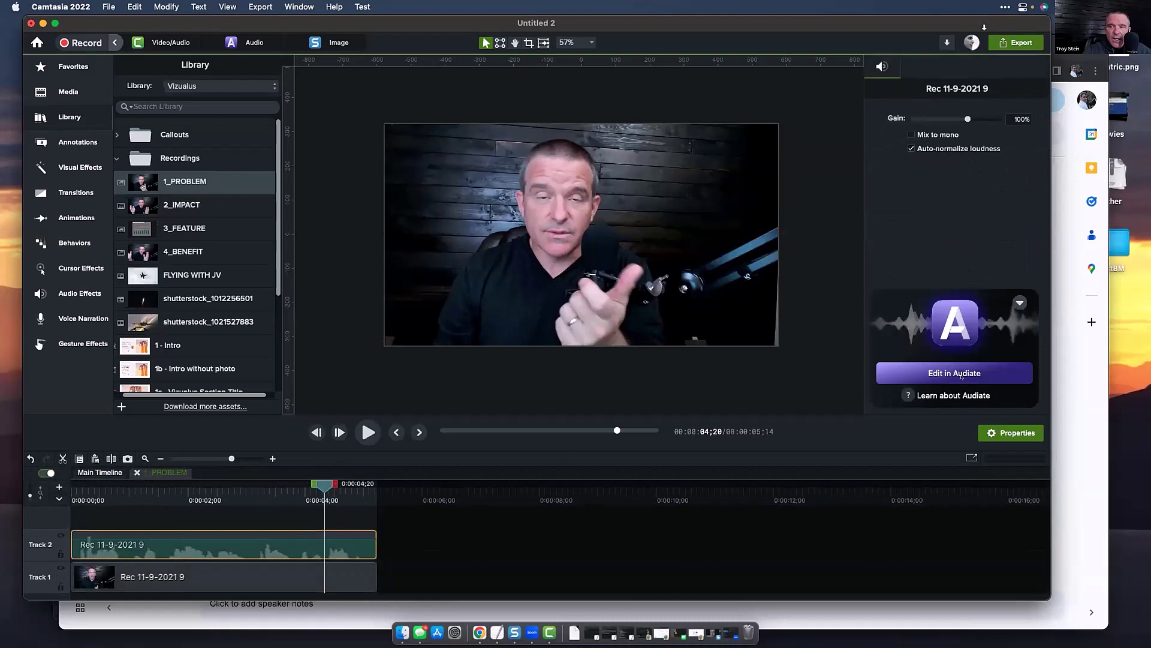
pyautogui.click(962, 376)
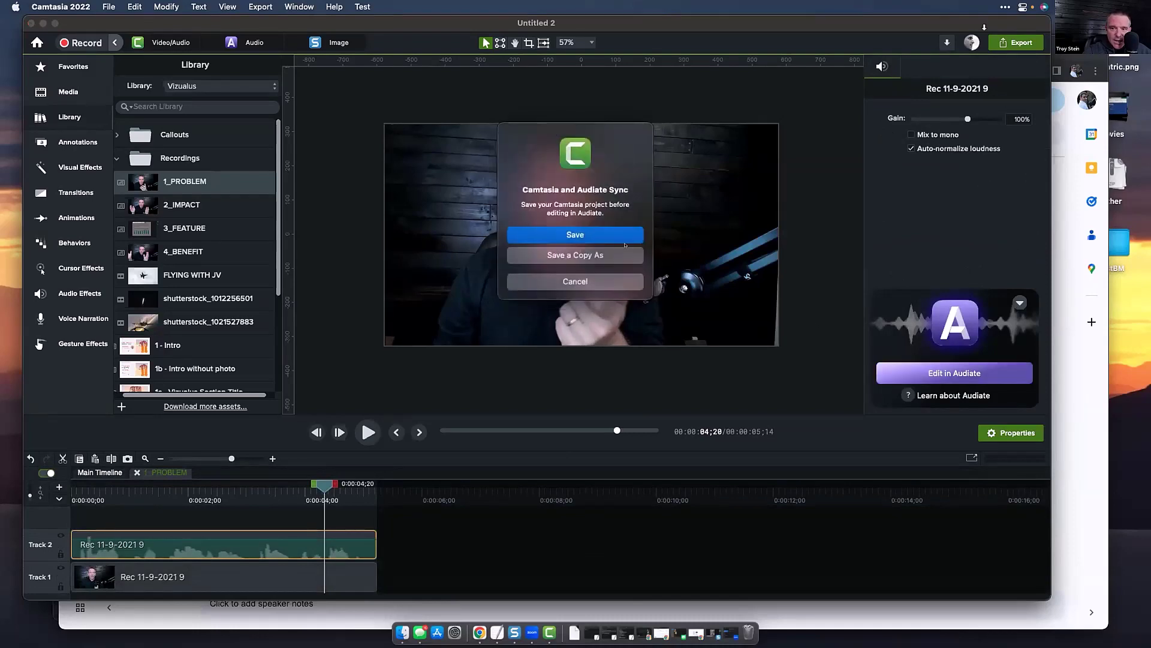
pyautogui.click(562, 235)
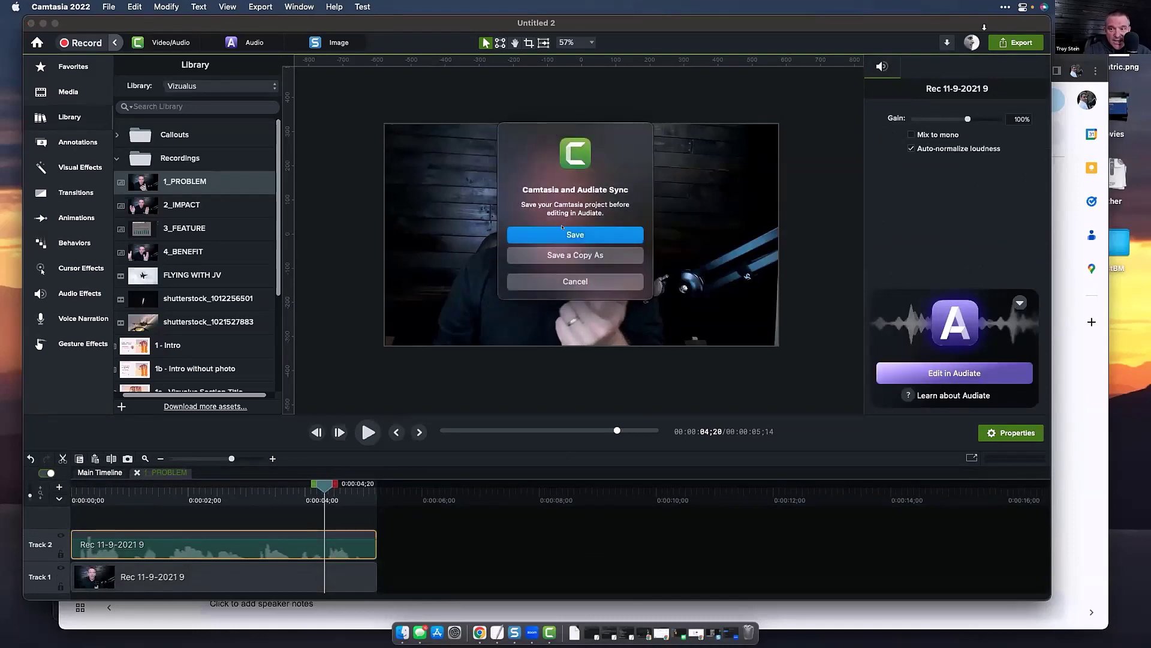
pyautogui.click(562, 229)
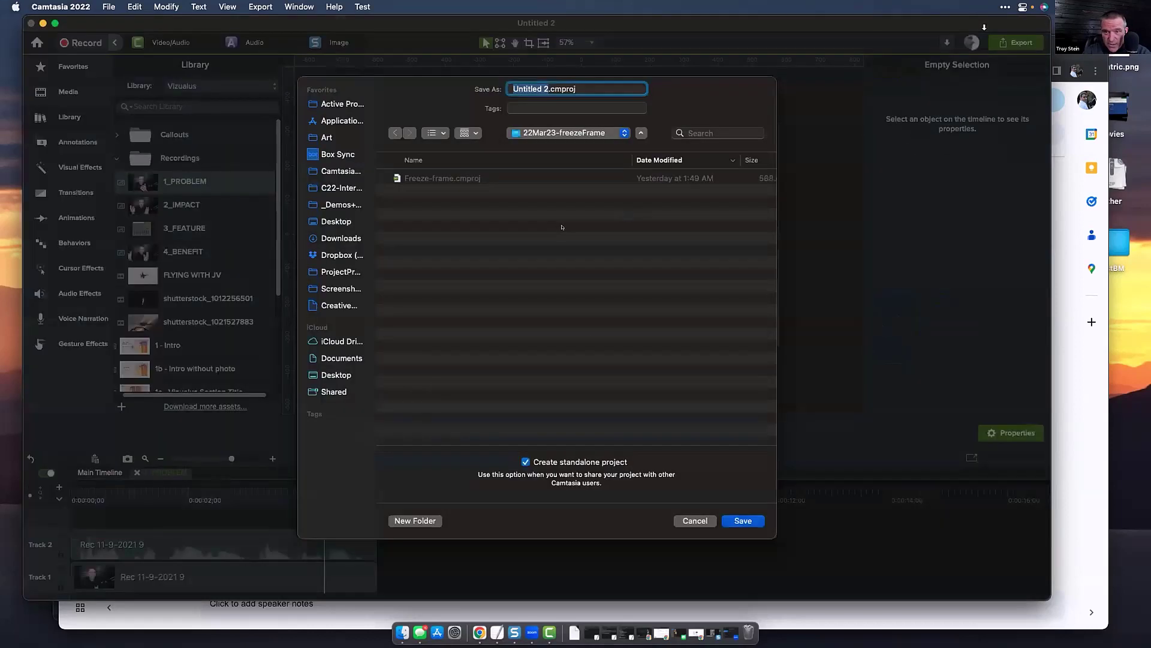
# Save the standalone project as Untitled 2.cmproj in the 22Mar23-freezeFrame folder with the tag text TEST
pyautogui.click(523, 119)
pyautogui.write('TEST')
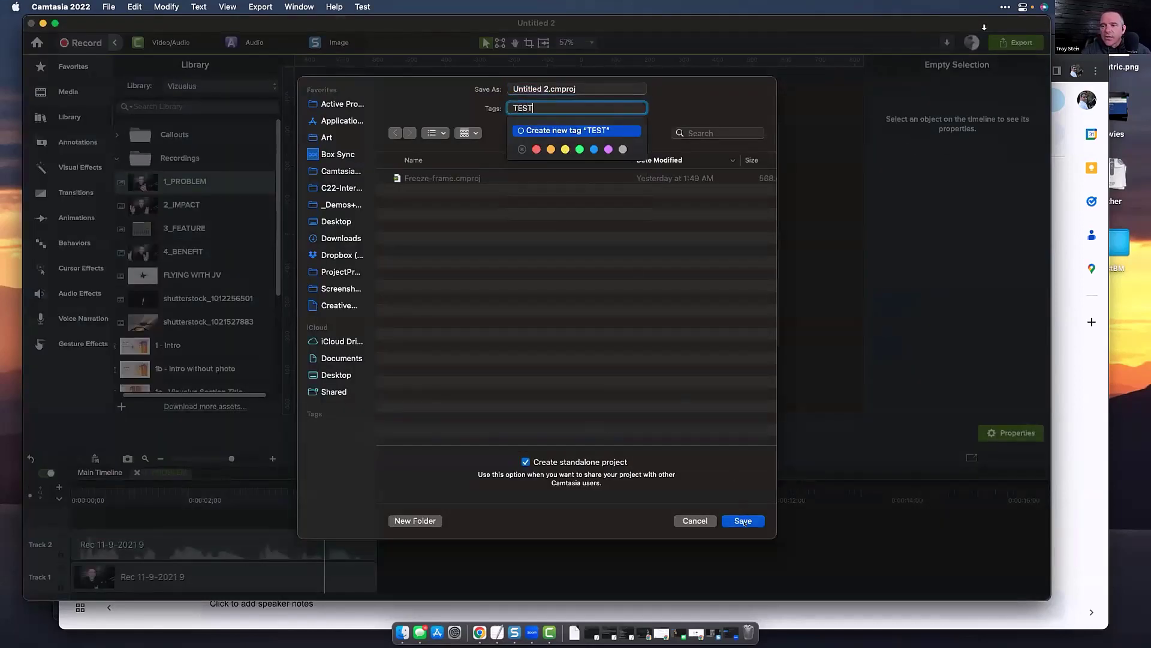
pyautogui.click(744, 521)
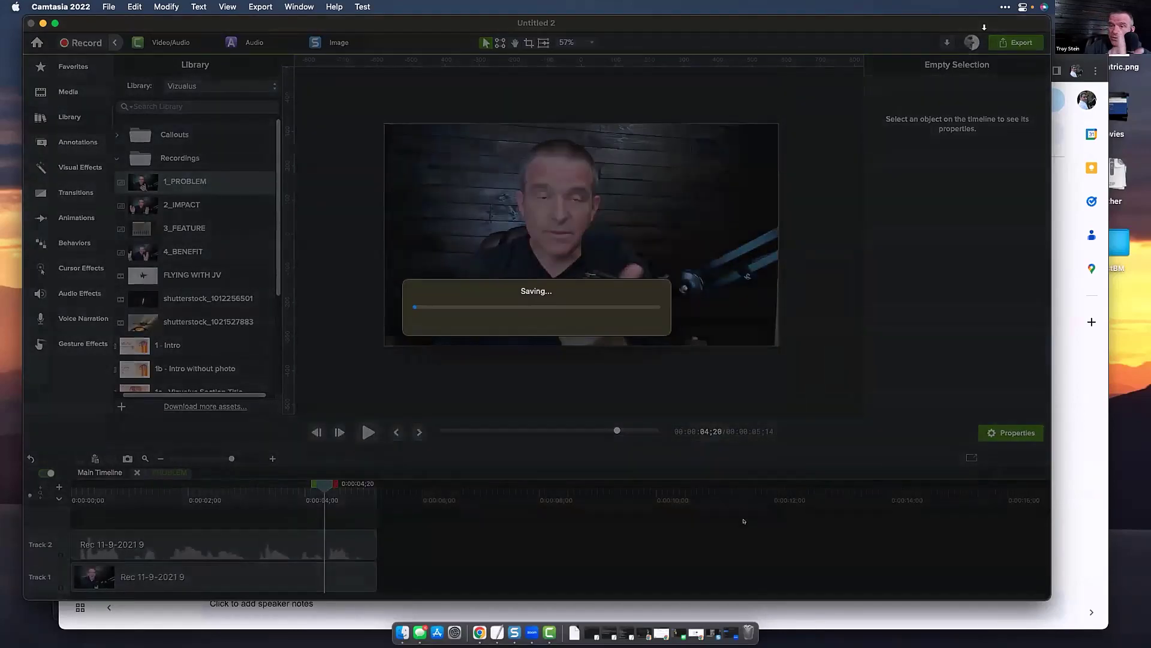